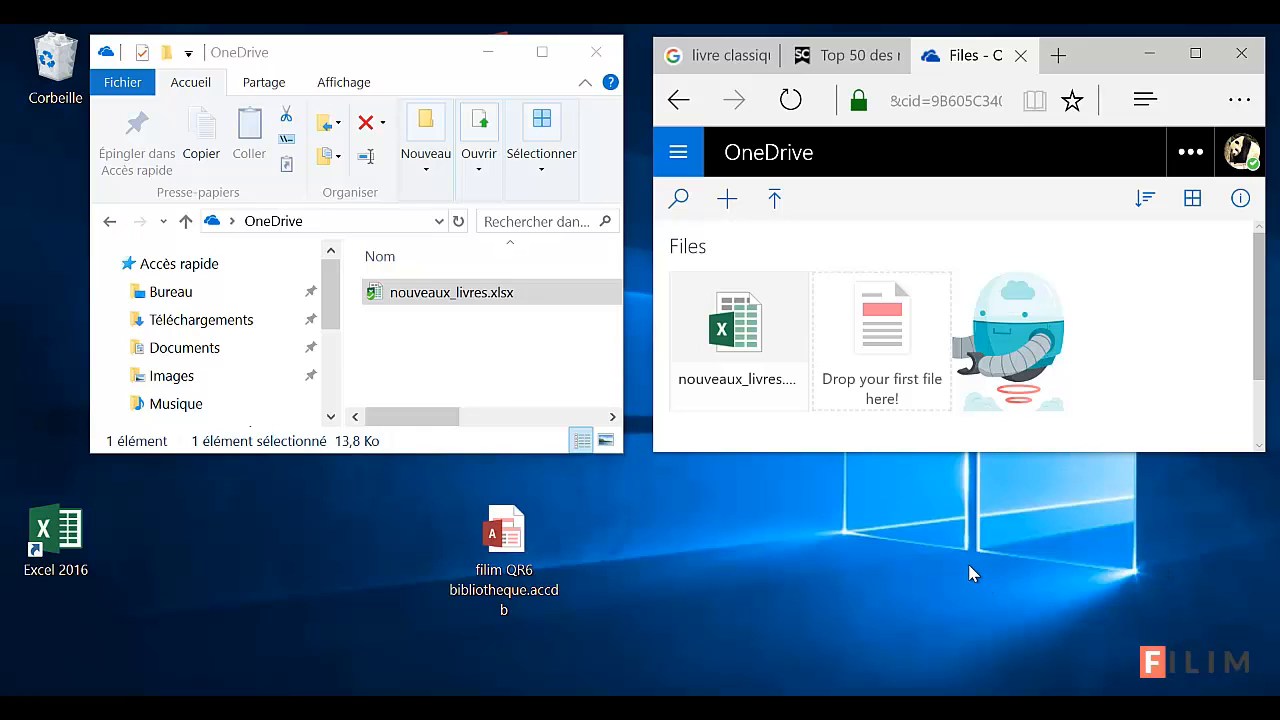
# Move the filim QR6 bibliotheque.accdb file to a free spot on the desktop and open it in Access
pyautogui.moveTo(501, 552); pyautogui.dragTo(735, 538)
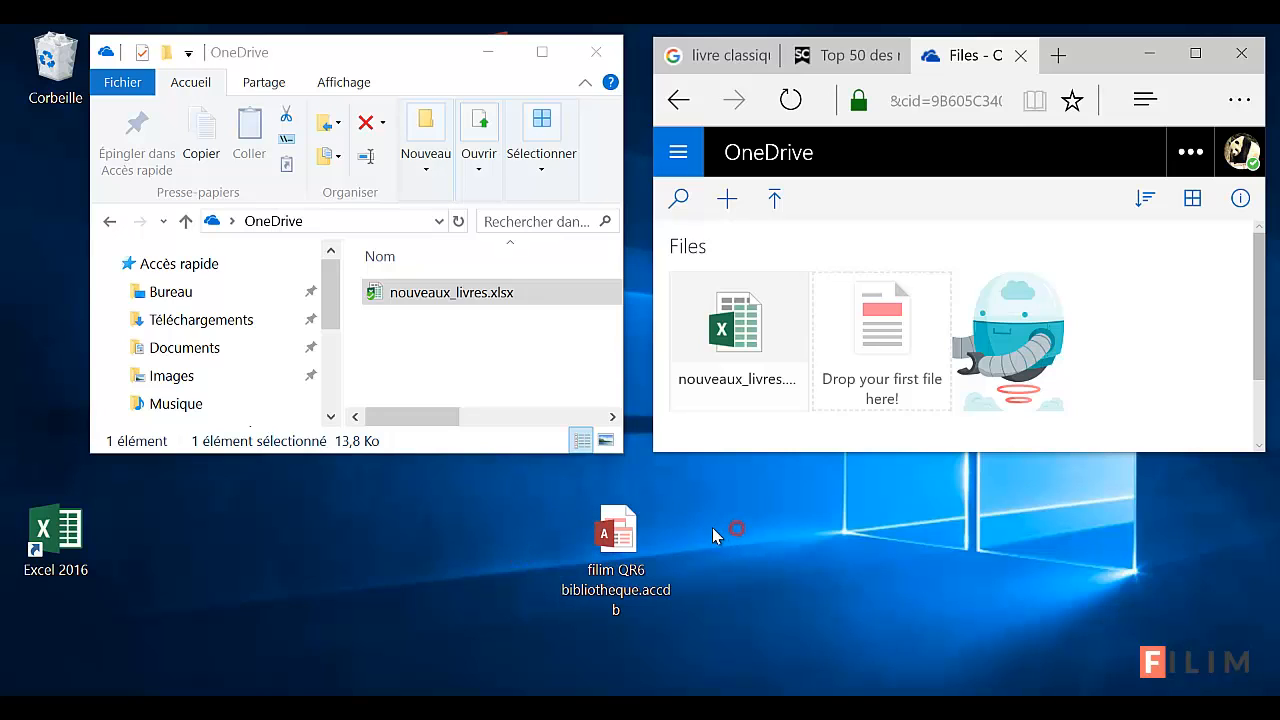
pyautogui.moveTo(655, 598)
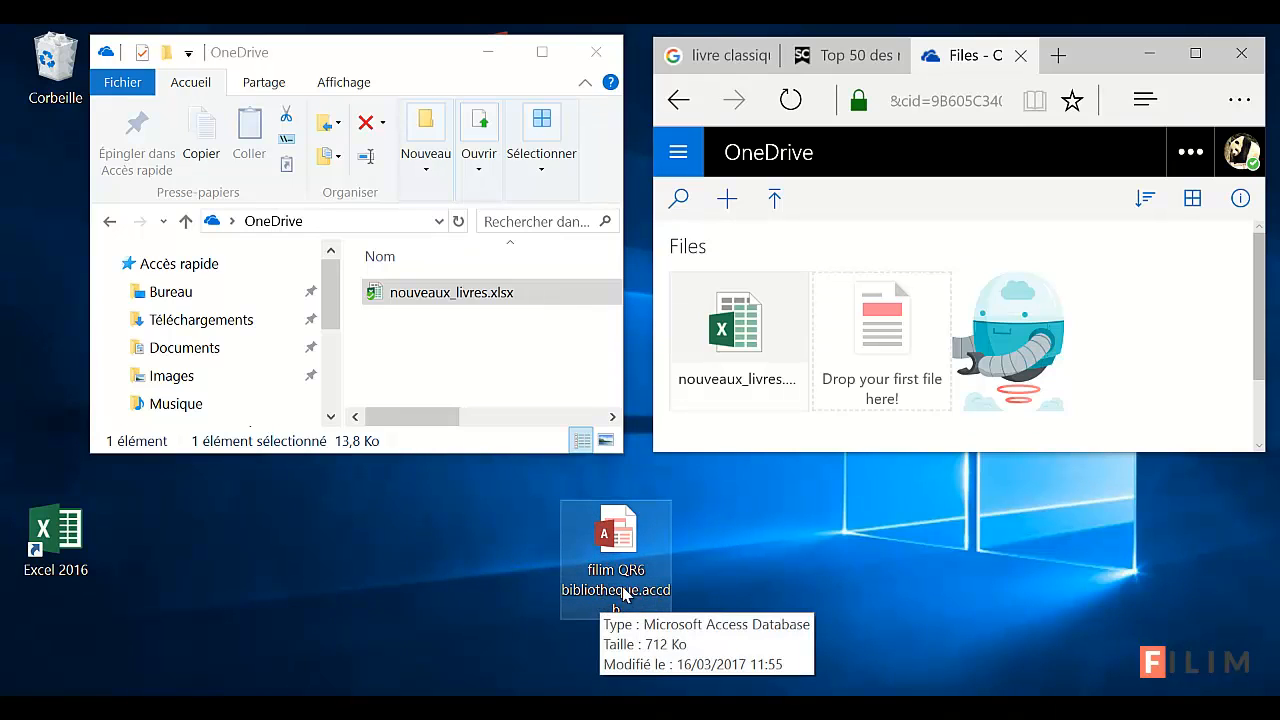
pyautogui.doubleClick(626, 572)
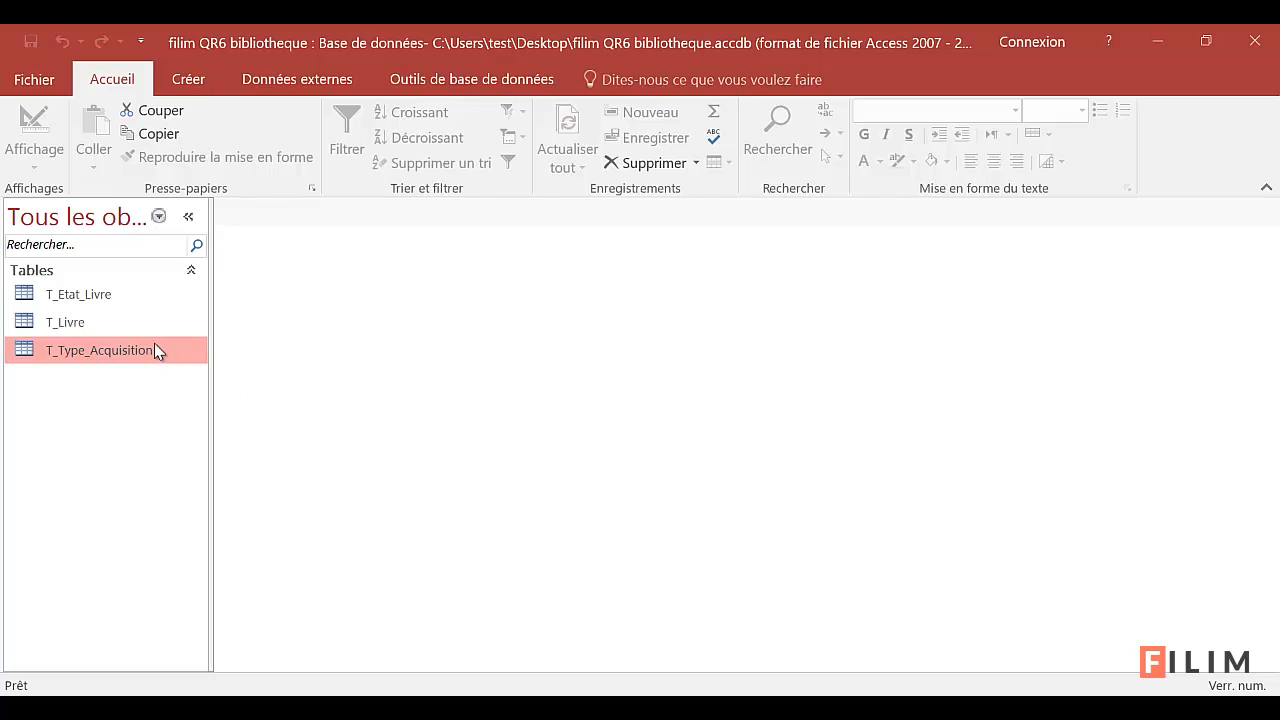
# Open the T_Livre table and widen its ISNB and titre columns so the full book titles fit
pyautogui.click(88, 324)
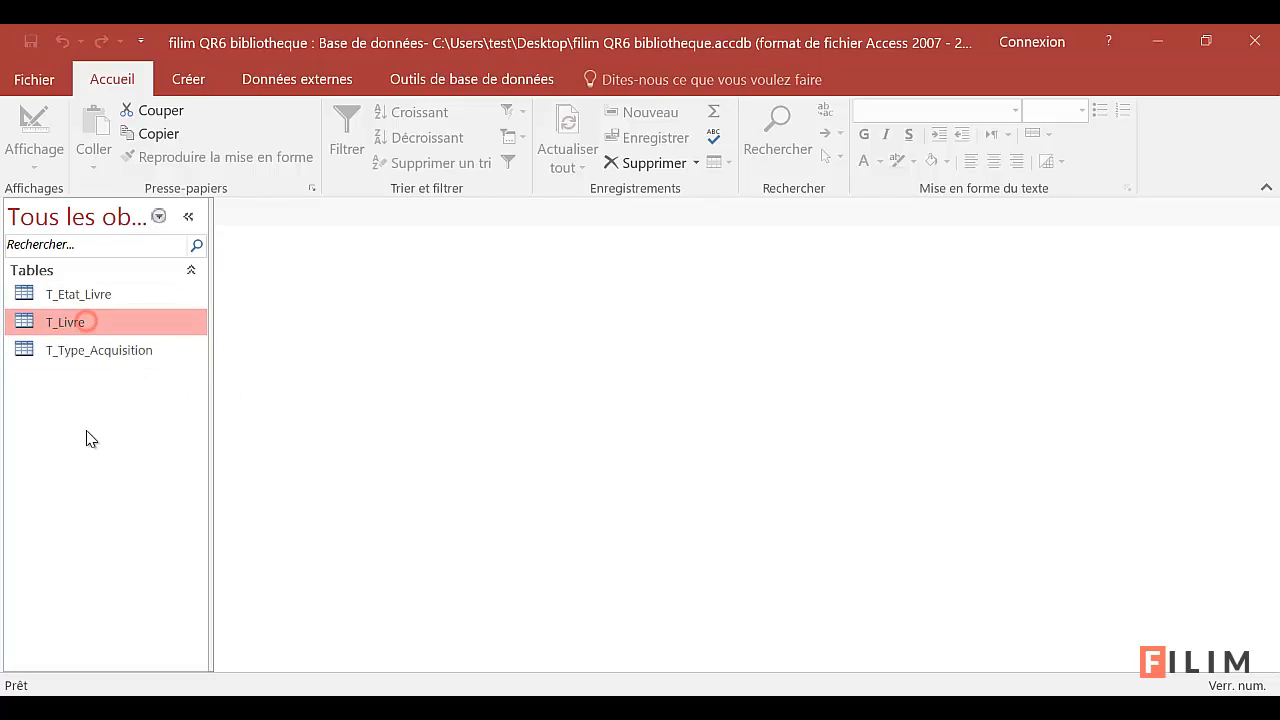
pyautogui.doubleClick(78, 320)
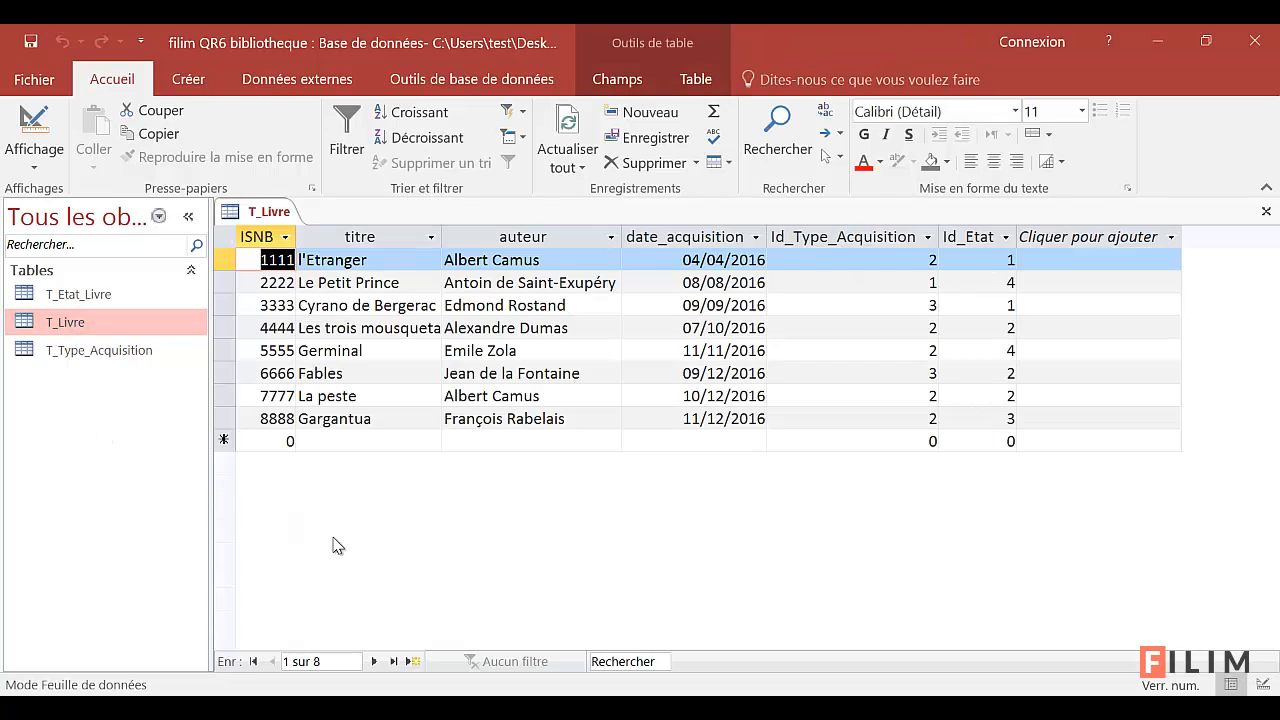
pyautogui.moveTo(296, 237); pyautogui.dragTo(326, 237)
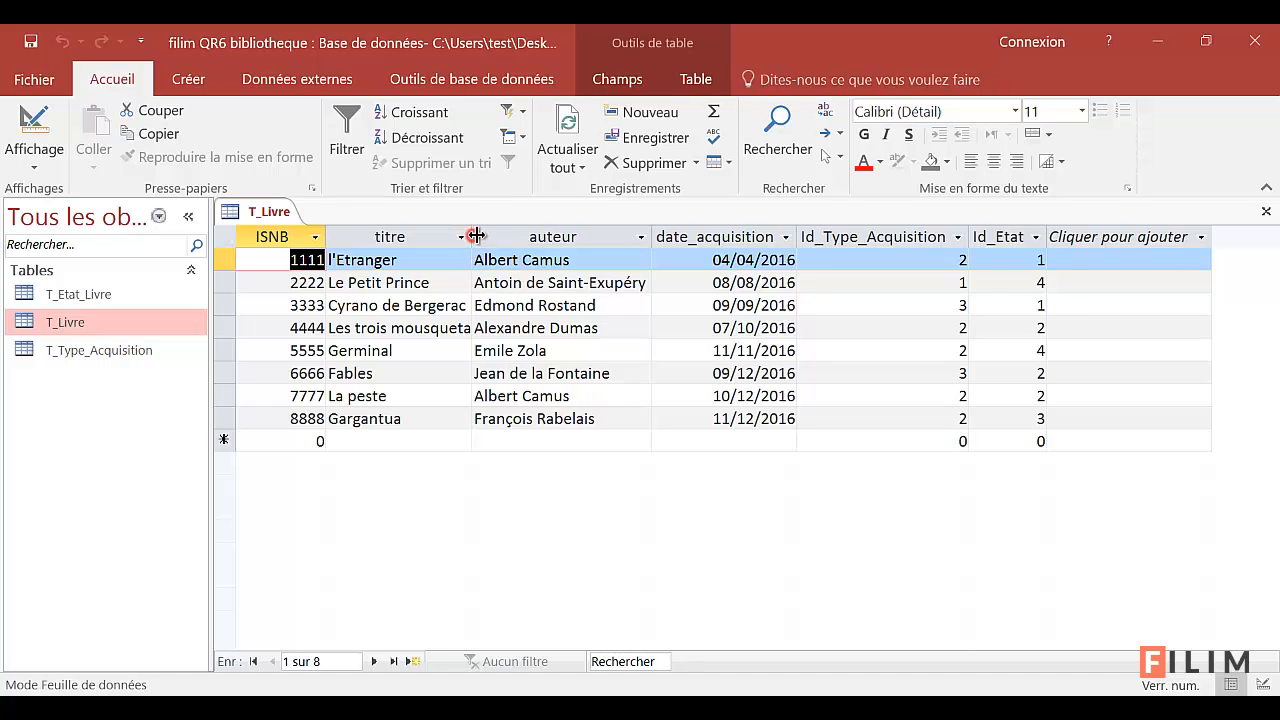
pyautogui.moveTo(471, 237); pyautogui.dragTo(501, 238)
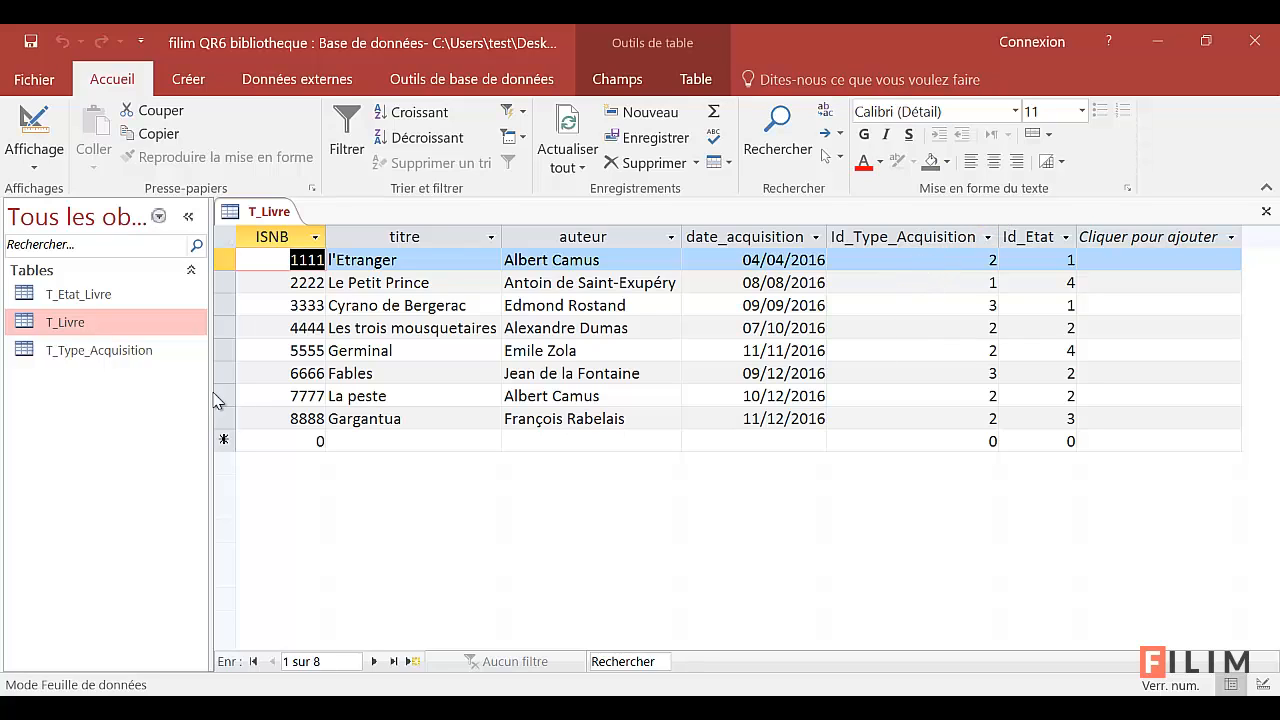
# Open the T_Type_Acquisition table and widen its Type_Aquisition column
pyautogui.doubleClick(99, 352)
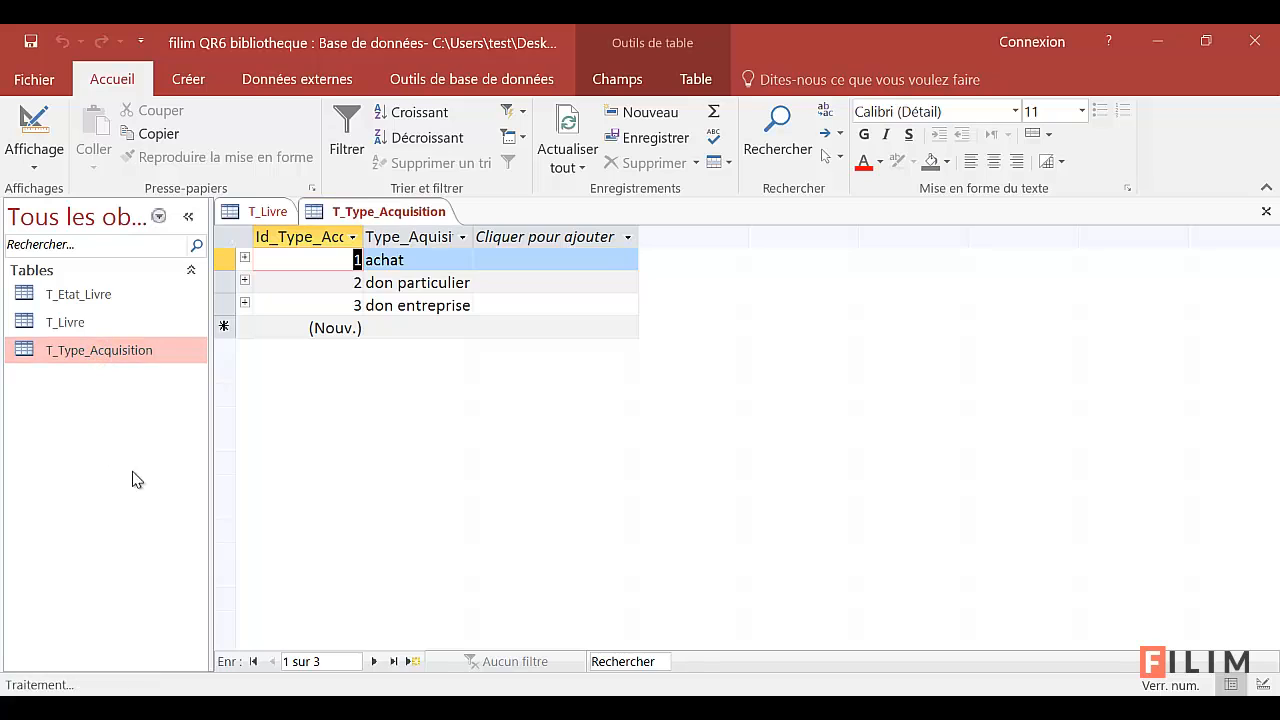
pyautogui.click(480, 240)
pyautogui.click(476, 243)
pyautogui.click(470, 239)
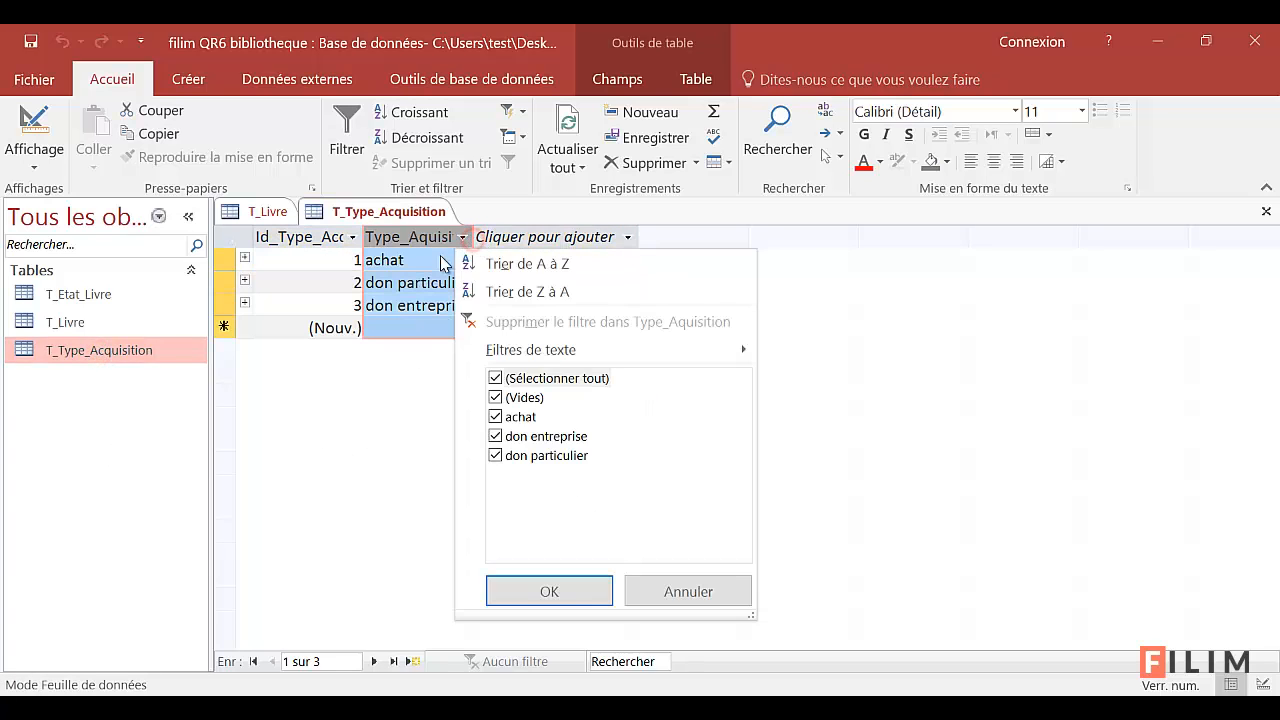
pyautogui.click(403, 257)
pyautogui.moveTo(471, 237); pyautogui.dragTo(542, 237)
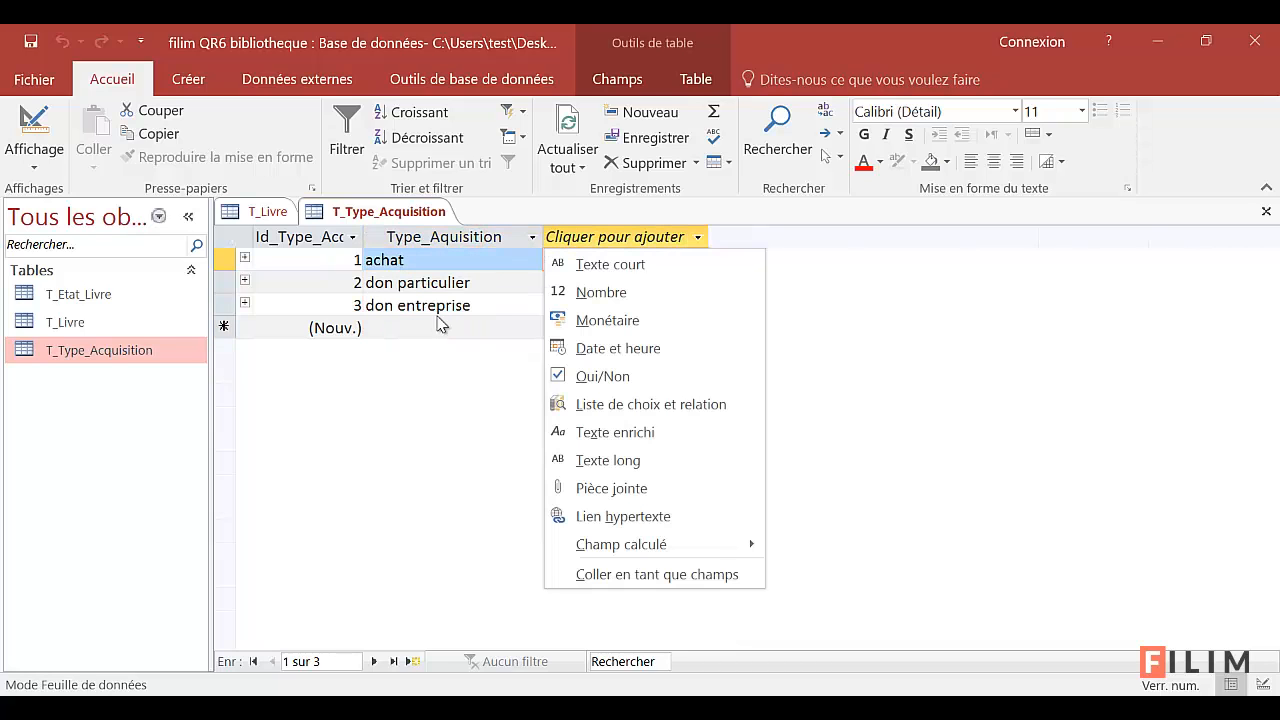
pyautogui.press('Escape')
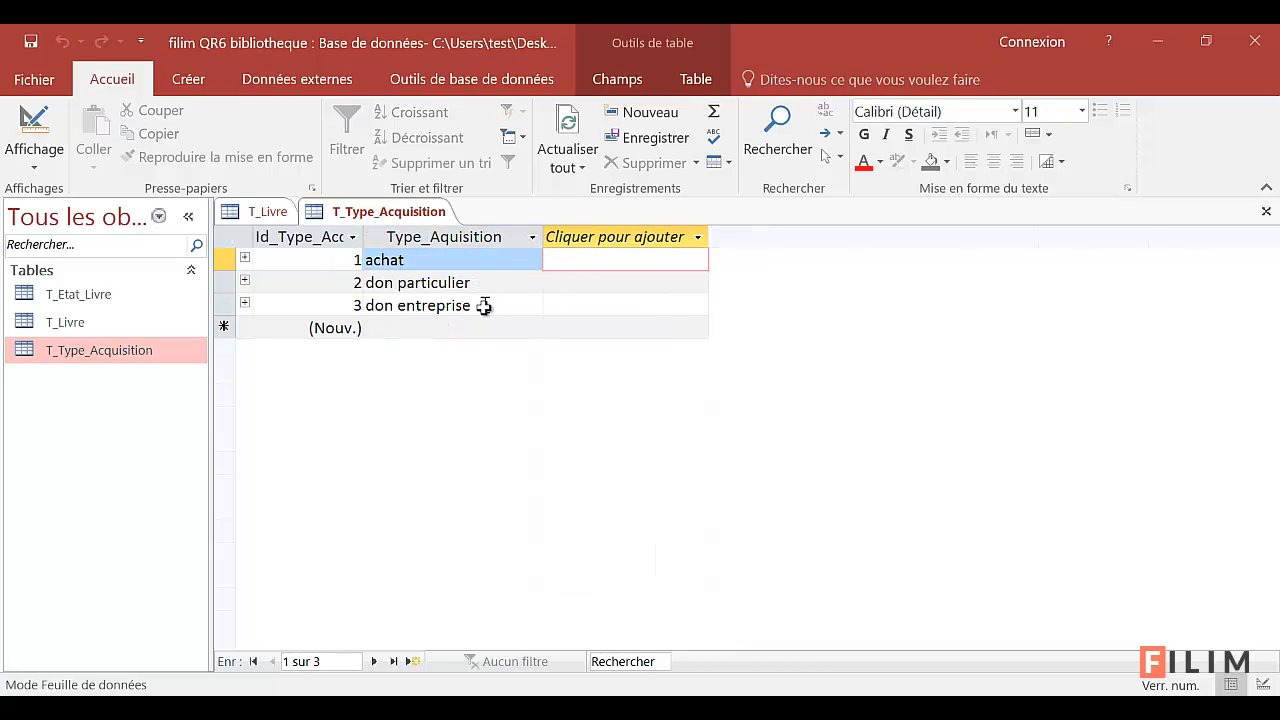
pyautogui.click(484, 308)
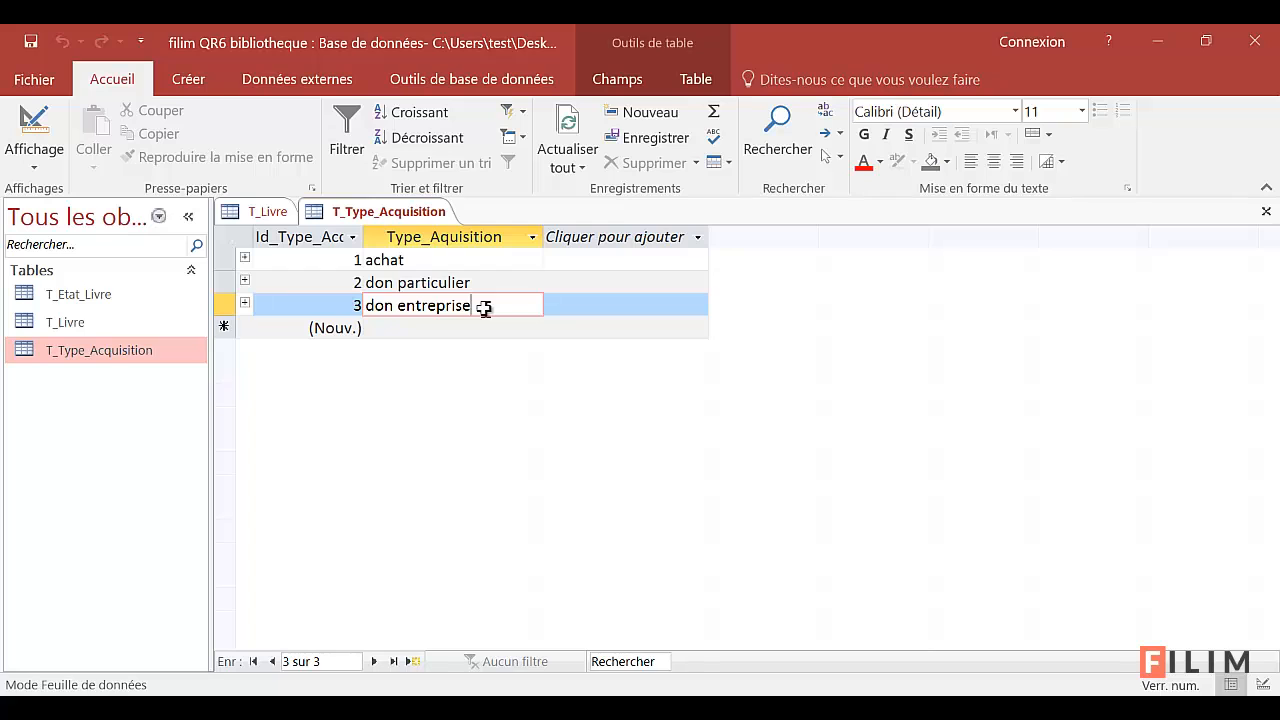
# Review T_Livre and T_Etat_Livre, and close T_Etat_Livre and T_Type_Acquisition, saving the layout of T_Type_Acquisition
pyautogui.click(268, 212)
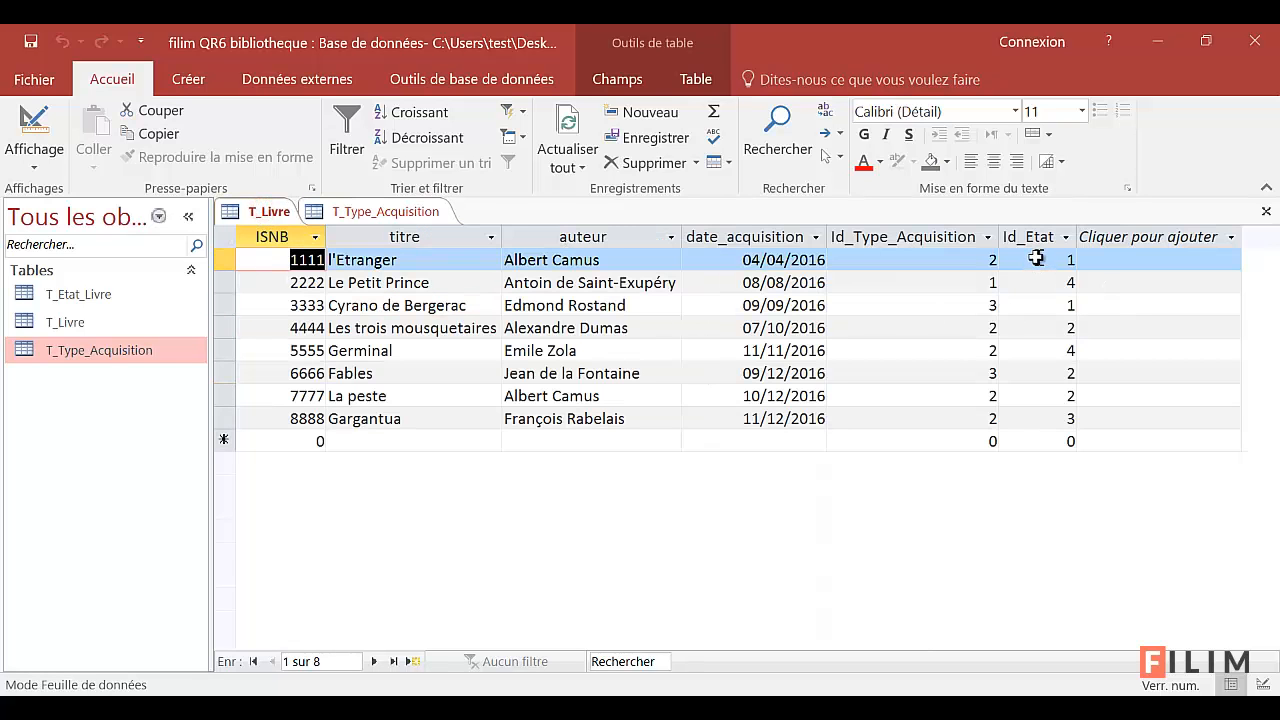
pyautogui.doubleClick(127, 296)
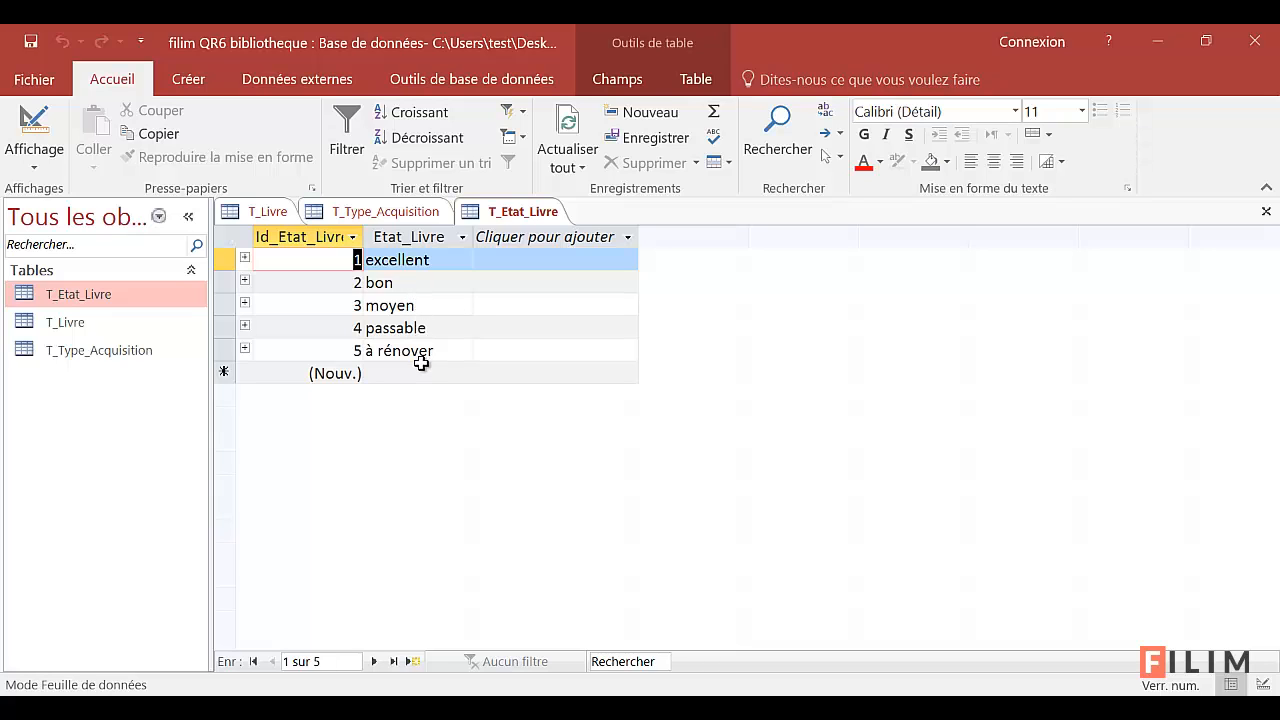
pyautogui.click(1266, 212)
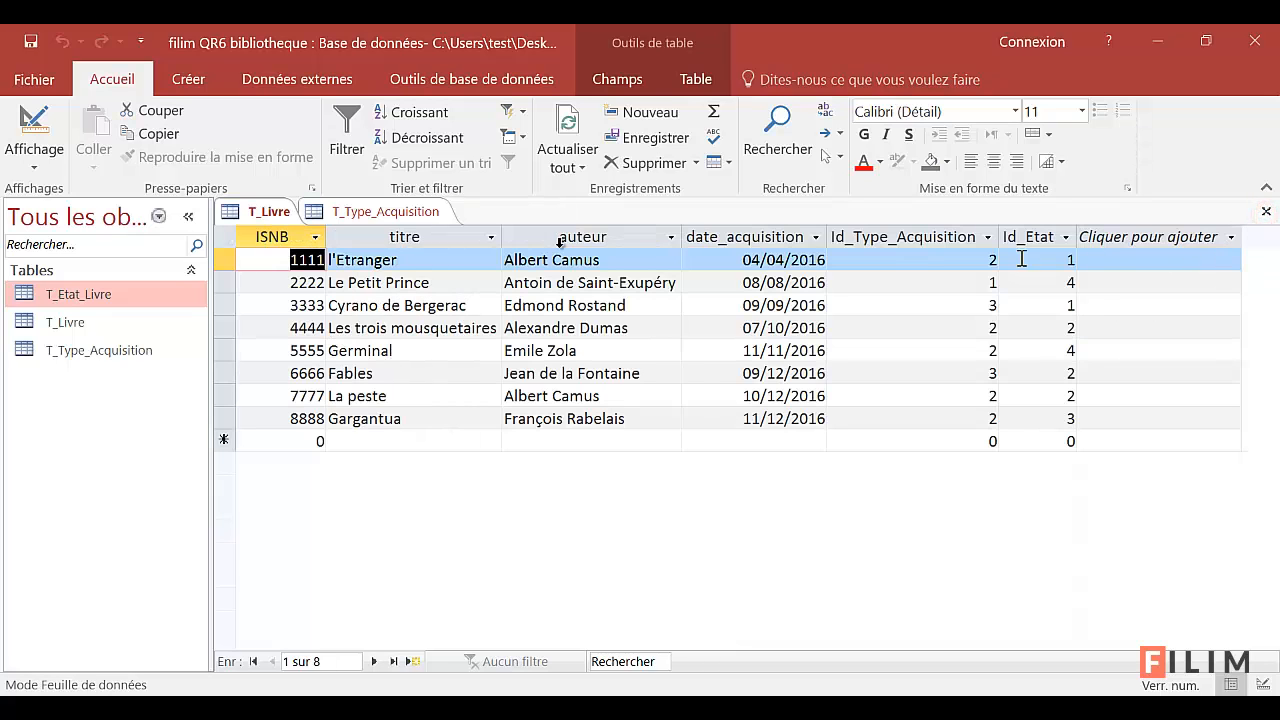
pyautogui.click(414, 214)
pyautogui.click(1264, 213)
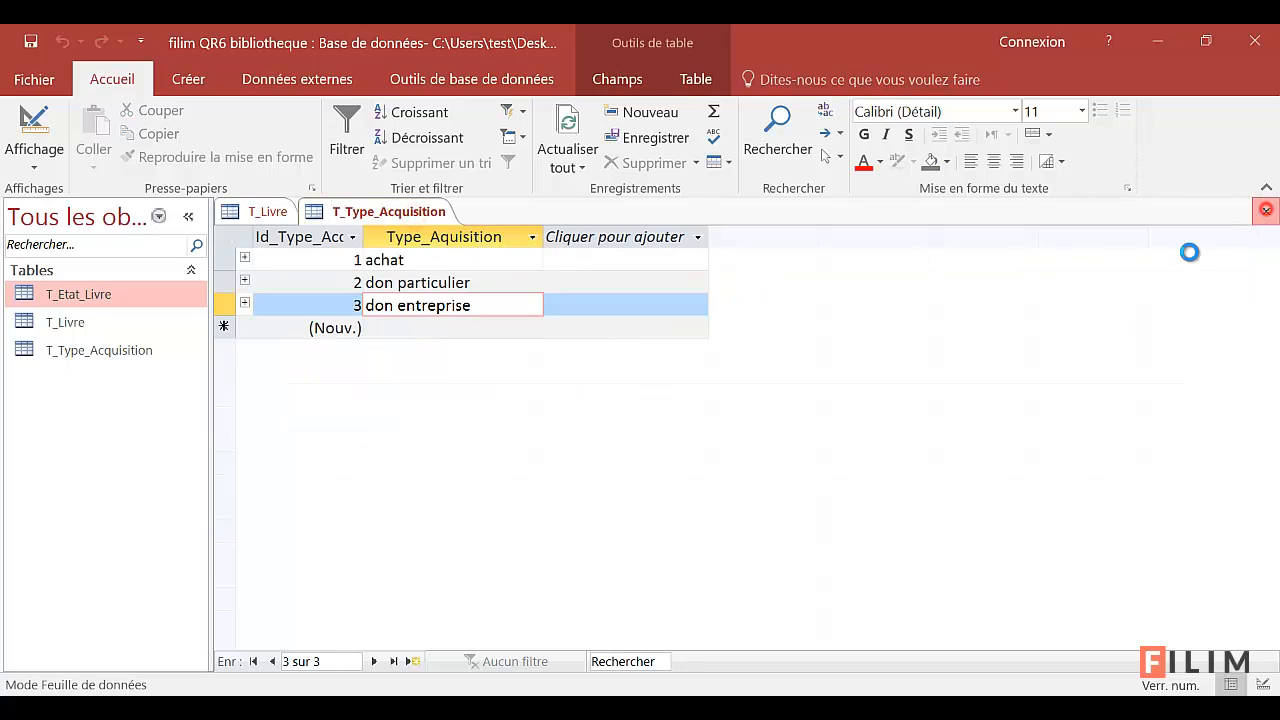
pyautogui.click(511, 445)
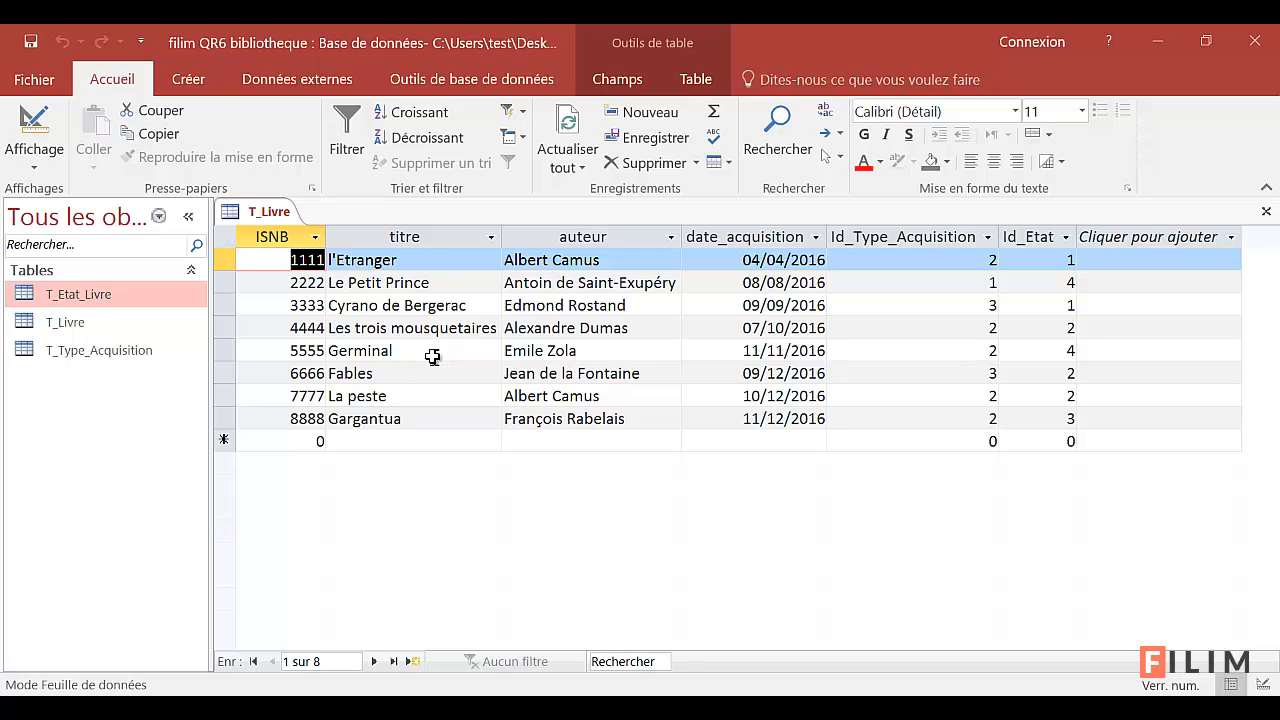
# Reduce the database window to a smaller size lower on the desktop and minimize it with T_Livre still open
pyautogui.doubleClick(795, 27)
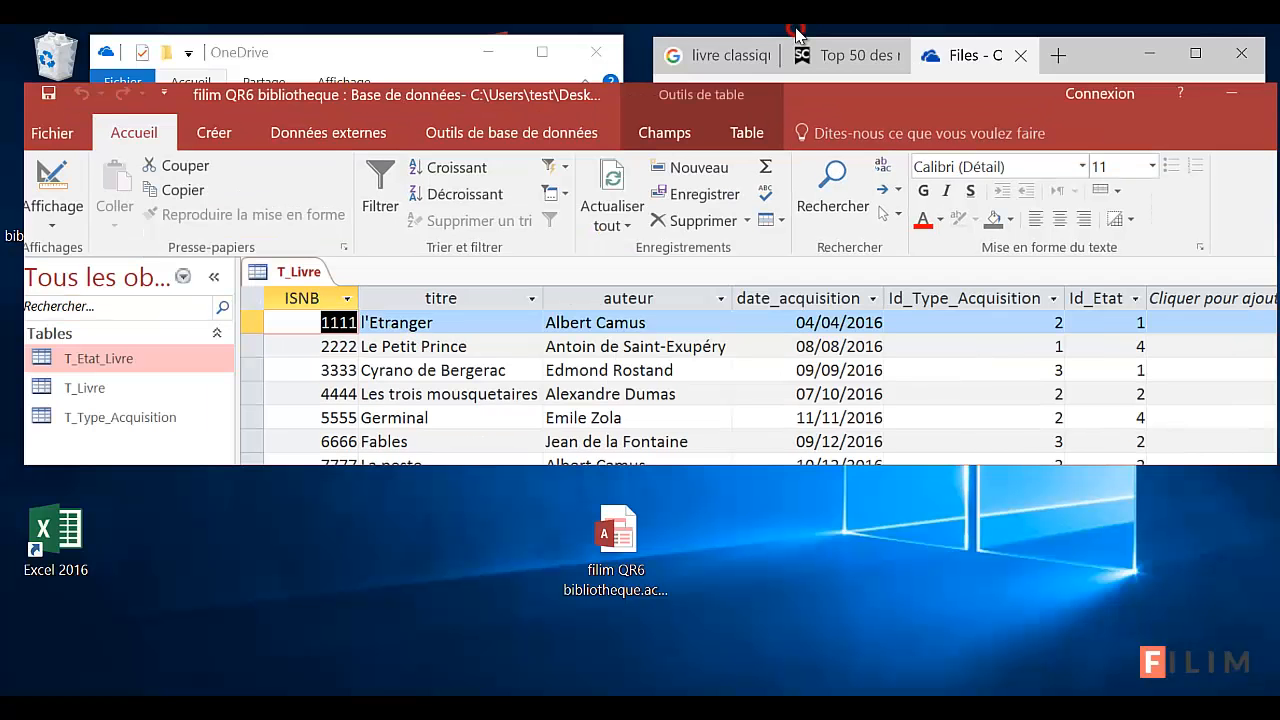
pyautogui.moveTo(868, 135); pyautogui.dragTo(803, 282)
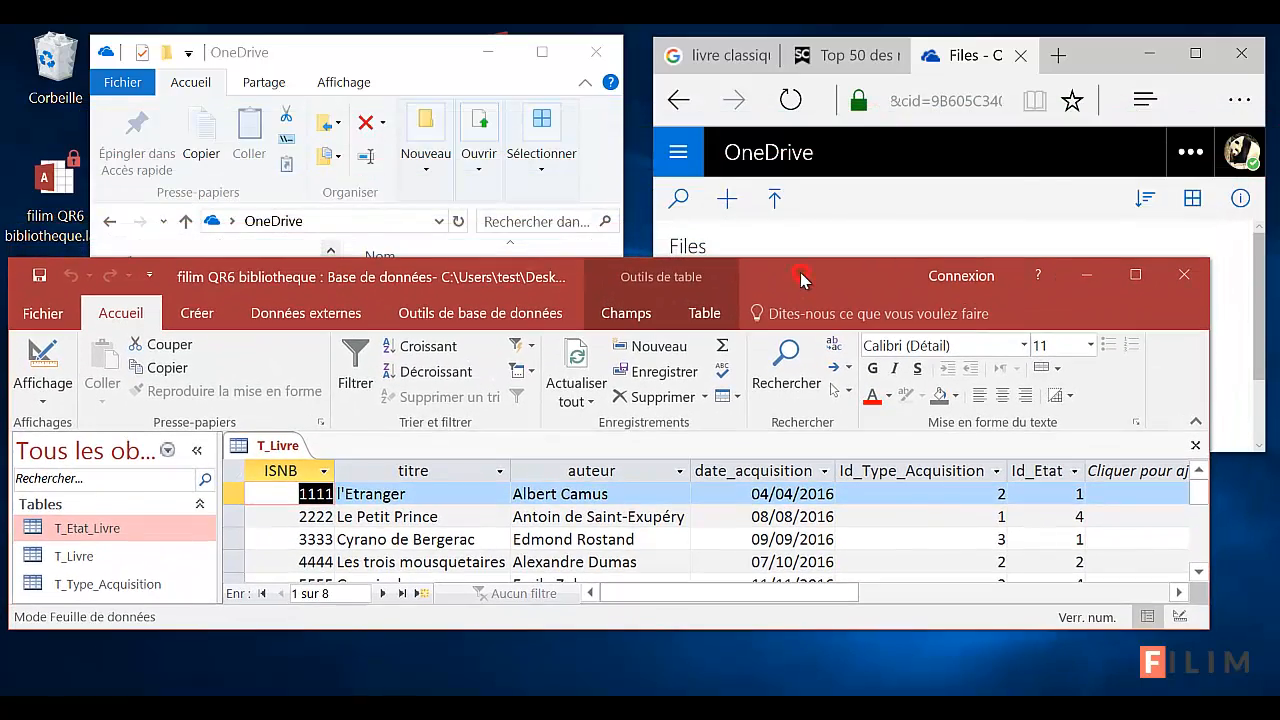
pyautogui.doubleClick(800, 277)
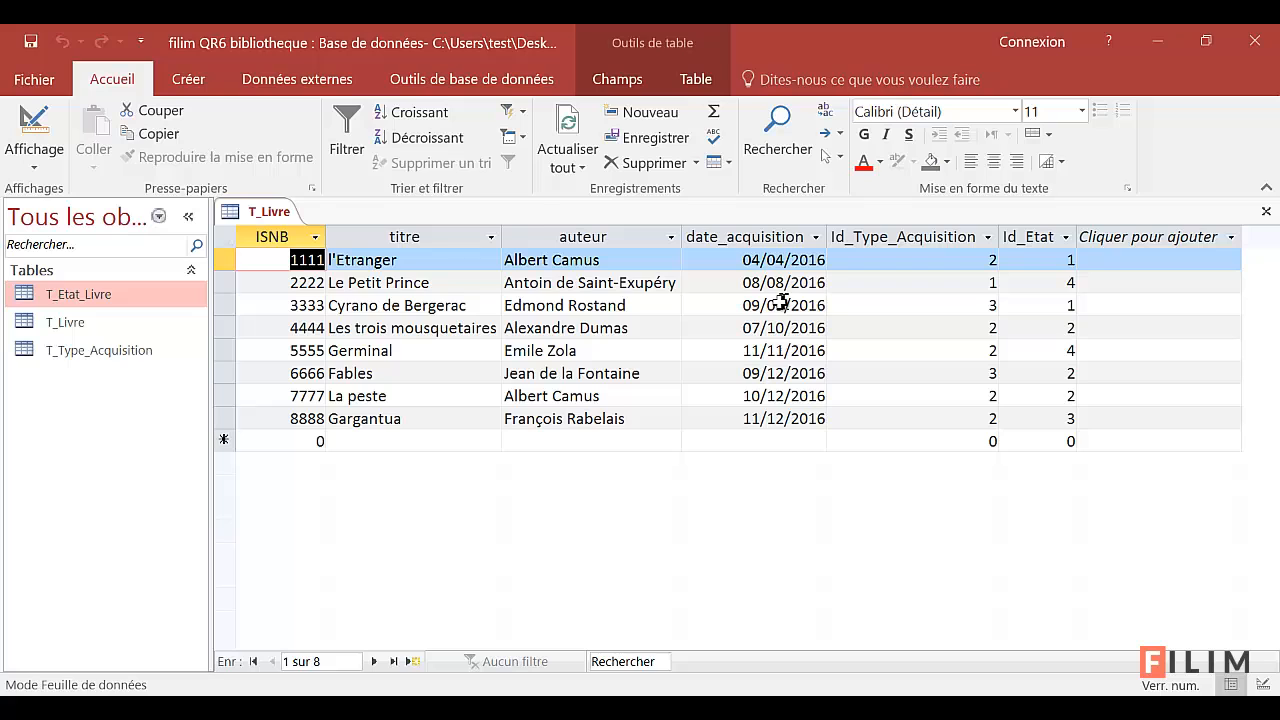
pyautogui.click(1256, 44)
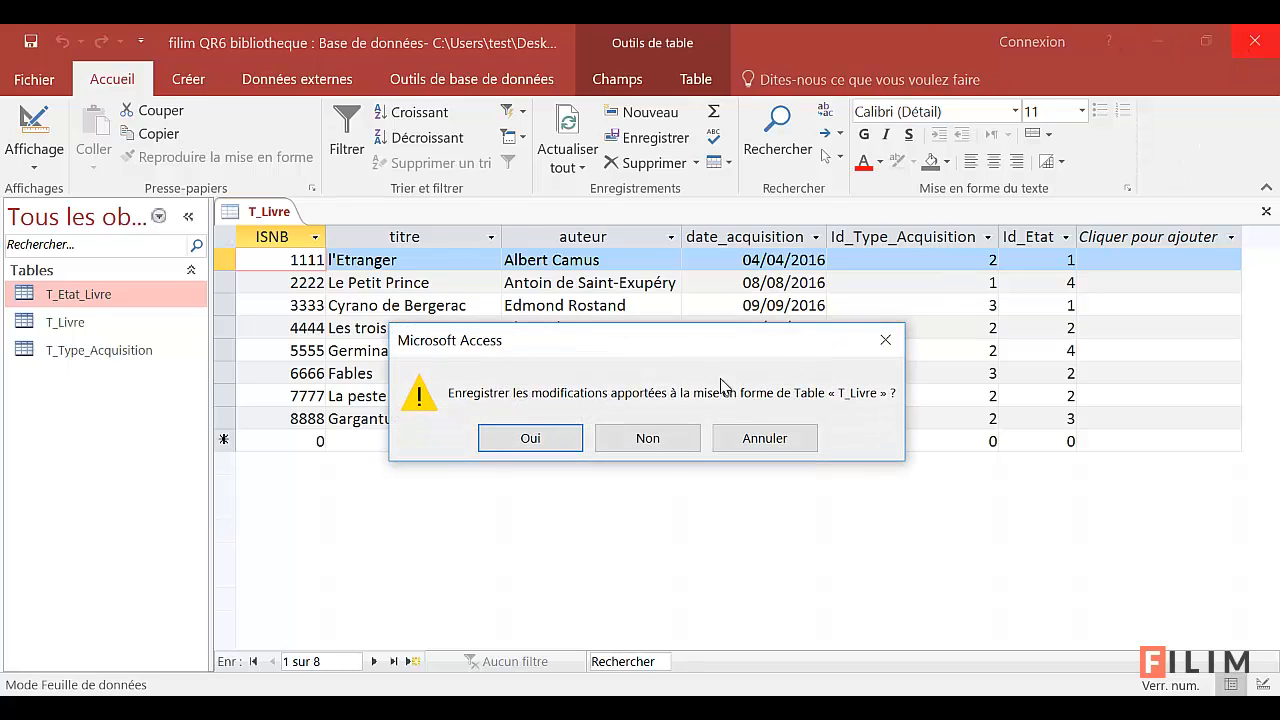
pyautogui.click(745, 445)
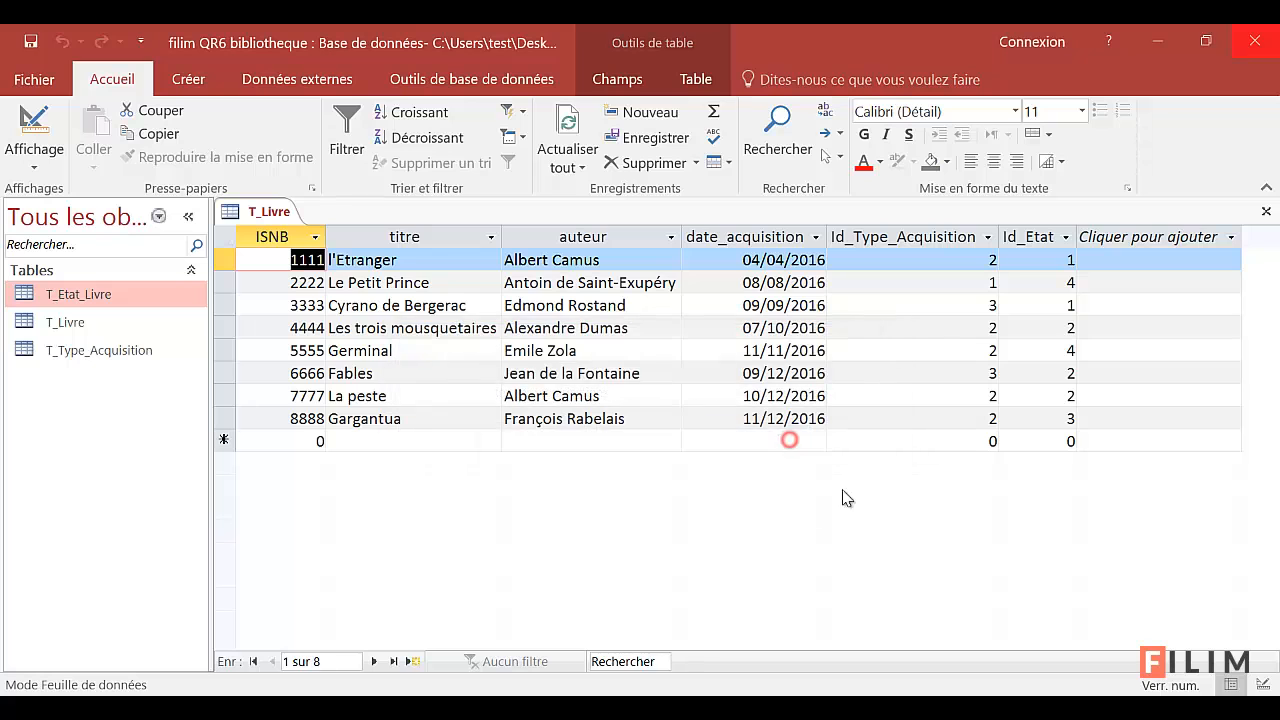
pyautogui.doubleClick(911, 49)
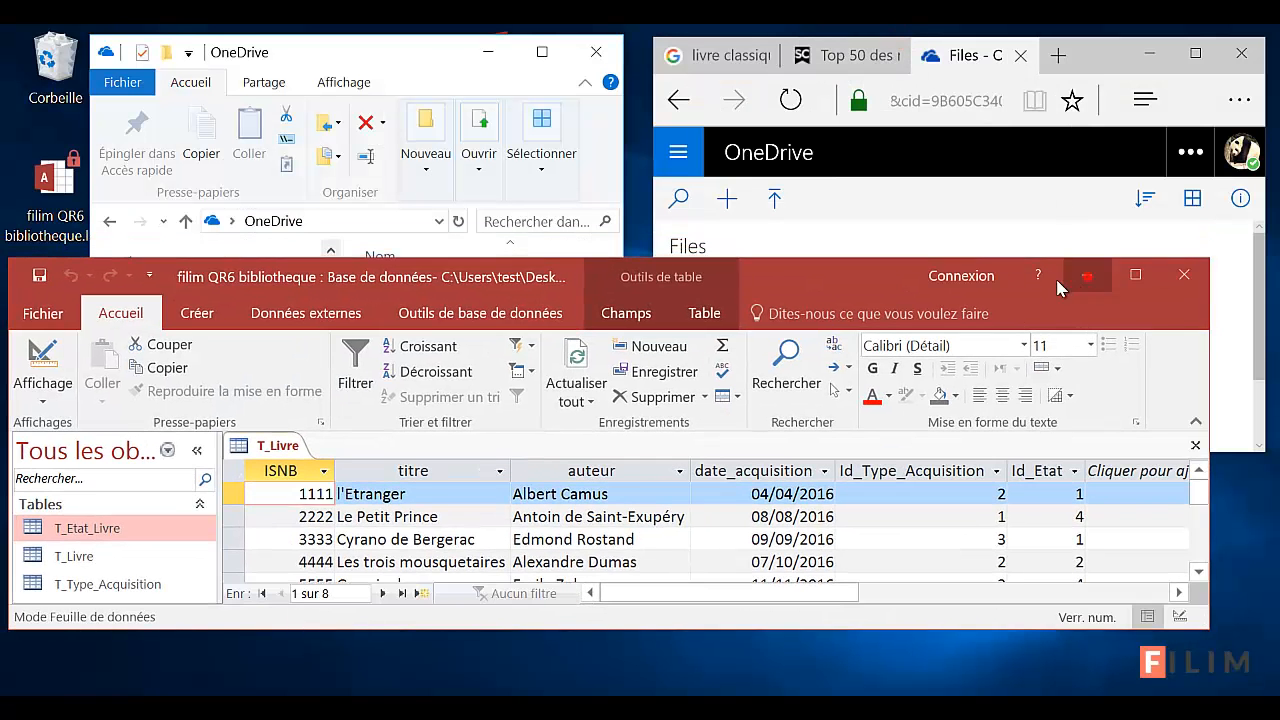
pyautogui.click(1080, 277)
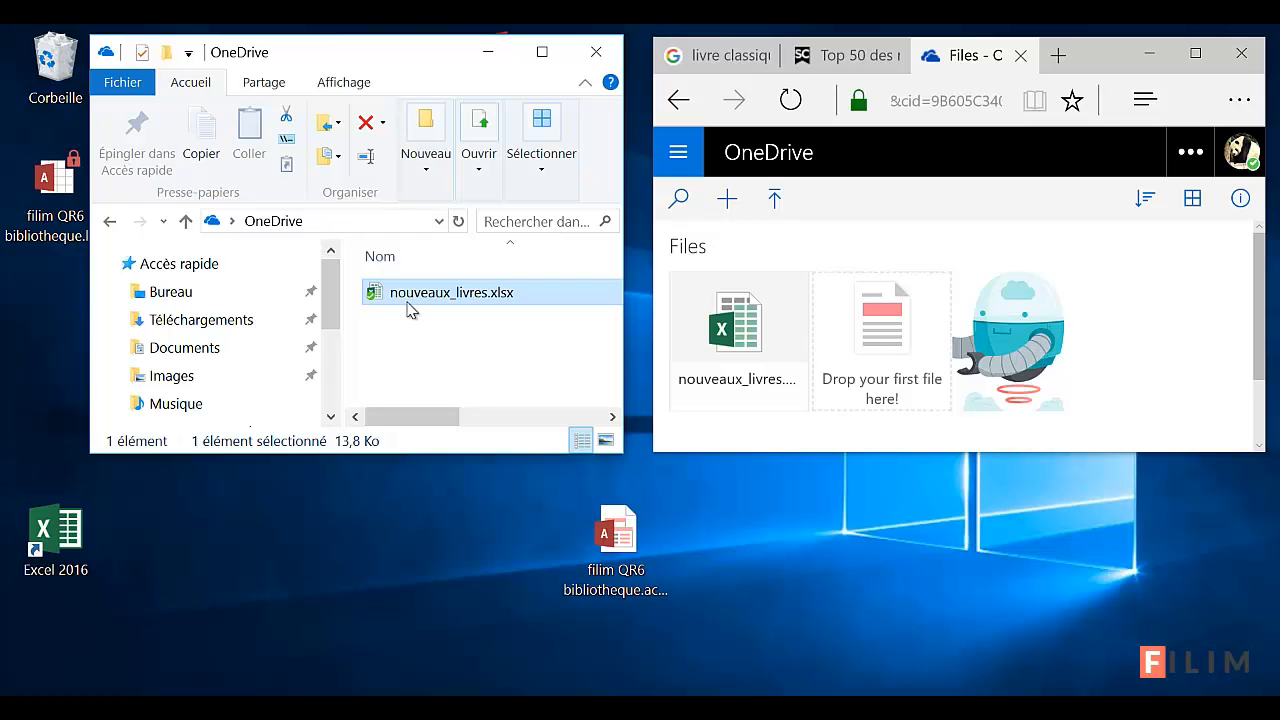
# Make the OneDrive browser window taller and generate an edit sharing link for nouveaux_livres, showing the additional sharing options
pyautogui.moveTo(410, 311)
pyautogui.moveTo(789, 455); pyautogui.dragTo(789, 524)
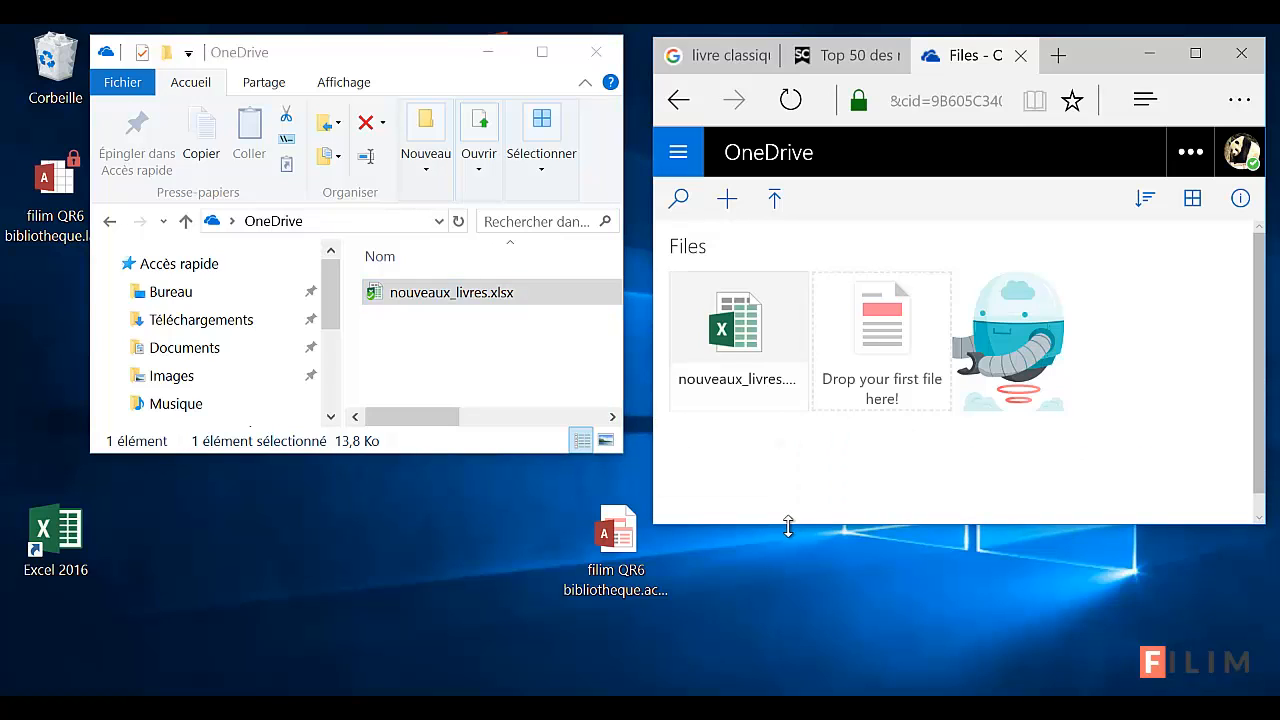
pyautogui.rightClick(741, 329)
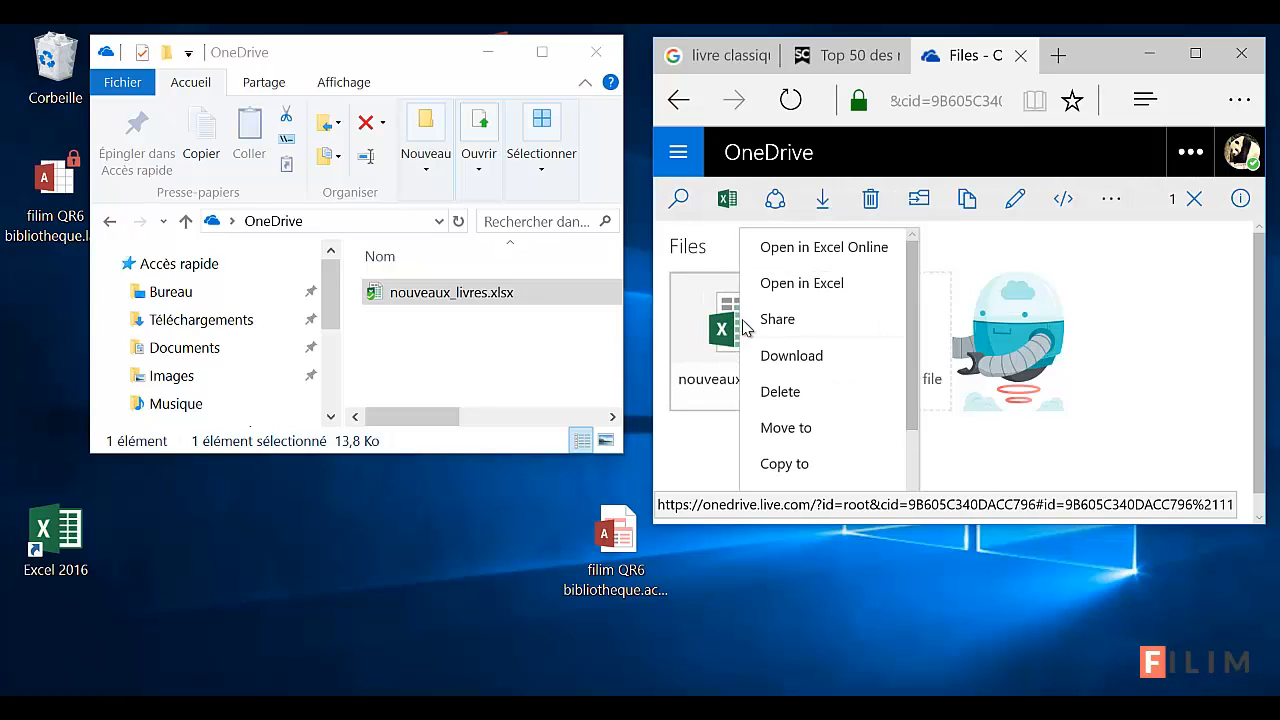
pyautogui.click(775, 322)
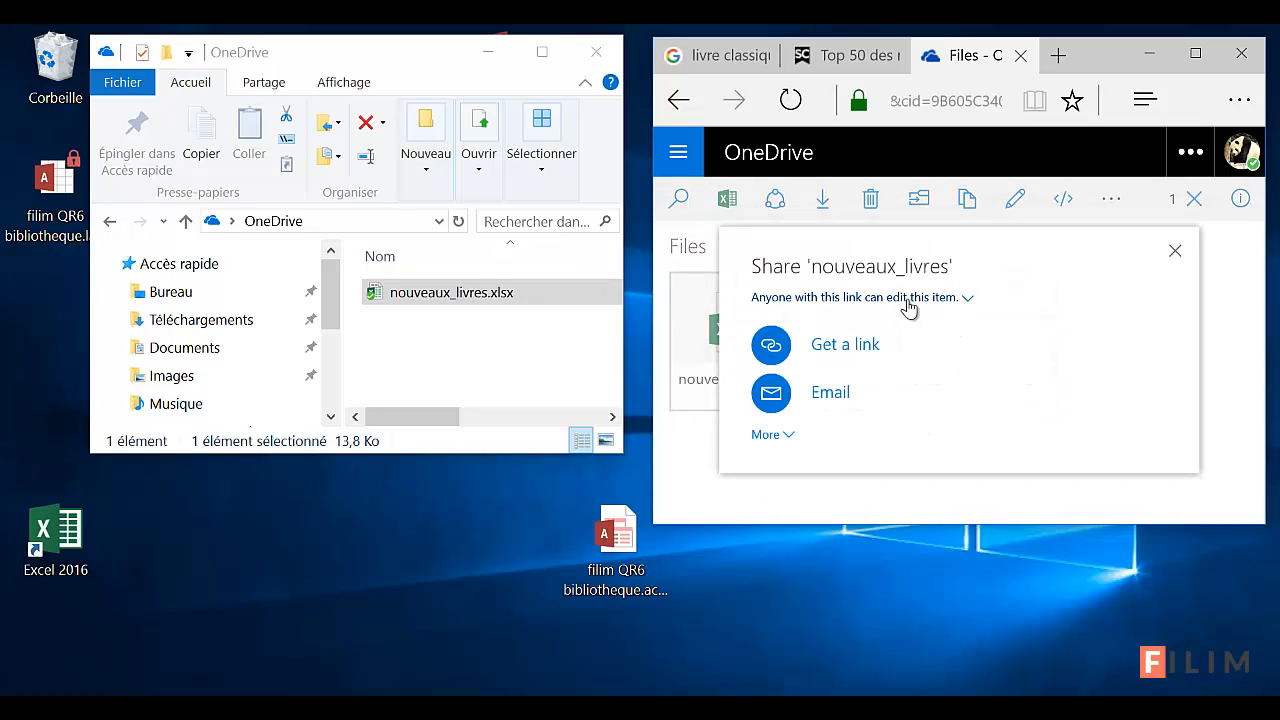
pyautogui.click(834, 352)
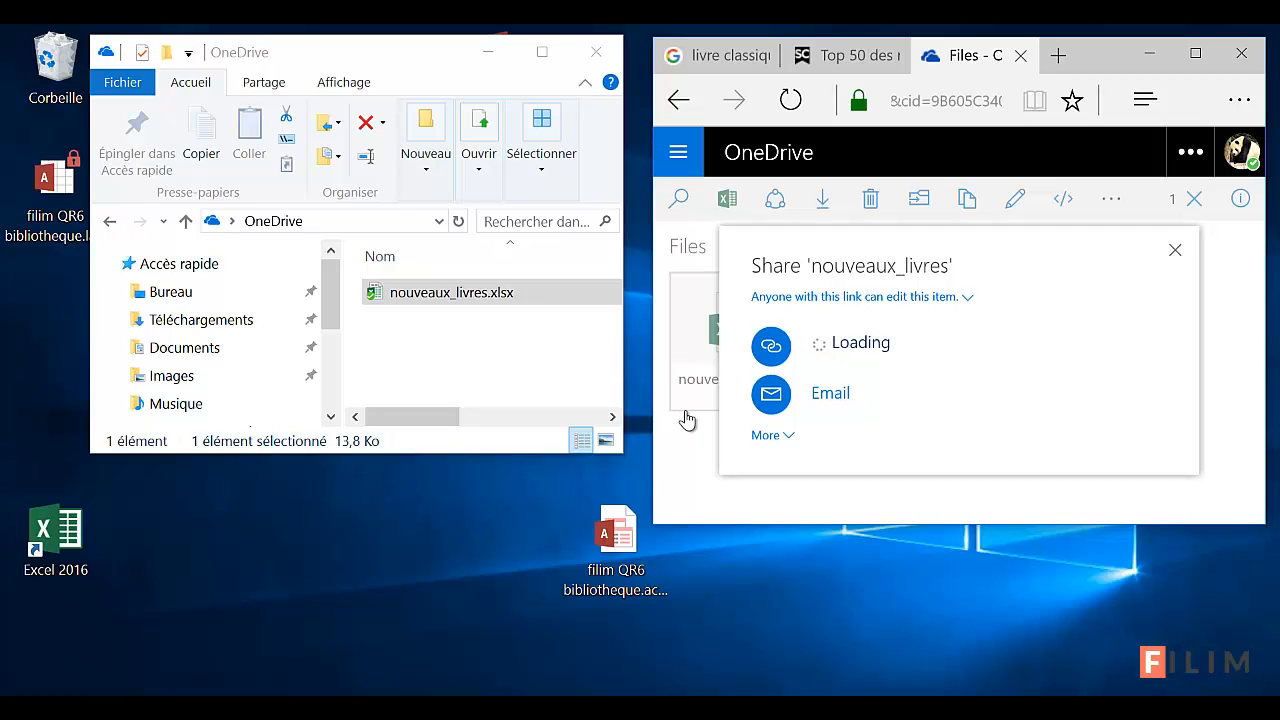
pyautogui.click(773, 434)
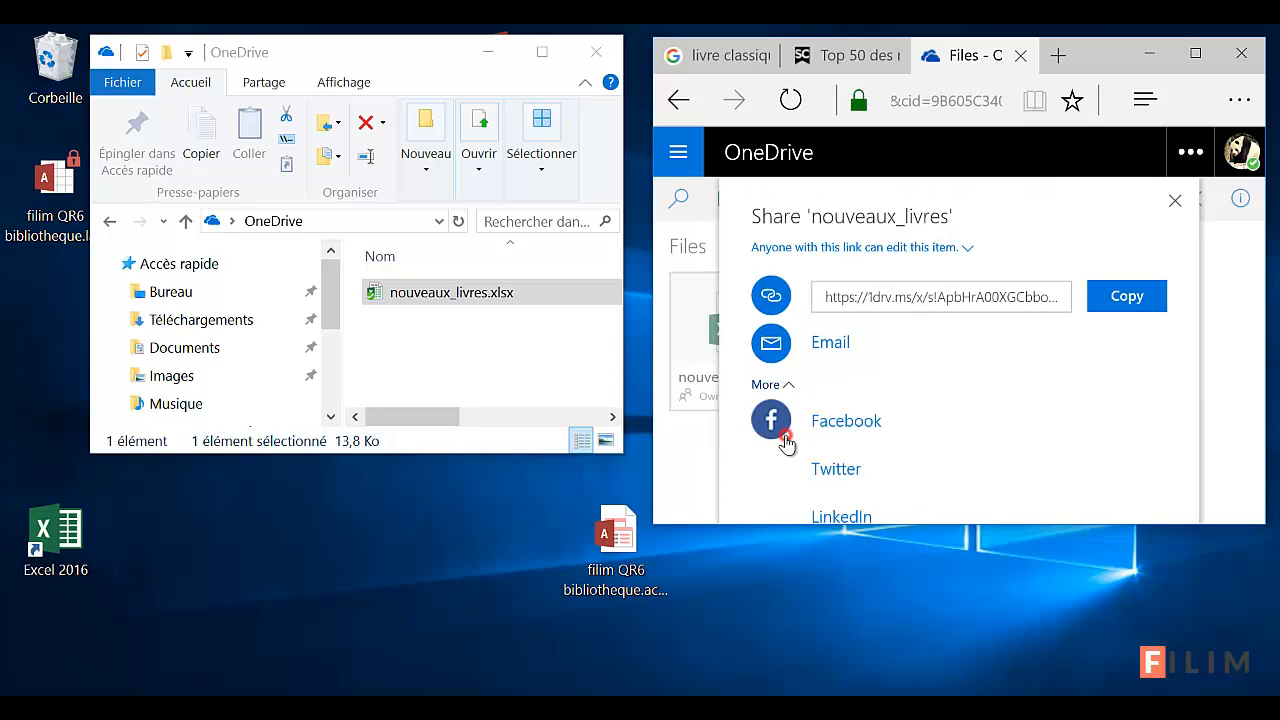
# Select the generated sharing link in the maximized browser, close the share dialog and restore the window size
pyautogui.click(1196, 54)
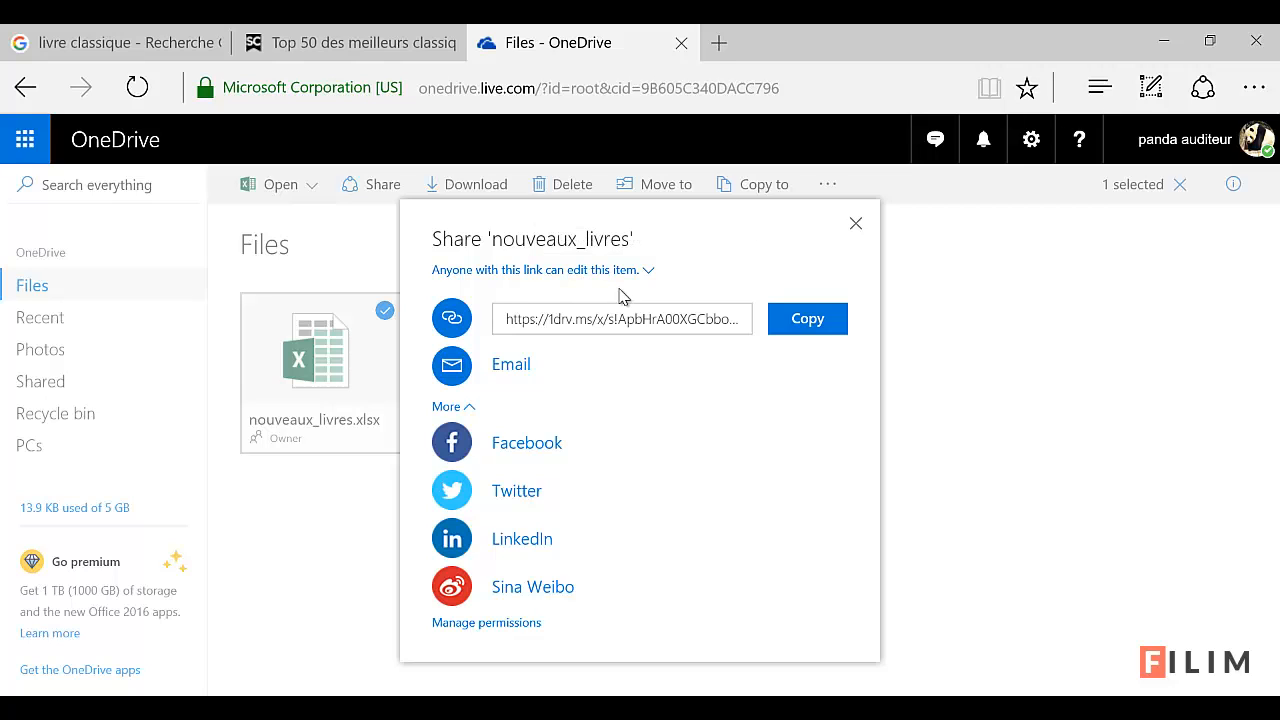
pyautogui.click(565, 320)
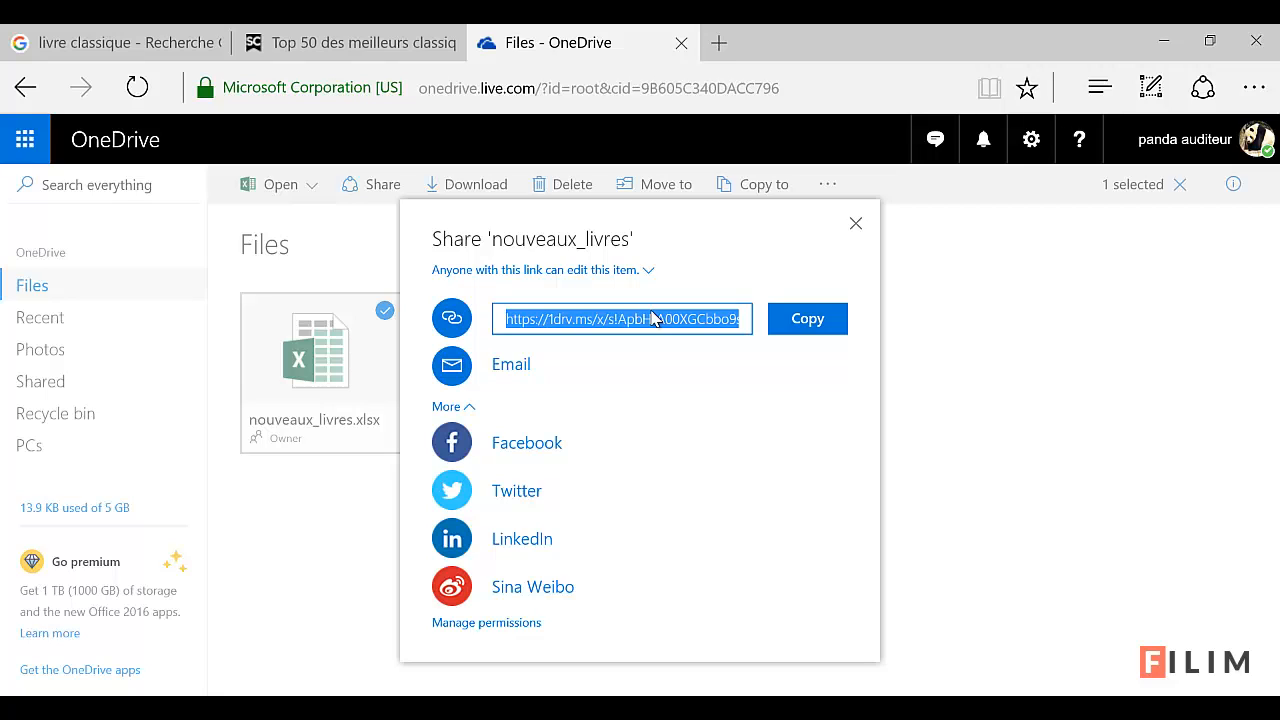
pyautogui.click(855, 223)
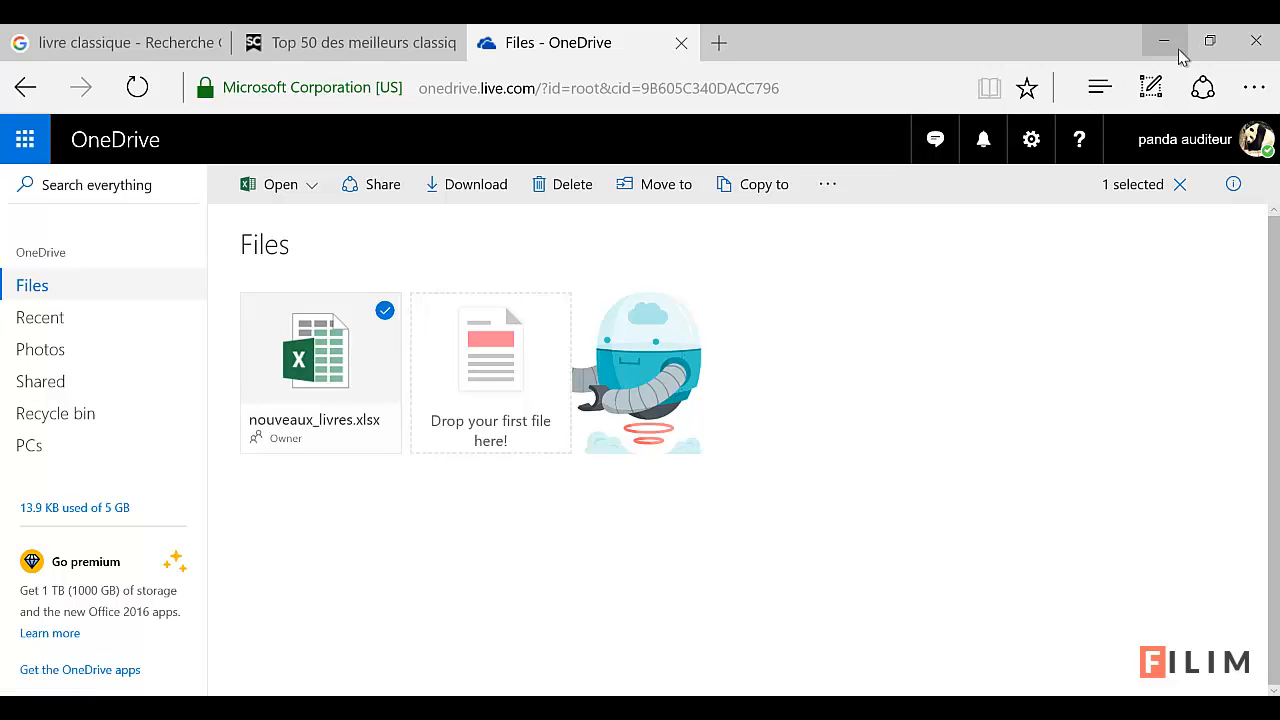
pyautogui.click(1208, 42)
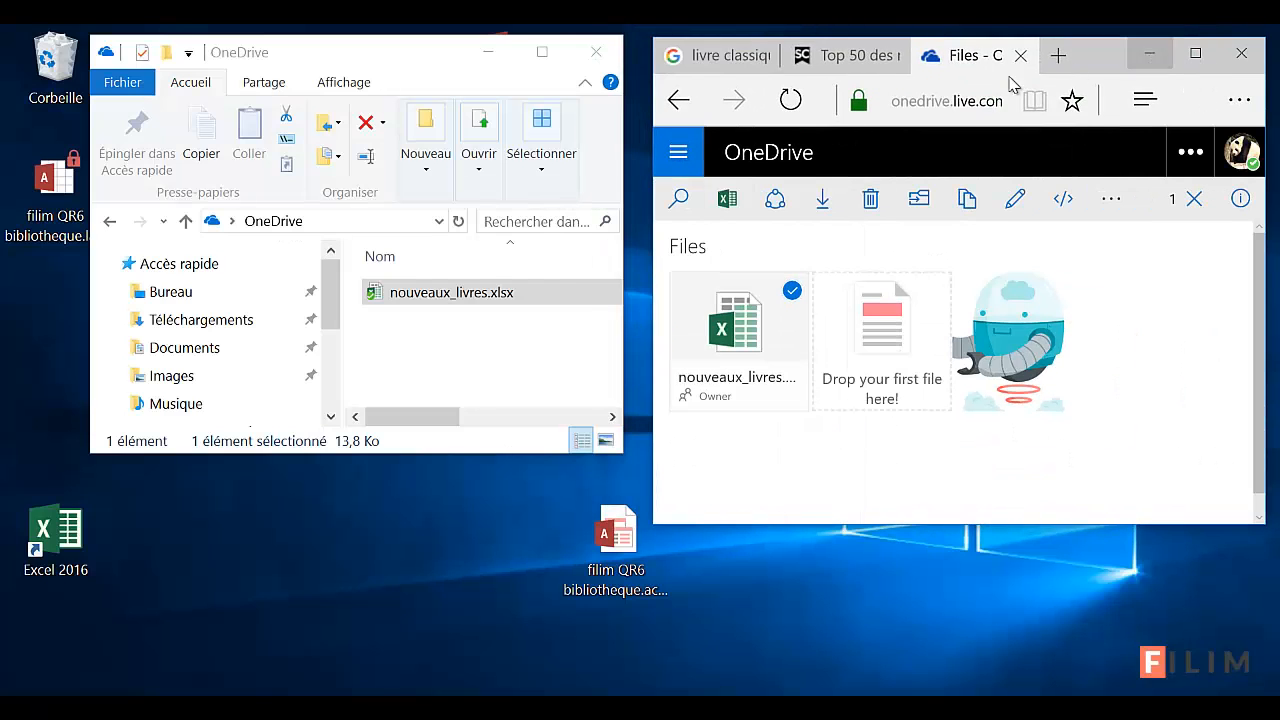
# Open nouveaux_livres.xlsx from the local OneDrive folder in Excel, set the zoom to 110% and select cell B7
pyautogui.click(479, 298)
pyautogui.doubleClick(479, 298)
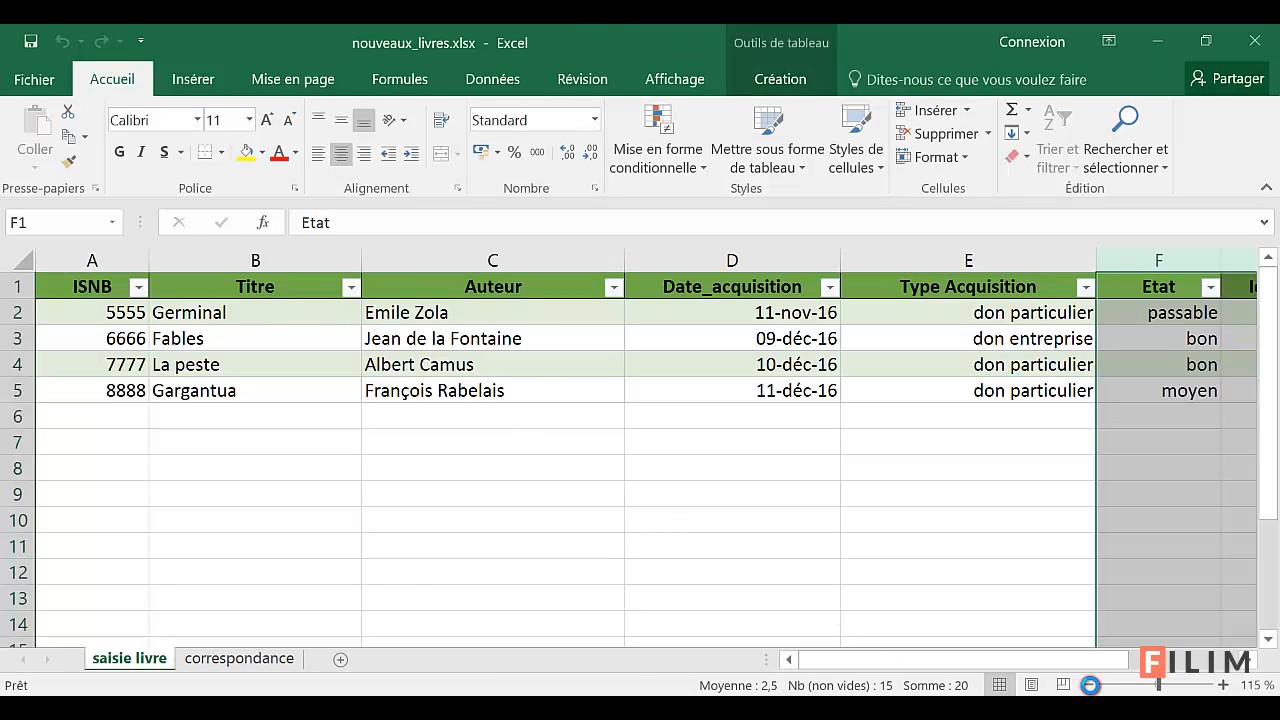
pyautogui.click(1090, 686)
pyautogui.click(710, 537)
pyautogui.moveTo(1006, 660); pyautogui.dragTo(890, 660)
pyautogui.click(229, 430)
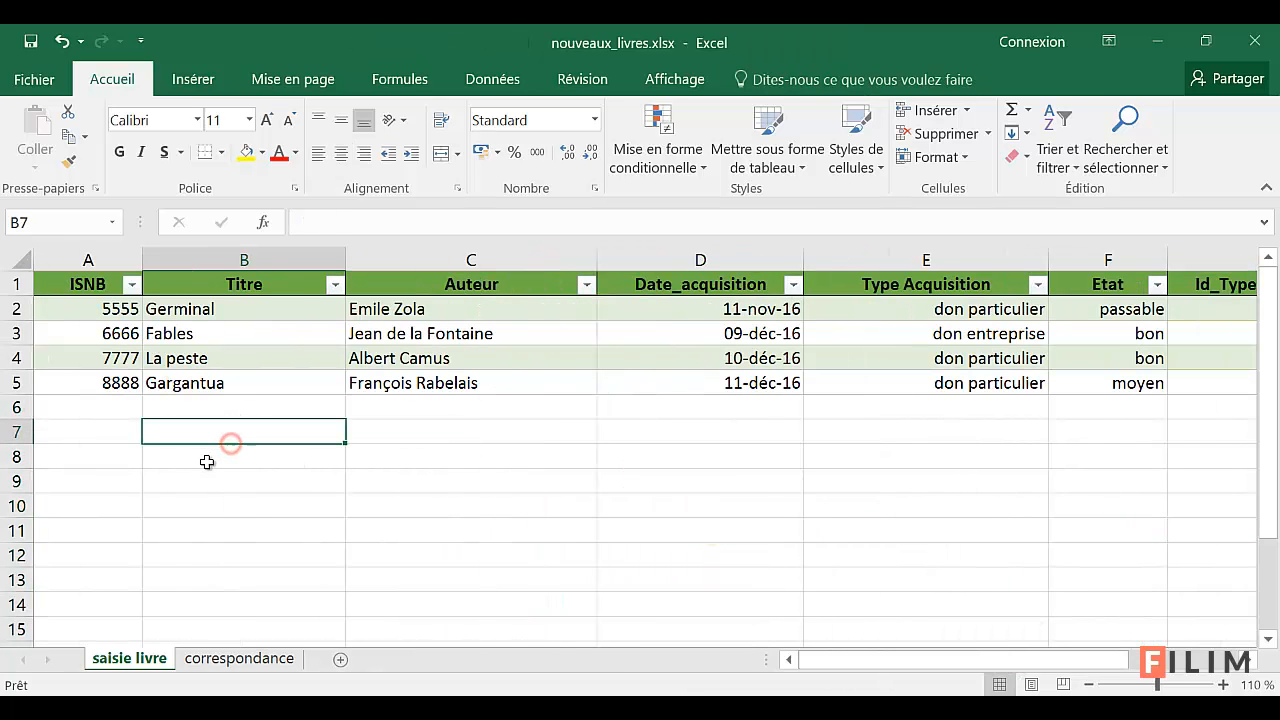
# Review the columns of the saisie livre sheet along empty row 6, through Id_Type_Acquisition and Id_Etat
pyautogui.click(96, 409)
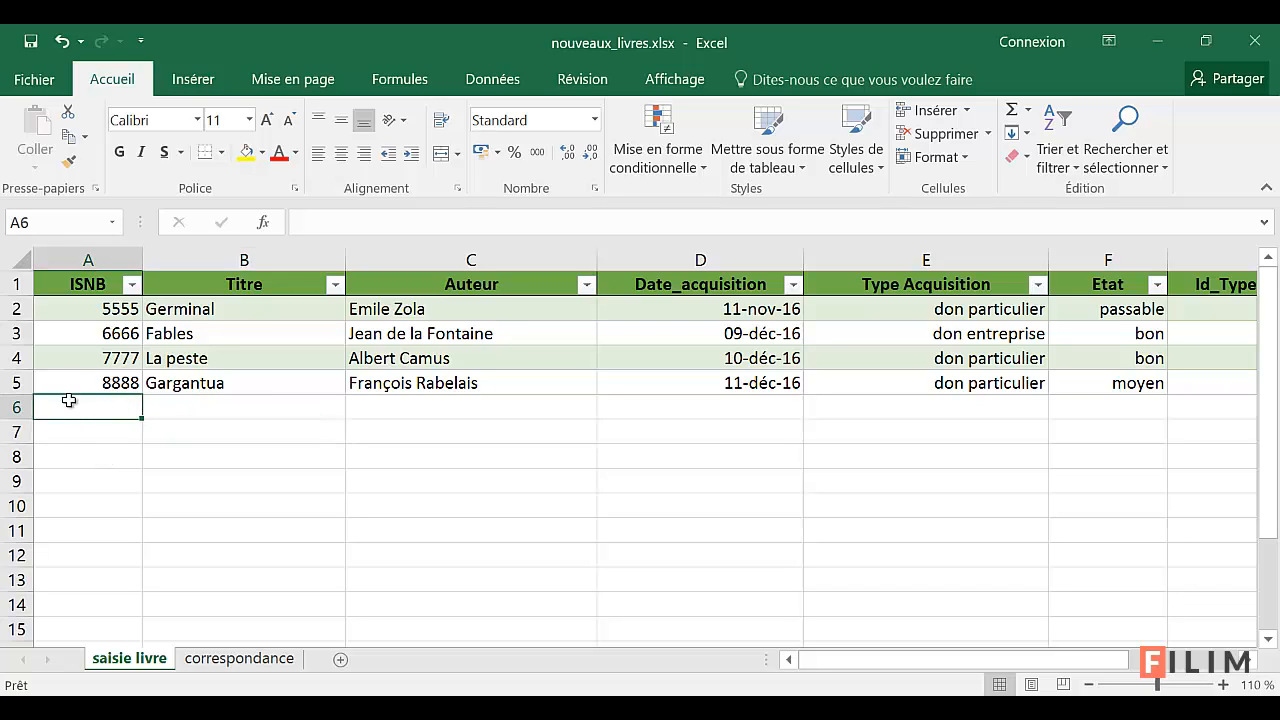
pyautogui.click(285, 415)
pyautogui.click(436, 406)
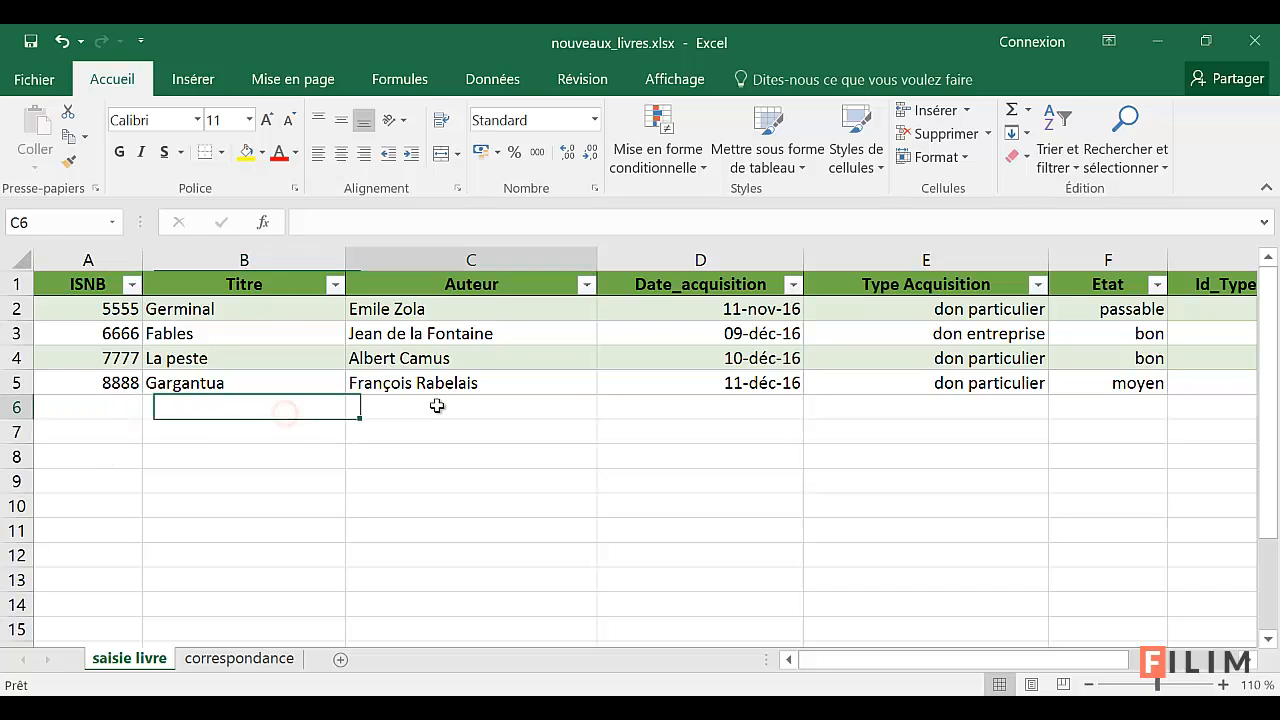
pyautogui.click(681, 408)
pyautogui.click(855, 407)
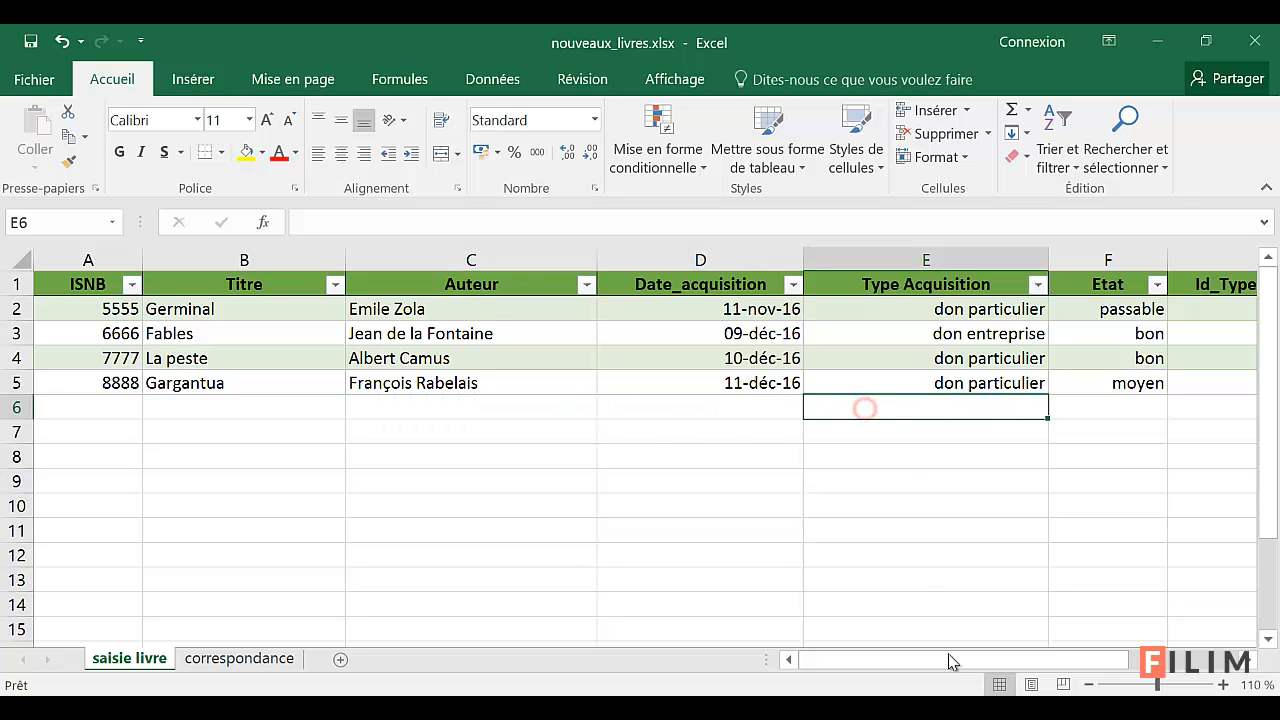
pyautogui.moveTo(940, 668); pyautogui.dragTo(1057, 680)
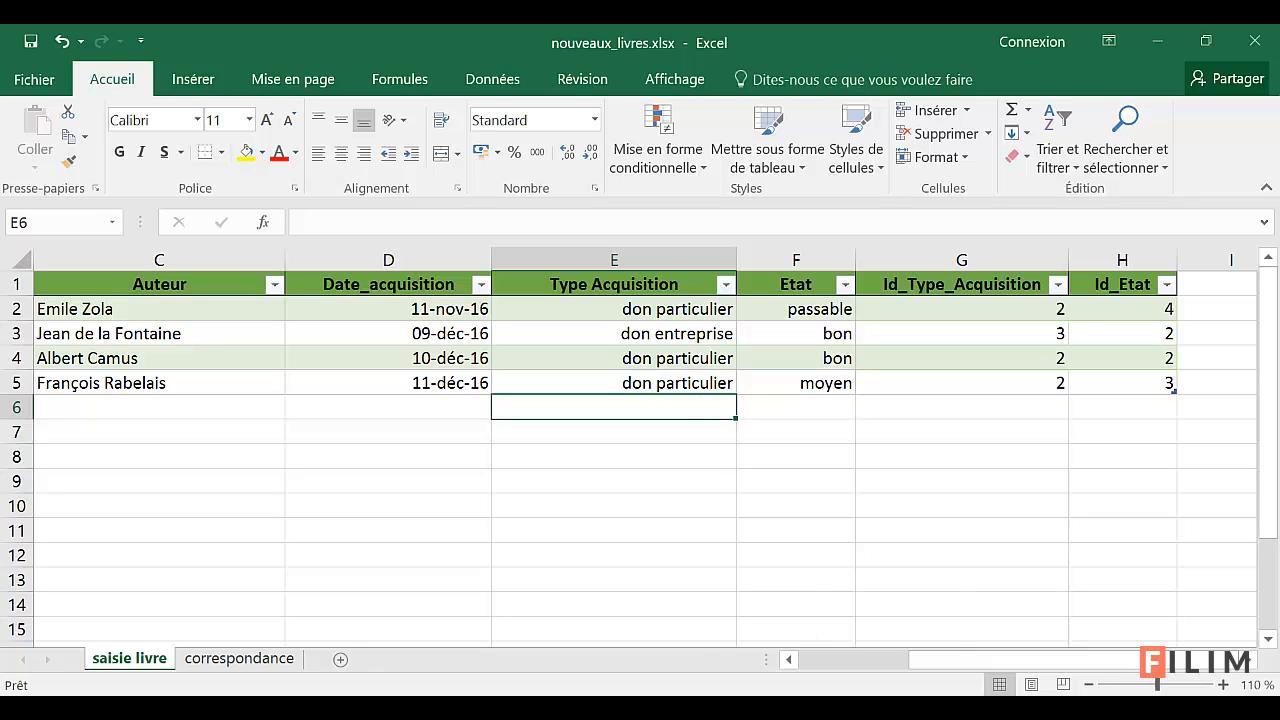
# Check the Type Acquisition and Etat entries in row 4, ending on cell F4
pyautogui.moveTo(834, 708)
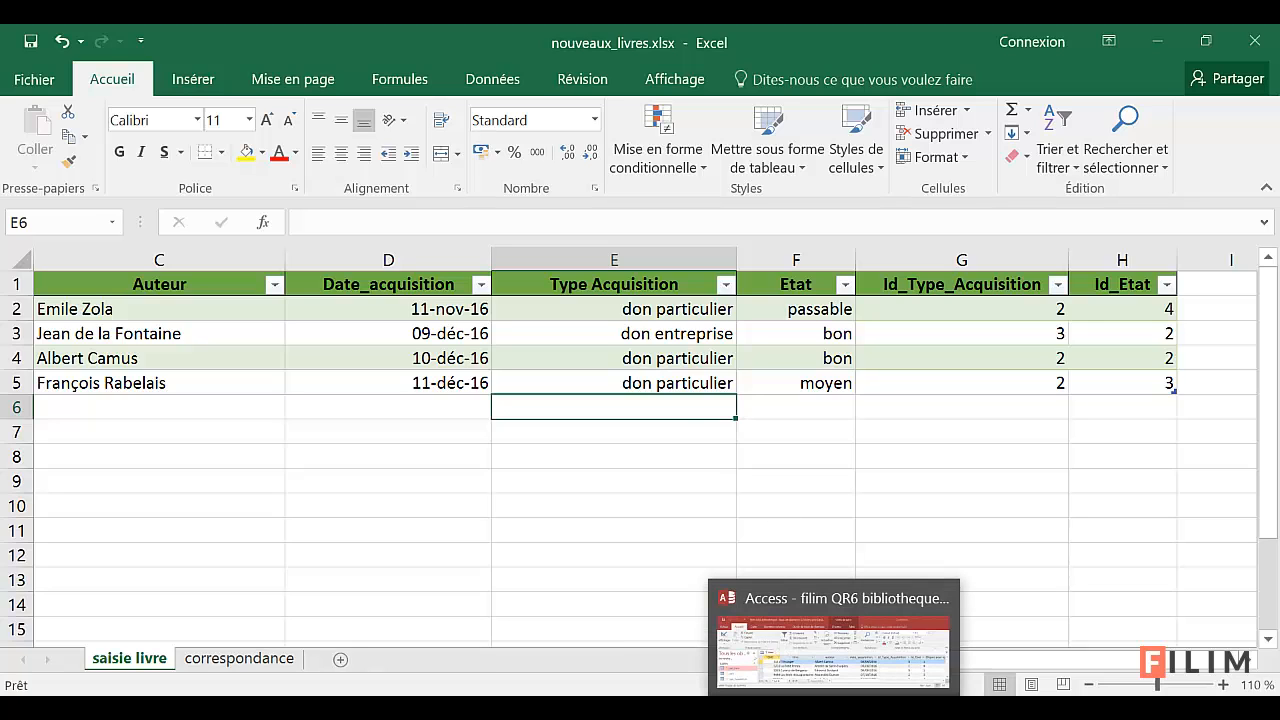
pyautogui.click(602, 358)
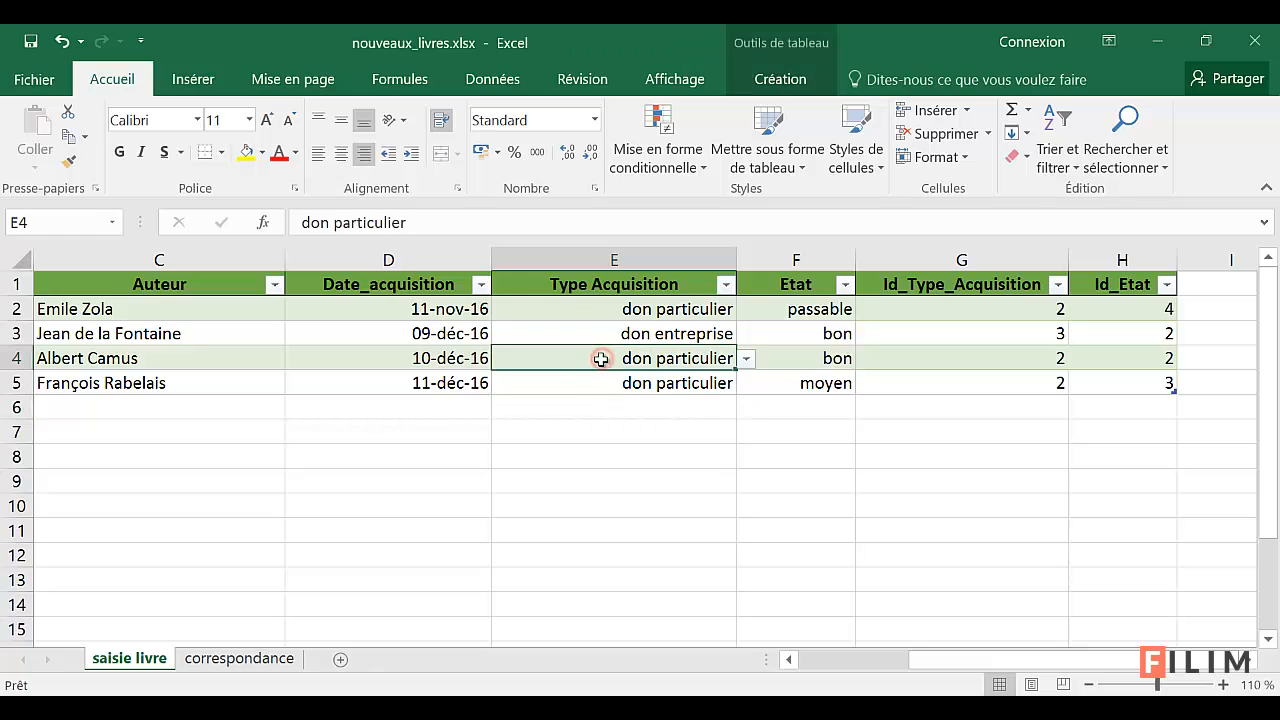
pyautogui.click(806, 358)
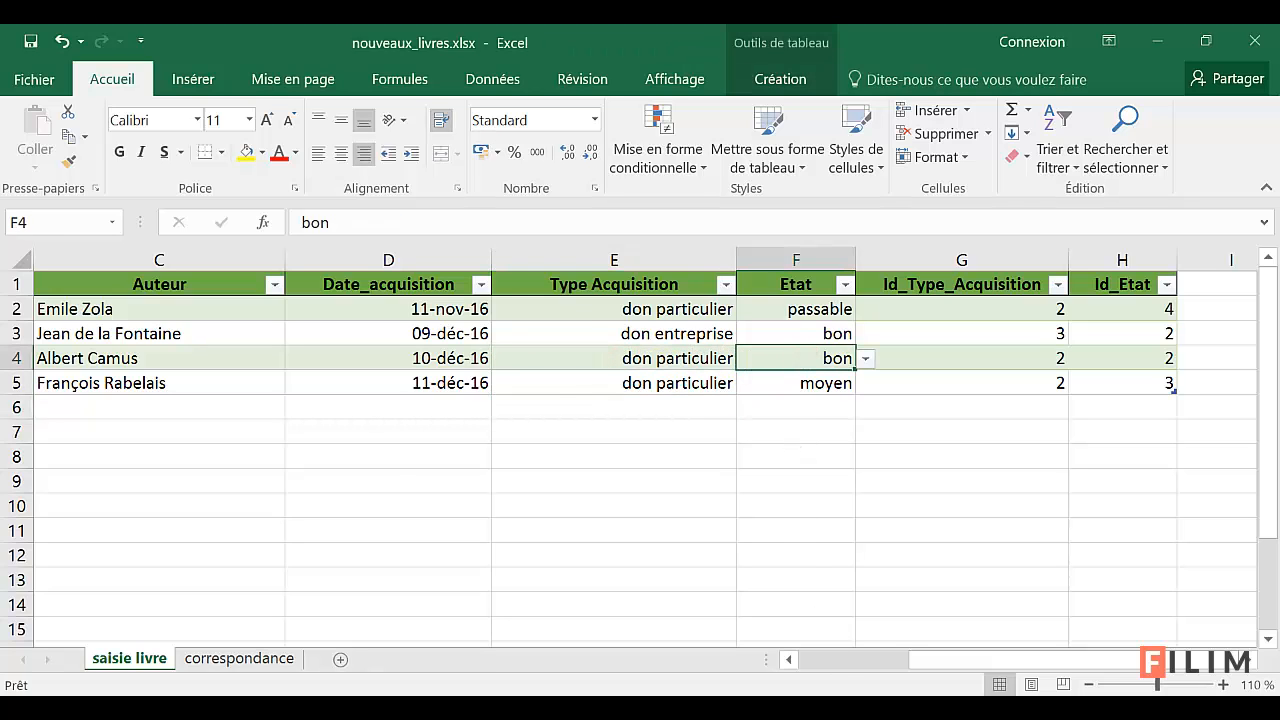
# Switch to the Access library database and place its window over the workbook with T_Livre's Id_Type_Acquisition and Id_Etat columns in view
pyautogui.click(834, 708)
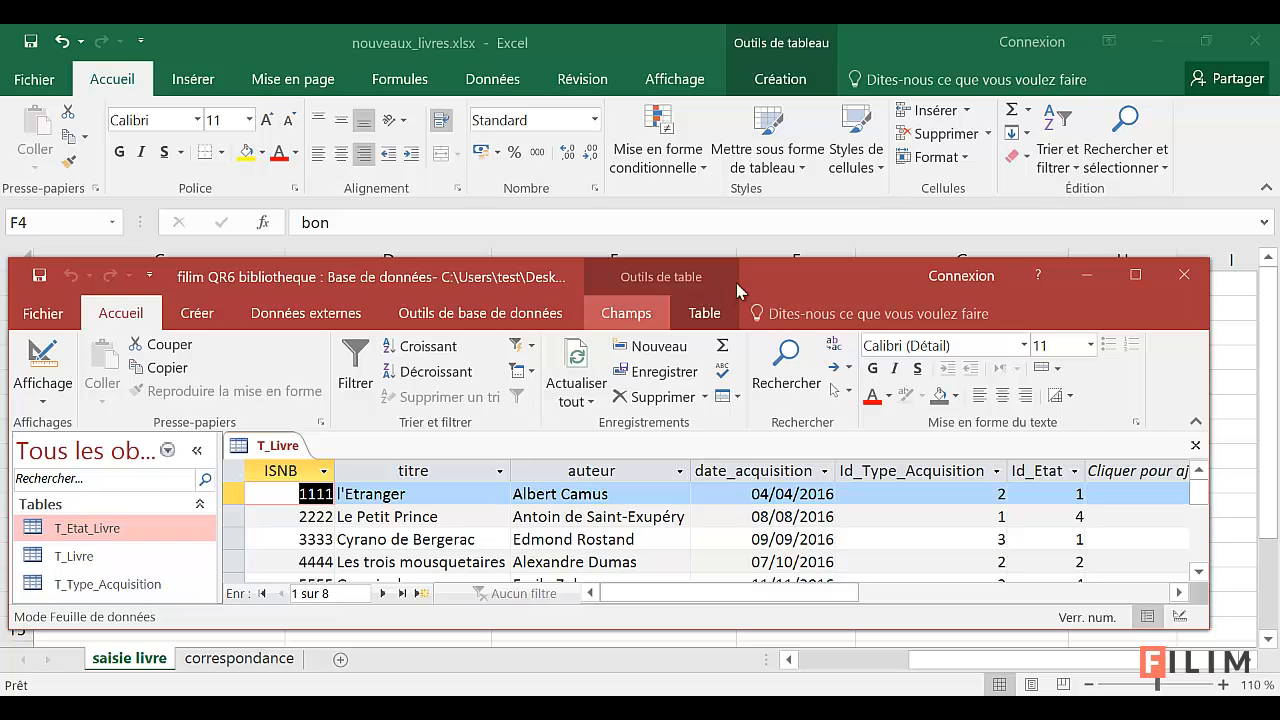
pyautogui.moveTo(785, 280); pyautogui.dragTo(794, 212)
pyautogui.moveTo(826, 530); pyautogui.dragTo(888, 533)
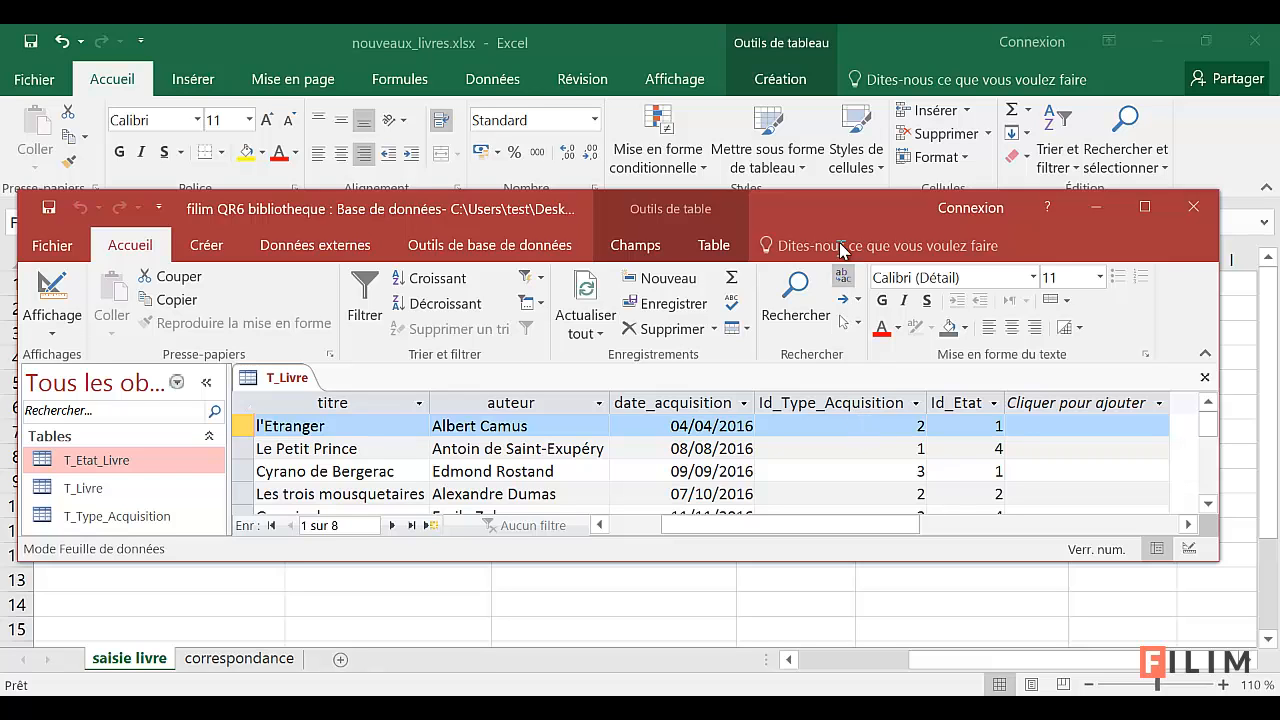
pyautogui.moveTo(853, 212); pyautogui.dragTo(869, 348)
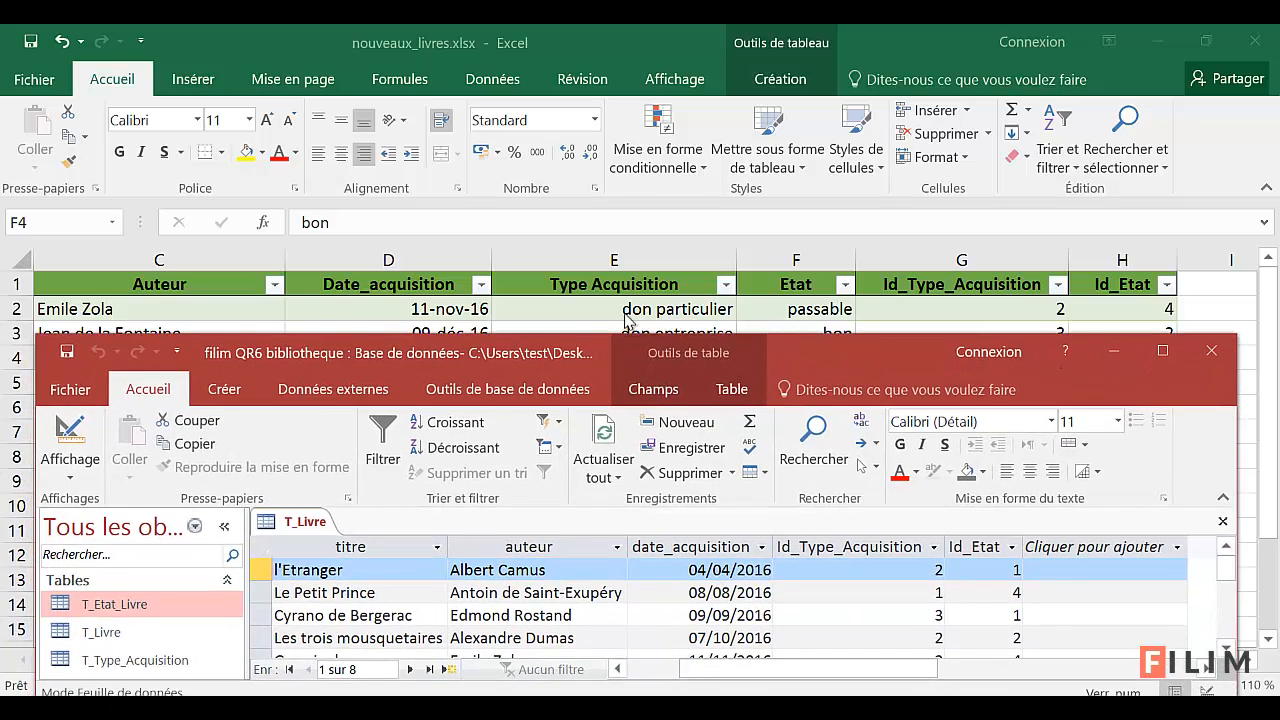
pyautogui.moveTo(870, 362); pyautogui.dragTo(846, 215)
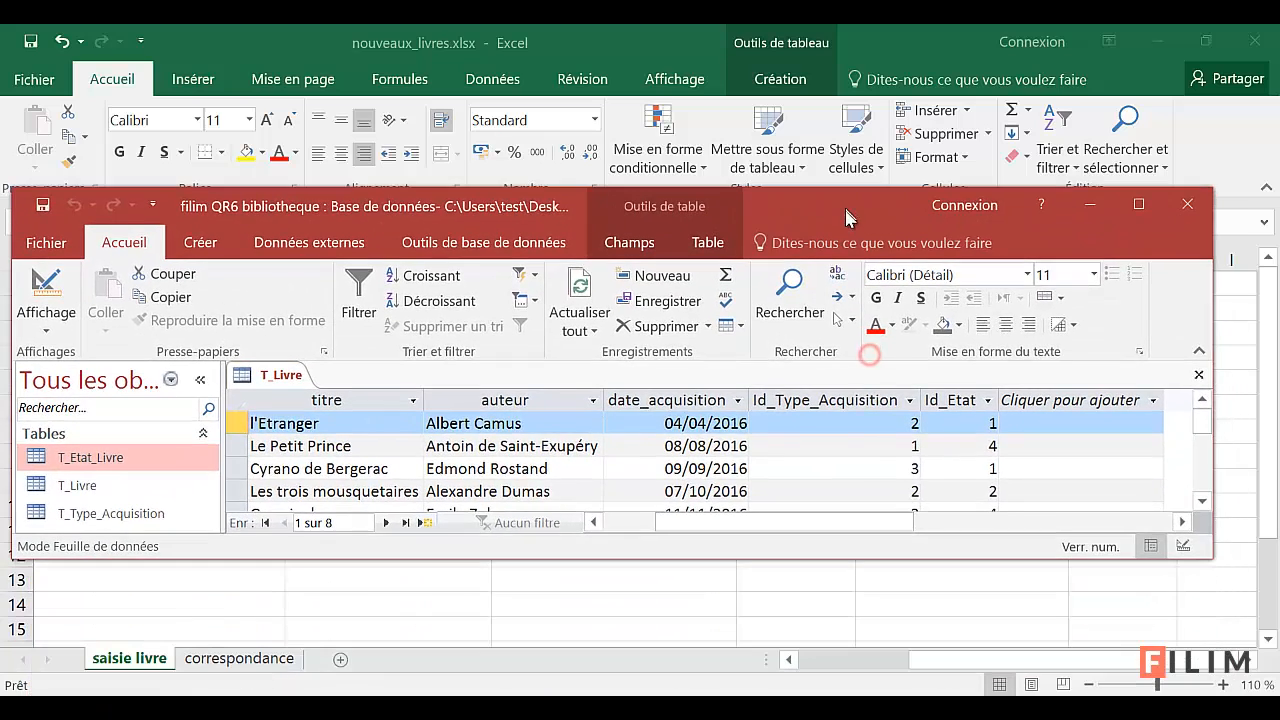
# Examine the type and condition IDs in the last records of T_Livre, and minimize the database window
pyautogui.click(1205, 502)
pyautogui.click(1205, 502)
pyautogui.click(1205, 502)
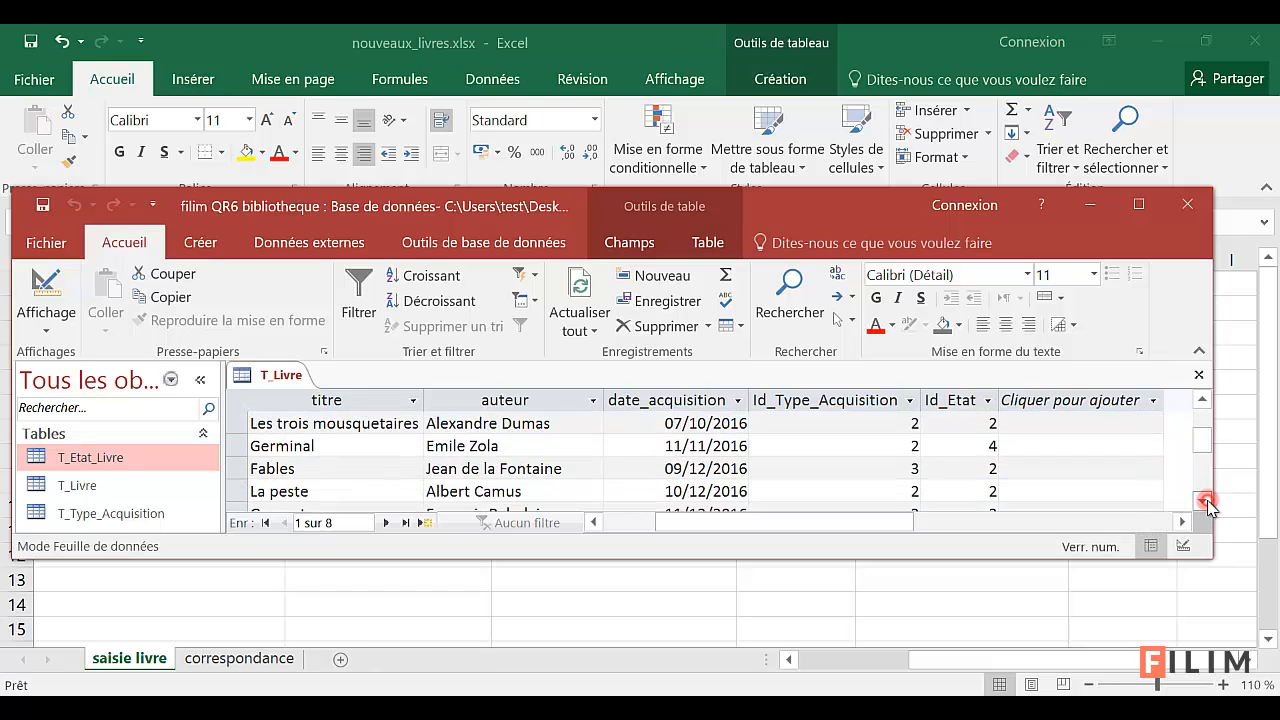
pyautogui.click(1205, 502)
pyautogui.click(1205, 502)
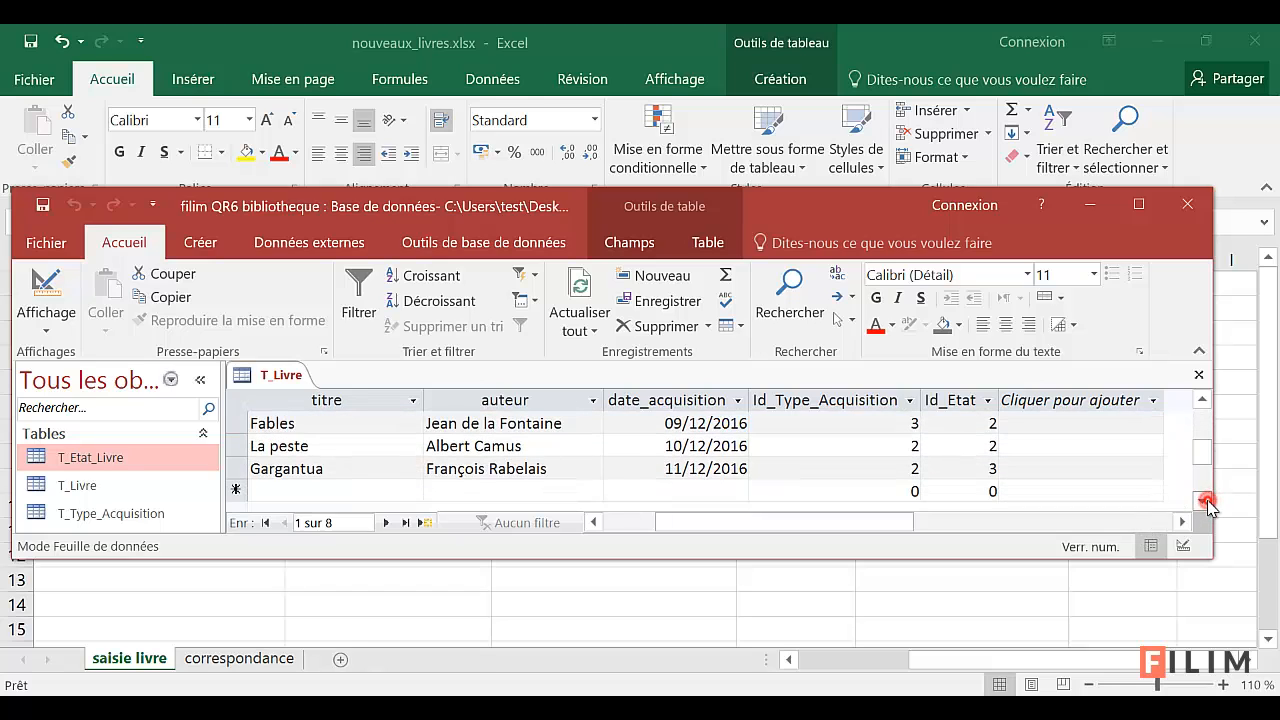
pyautogui.click(1202, 401)
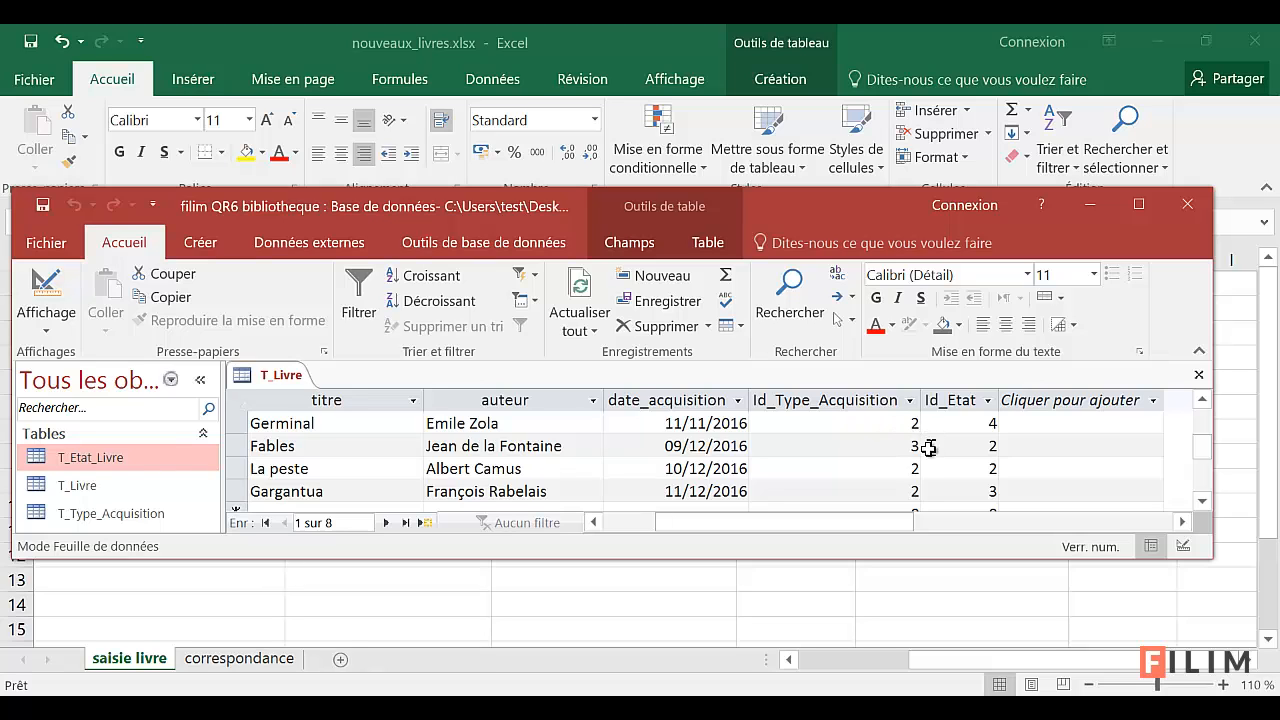
pyautogui.click(1085, 211)
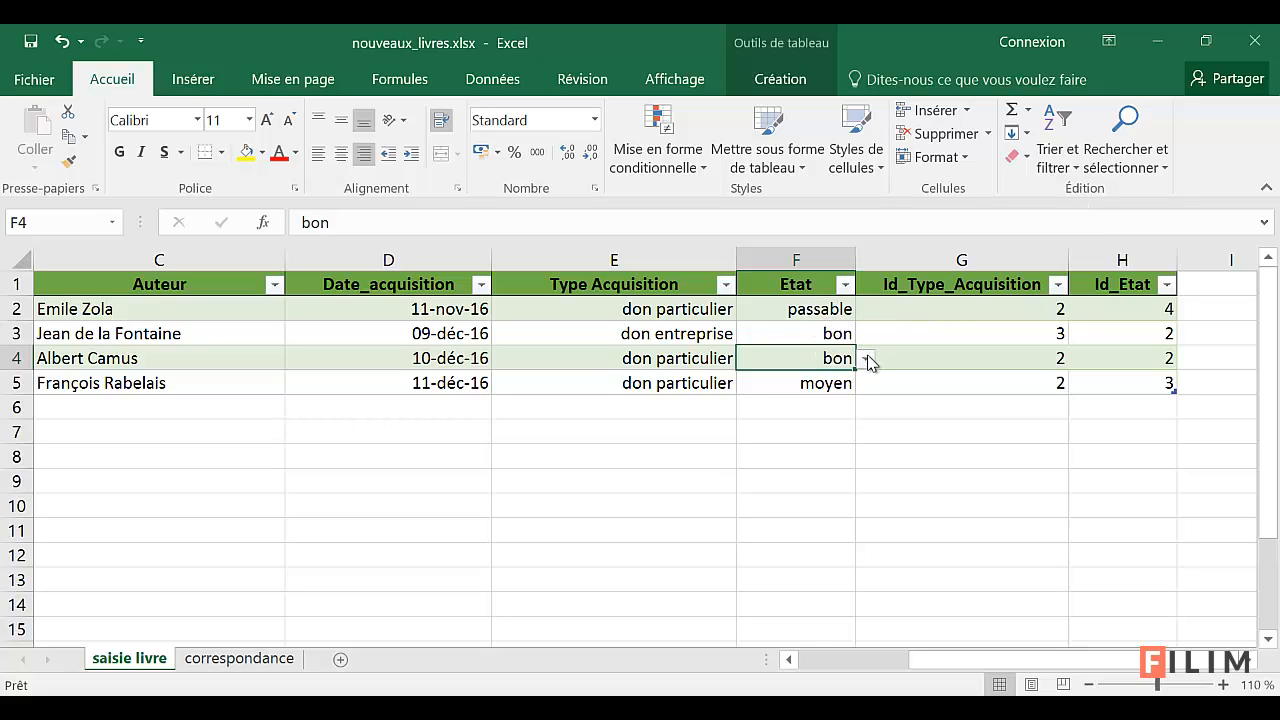
# Select the Type Acquisition entries E2:E5 in the saisie livre sheet
pyautogui.click(584, 411)
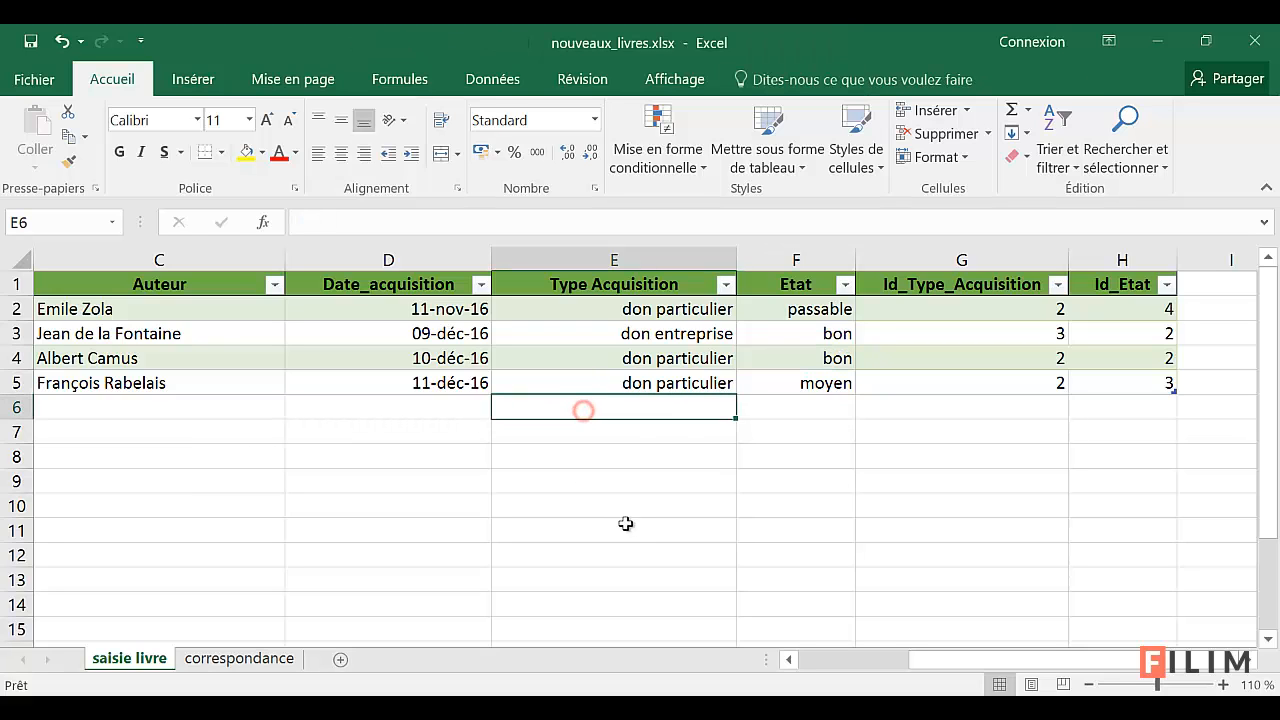
pyautogui.moveTo(932, 662); pyautogui.dragTo(870, 672)
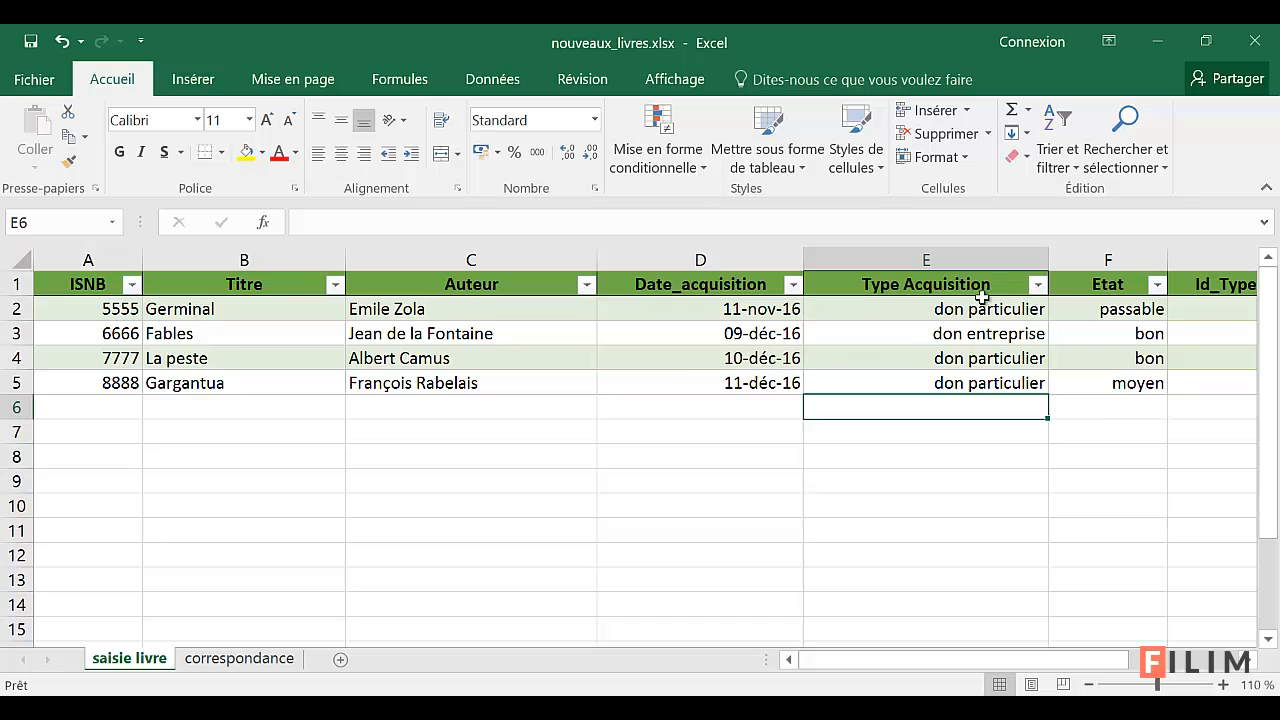
pyautogui.click(938, 276)
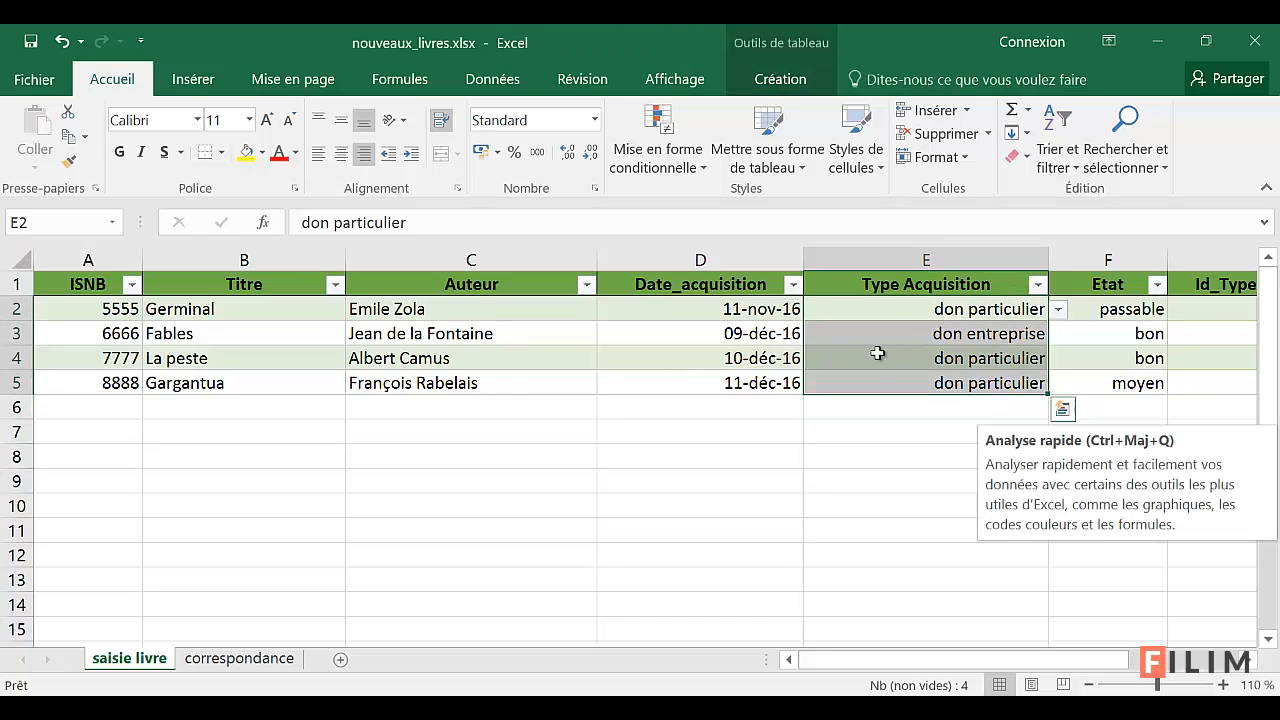
# Inspect the acquisition types in B2:B4 of the correspondance sheet and return to saisie livre
pyautogui.click(205, 662)
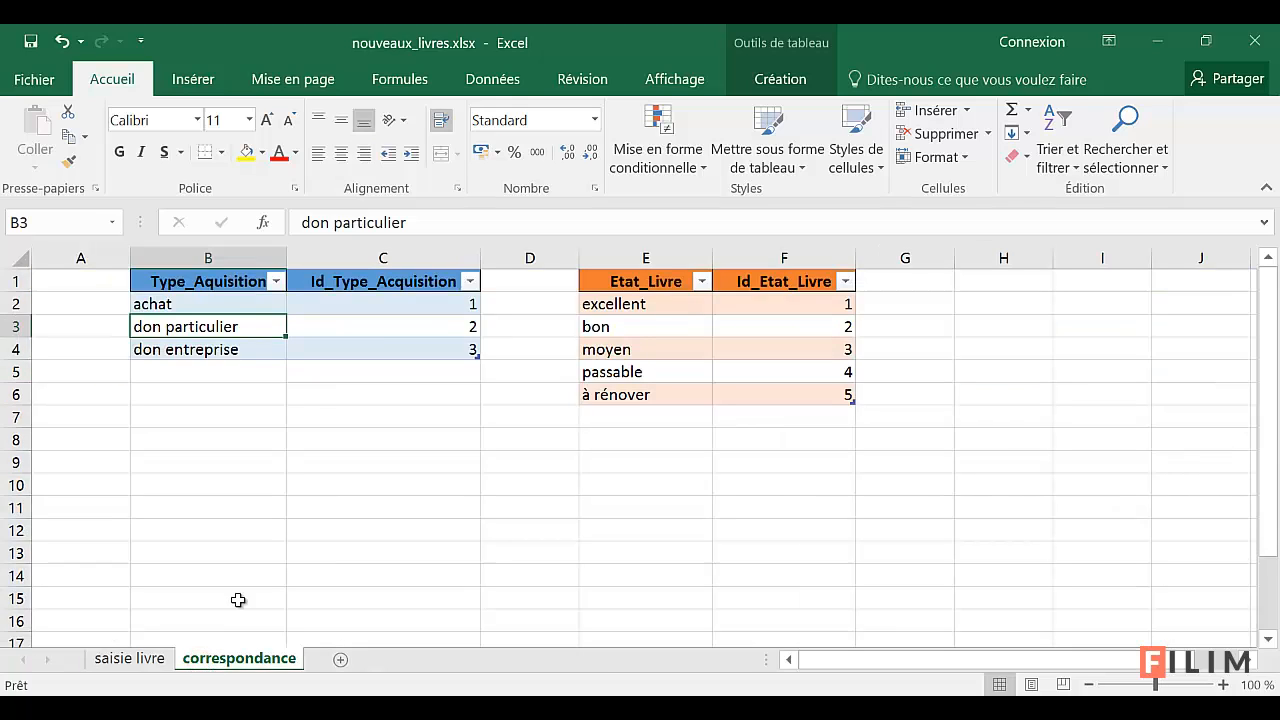
pyautogui.click(256, 304)
pyautogui.moveTo(256, 304); pyautogui.dragTo(249, 349)
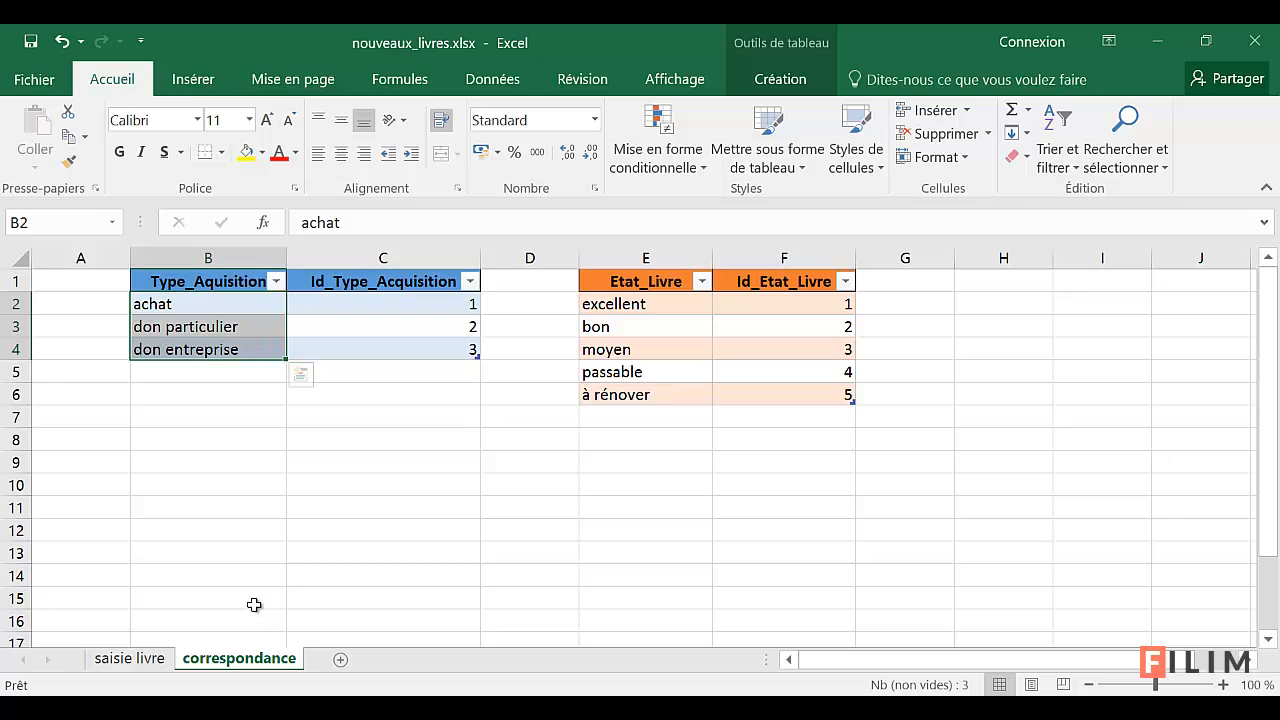
pyautogui.click(130, 658)
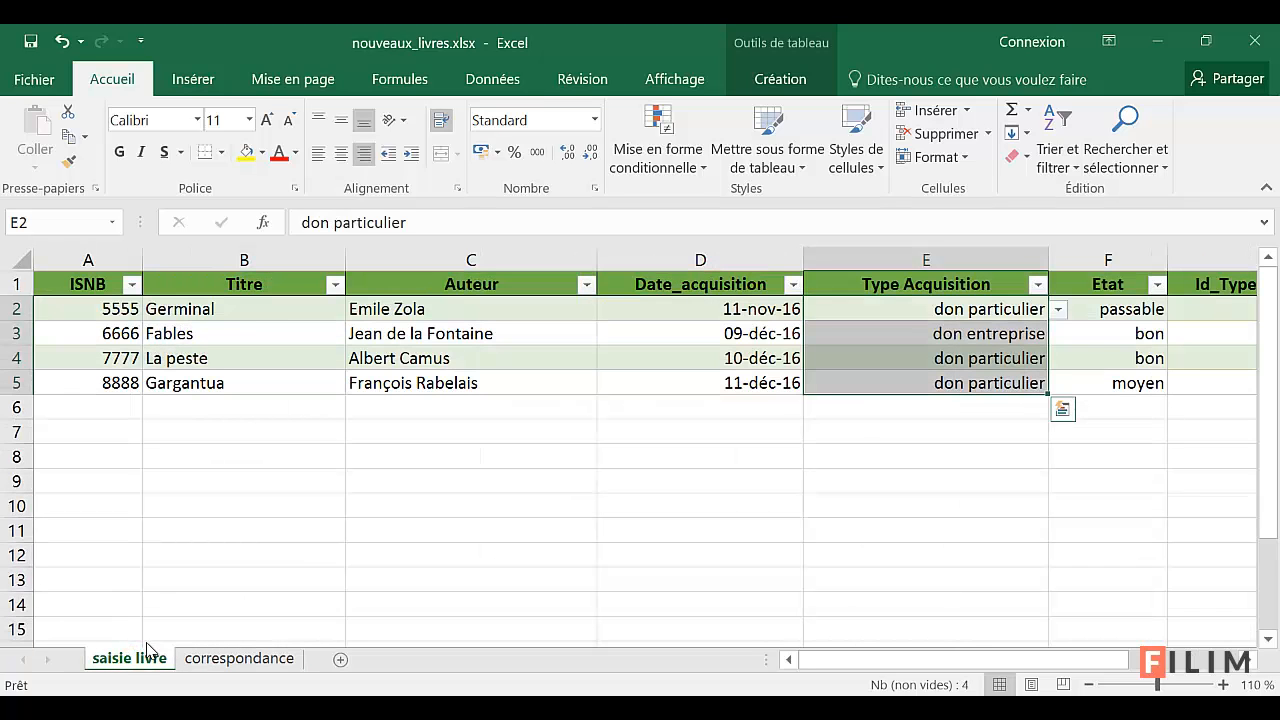
# Start a new book record in row 6 with ISNB 9999 and the title Achile Talon
pyautogui.click(112, 408)
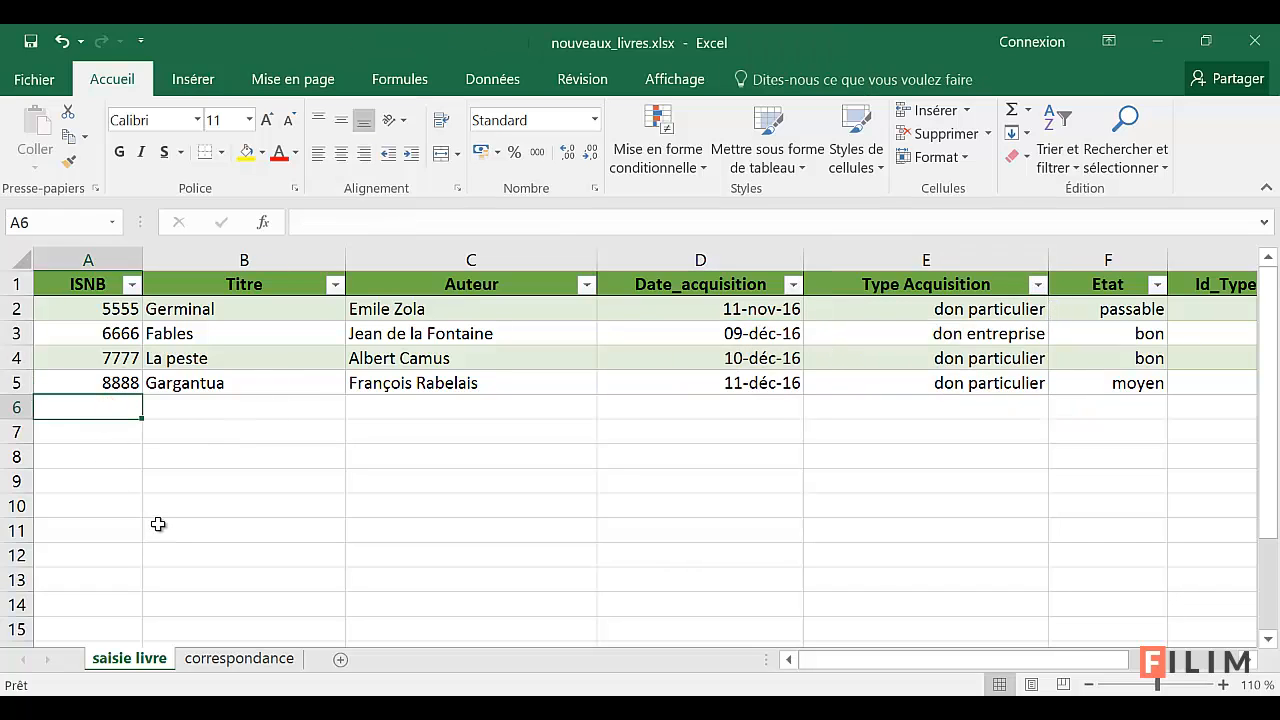
pyautogui.write('9999')
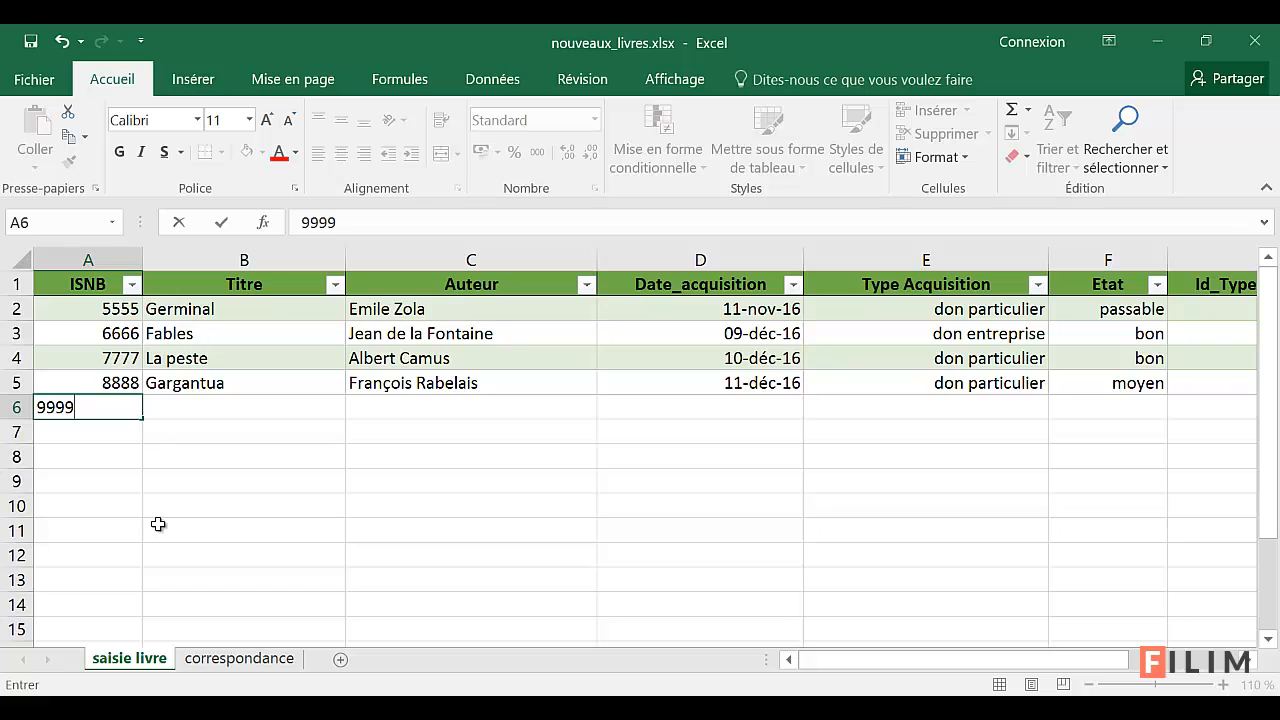
pyautogui.press('Tab')
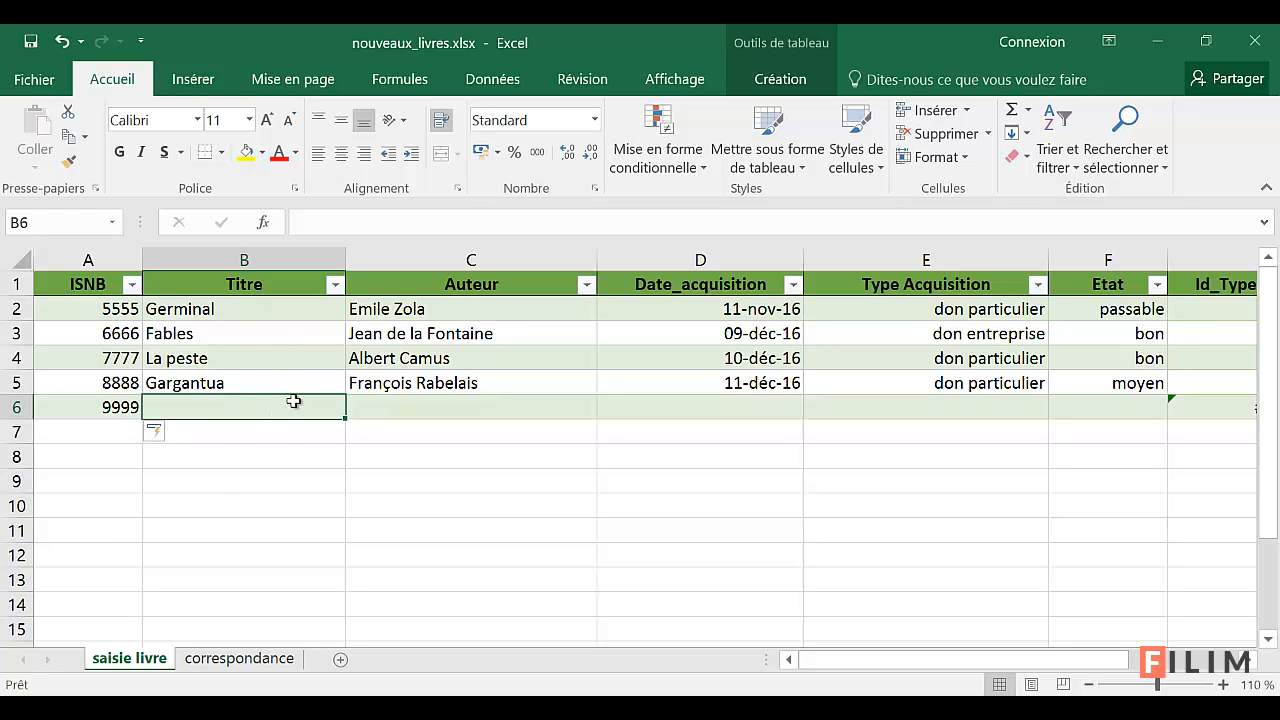
pyautogui.write('Achile')
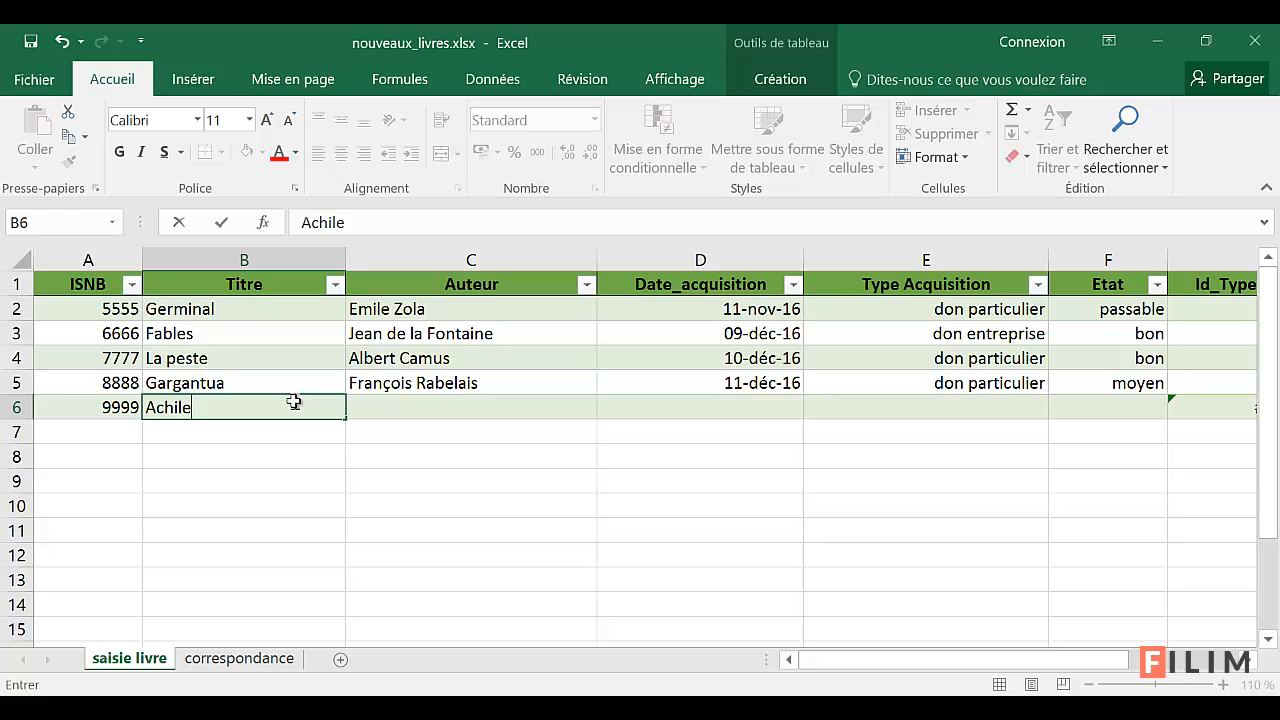
pyautogui.write(' Talon')
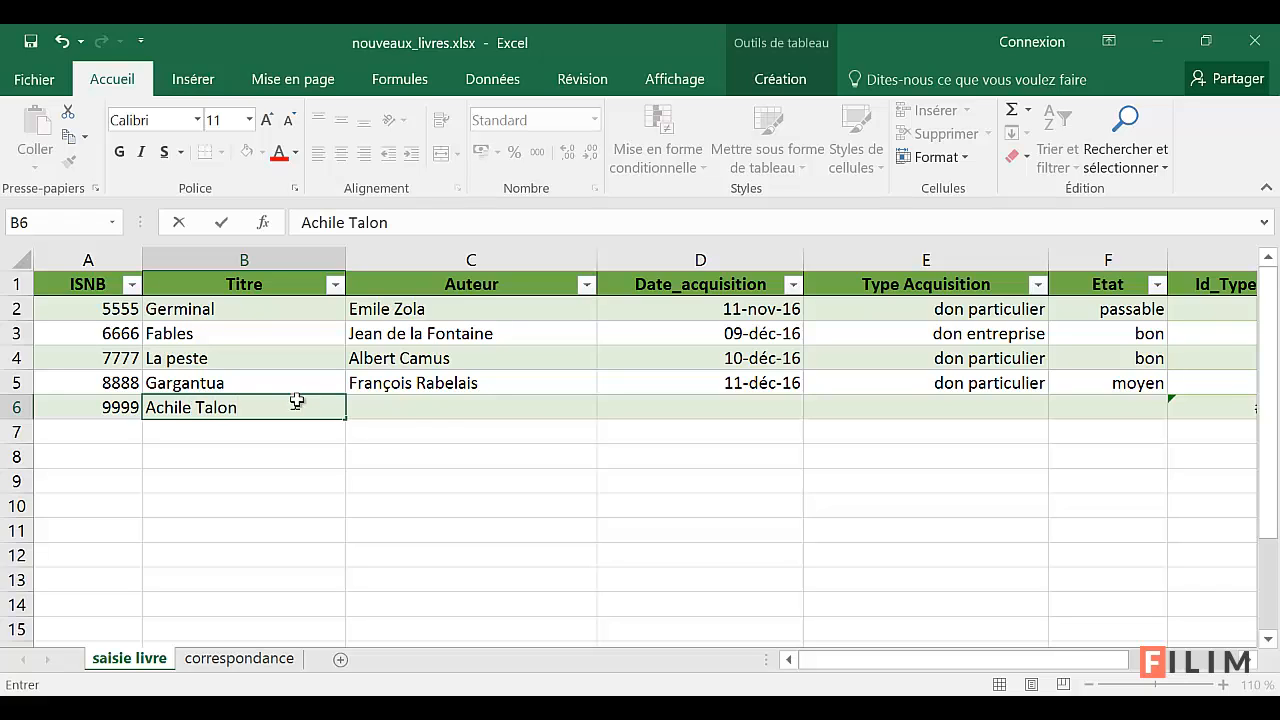
# Enter Greg as the author and 13/12/16 as the acquisition date in row 6
pyautogui.click(448, 409)
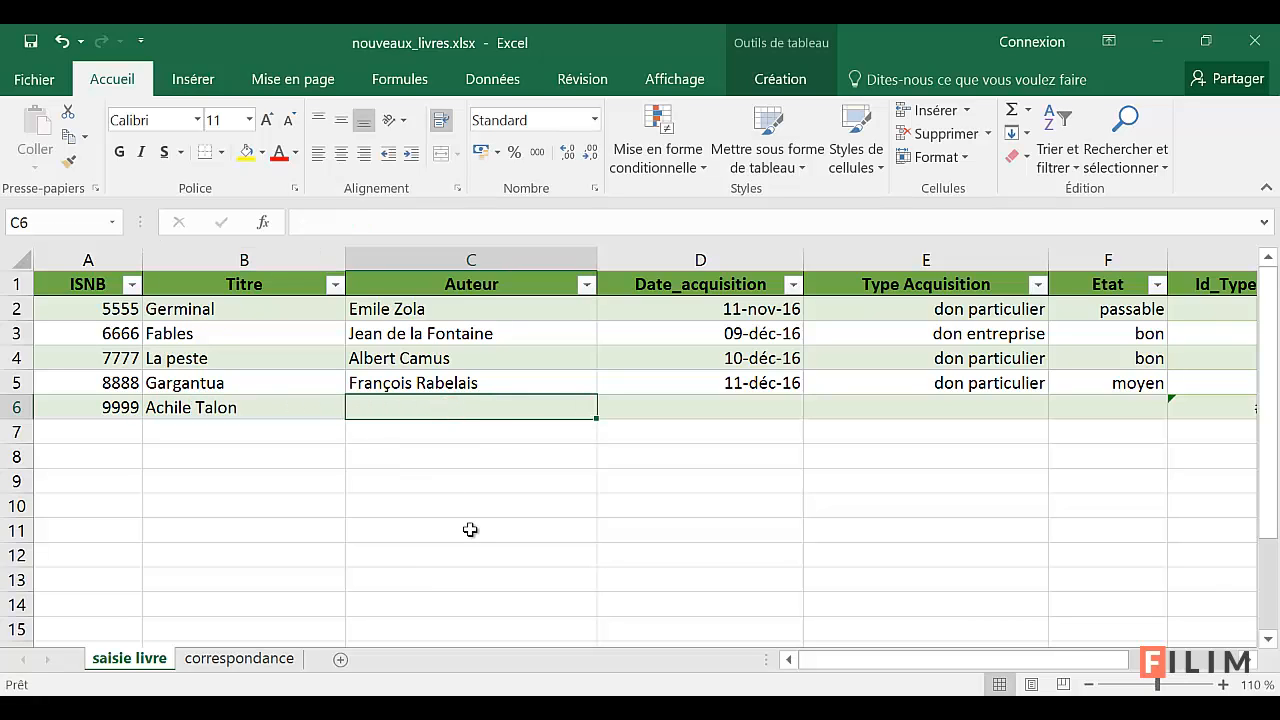
pyautogui.write('Greg')
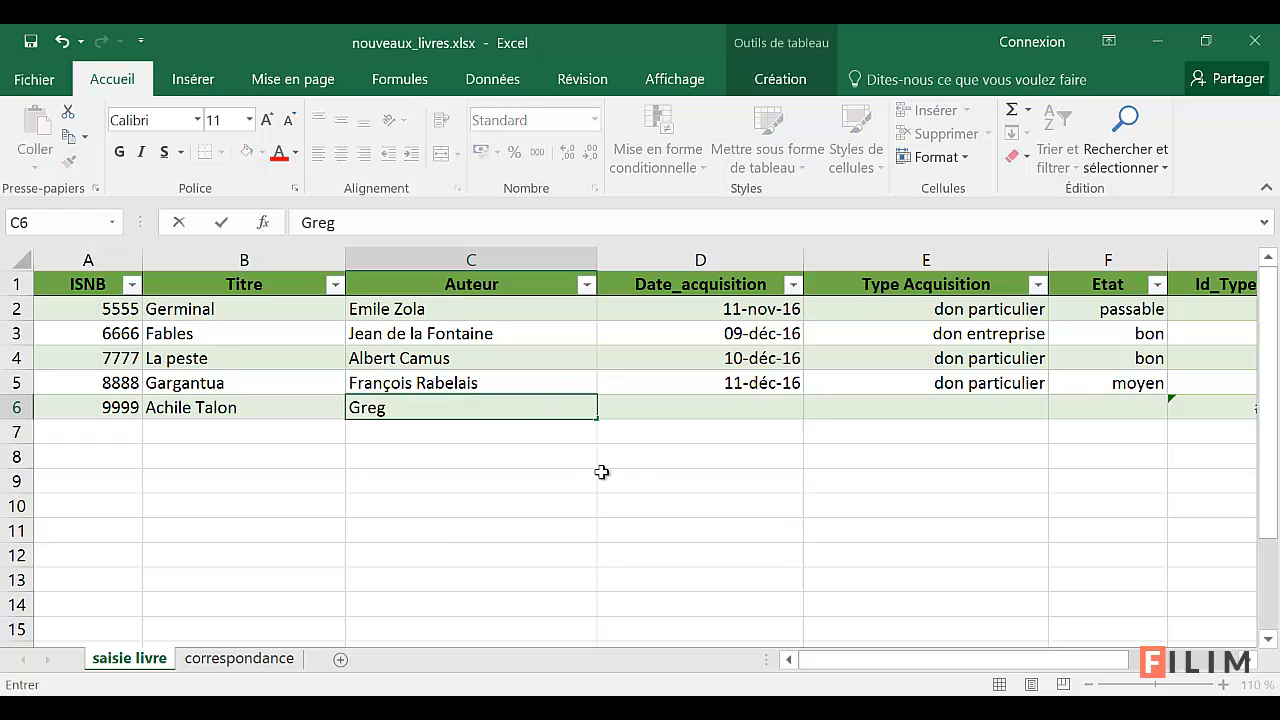
pyautogui.click(745, 409)
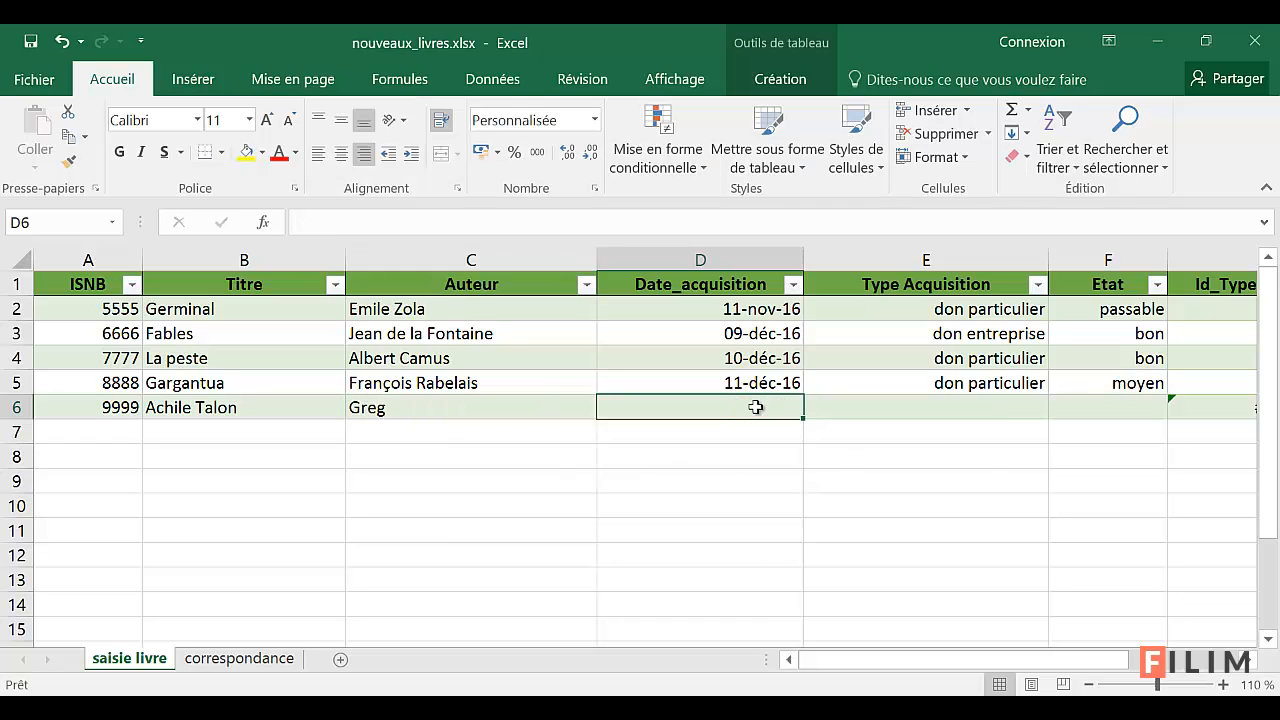
pyautogui.write('13/12/')
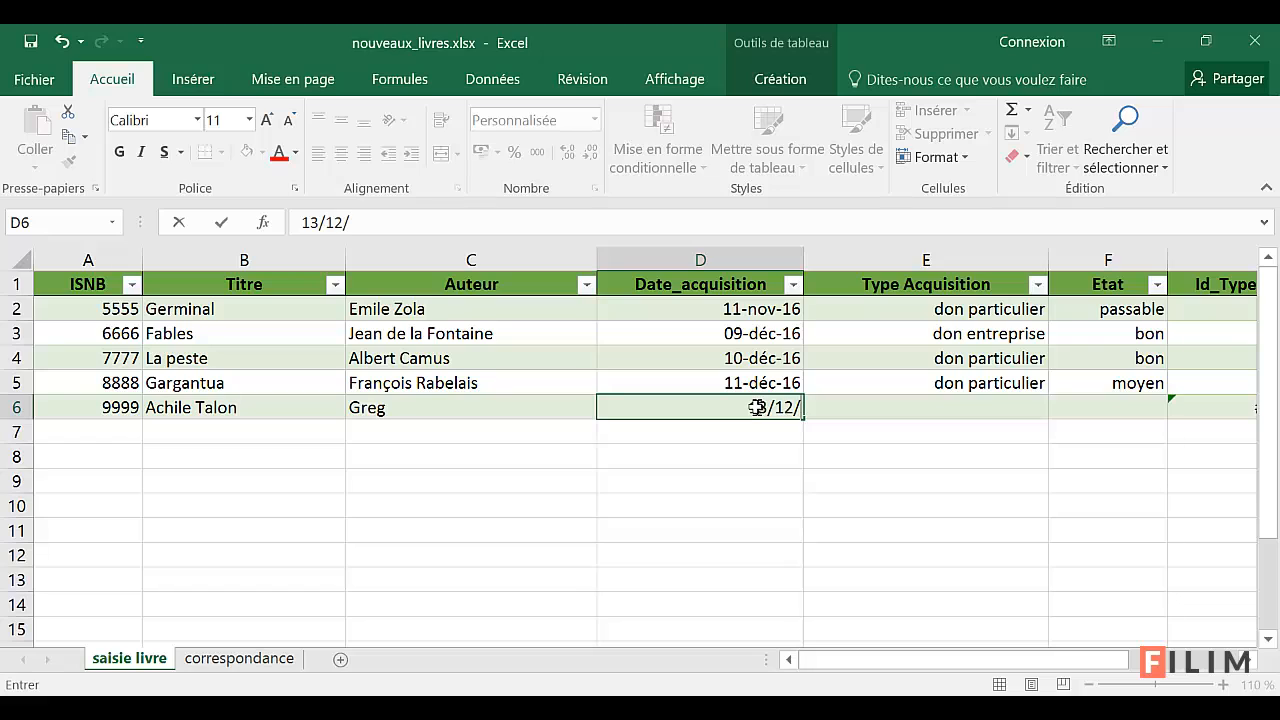
pyautogui.write('16')
pyautogui.press('Return')
# Choose achat as the acquisition type in row 6 and select cell G6 to inspect its Id_Type_Acquisition lookup formula
pyautogui.click(920, 404)
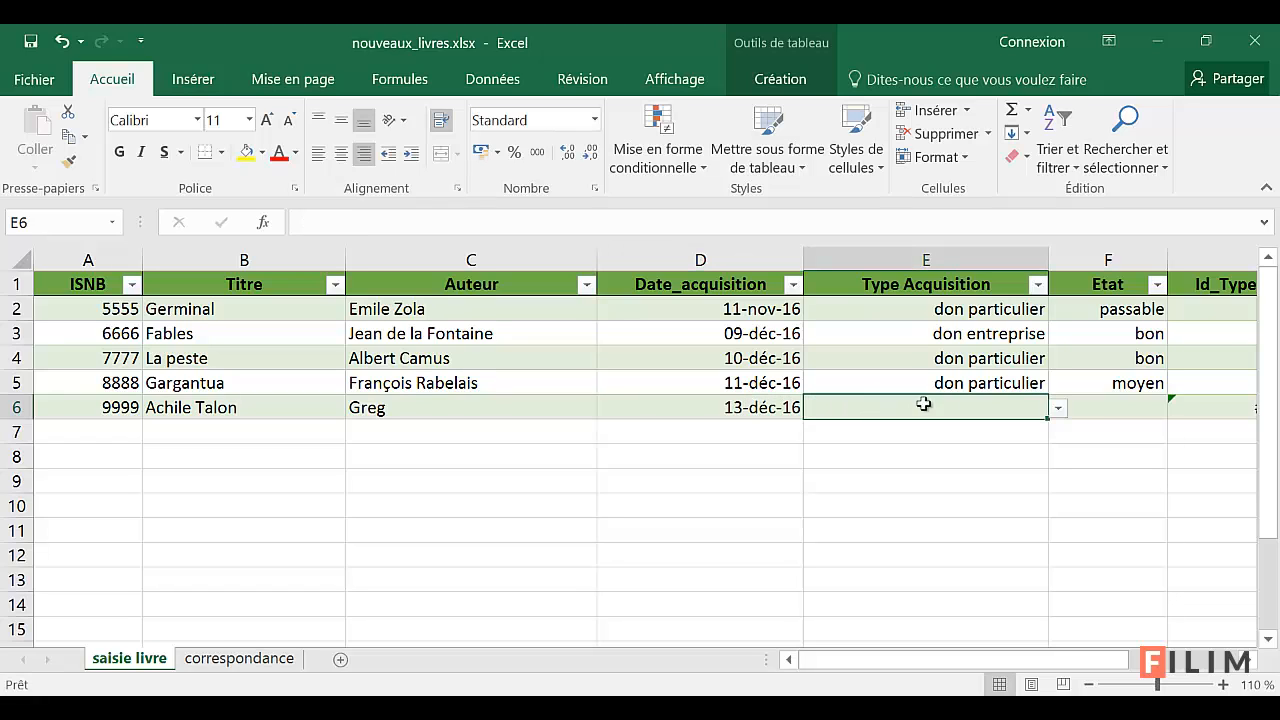
pyautogui.click(1058, 410)
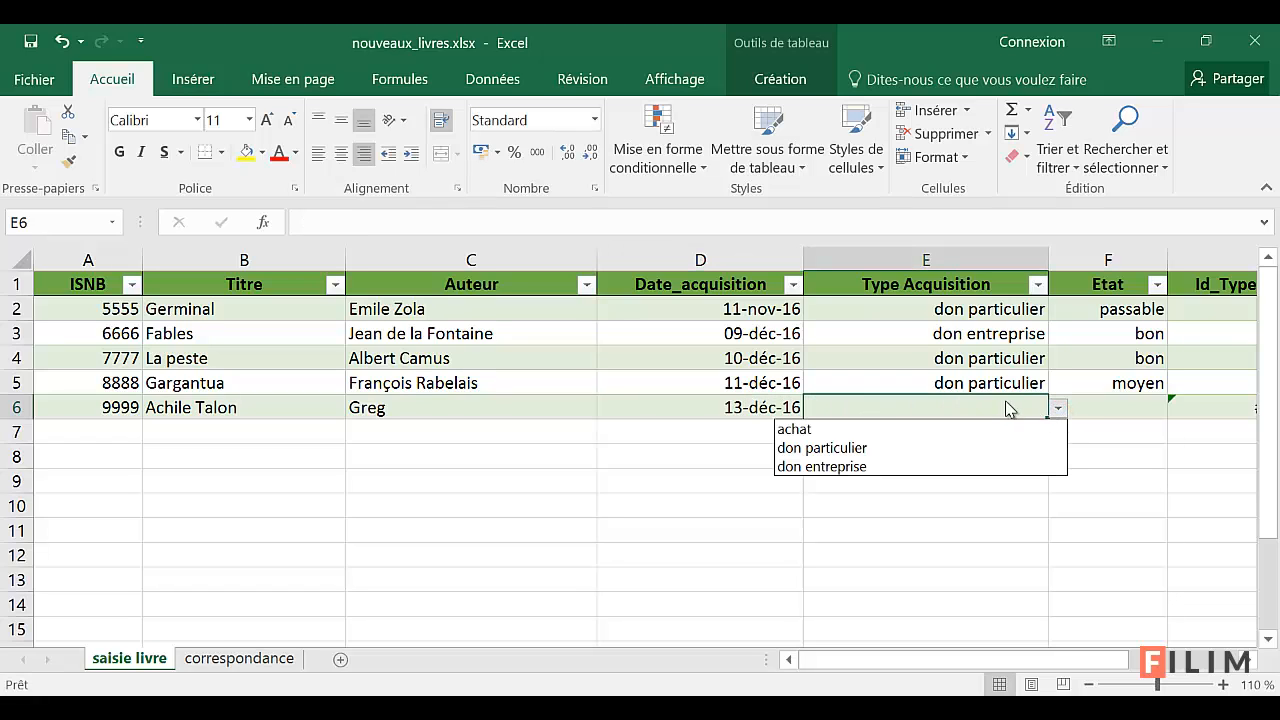
pyautogui.click(862, 432)
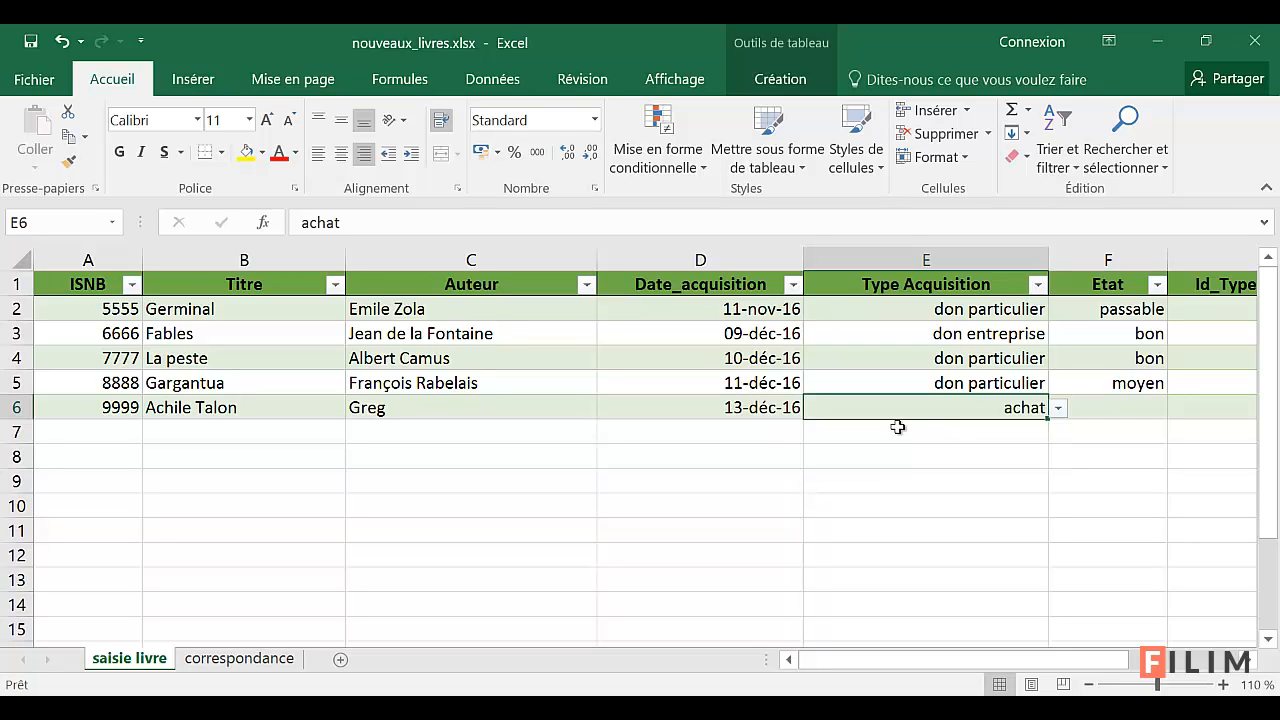
pyautogui.moveTo(987, 664); pyautogui.dragTo(1060, 665)
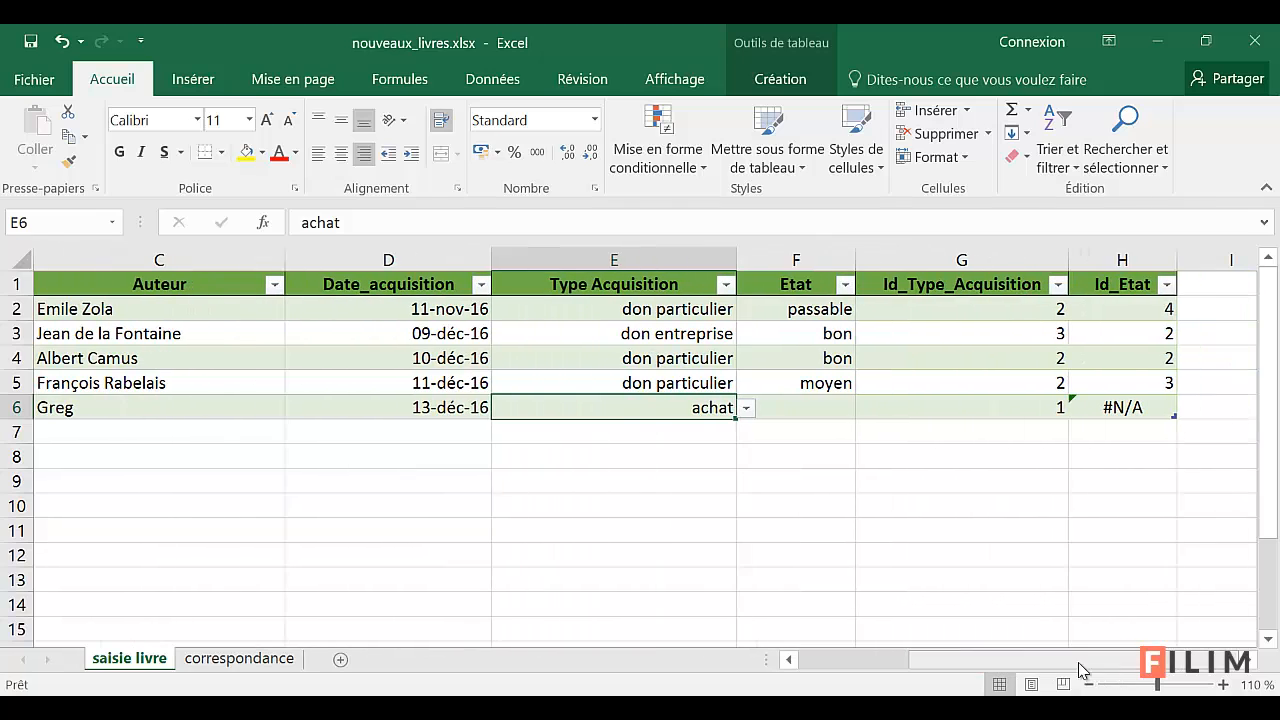
pyautogui.click(983, 407)
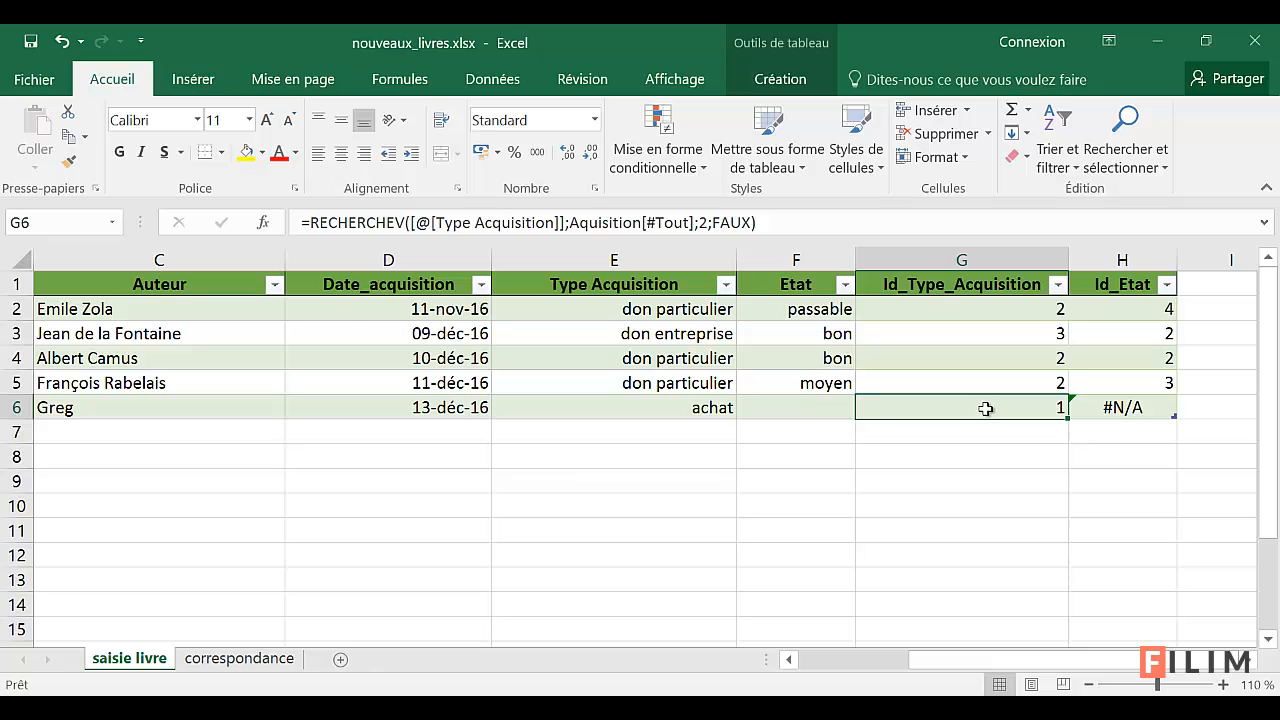
# Check the ID assigned to achat in the acquisition table of the correspondance sheet and return to saisie livre
pyautogui.click(694, 403)
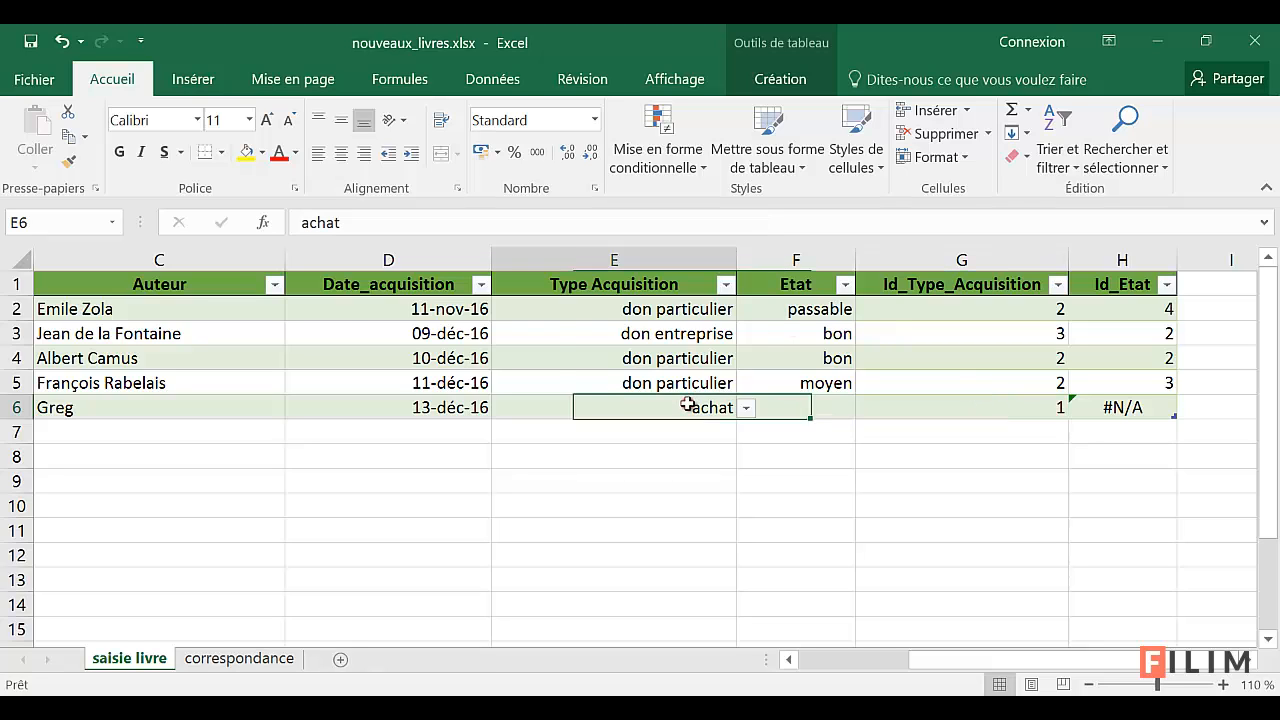
pyautogui.click(275, 660)
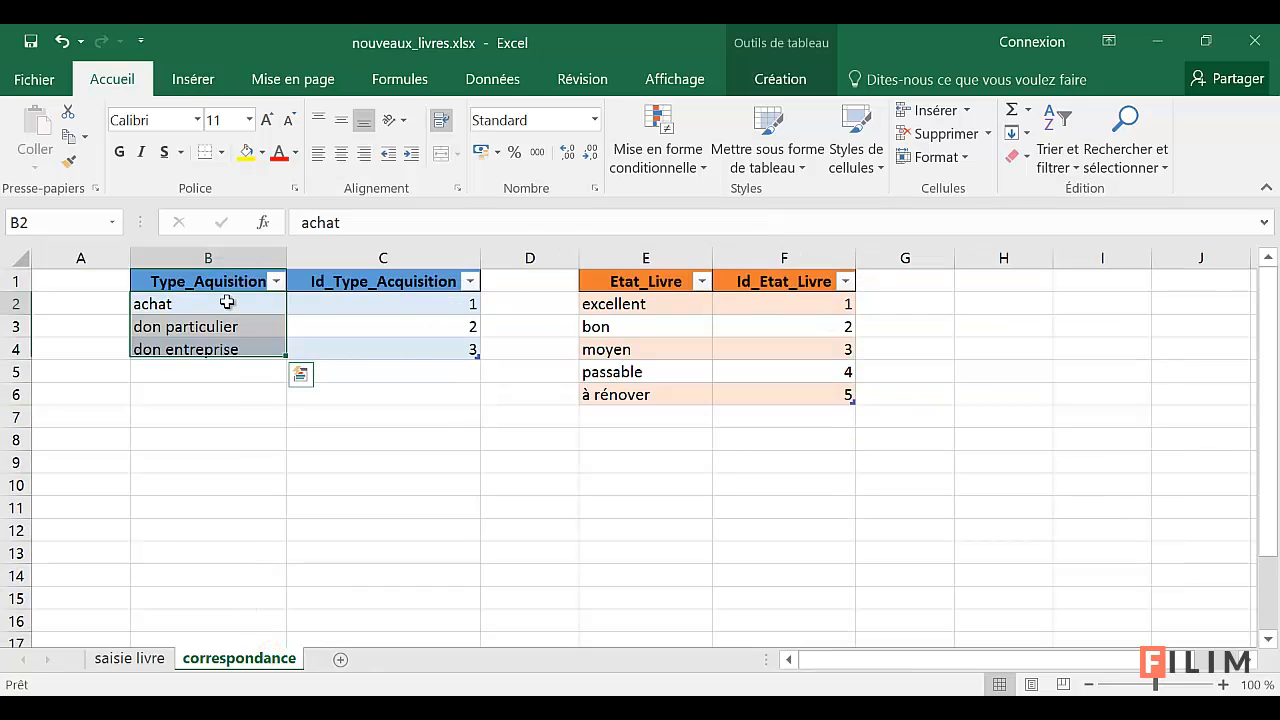
pyautogui.click(395, 301)
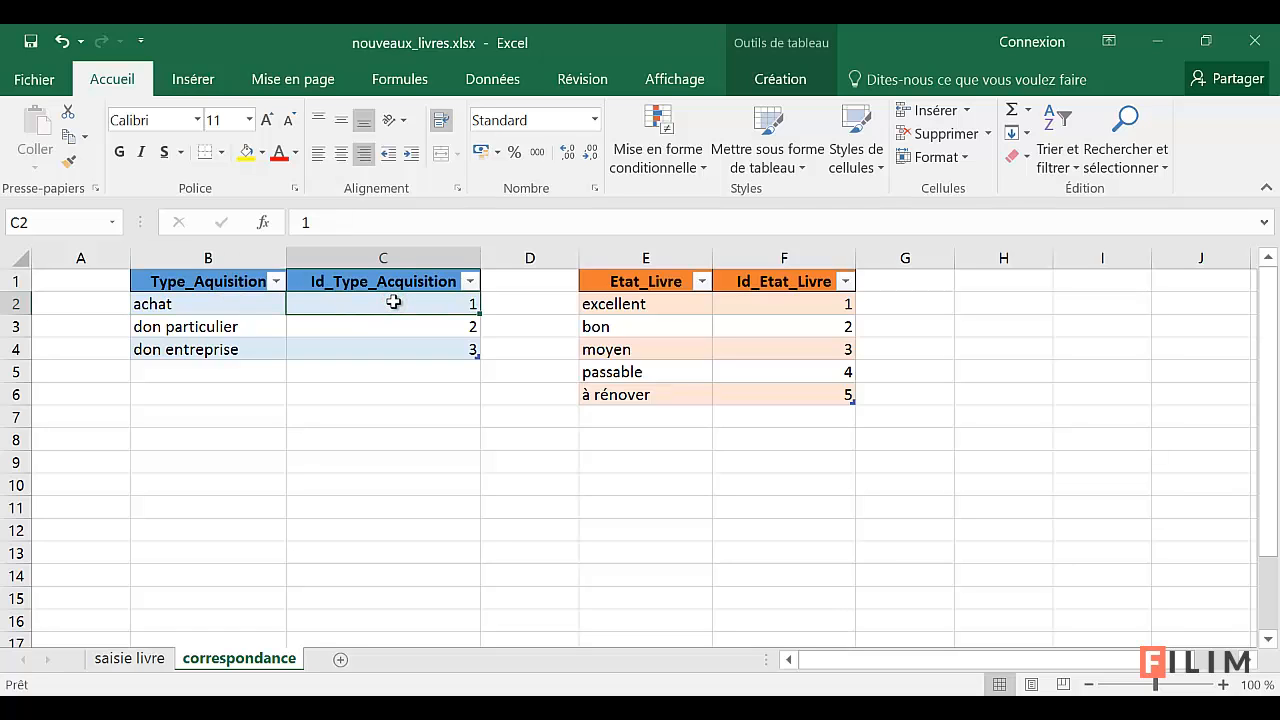
pyautogui.click(122, 660)
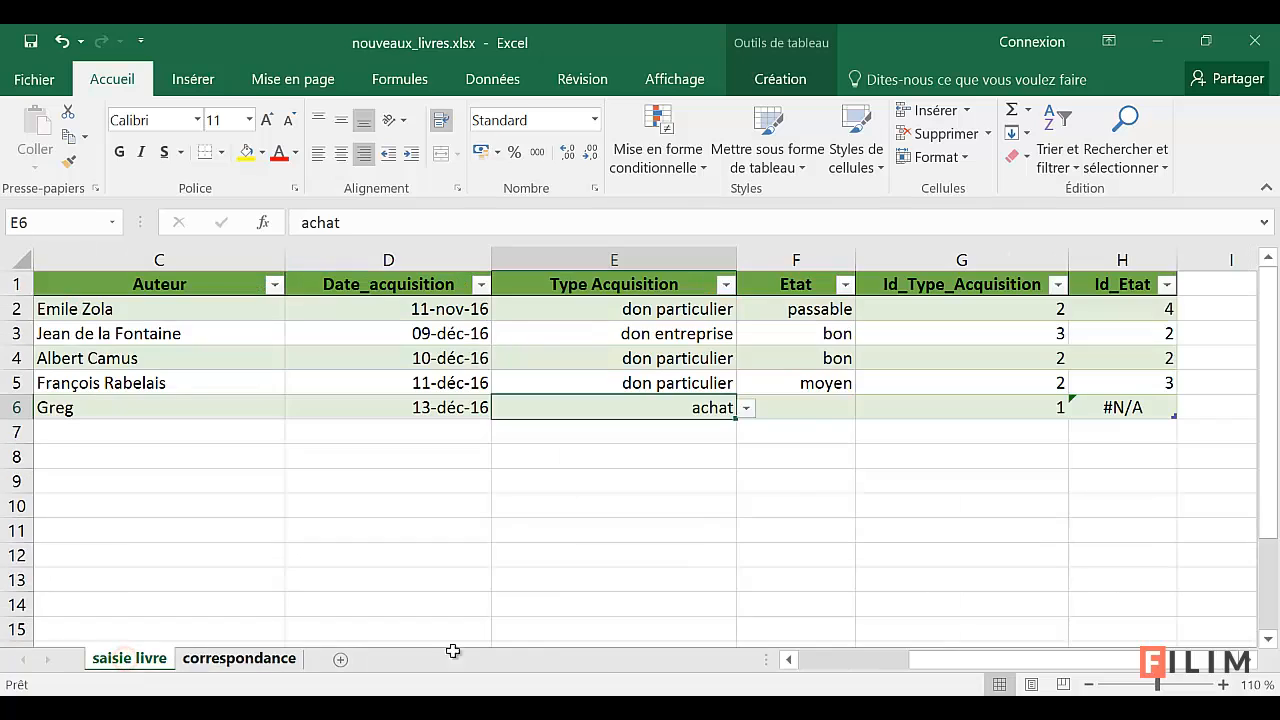
# Set the Etat of the Achile Talon record in row 6 to excellent and inspect the Id_Etat lookup formula in H6
pyautogui.click(812, 410)
pyautogui.click(866, 408)
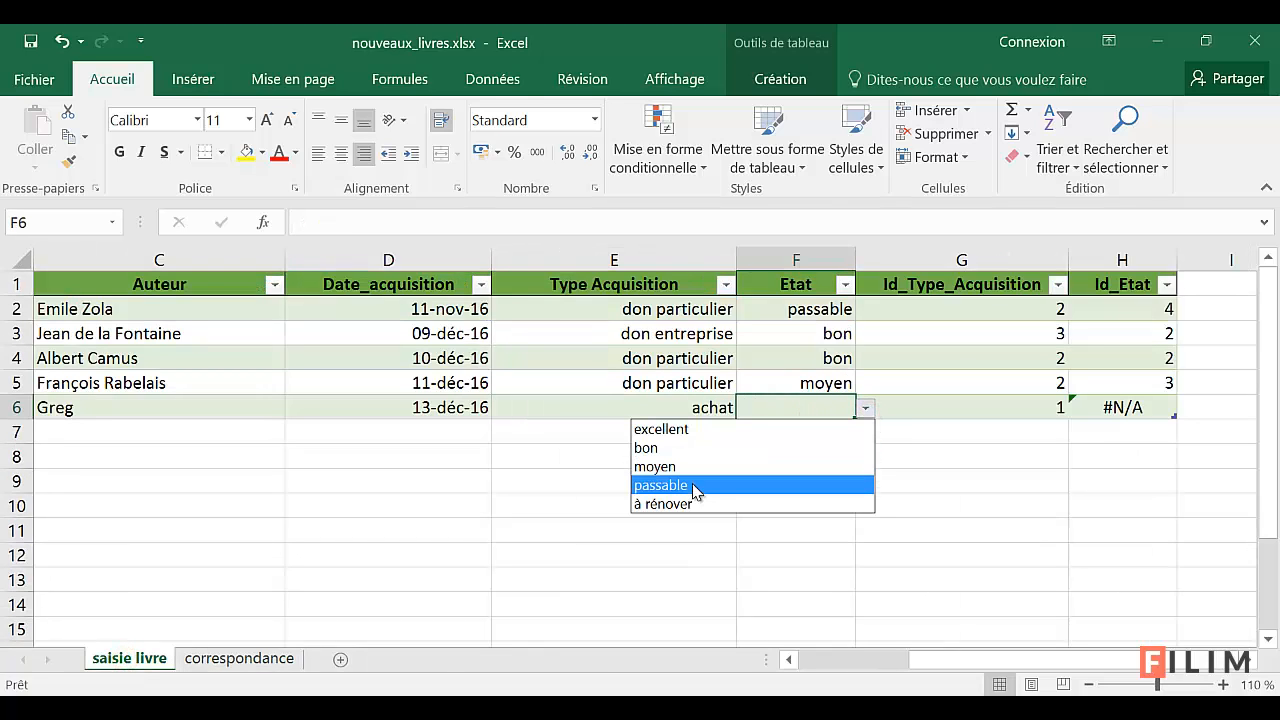
pyautogui.click(695, 429)
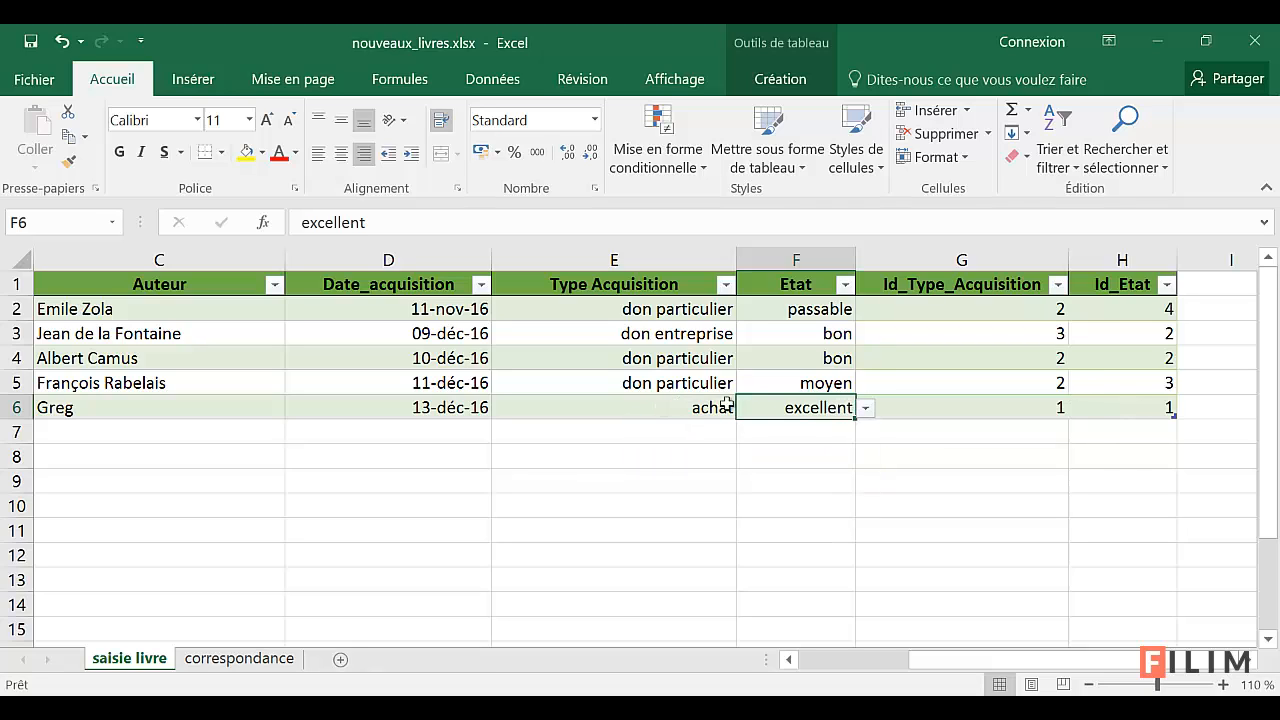
pyautogui.click(1127, 411)
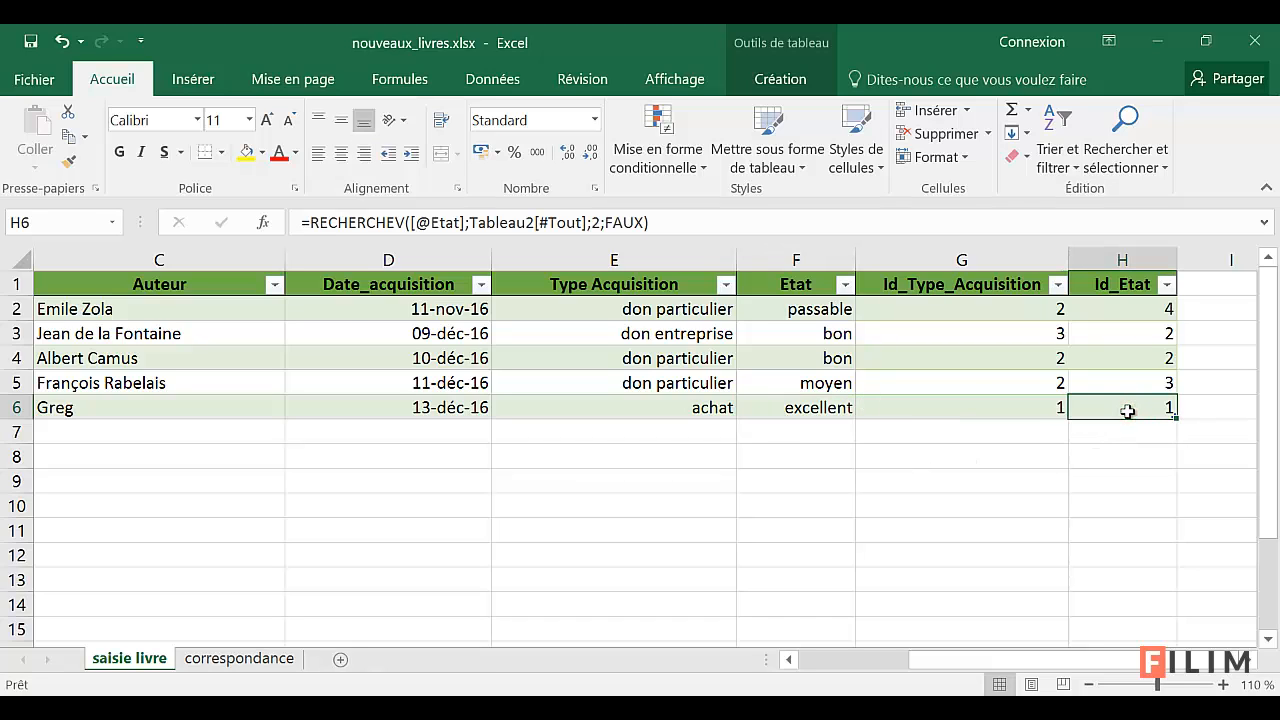
# Check the ID assigned to excellent in the Etat_Livre table of the correspondance sheet and return to saisie livre
pyautogui.click(266, 659)
pyautogui.click(672, 304)
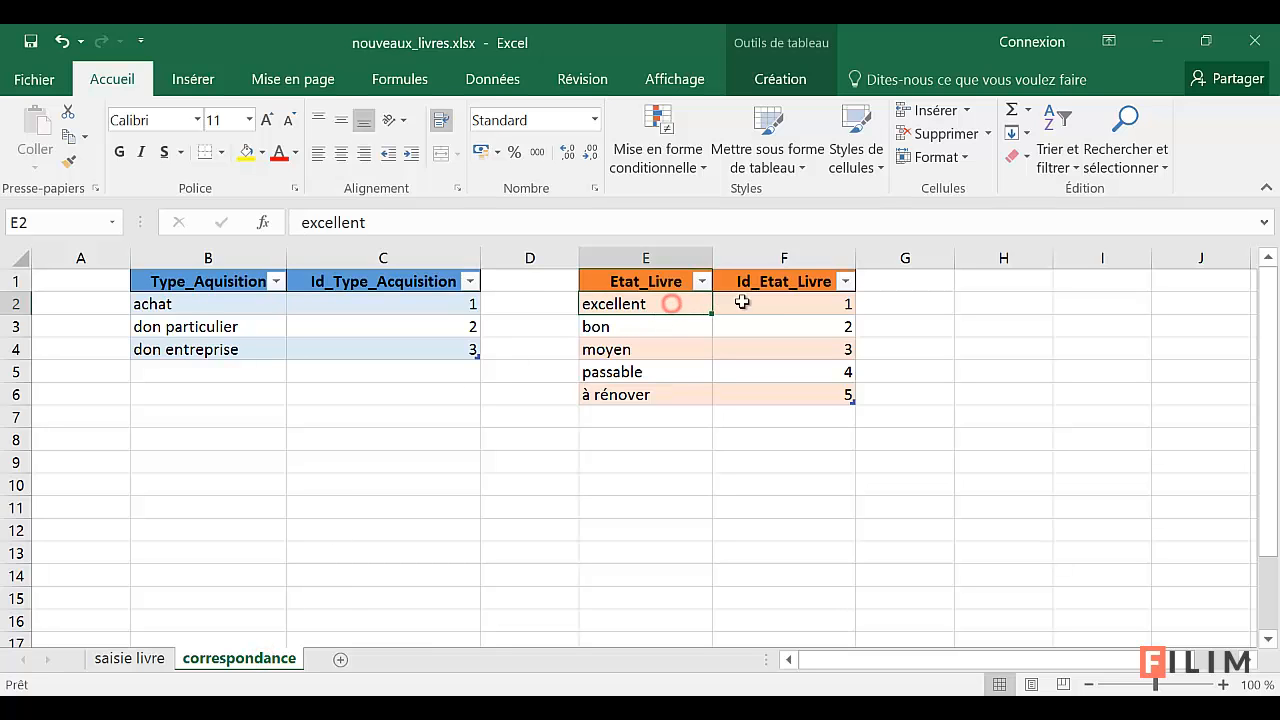
pyautogui.click(752, 303)
pyautogui.click(130, 659)
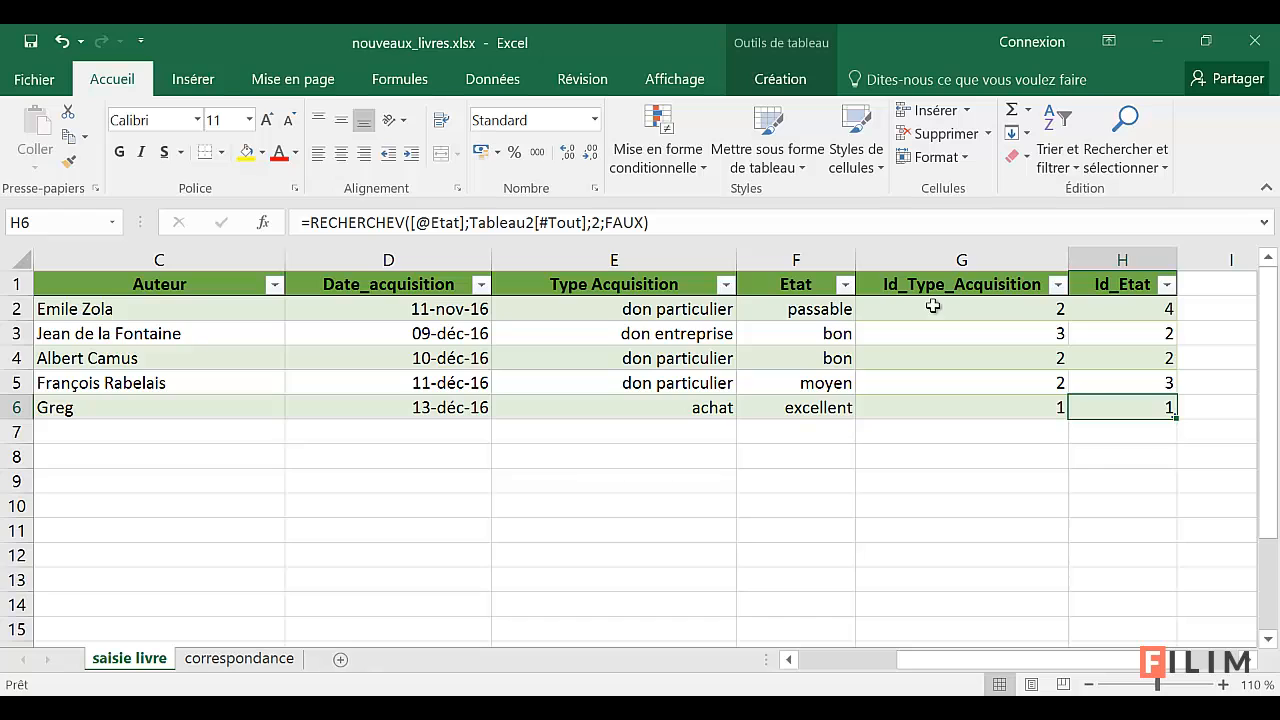
# Examine the database field columns A:D and G:H of saisie livre, and the Type Acquisition and Etat columns E:F
pyautogui.click(957, 259)
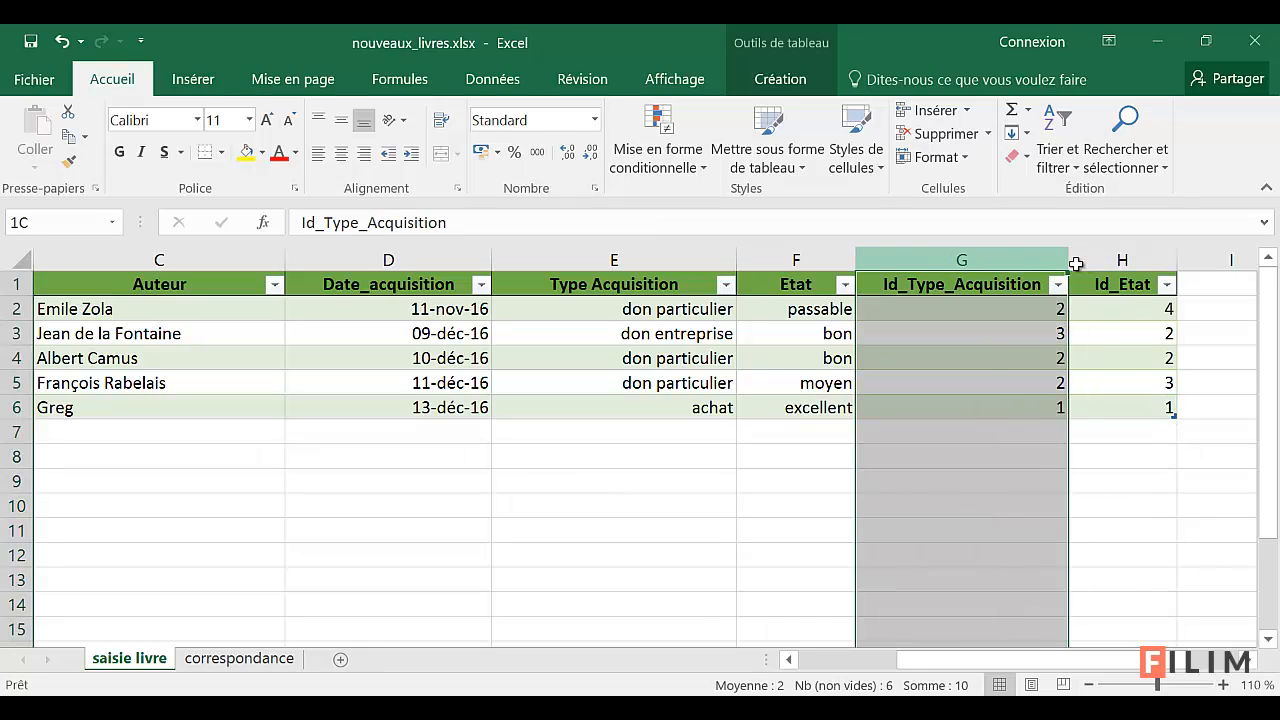
pyautogui.moveTo(1075, 263)
pyautogui.mouseDown()
pyautogui.moveTo(1100, 258)
pyautogui.moveTo(1083, 258)
pyautogui.mouseUp()
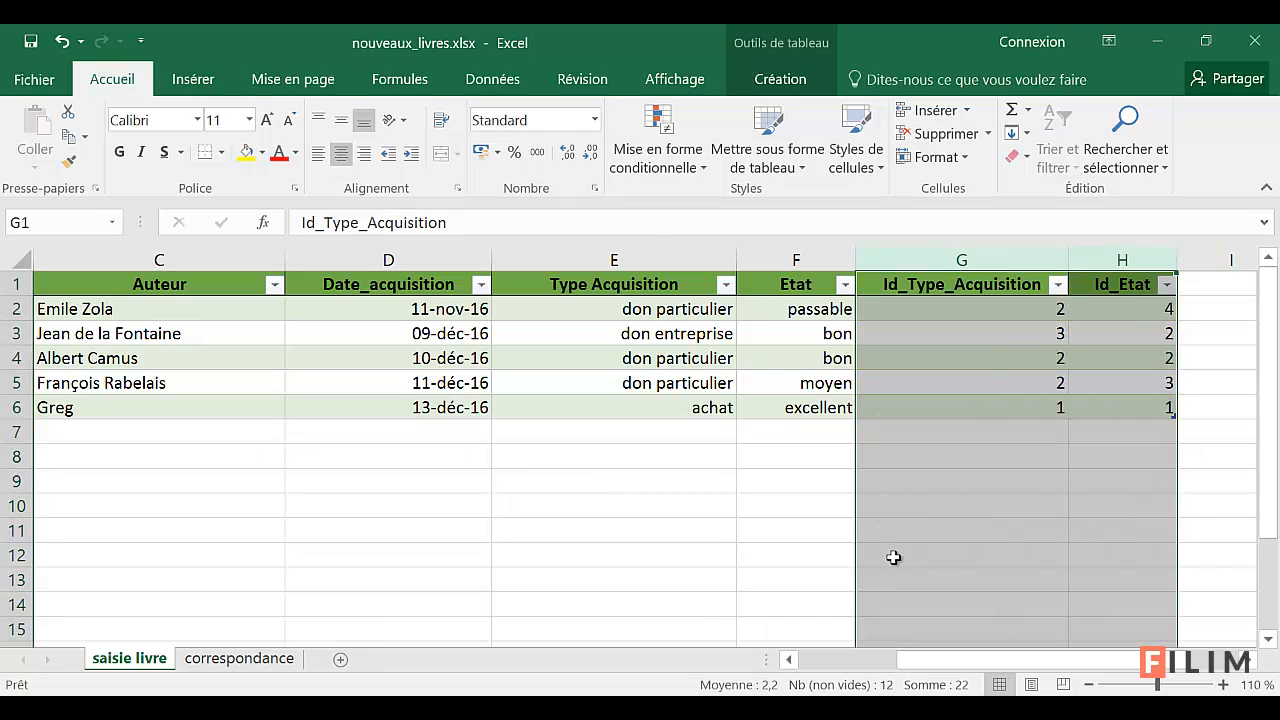
pyautogui.click(932, 667)
pyautogui.keyDown('ctrl'); pyautogui.scroll(-2, 706, 559); pyautogui.keyUp('ctrl')
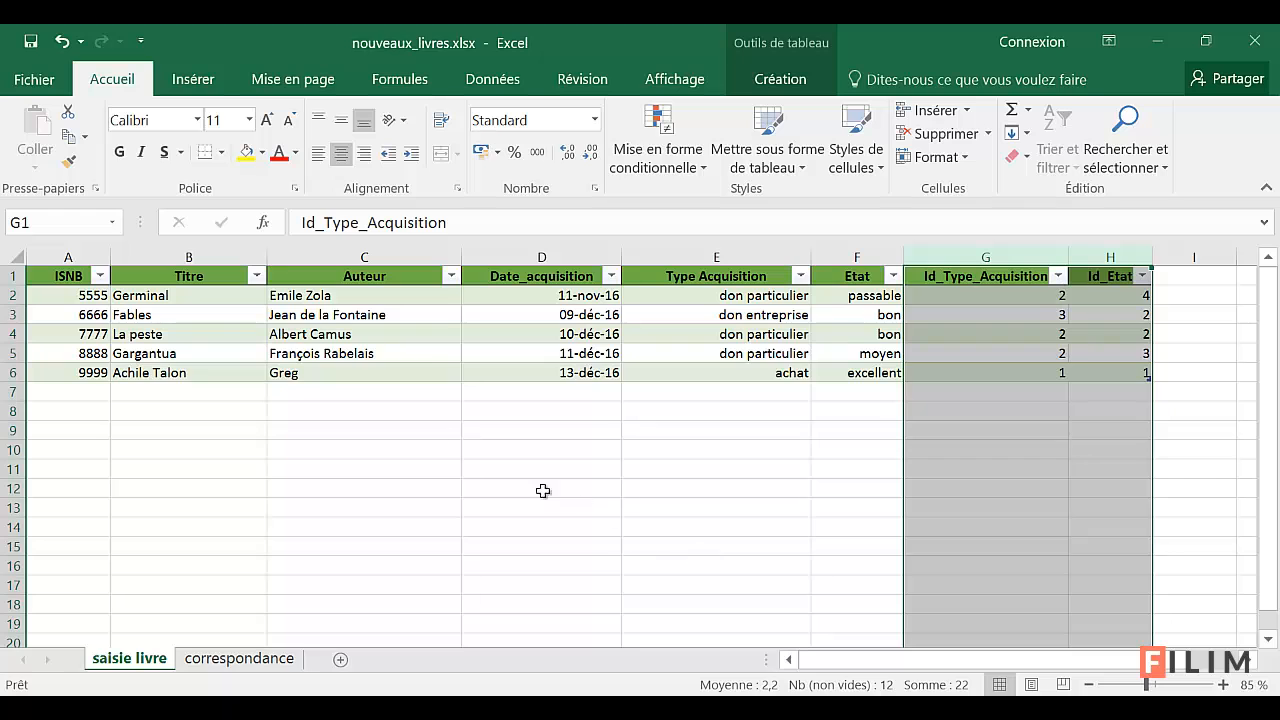
pyautogui.moveTo(106, 256); pyautogui.dragTo(545, 256)
pyautogui.keyDown('ctrl'); pyautogui.moveTo(935, 256); pyautogui.dragTo(1105, 256); pyautogui.keyUp('ctrl')
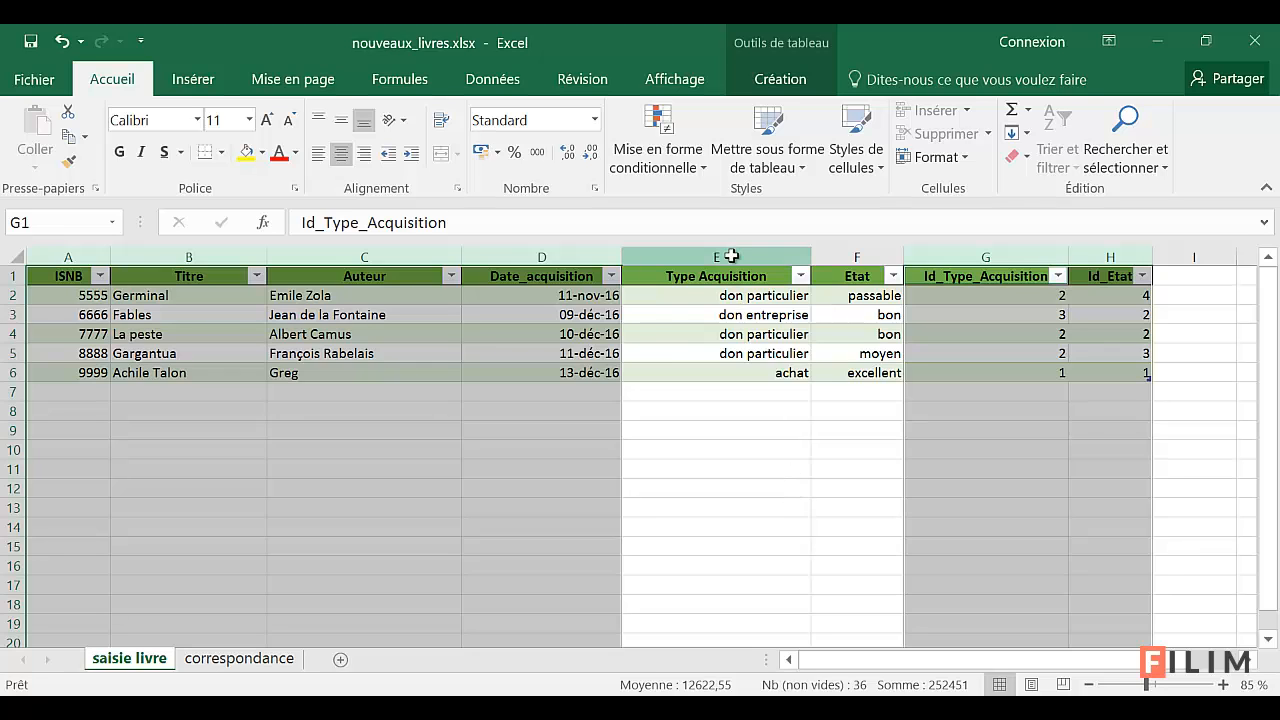
pyautogui.moveTo(731, 256); pyautogui.dragTo(839, 251)
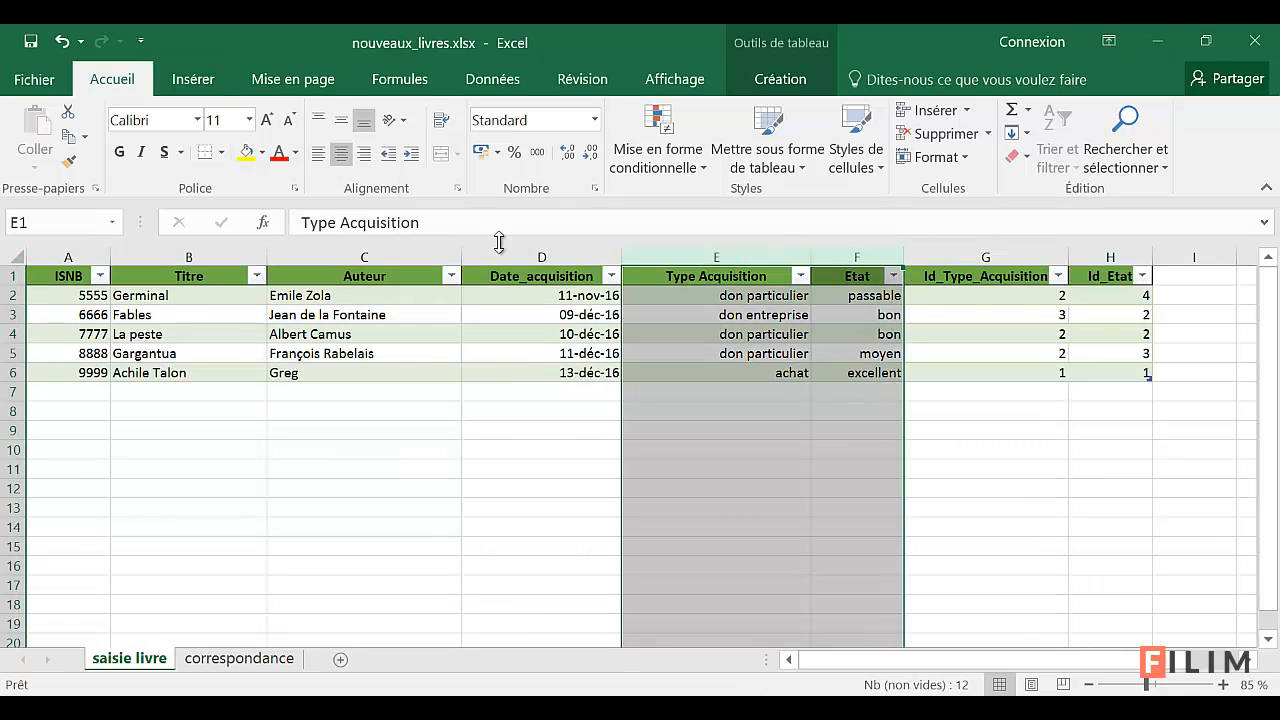
pyautogui.click(572, 410)
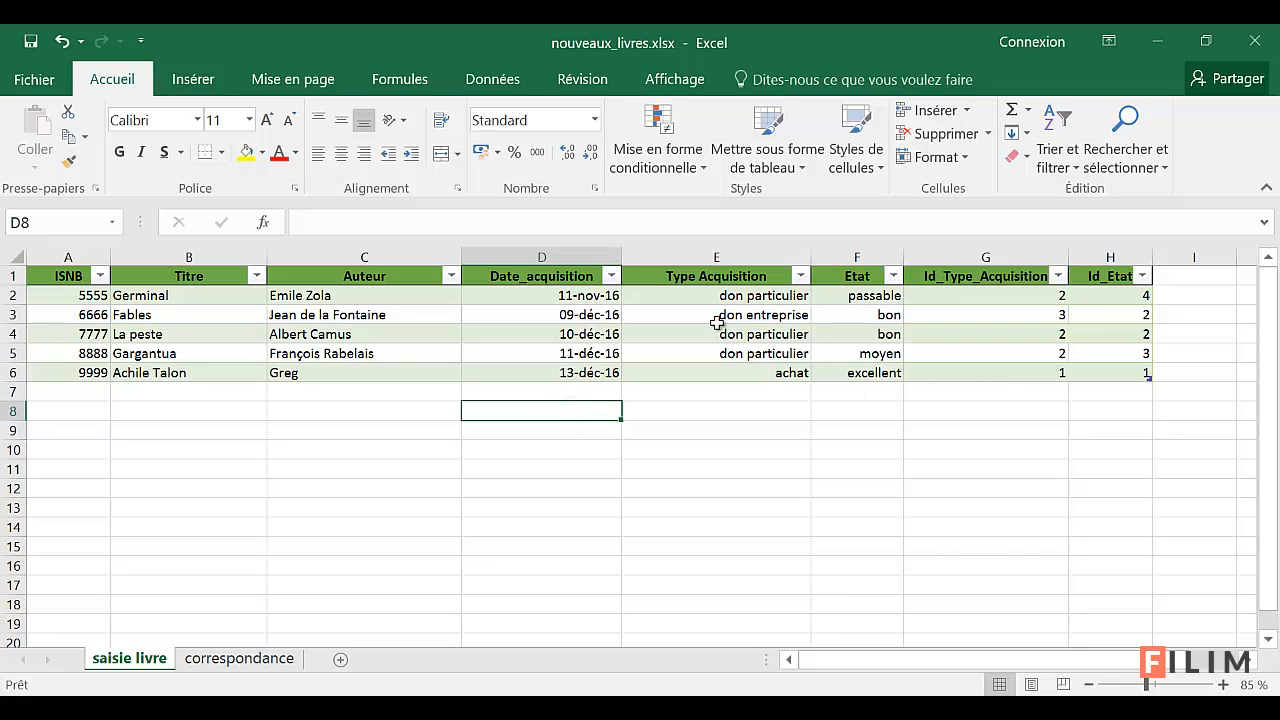
# Compare the Type Acquisition and Etat entries in row 6 with the lookup formulas in G6 and H6
pyautogui.click(748, 375)
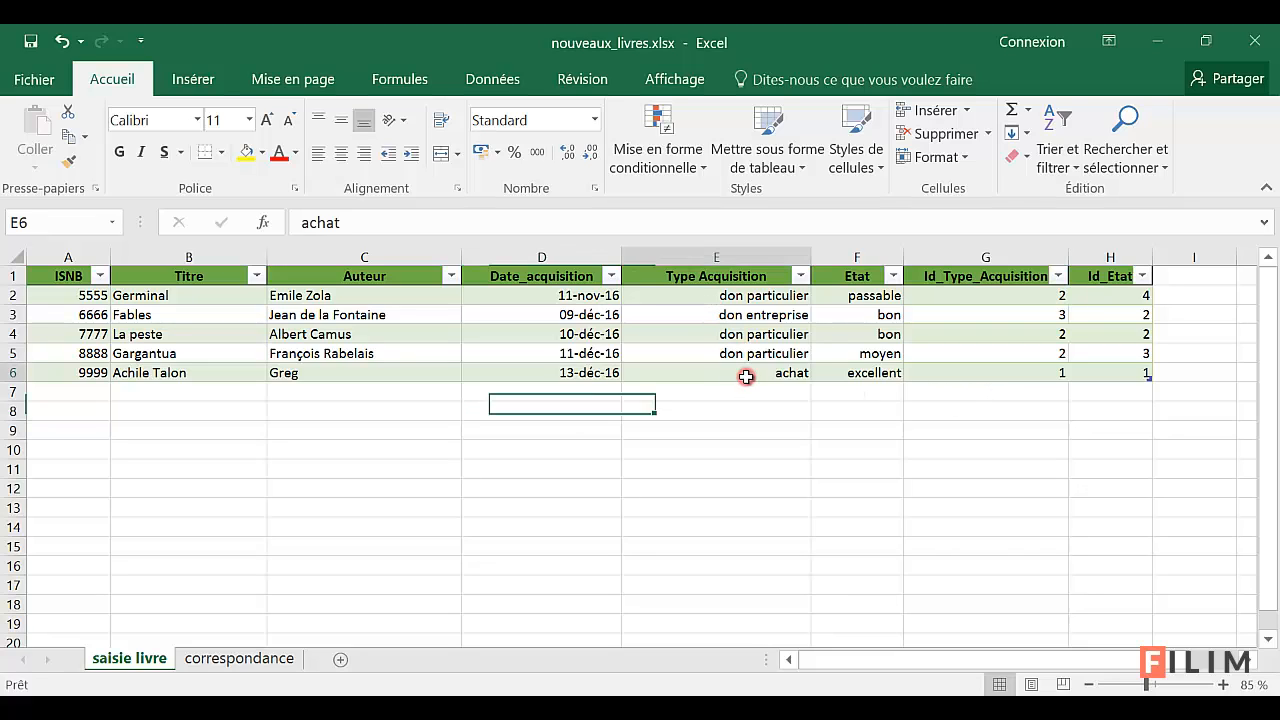
pyautogui.click(955, 374)
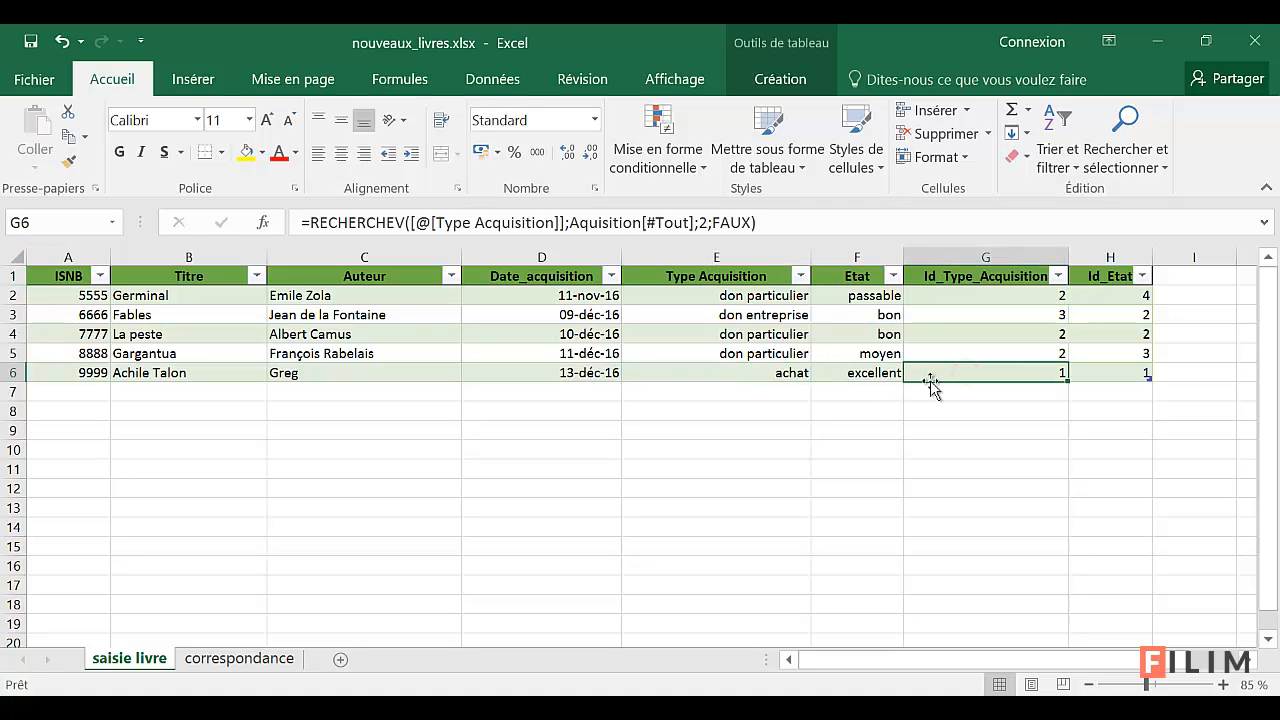
pyautogui.click(853, 376)
pyautogui.click(1090, 372)
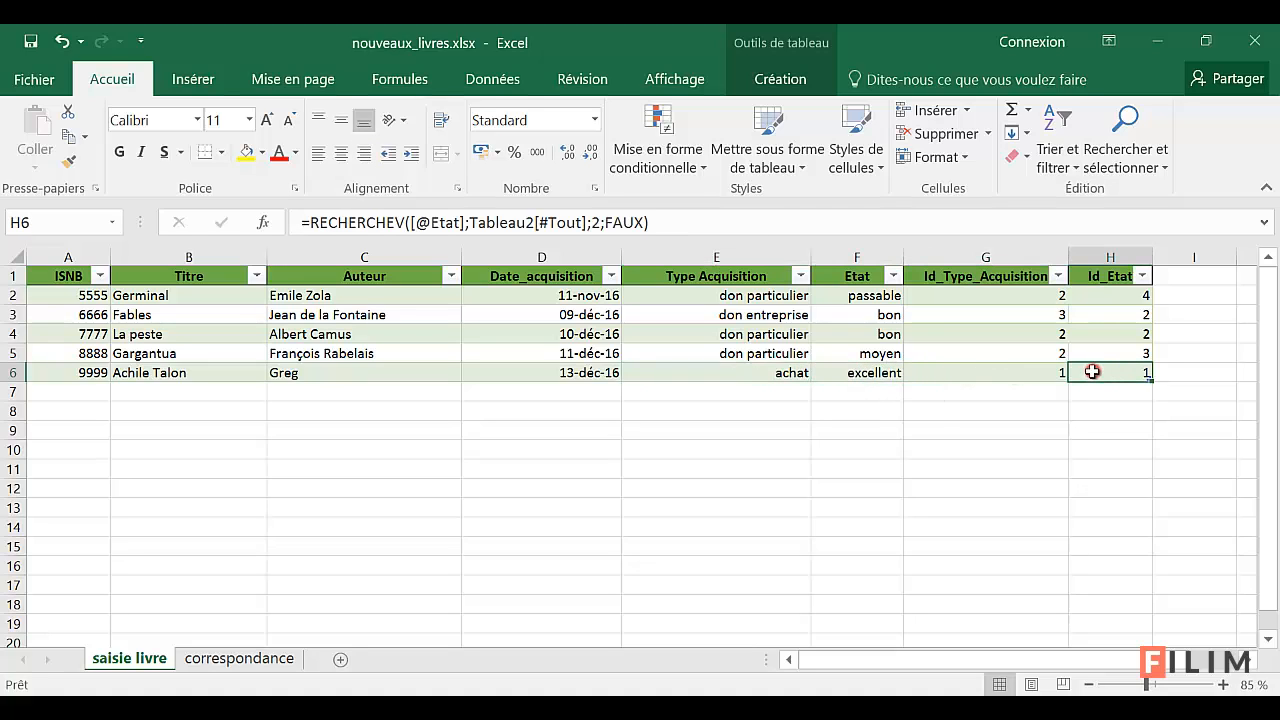
pyautogui.click(808, 433)
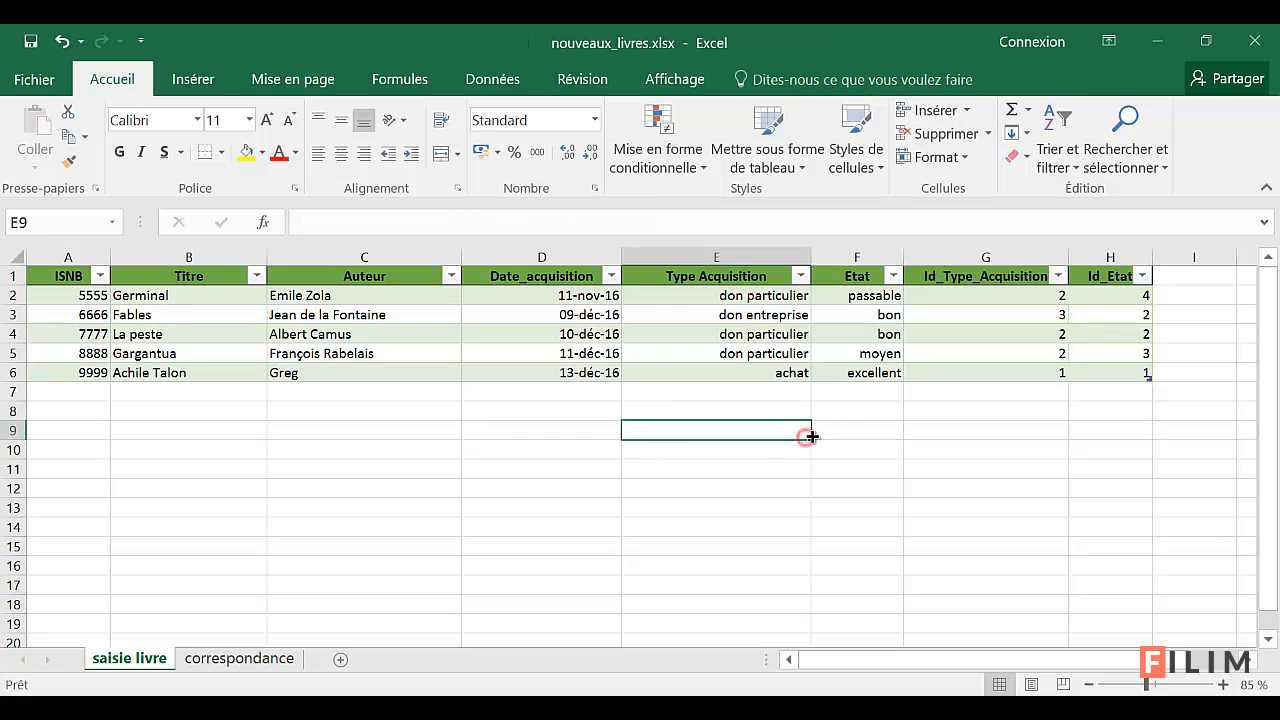
# Hide the Id_Type_Acquisition and Id_Etat columns G:H and review the remaining entry columns
pyautogui.moveTo(999, 258); pyautogui.dragTo(1105, 257)
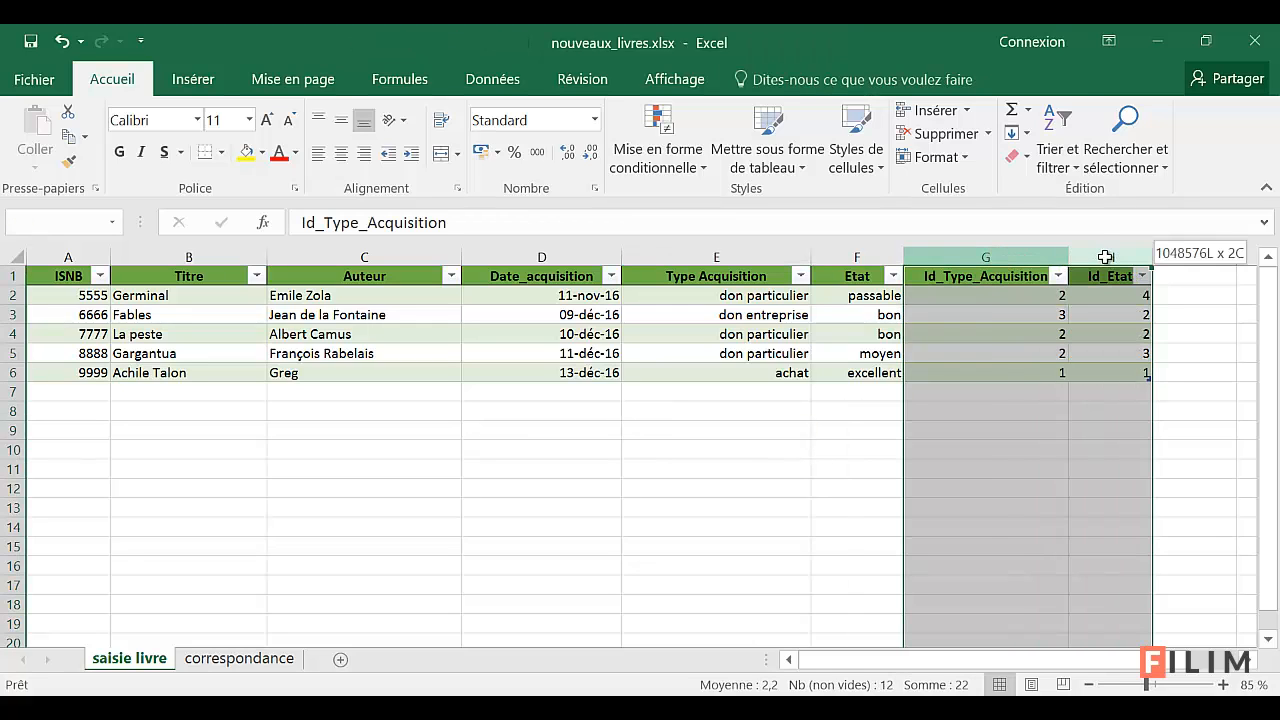
pyautogui.rightClick(1043, 258)
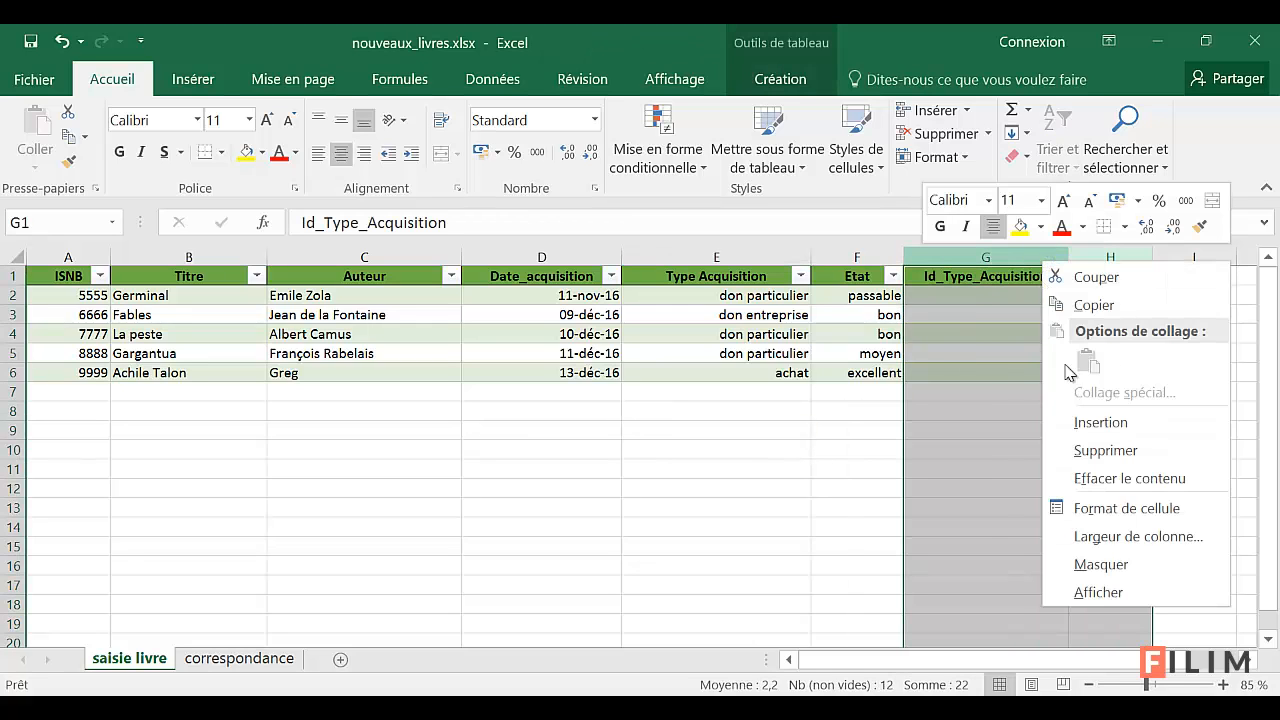
pyautogui.click(1082, 566)
pyautogui.click(834, 503)
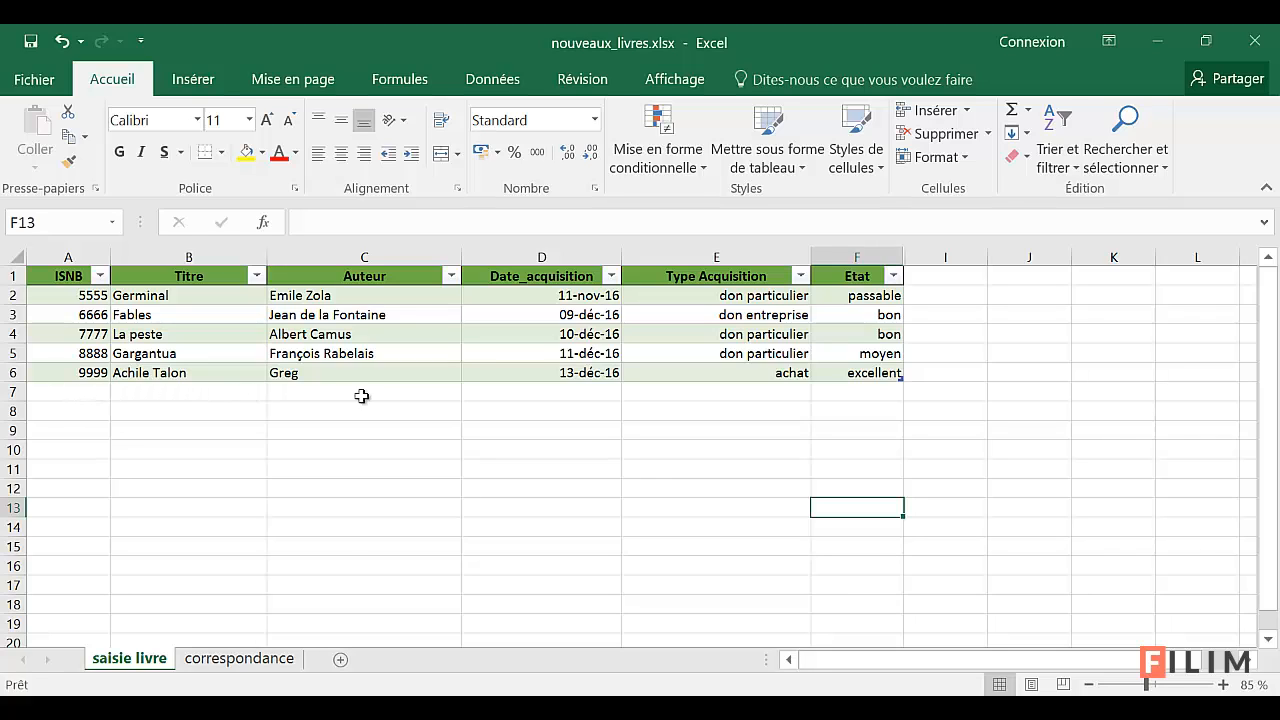
pyautogui.click(538, 393)
pyautogui.click(728, 386)
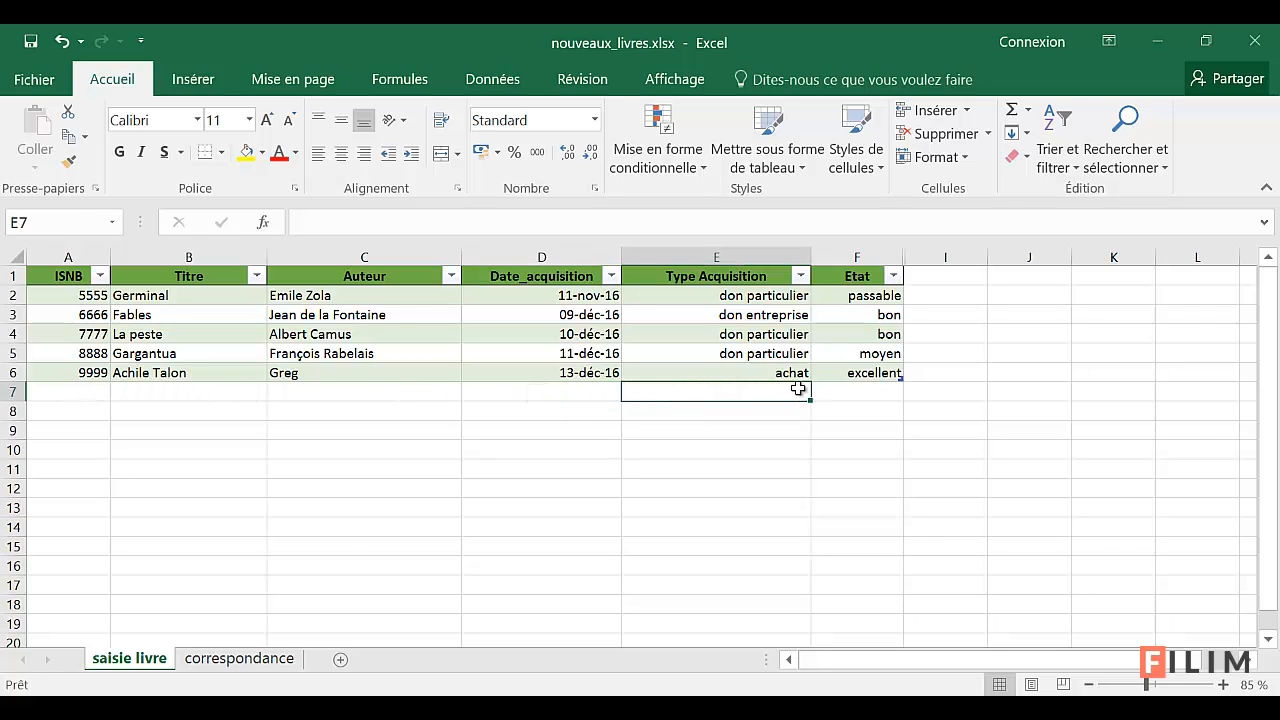
# Save and close nouveaux_livres.xlsx, and rearrange the Access and OneDrive folder windows to locate the file
pyautogui.click(94, 392)
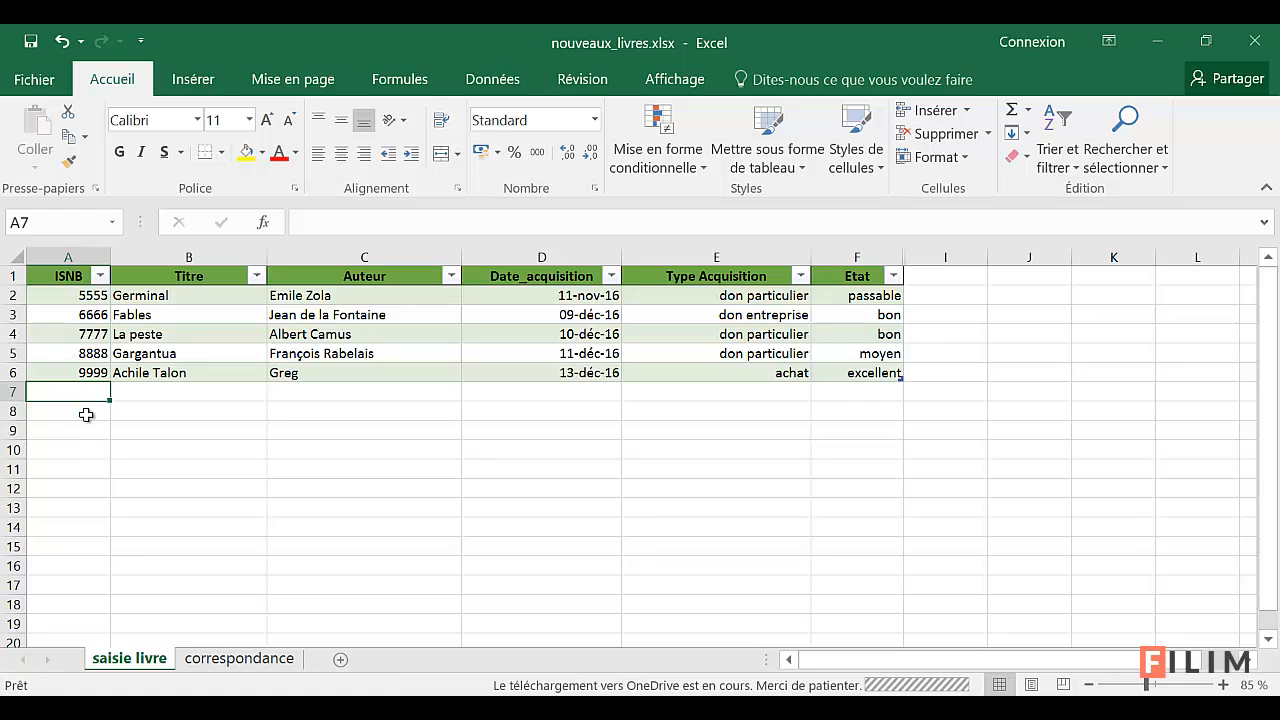
pyautogui.click(1254, 48)
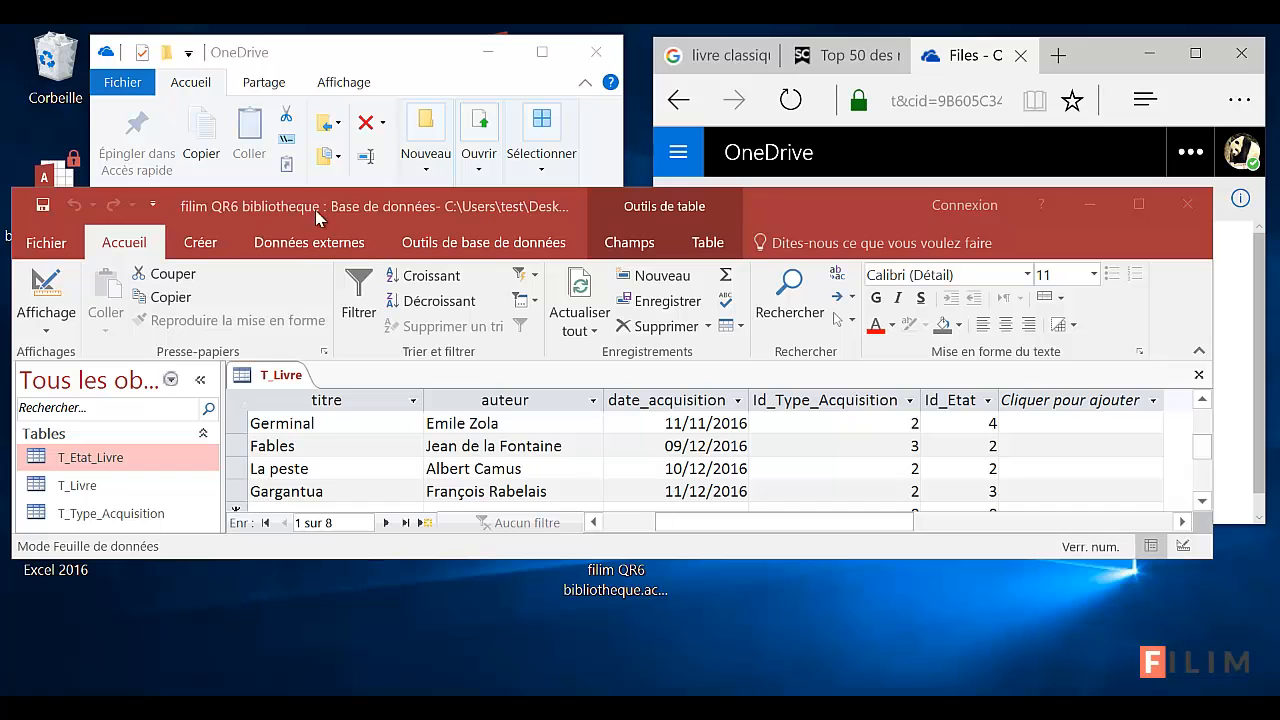
pyautogui.moveTo(318, 218); pyautogui.dragTo(586, 207)
pyautogui.moveTo(534, 548); pyautogui.dragTo(530, 640)
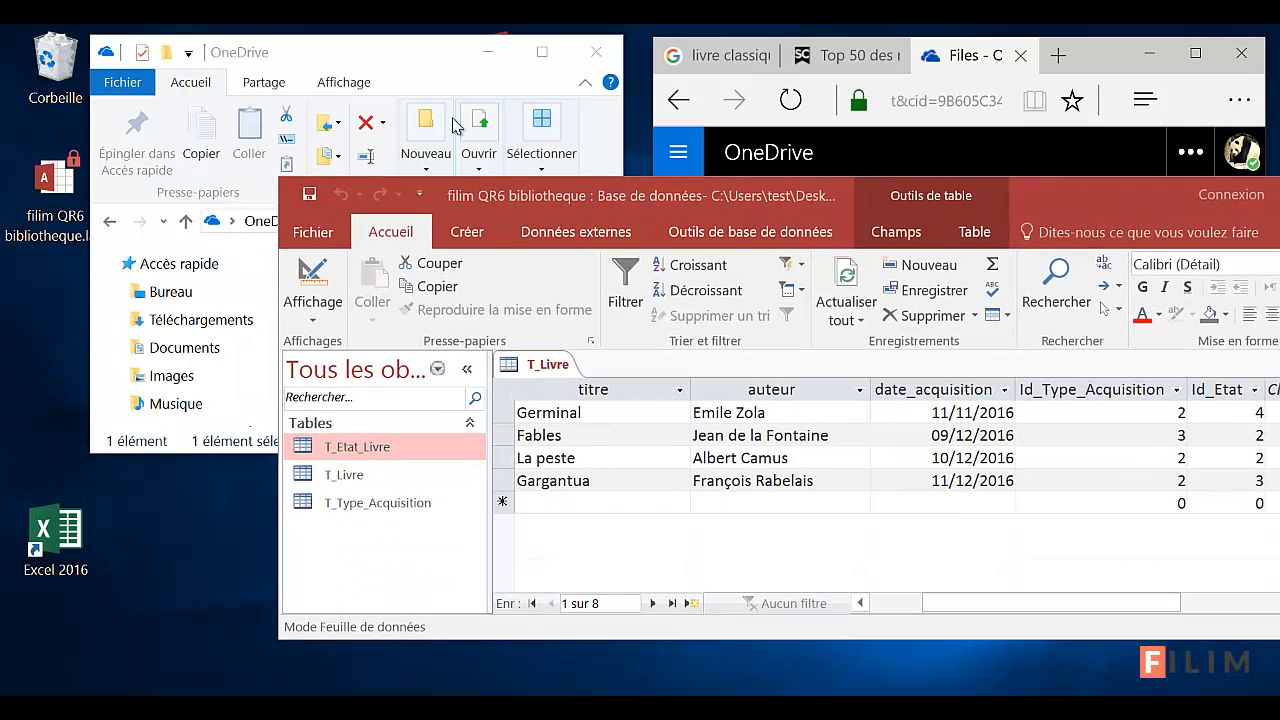
pyautogui.click(443, 70)
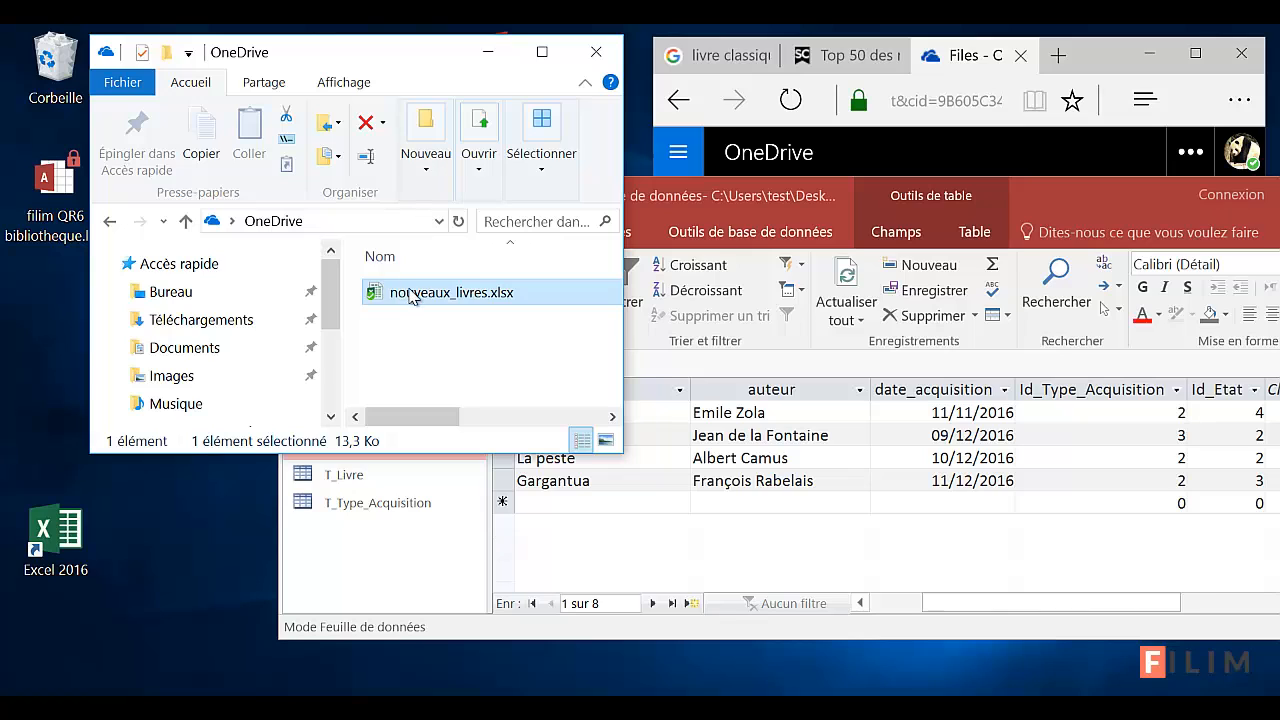
# Switch to the Access library database, maximize it and close the T_Livre table, saving its layout changes
pyautogui.click(590, 520)
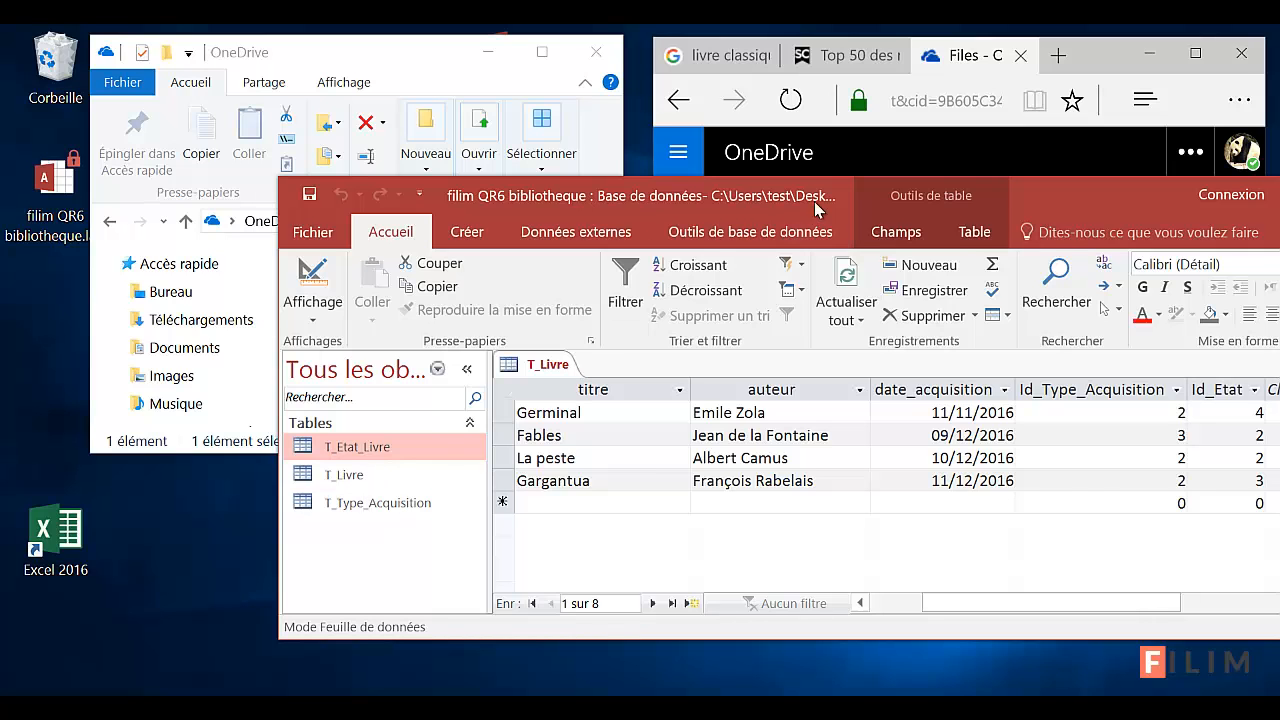
pyautogui.doubleClick(771, 195)
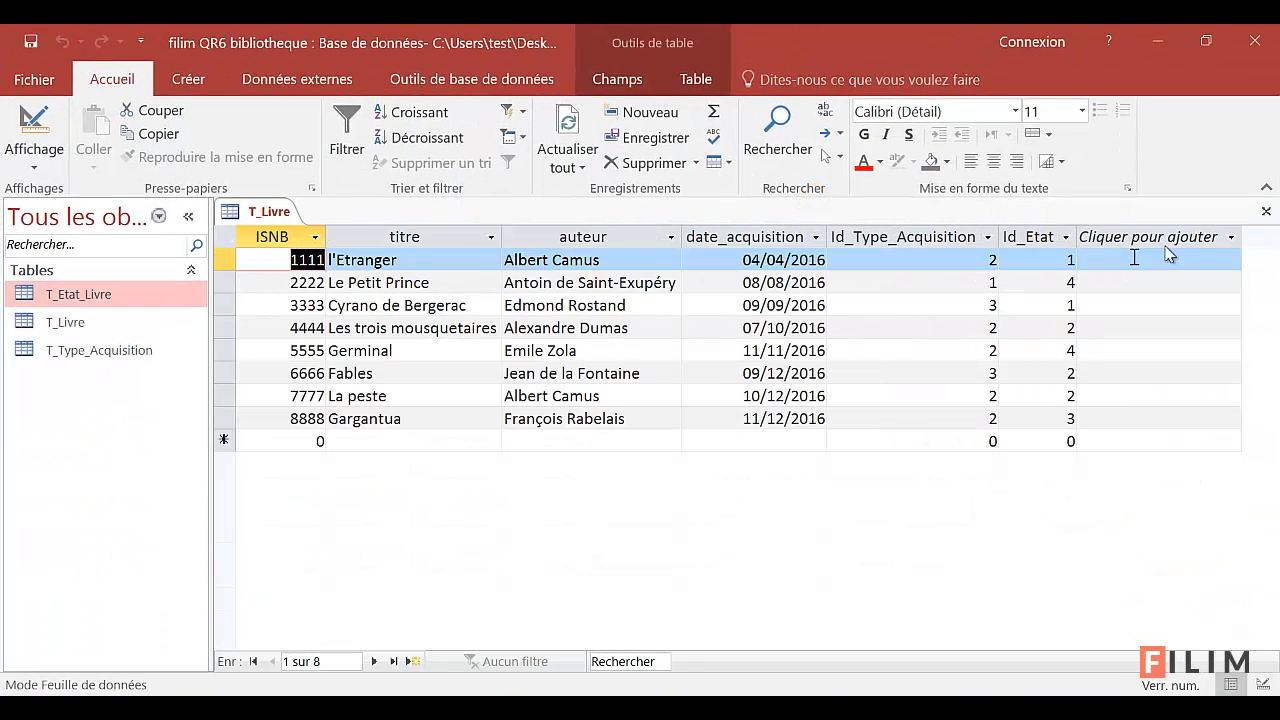
pyautogui.click(1266, 211)
pyautogui.click(523, 438)
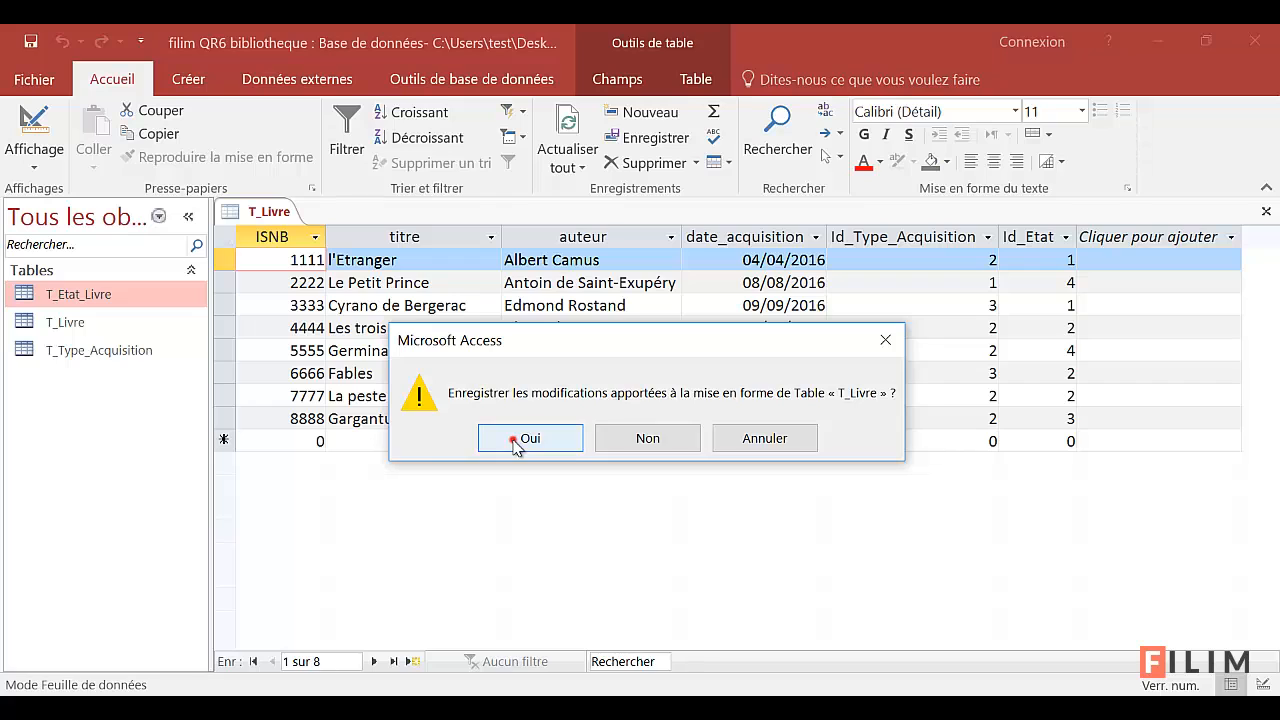
# Start an external data import from an Excel spreadsheet and choose nouveaux_livres.xlsx in the OneDrive folder as the source
pyautogui.click(274, 82)
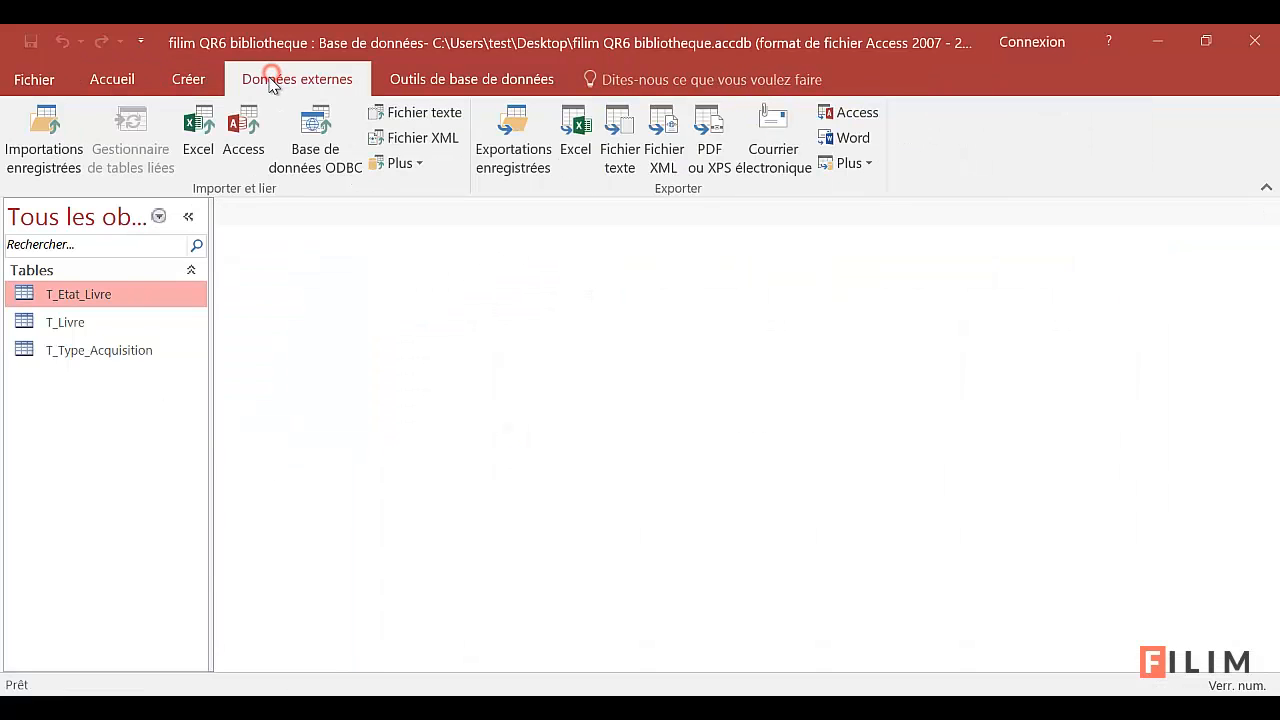
pyautogui.click(194, 150)
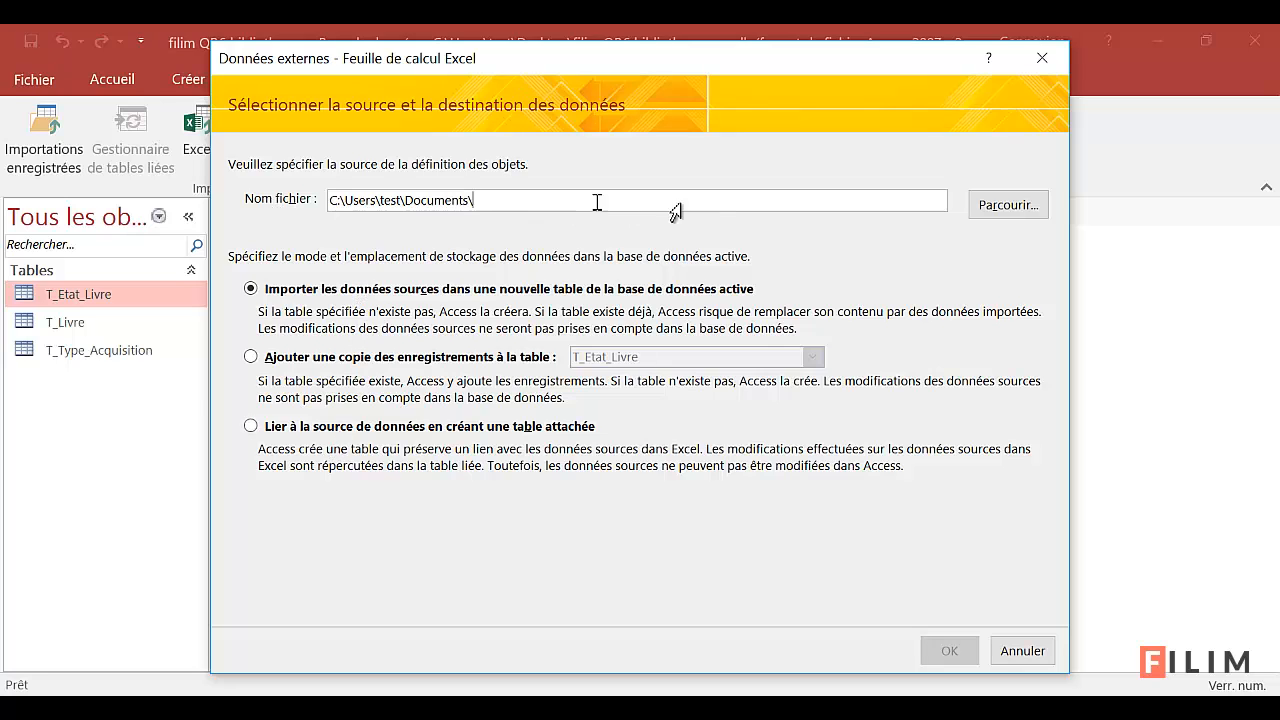
pyautogui.click(1006, 207)
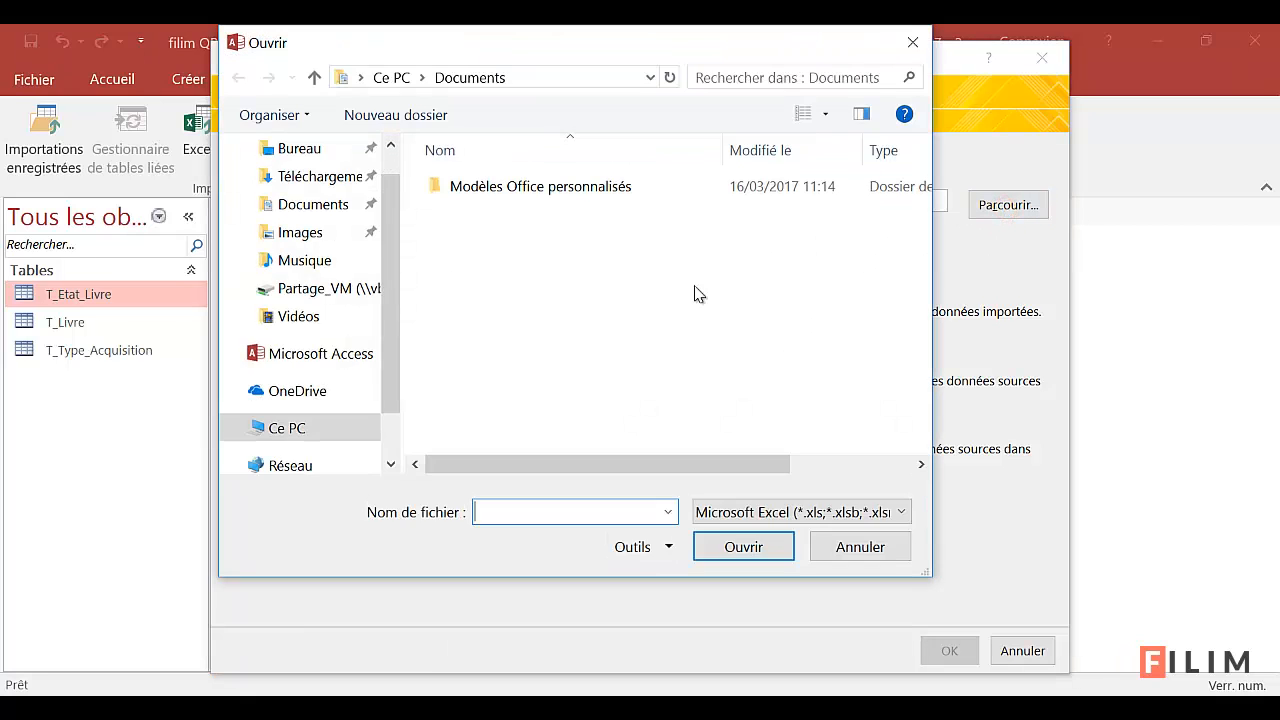
pyautogui.click(308, 395)
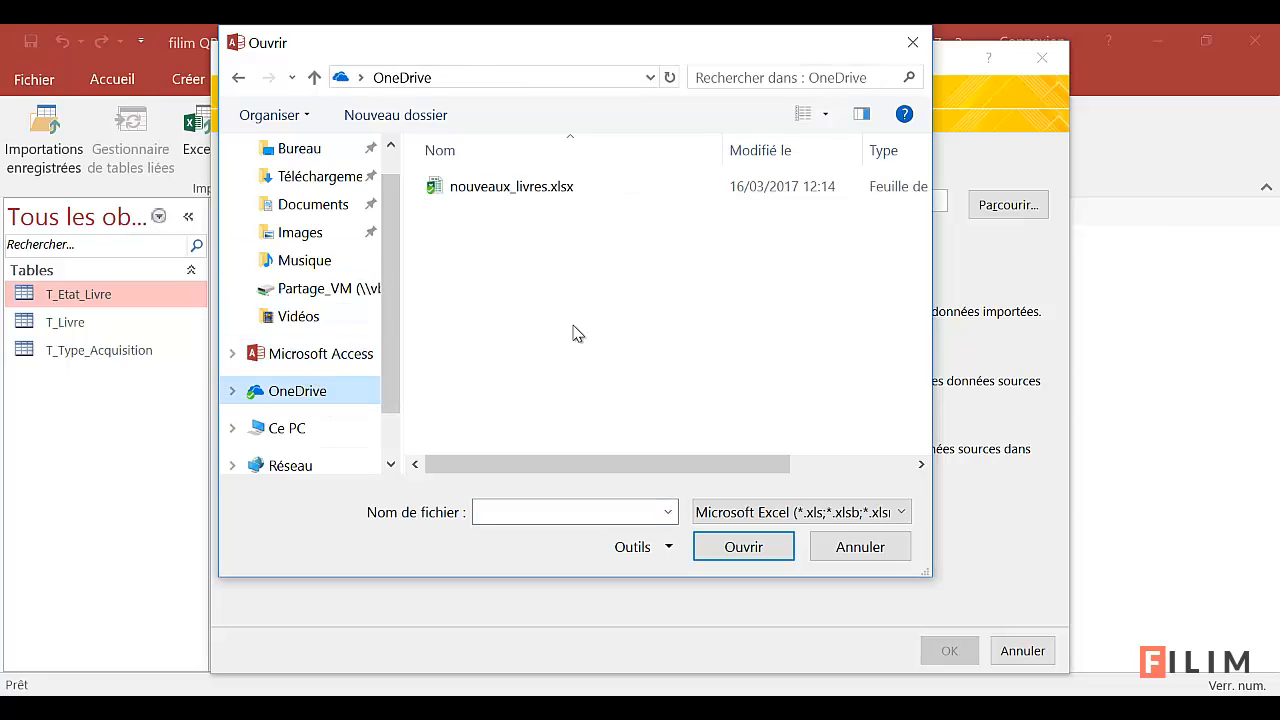
pyautogui.click(510, 186)
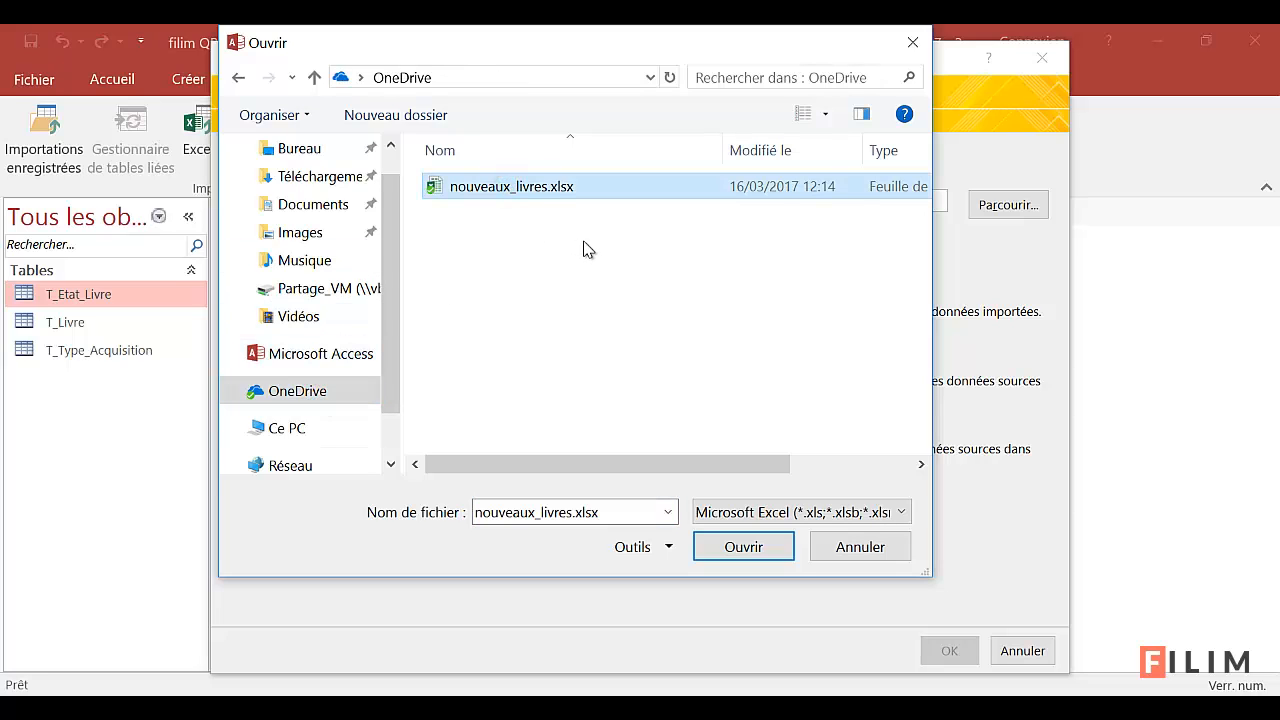
pyautogui.click(745, 549)
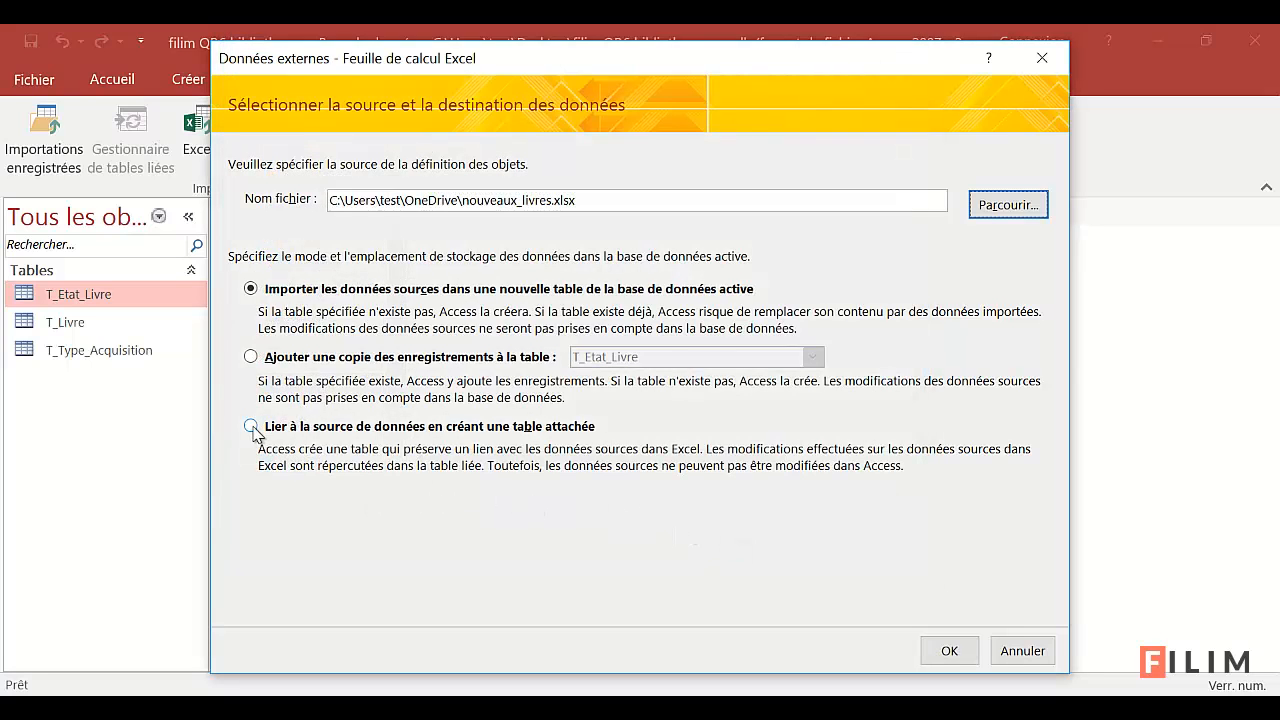
# Link to the source as an attached table, using the saisie livre sheet with its first row as column headings
pyautogui.click(252, 428)
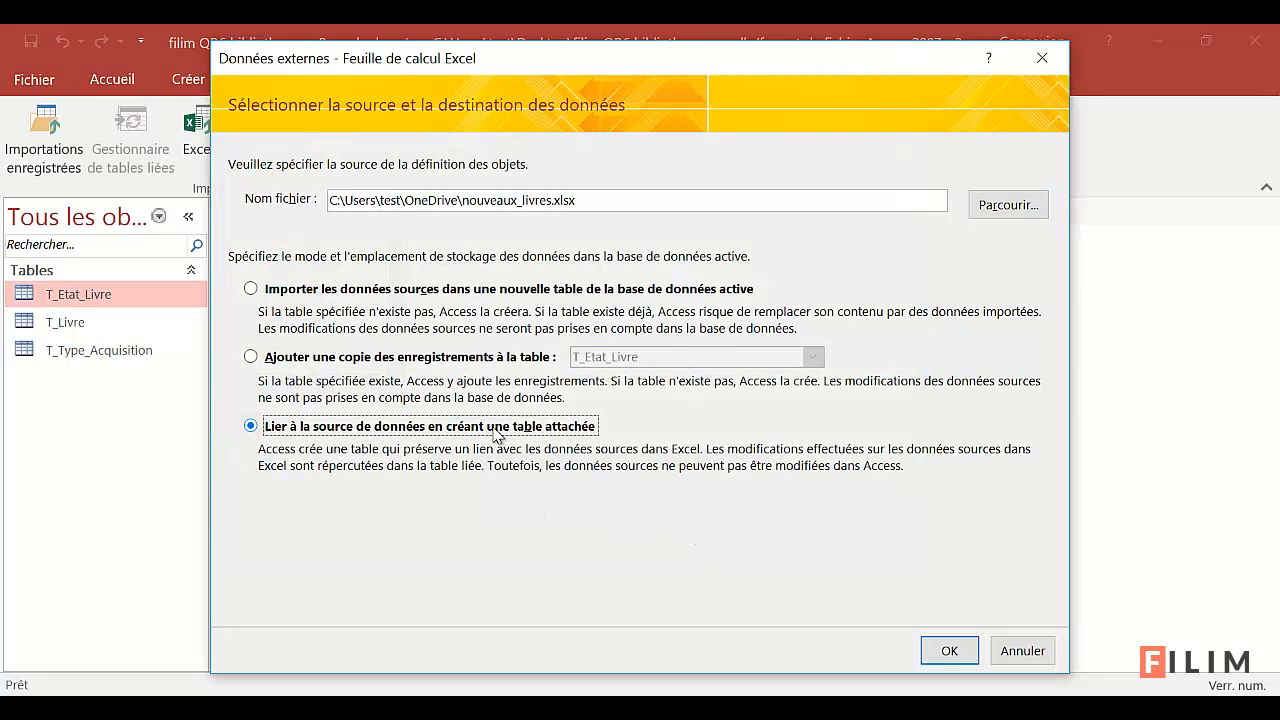
pyautogui.click(938, 651)
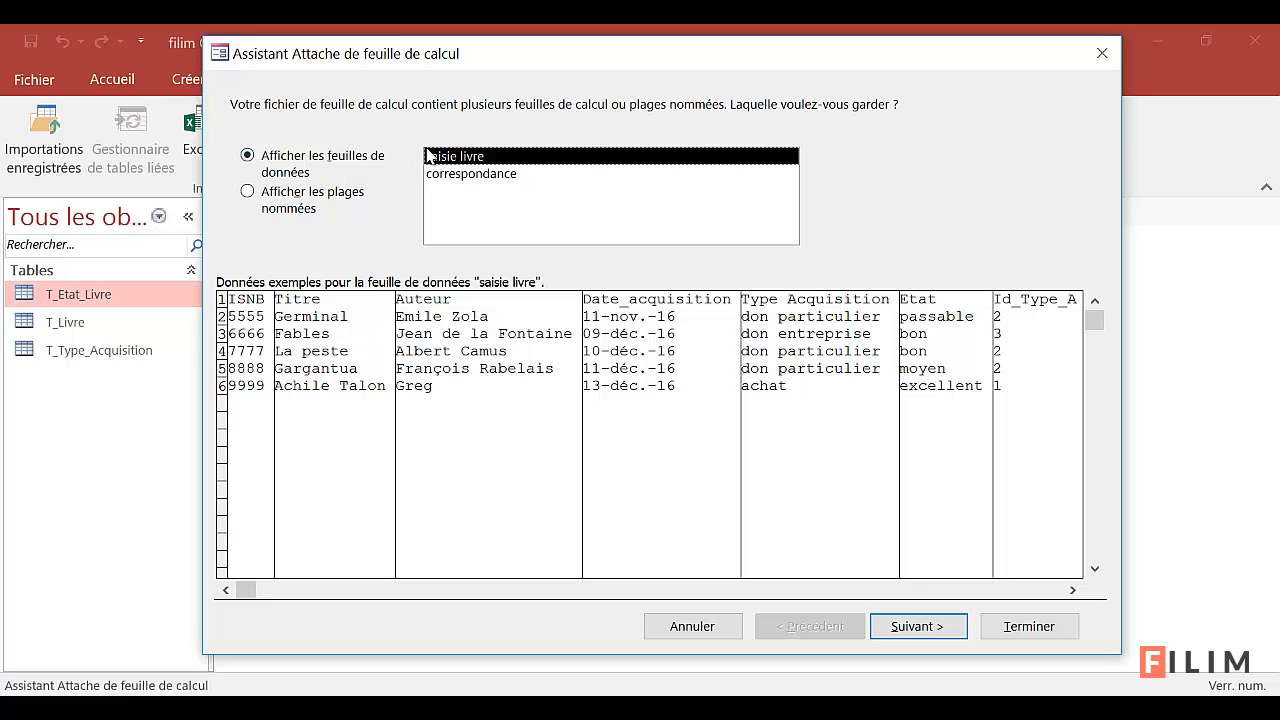
pyautogui.click(916, 628)
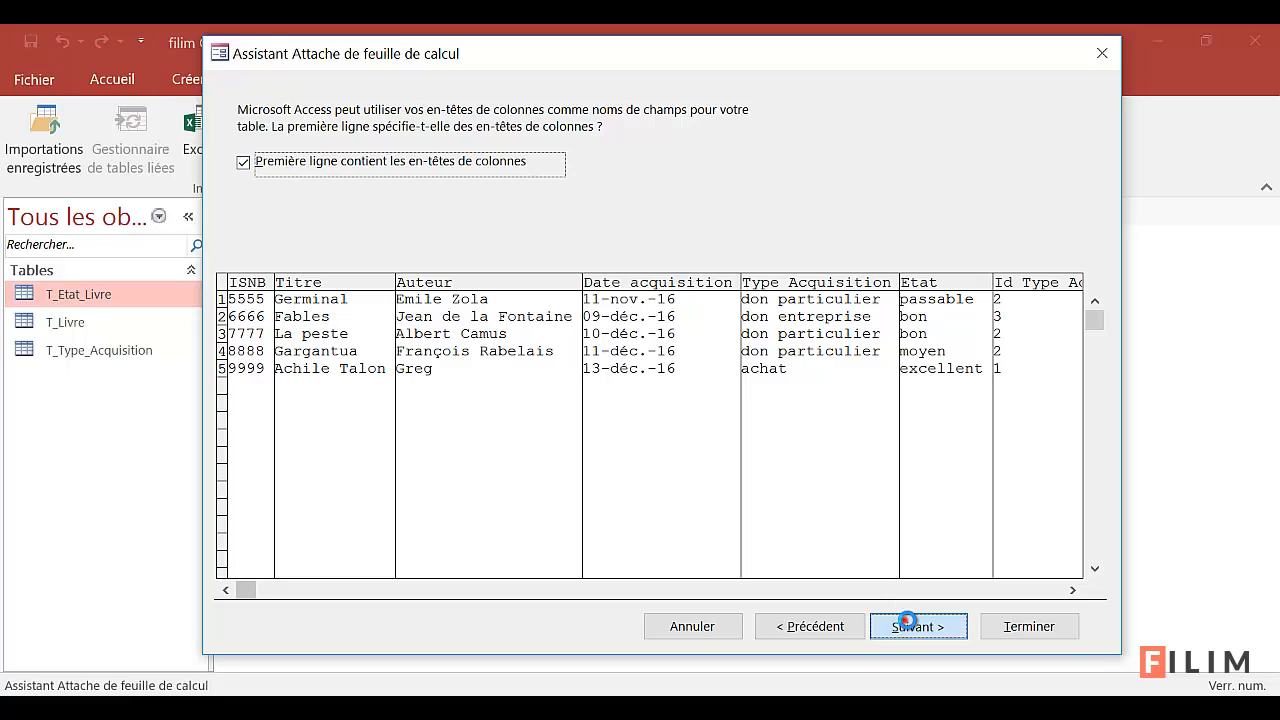
pyautogui.click(908, 624)
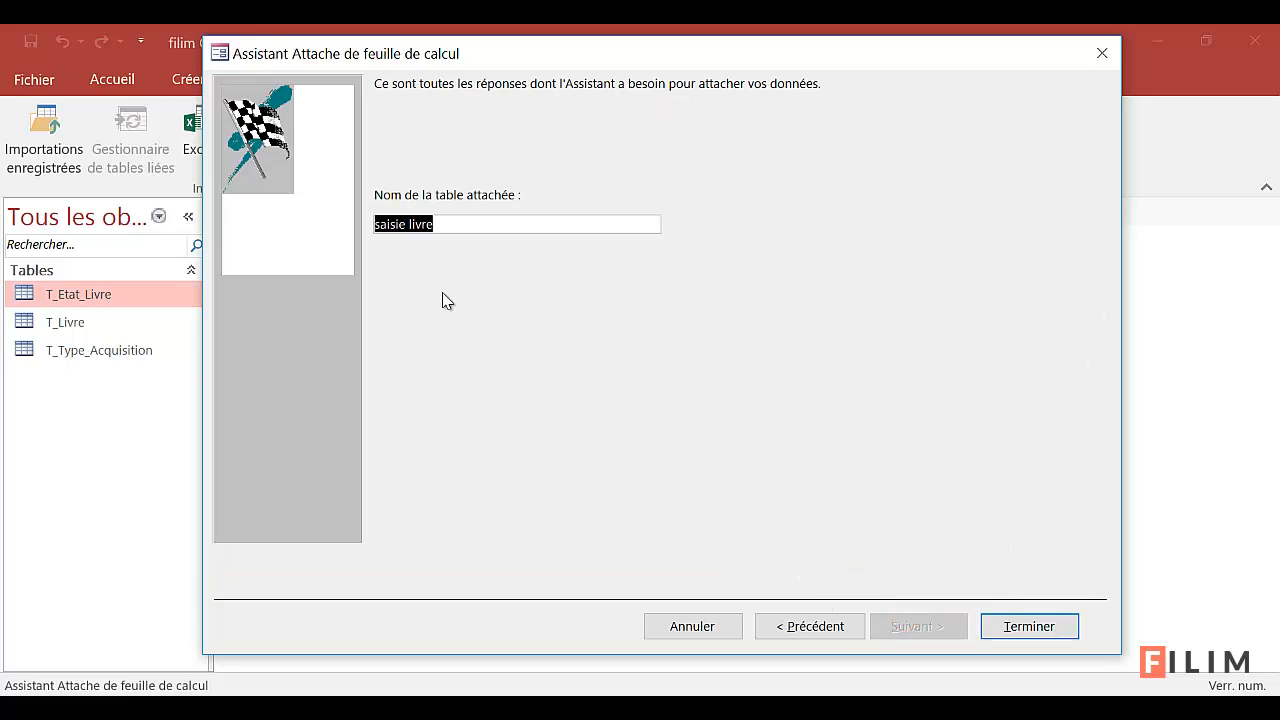
# Name the attached table T_Saisie_Livre_Excel and finish the linking wizard
pyautogui.click(455, 215)
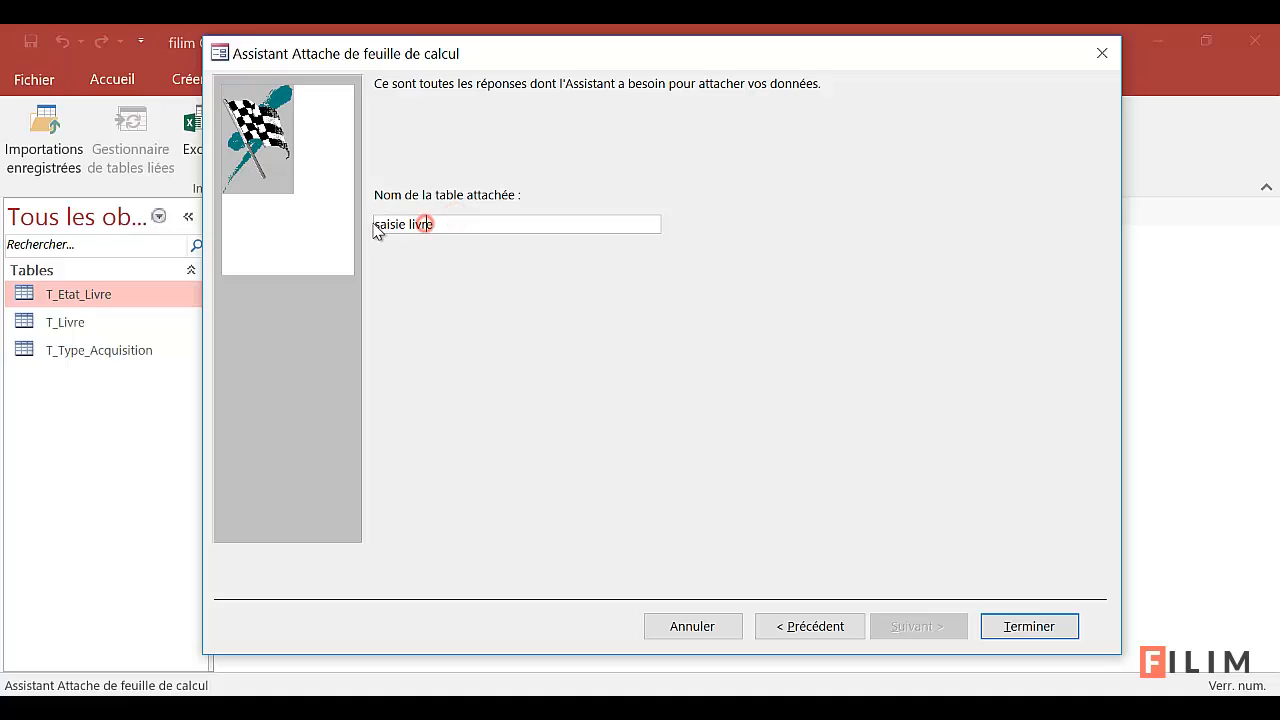
pyautogui.click(376, 224)
pyautogui.write('T_')
pyautogui.press('Delete')
pyautogui.write('S')
pyautogui.press('Delete')
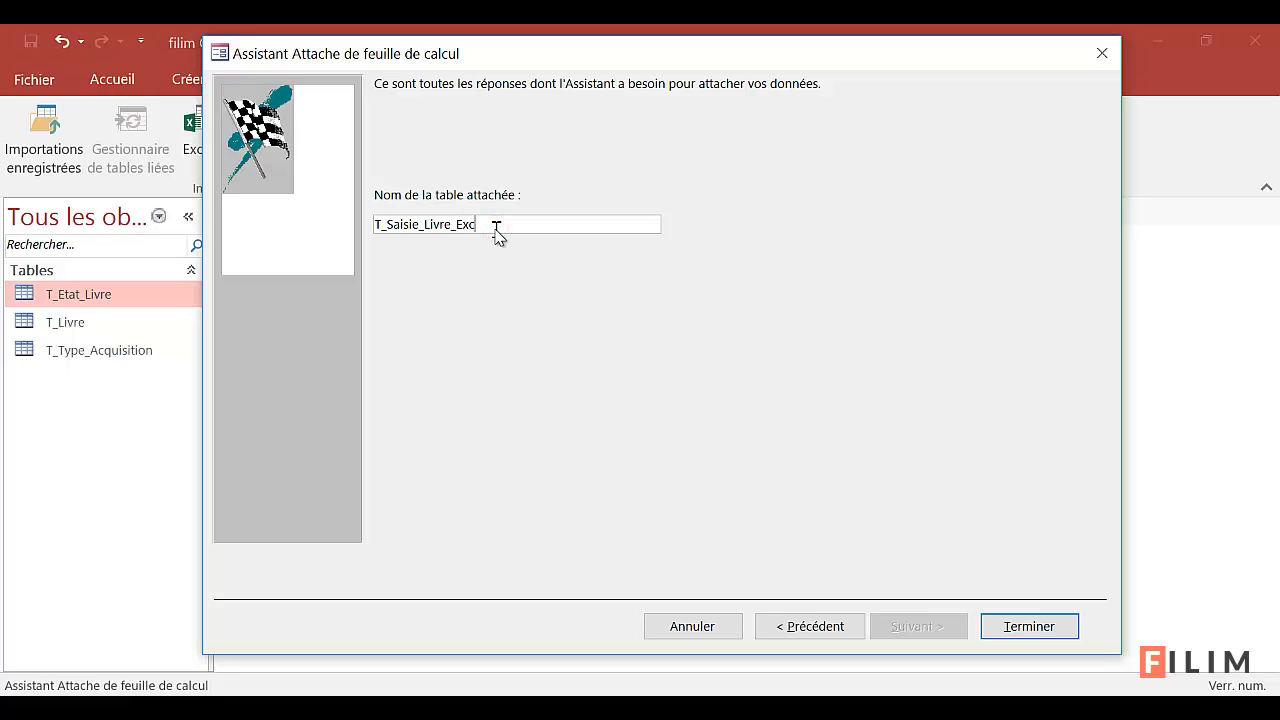
pyautogui.click(1010, 625)
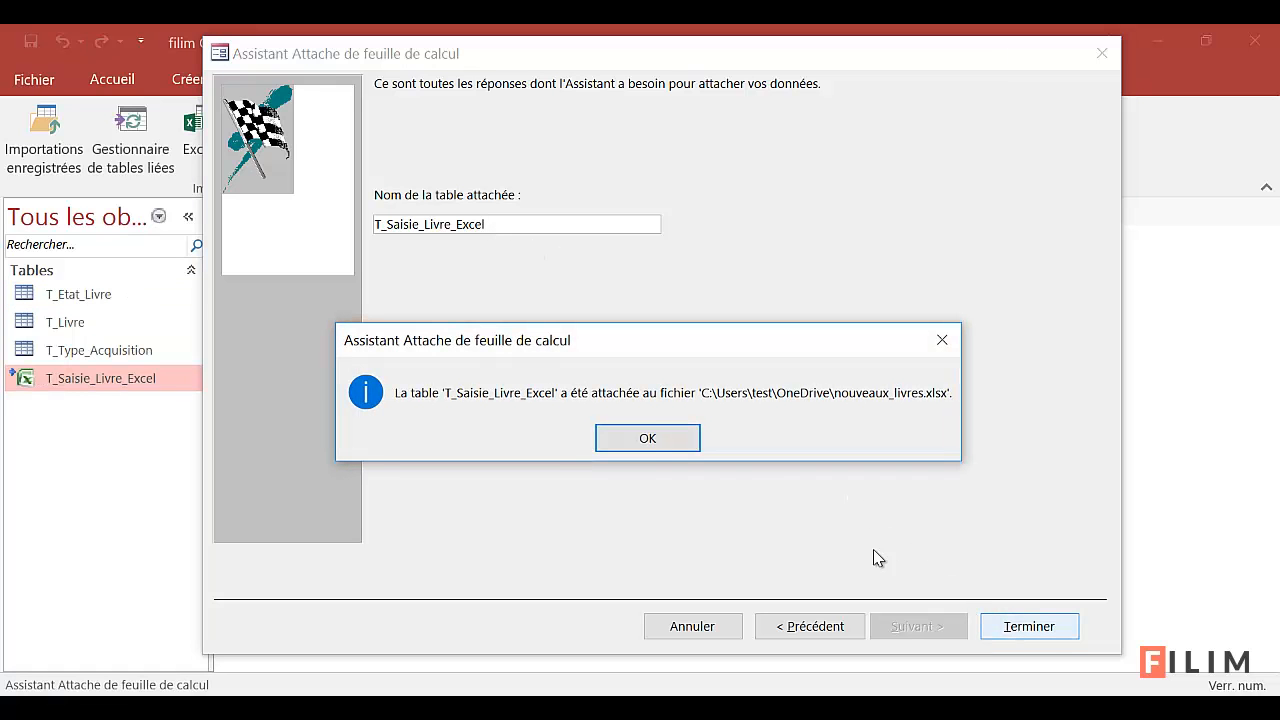
pyautogui.click(648, 440)
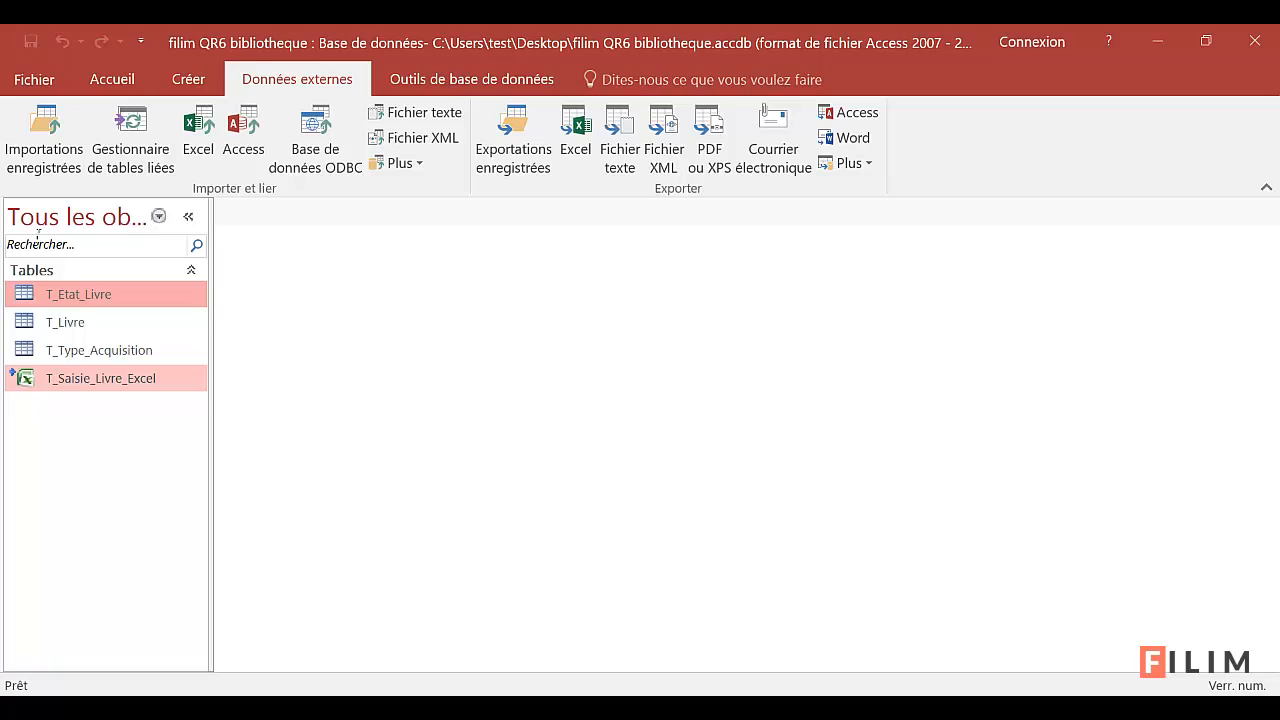
# Open the linked T_Saisie_Livre_Excel table and examine the record for Achile Talon
pyautogui.moveTo(84, 395)
pyautogui.moveTo(11, 376)
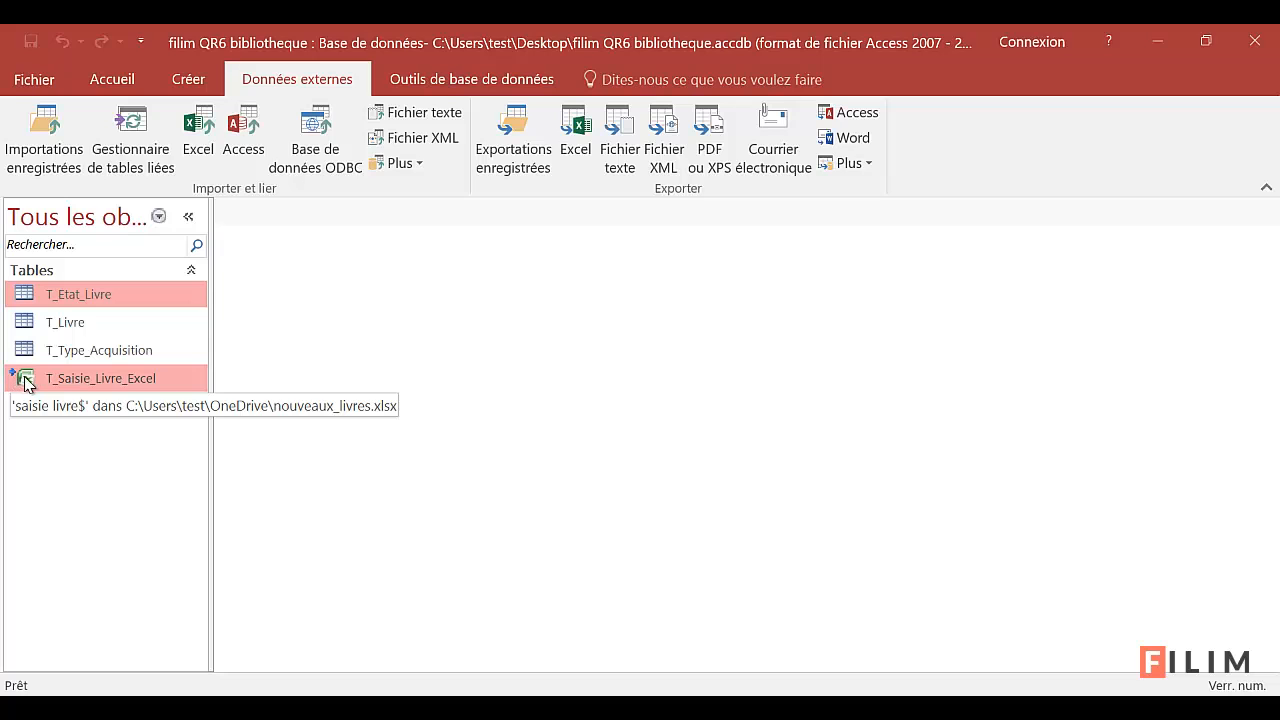
pyautogui.doubleClick(28, 380)
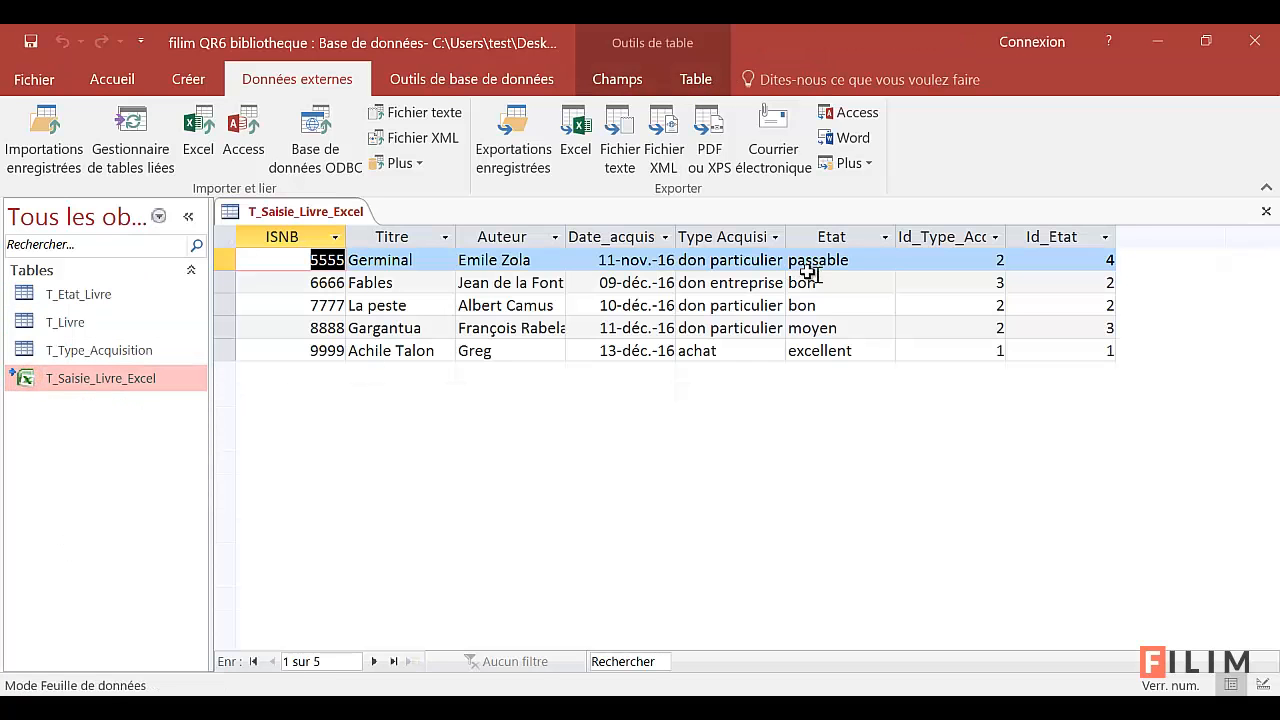
pyautogui.click(500, 351)
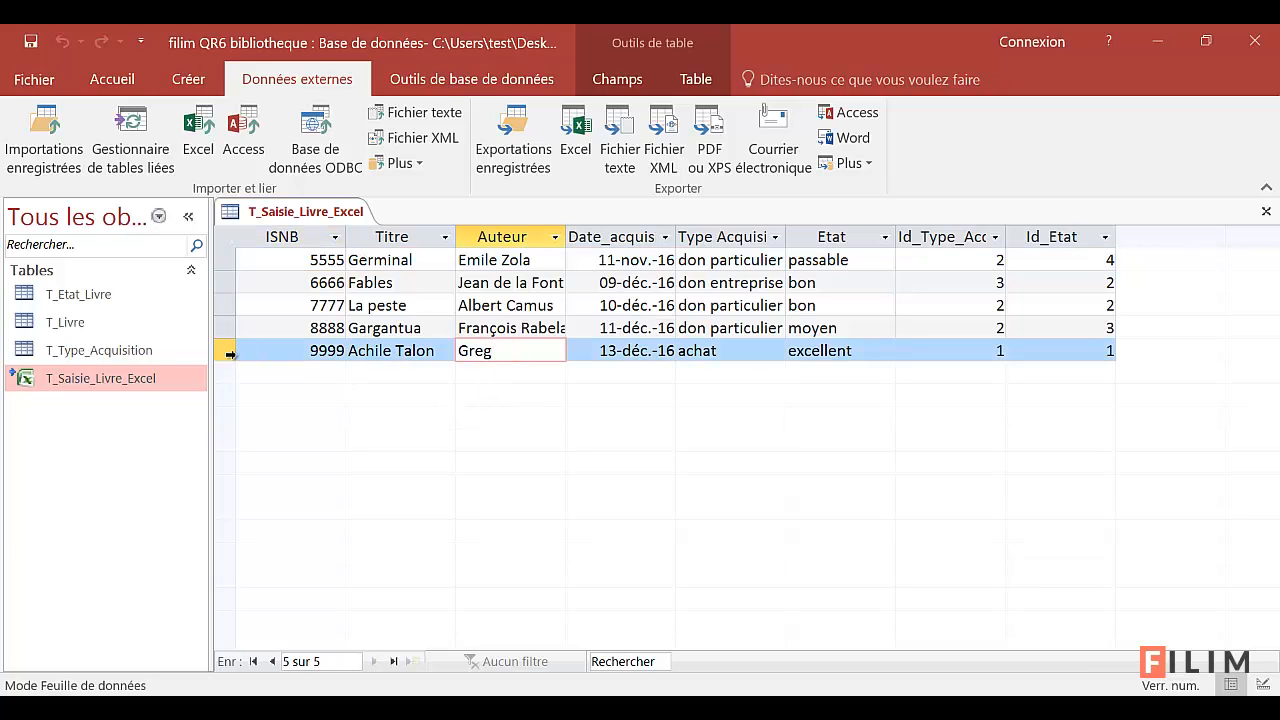
pyautogui.click(222, 351)
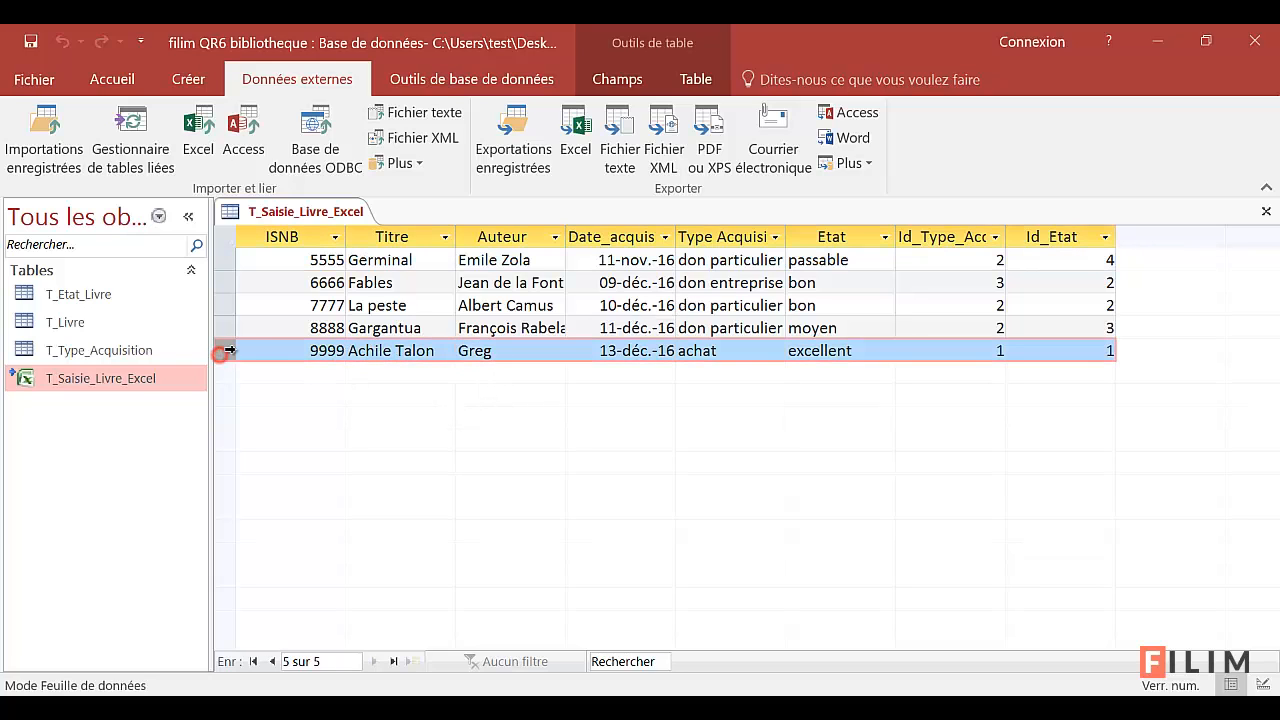
# Open T_Livre and compare its Germinal, Fables, La peste and Gargantua records with those in T_Saisie_Livre_Excel
pyautogui.doubleClick(88, 322)
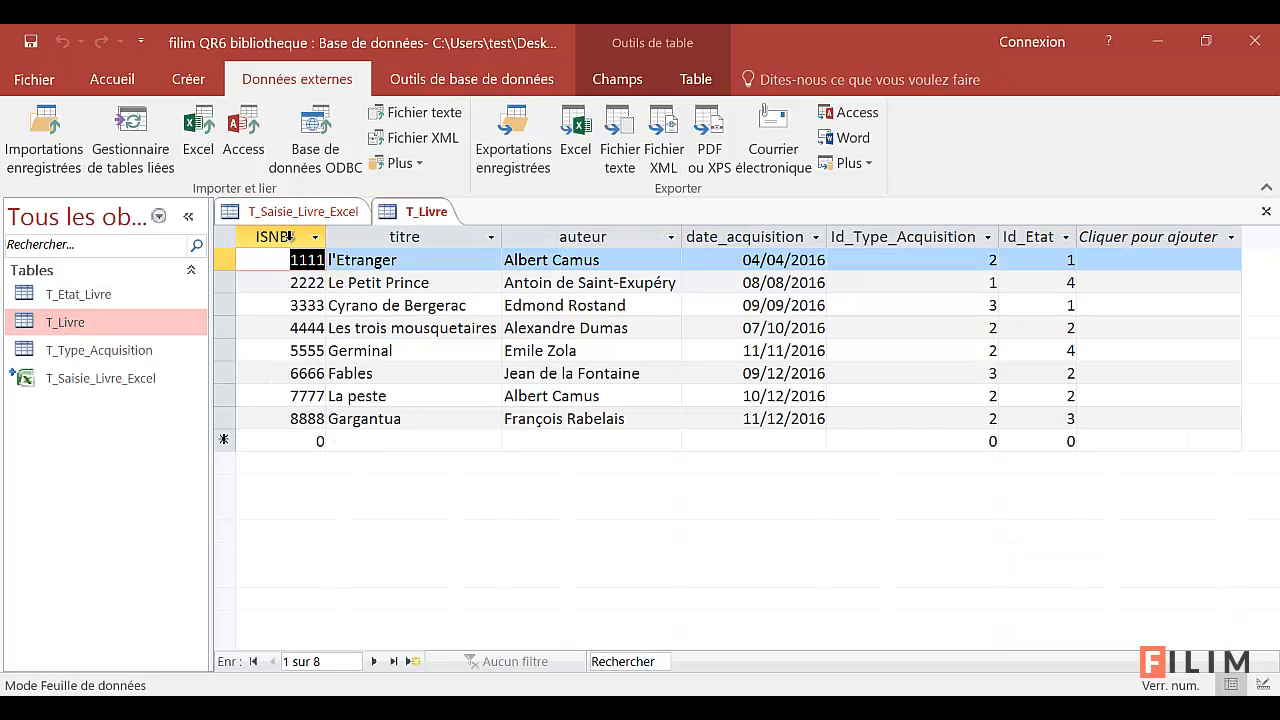
pyautogui.click(298, 211)
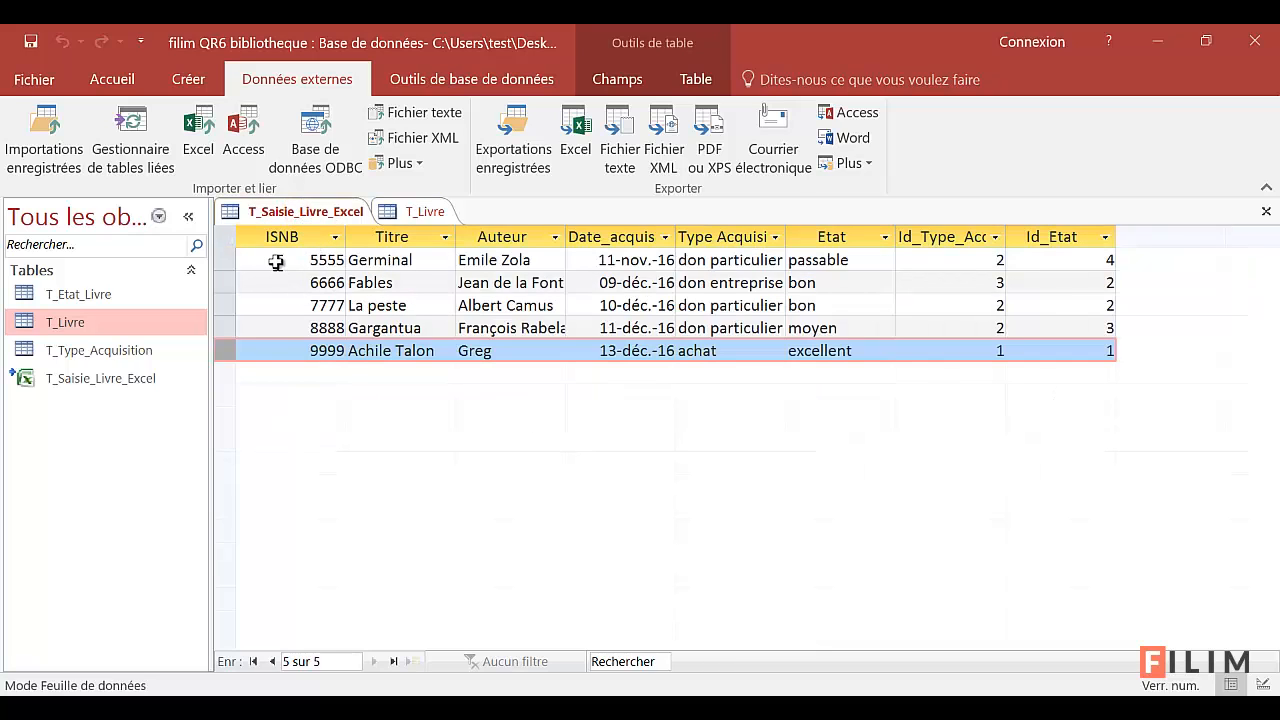
pyautogui.click(276, 262)
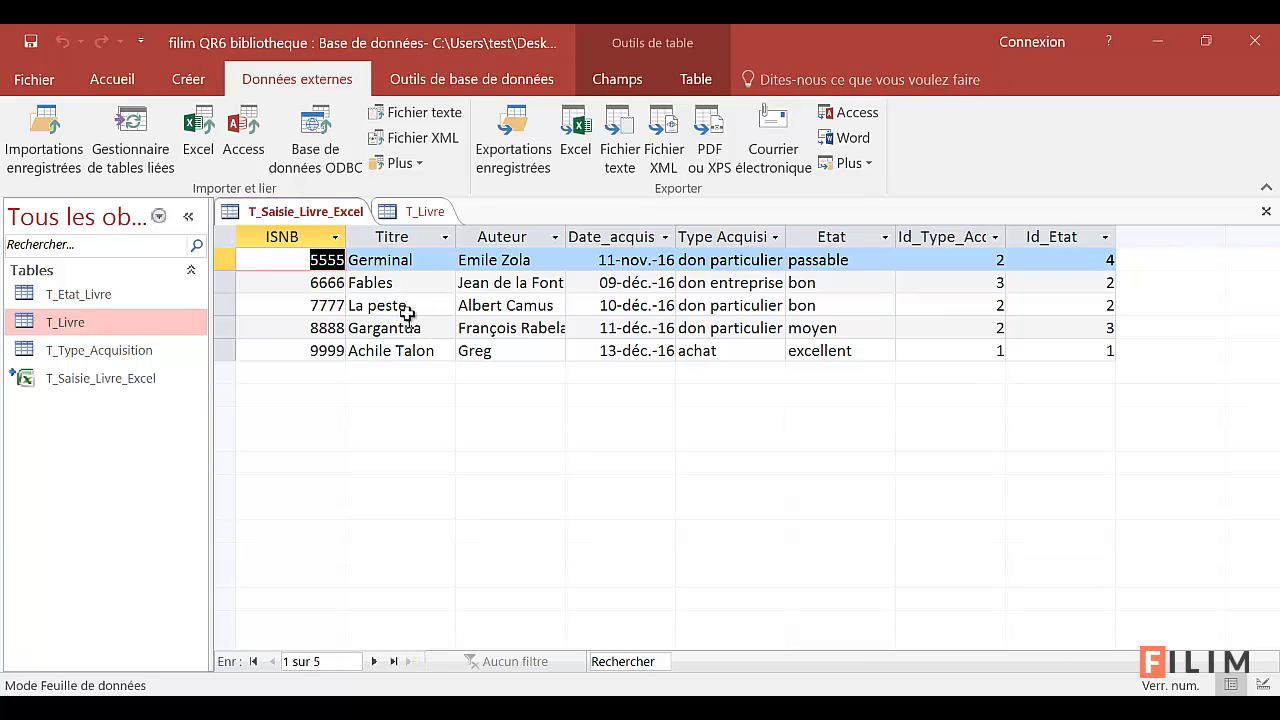
pyautogui.click(420, 213)
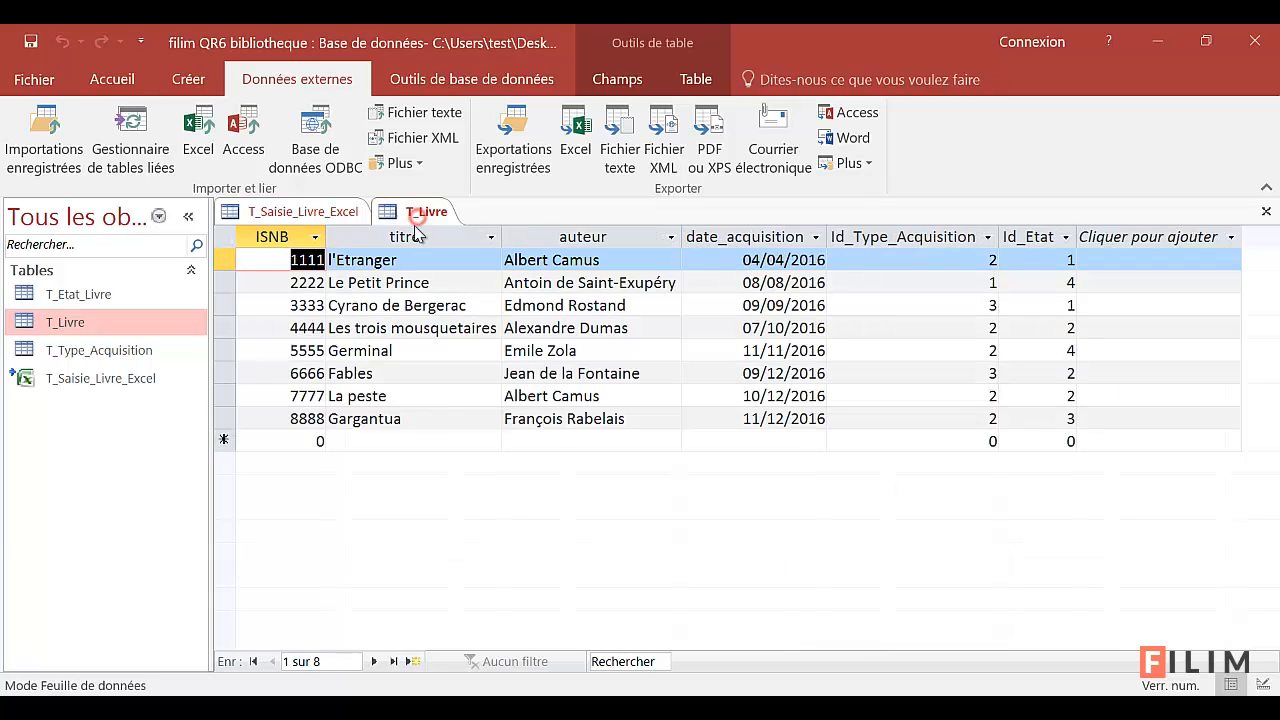
pyautogui.click(387, 348)
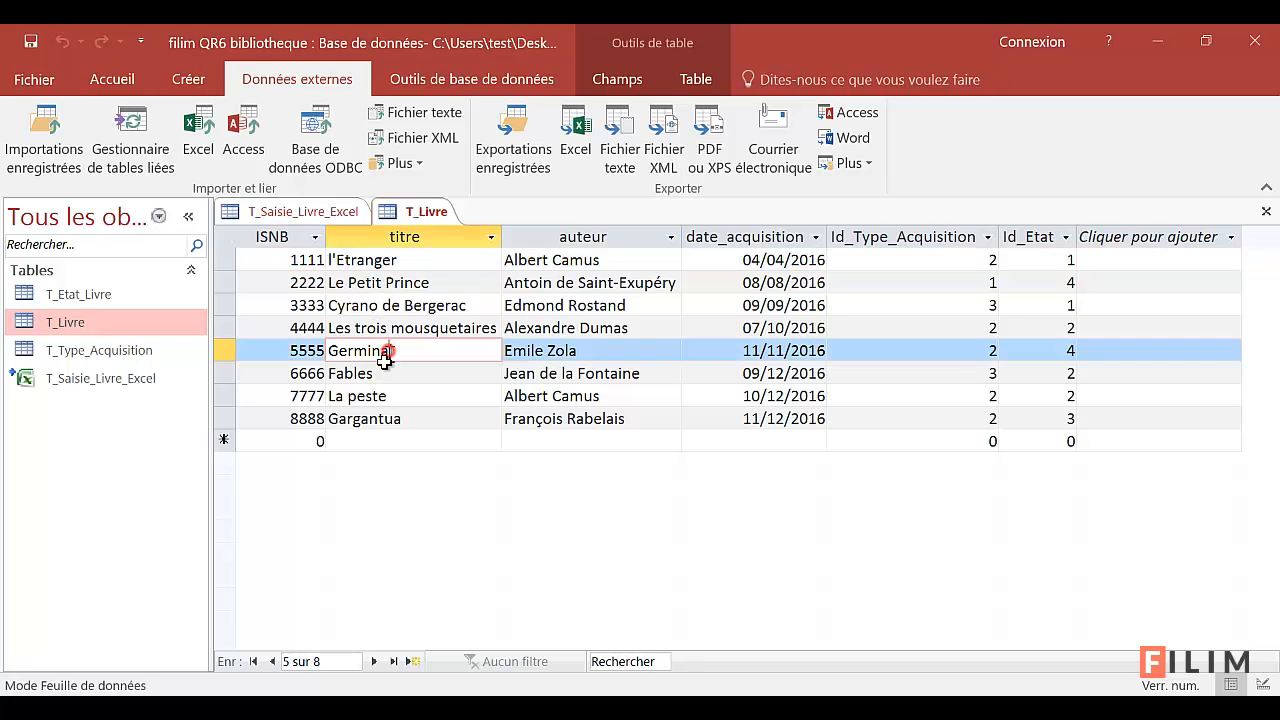
pyautogui.click(372, 373)
pyautogui.click(374, 396)
pyautogui.click(374, 418)
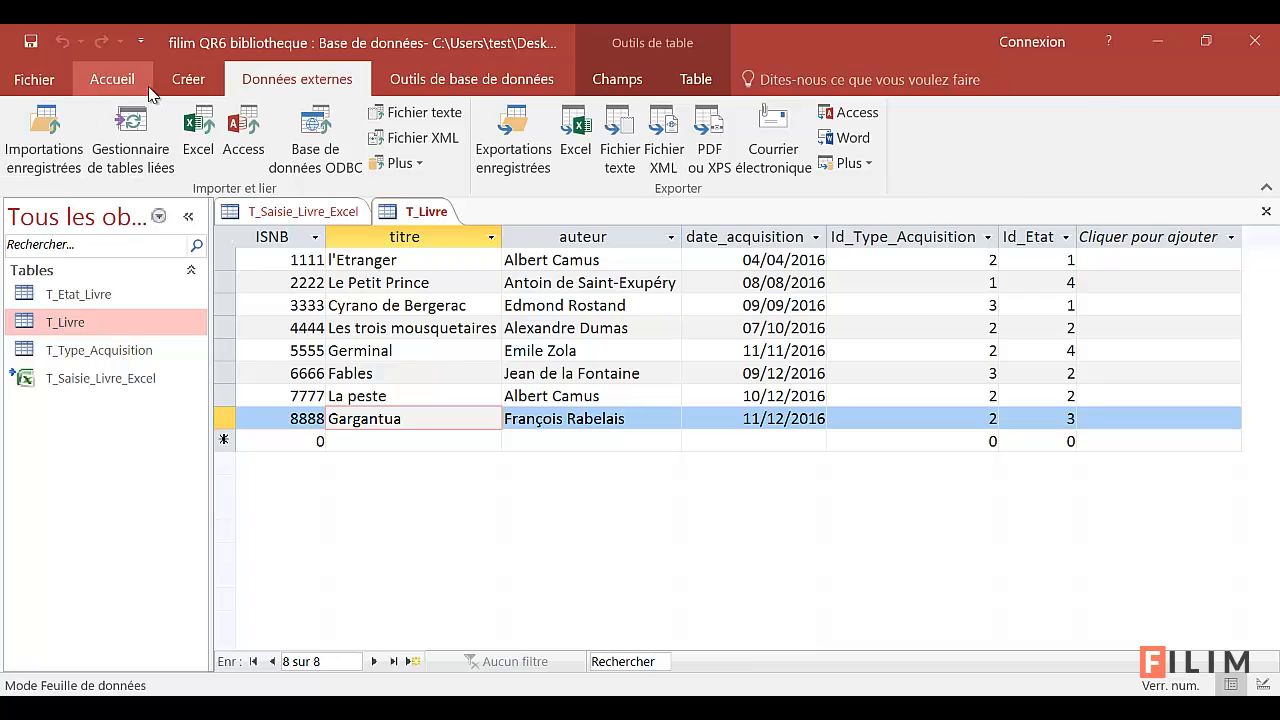
# Examine the ISNB field's primary key and Indexé property in T_Livre's design view, and return to the datasheet
pyautogui.click(114, 78)
pyautogui.click(30, 135)
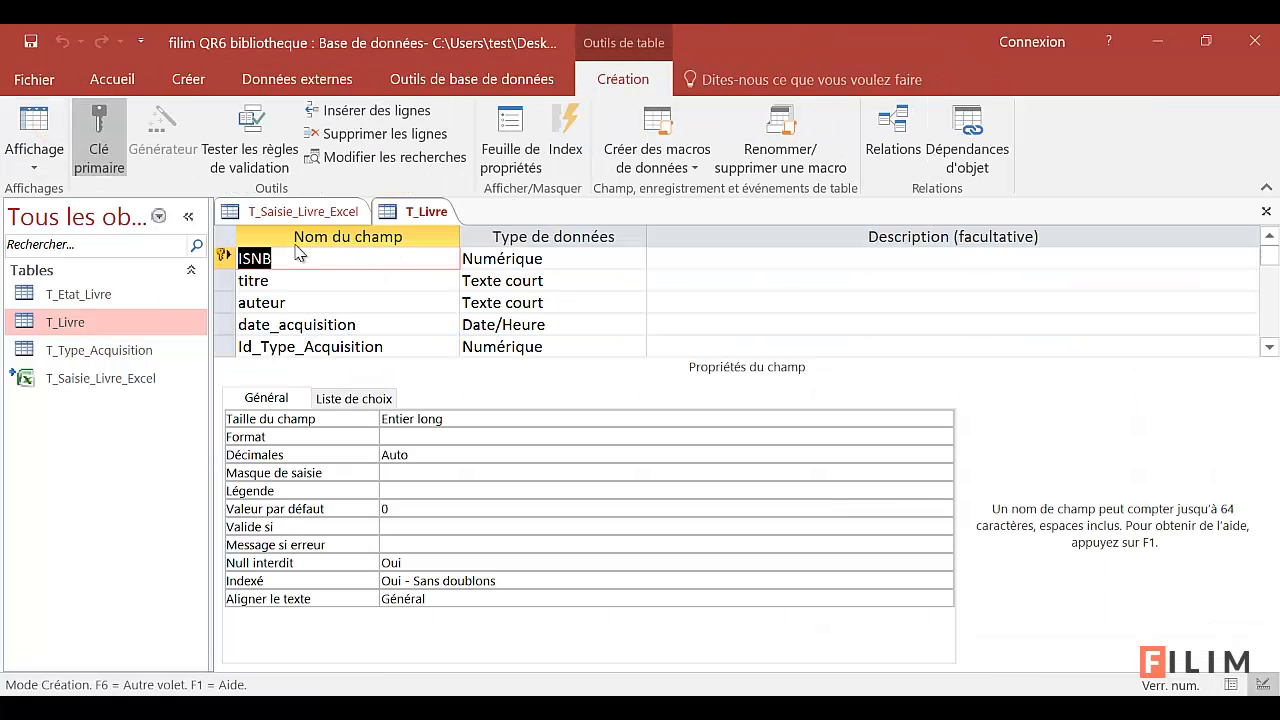
pyautogui.click(290, 258)
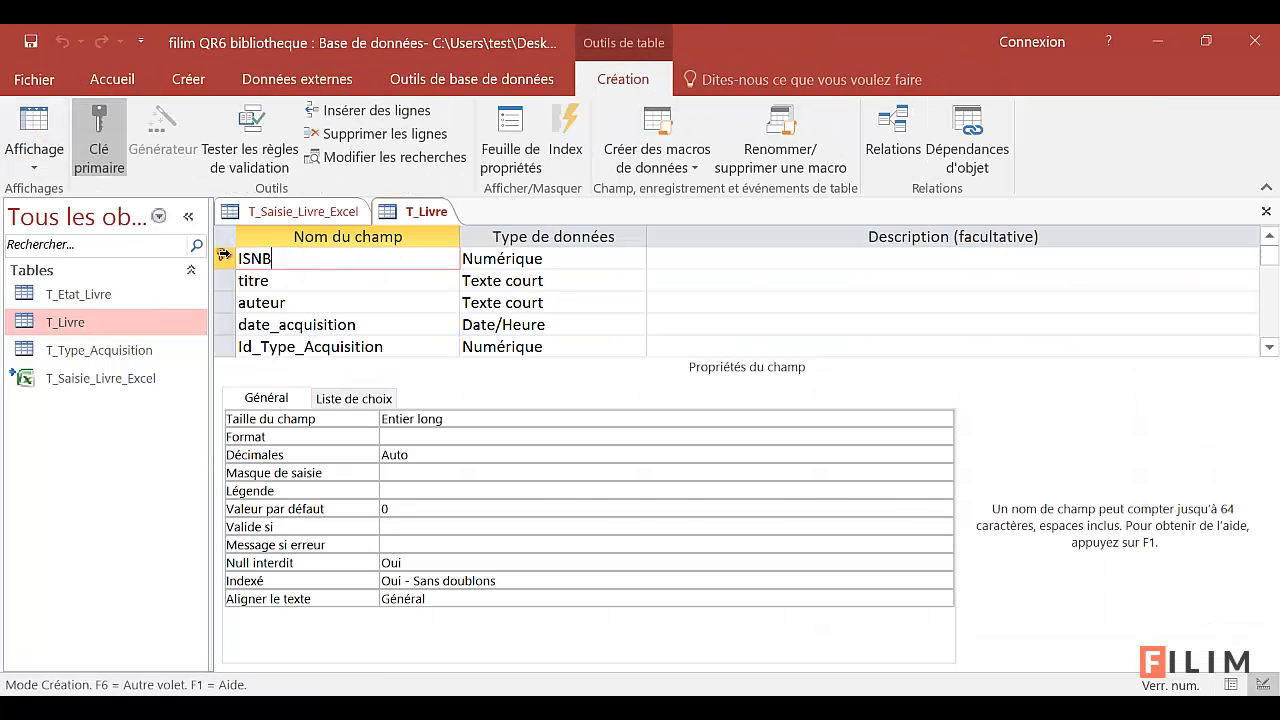
pyautogui.click(491, 583)
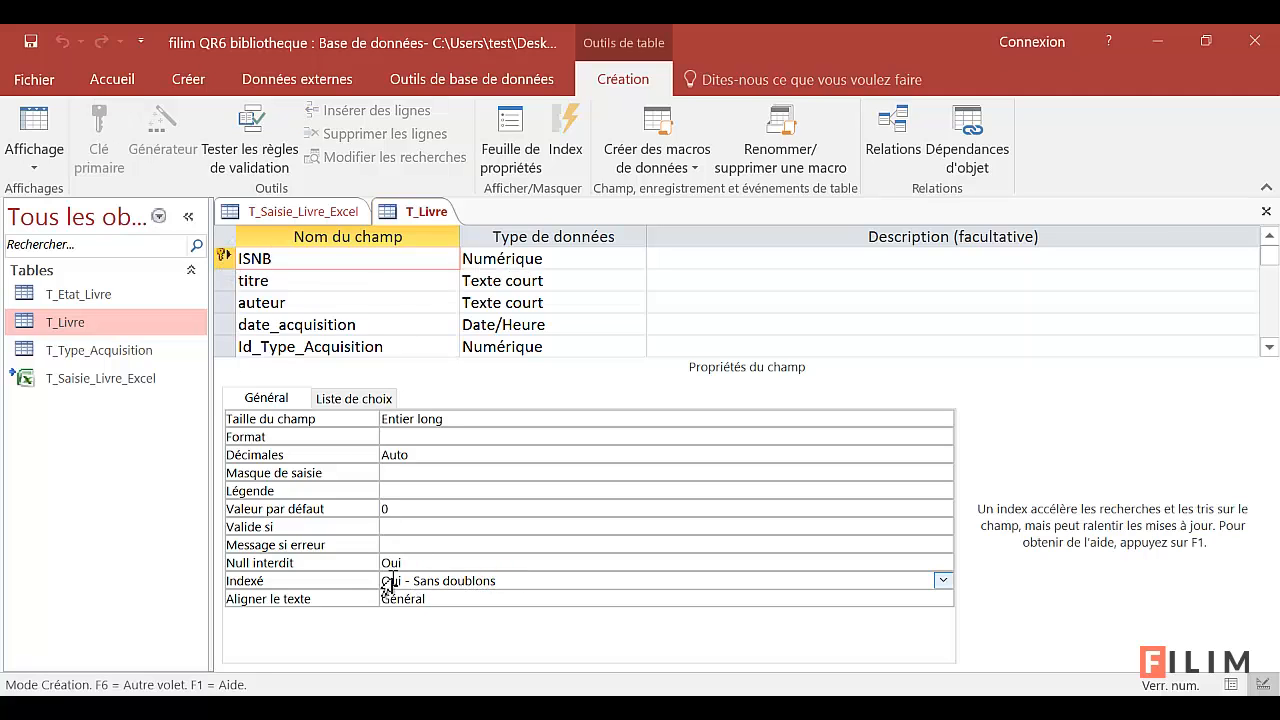
pyautogui.moveTo(418, 581); pyautogui.dragTo(452, 581)
pyautogui.click(510, 581)
pyautogui.click(34, 122)
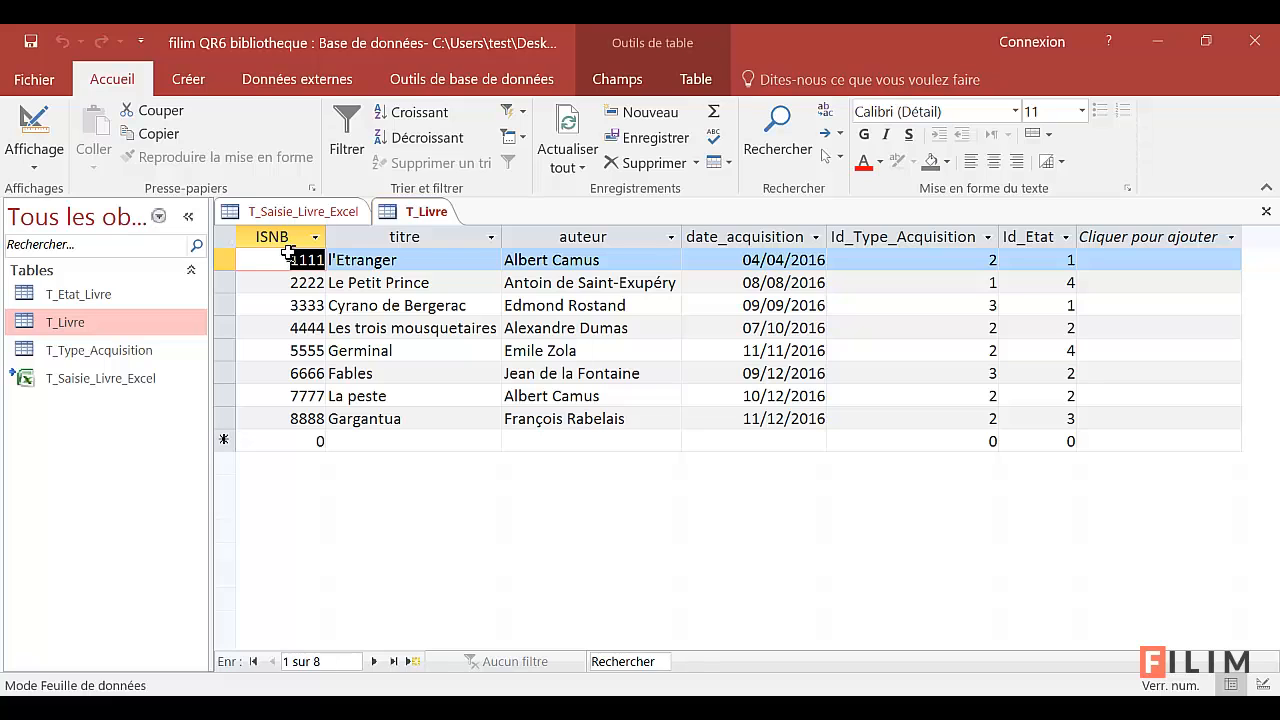
# Review the Achile Talon record in T_Saisie_Livre_Excel again and close both open tables
pyautogui.click(293, 212)
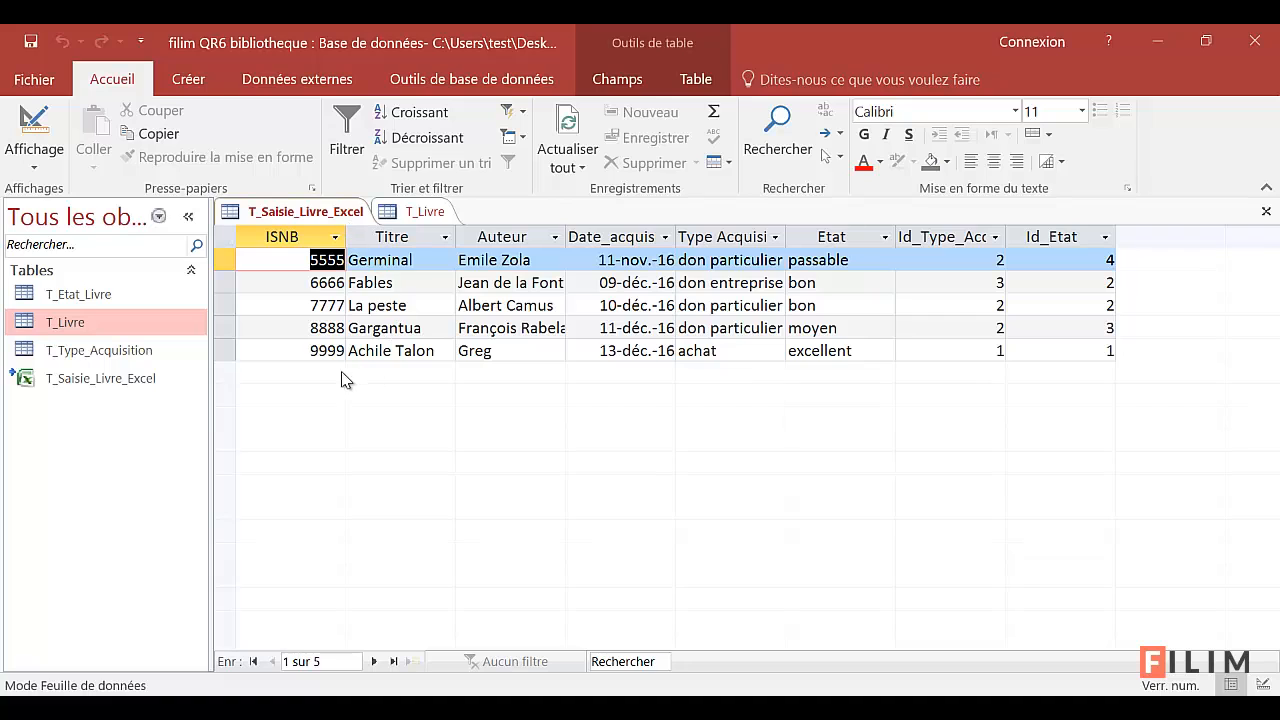
pyautogui.click(227, 351)
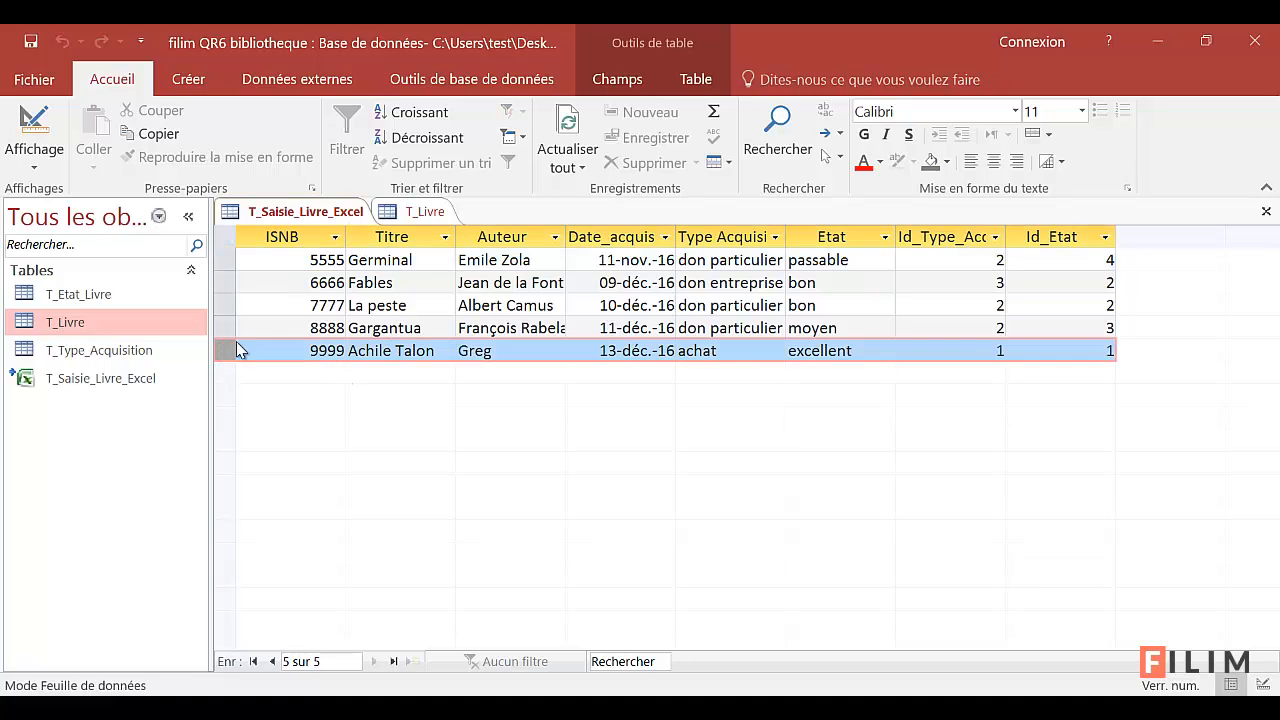
pyautogui.click(421, 213)
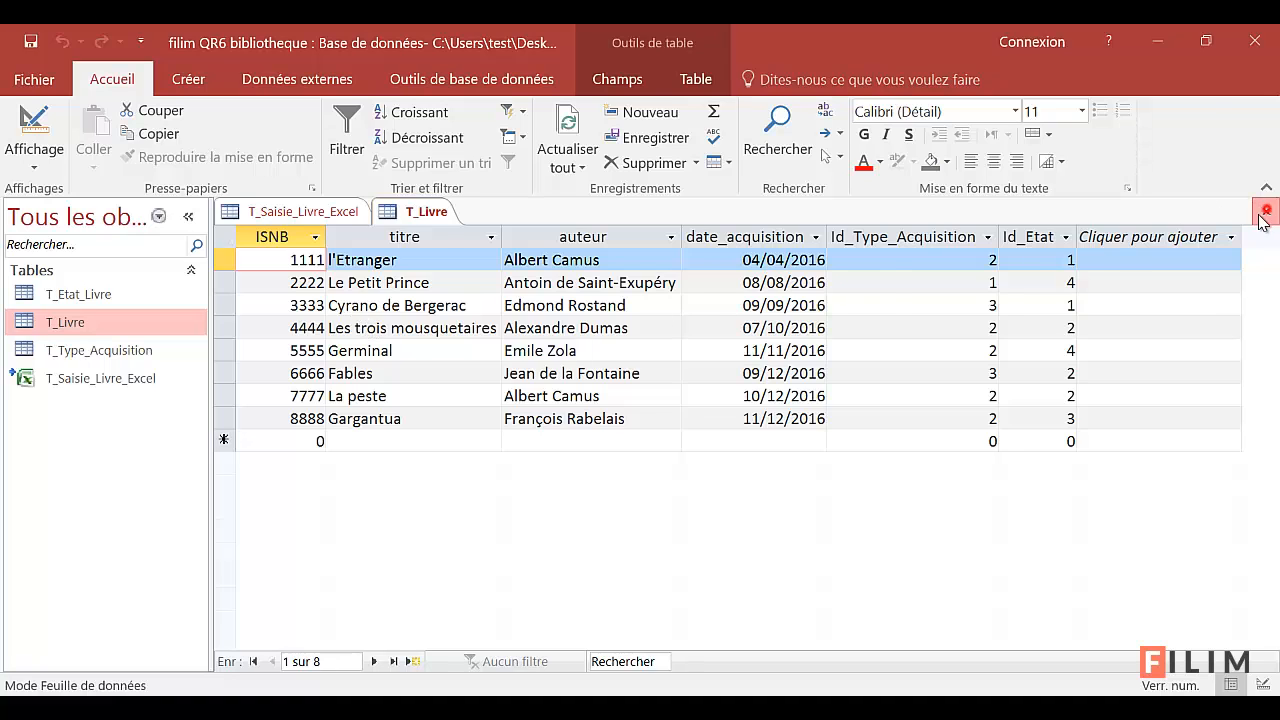
pyautogui.click(1265, 211)
pyautogui.click(1265, 211)
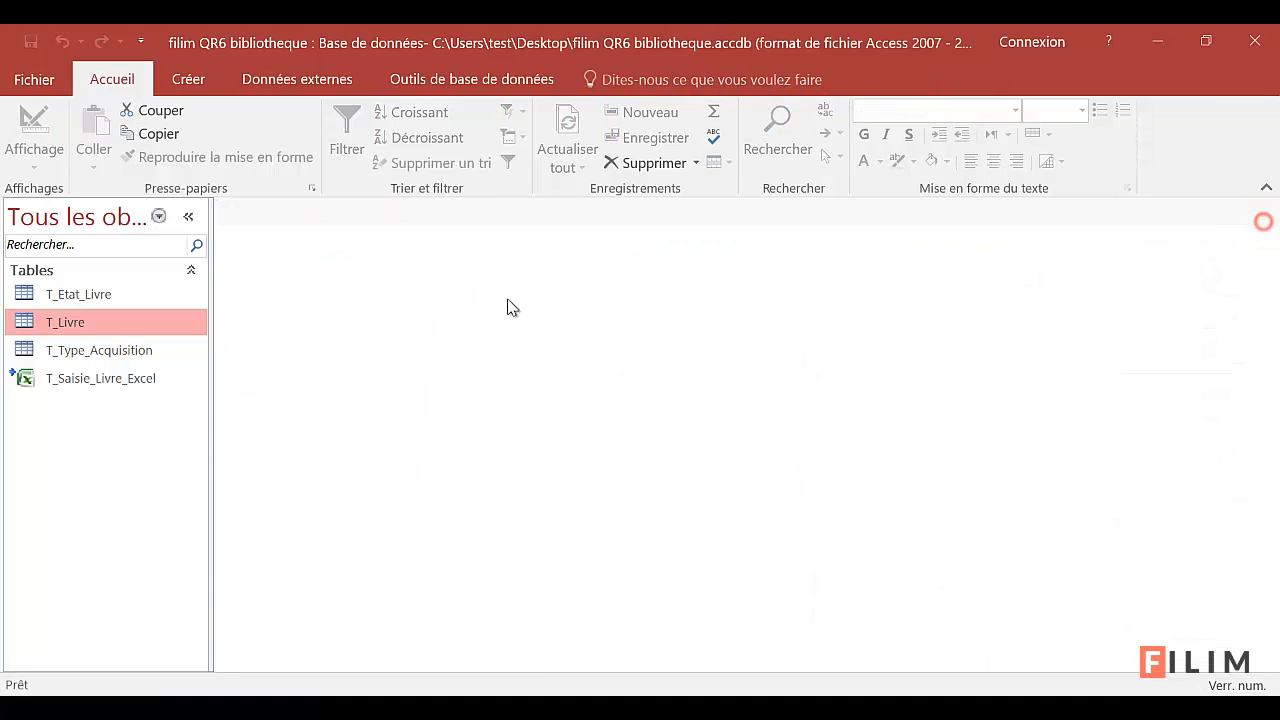
# Create a new query in design view based on T_Saisie_Livre_Excel, enlarging the design grid and widening the table's field list
pyautogui.click(184, 88)
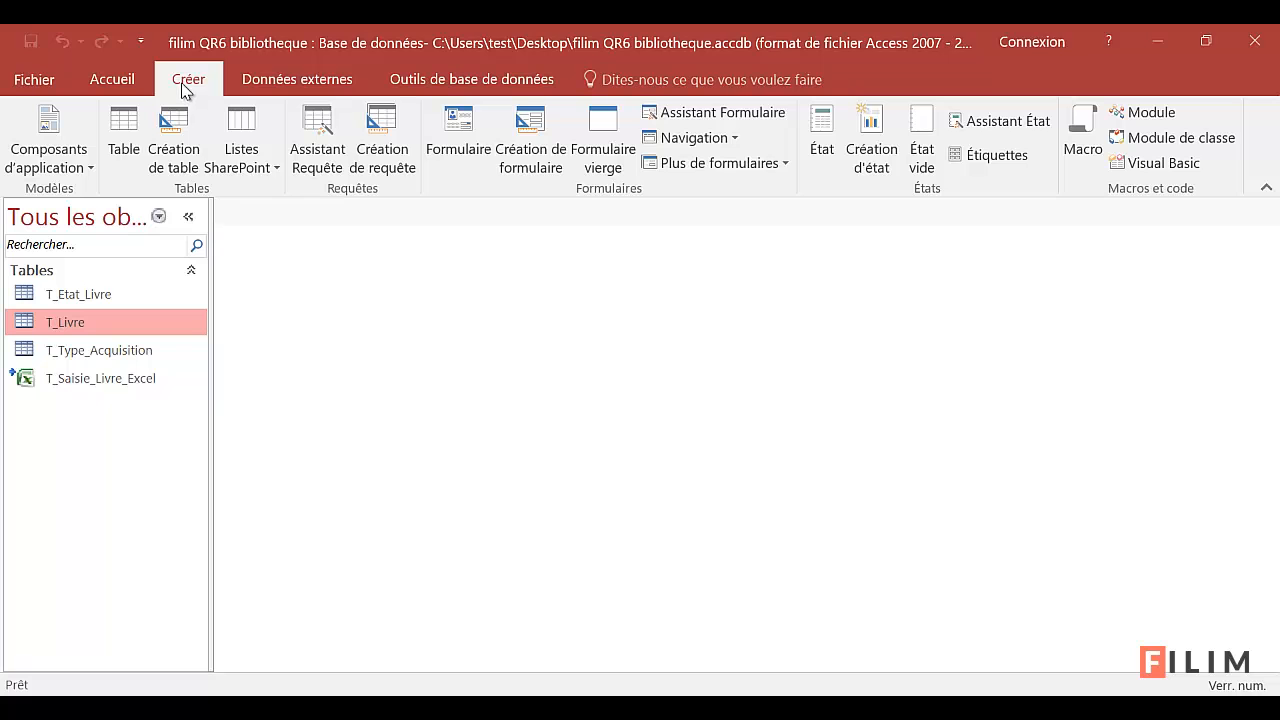
pyautogui.click(392, 137)
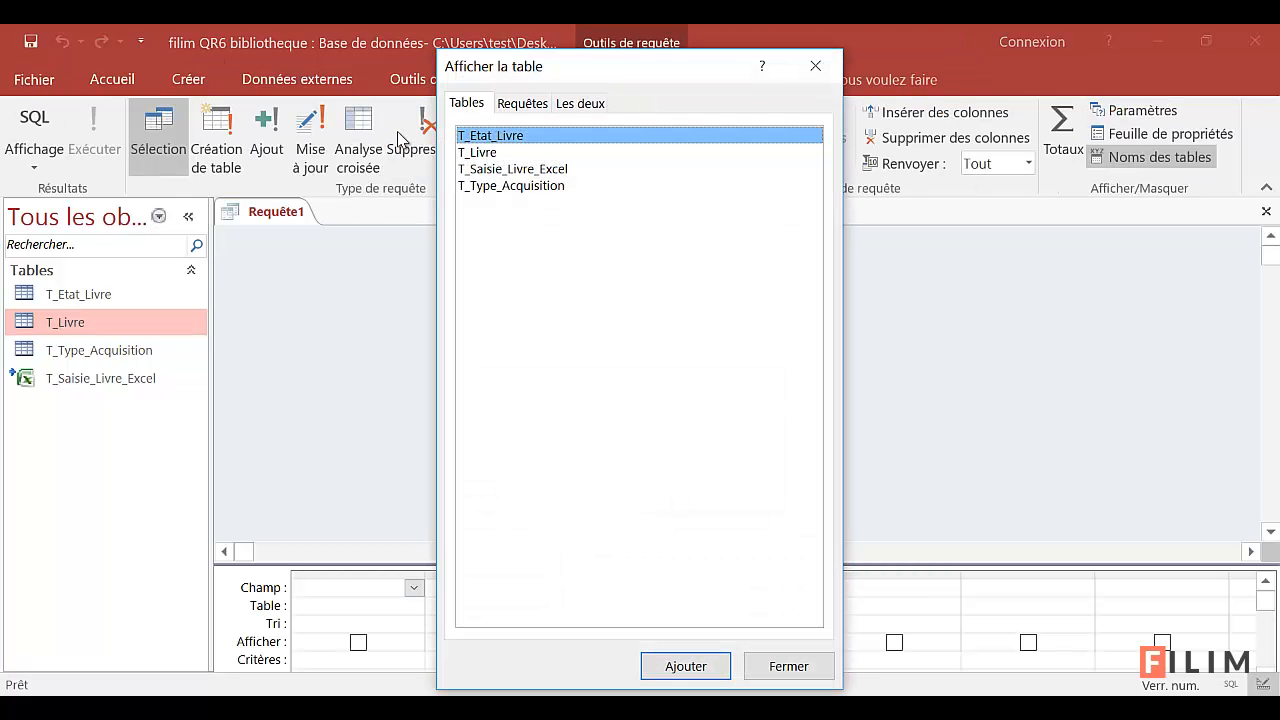
pyautogui.doubleClick(541, 170)
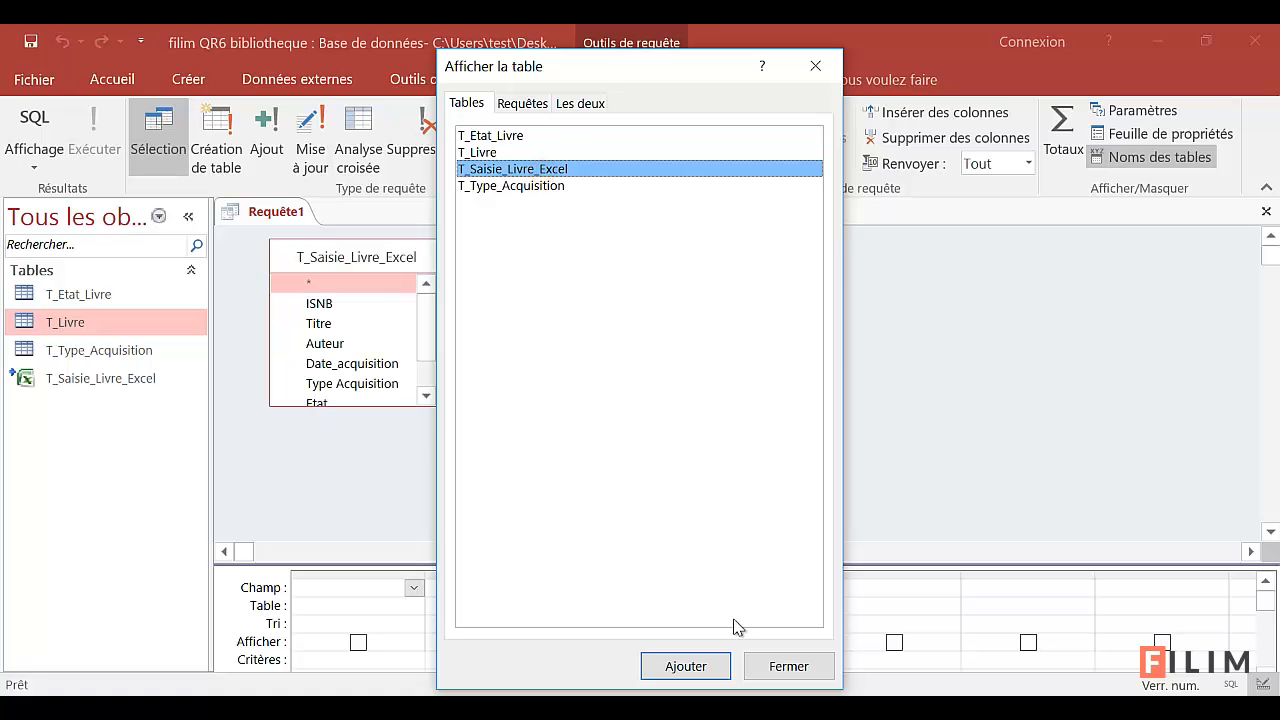
pyautogui.click(770, 666)
pyautogui.moveTo(500, 563); pyautogui.dragTo(474, 451)
pyautogui.click(437, 401)
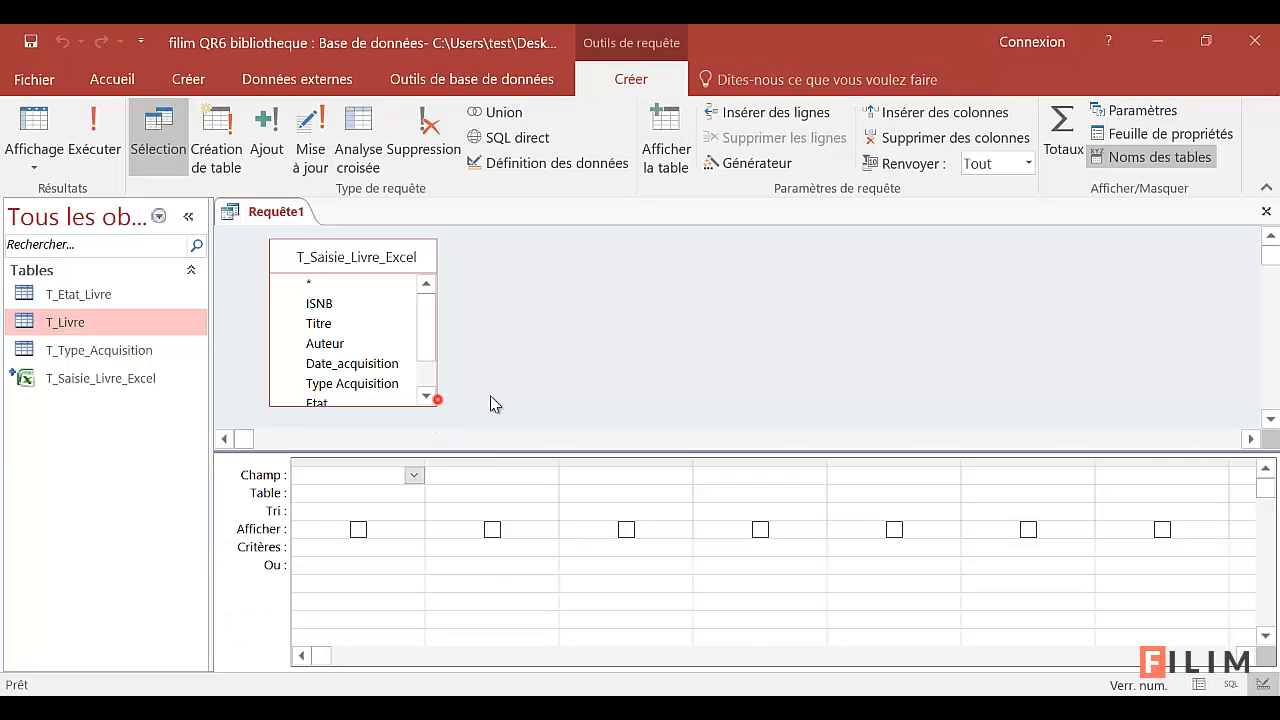
pyautogui.moveTo(436, 375); pyautogui.dragTo(514, 375)
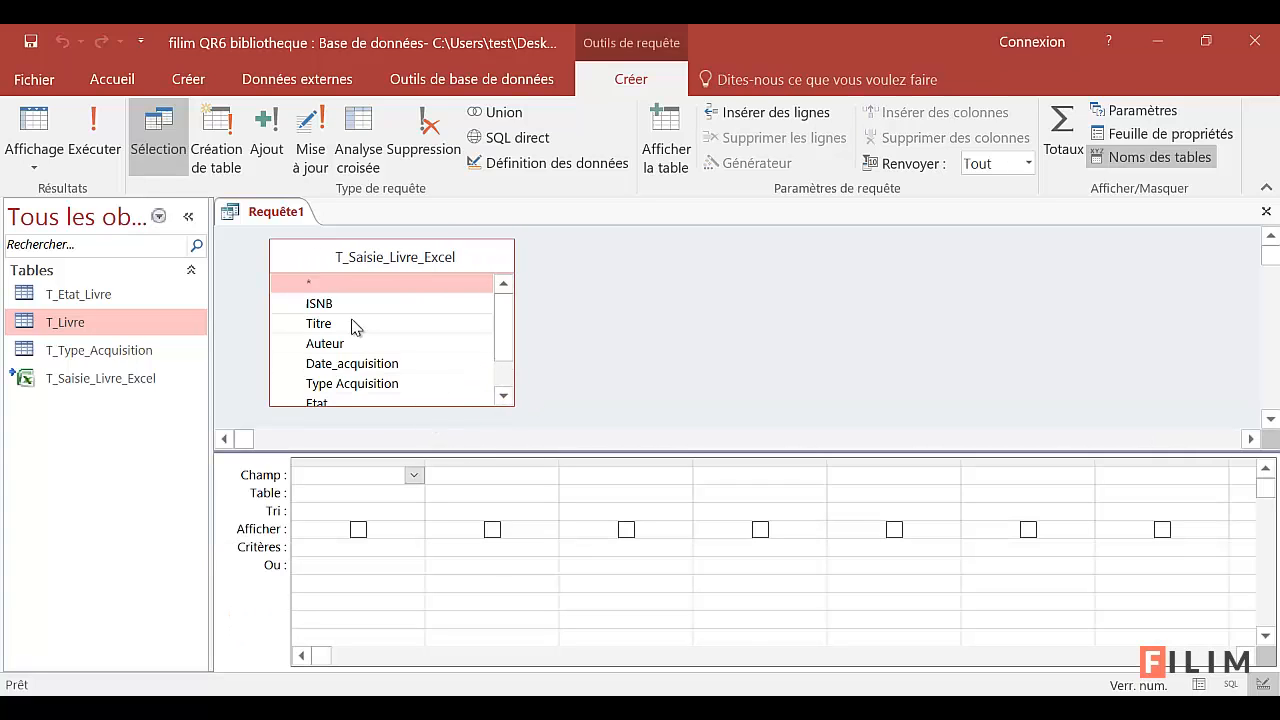
# Add the ISNB, Titre, Auteur, Date_acquisition, Id_Type_Acquisition and Id_Etat fields to the query grid
pyautogui.doubleClick(348, 308)
pyautogui.doubleClick(337, 323)
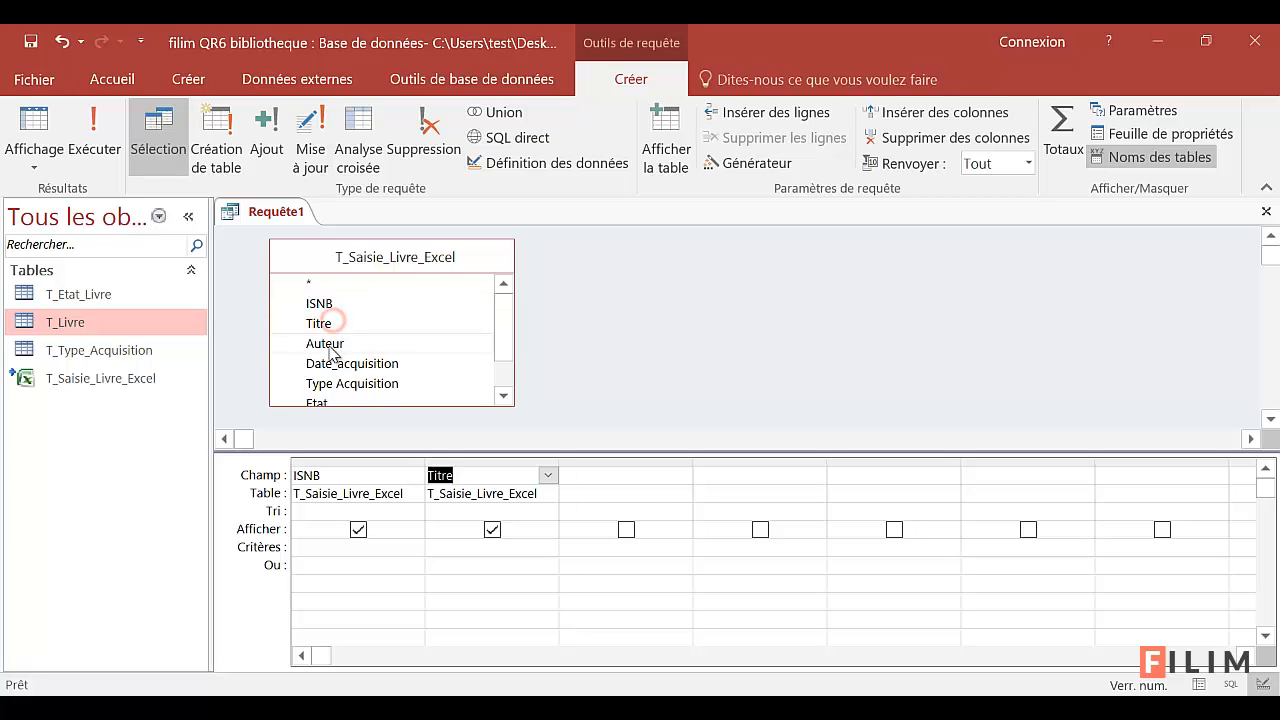
pyautogui.doubleClick(356, 343)
pyautogui.click(361, 366)
pyautogui.doubleClick(361, 366)
pyautogui.moveTo(494, 314); pyautogui.dragTo(500, 342)
pyautogui.doubleClick(363, 381)
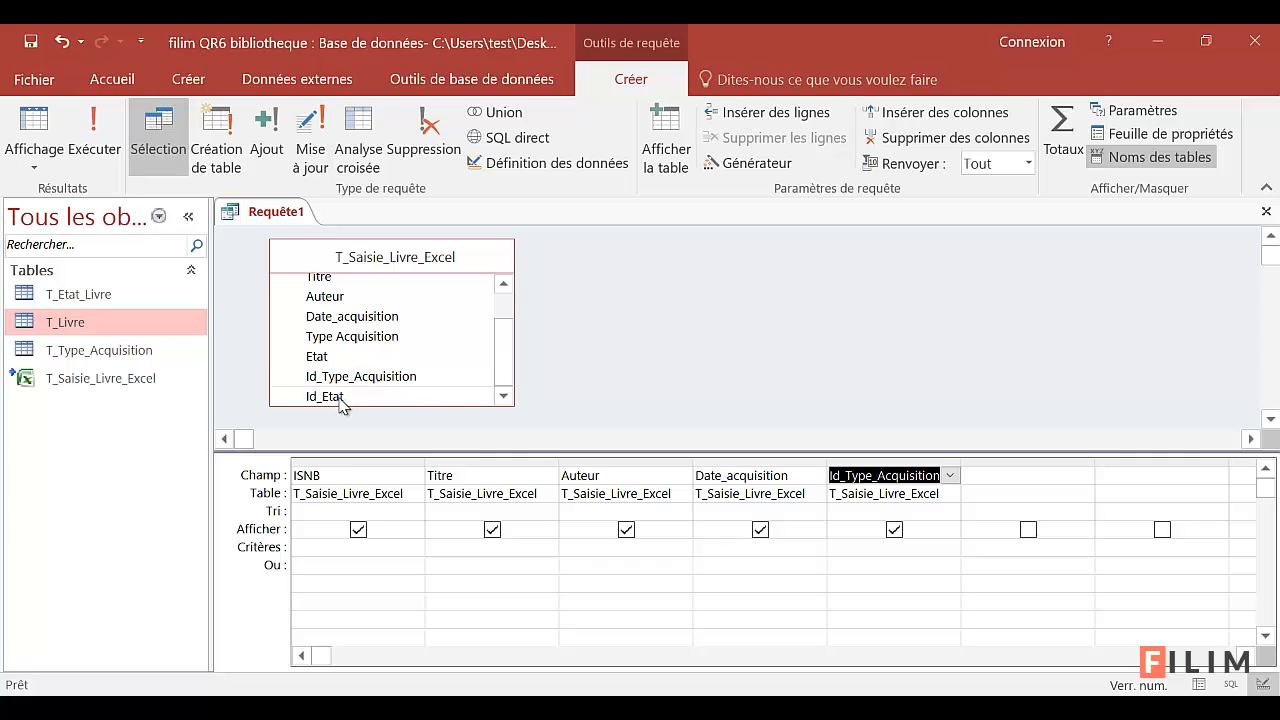
pyautogui.doubleClick(339, 397)
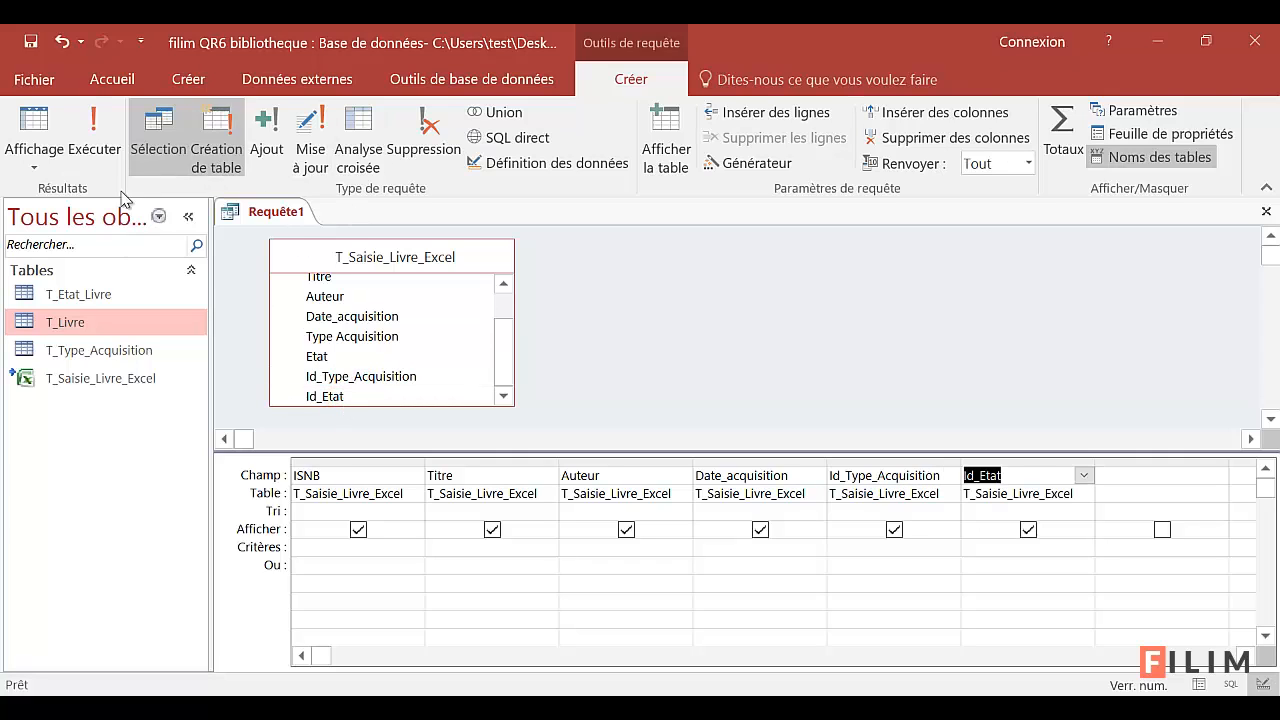
# Turn the query into an append query that adds its records to T_Livre in the current database
pyautogui.click(270, 155)
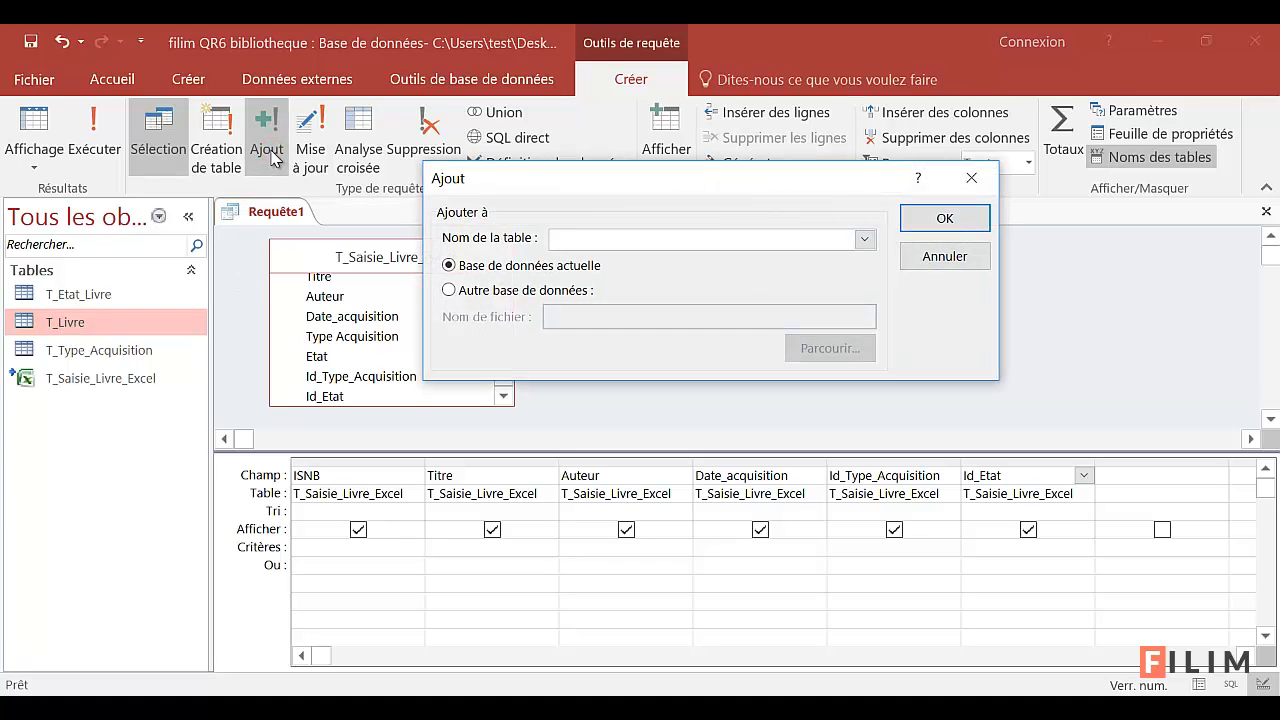
pyautogui.click(865, 240)
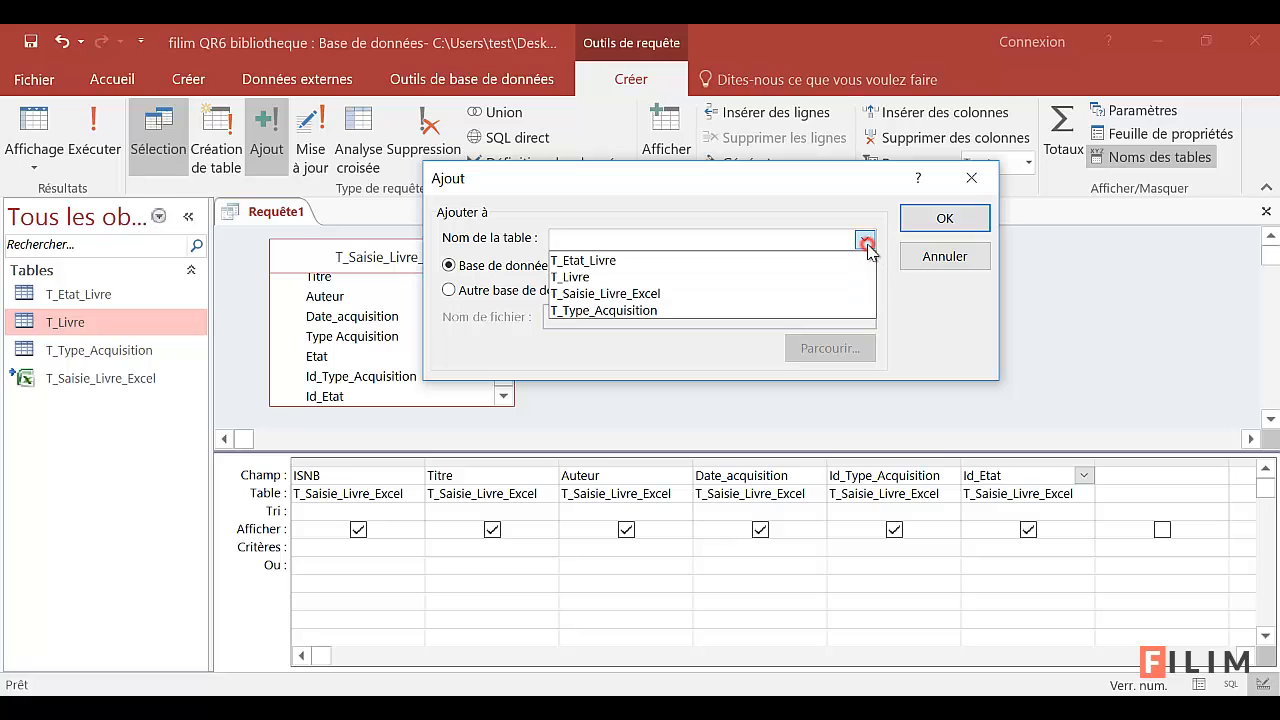
pyautogui.click(714, 277)
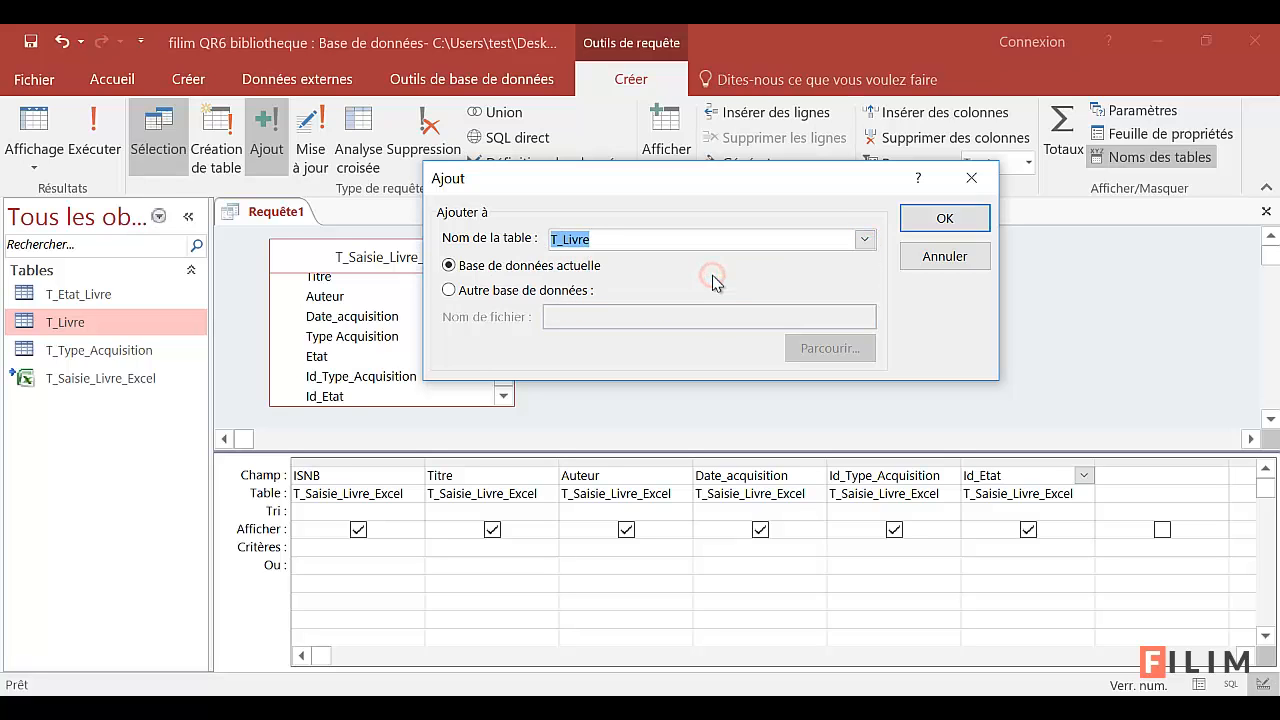
pyautogui.click(917, 213)
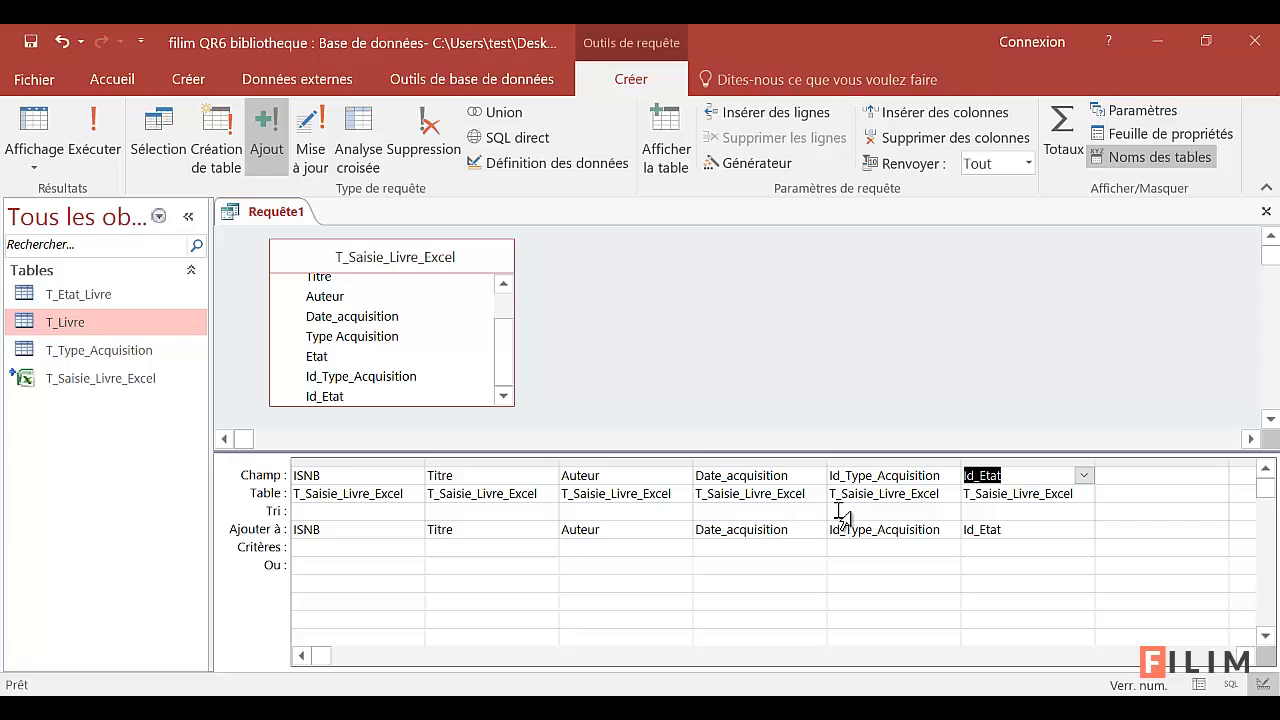
# Review the query's append destinations and map the Titre column to T_Livre's titre field
pyautogui.click(1000, 477)
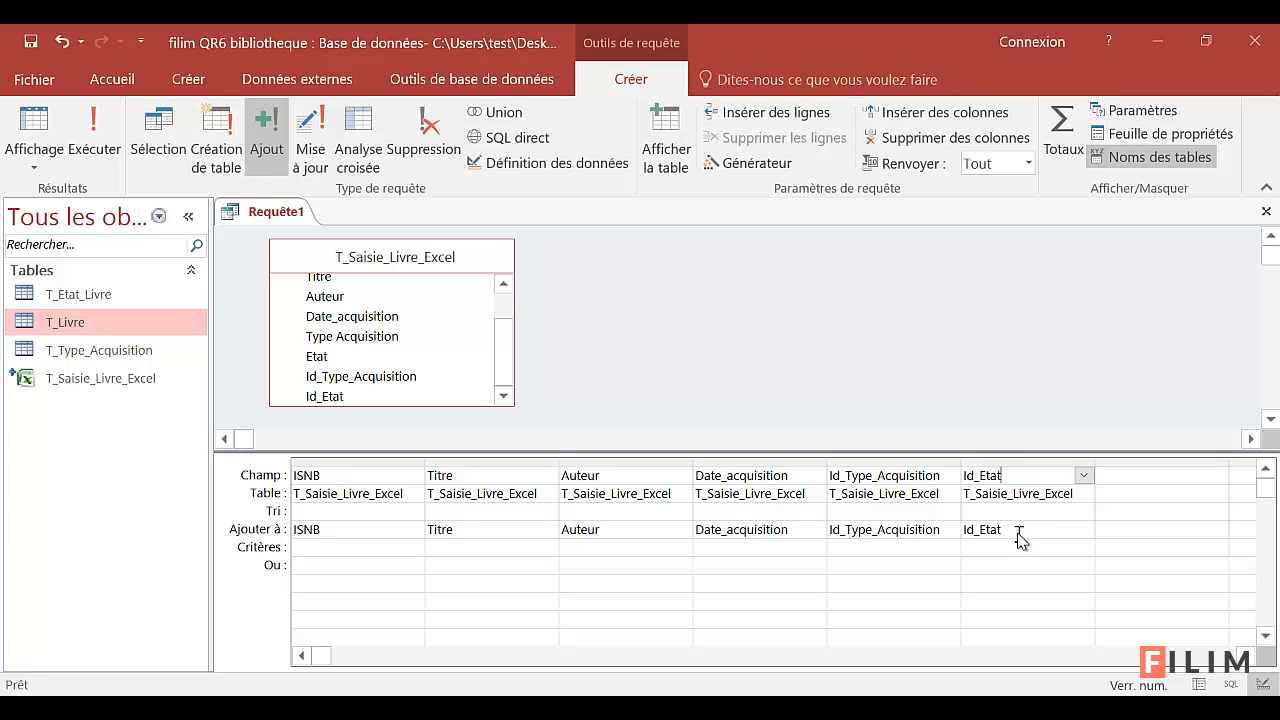
pyautogui.click(1019, 533)
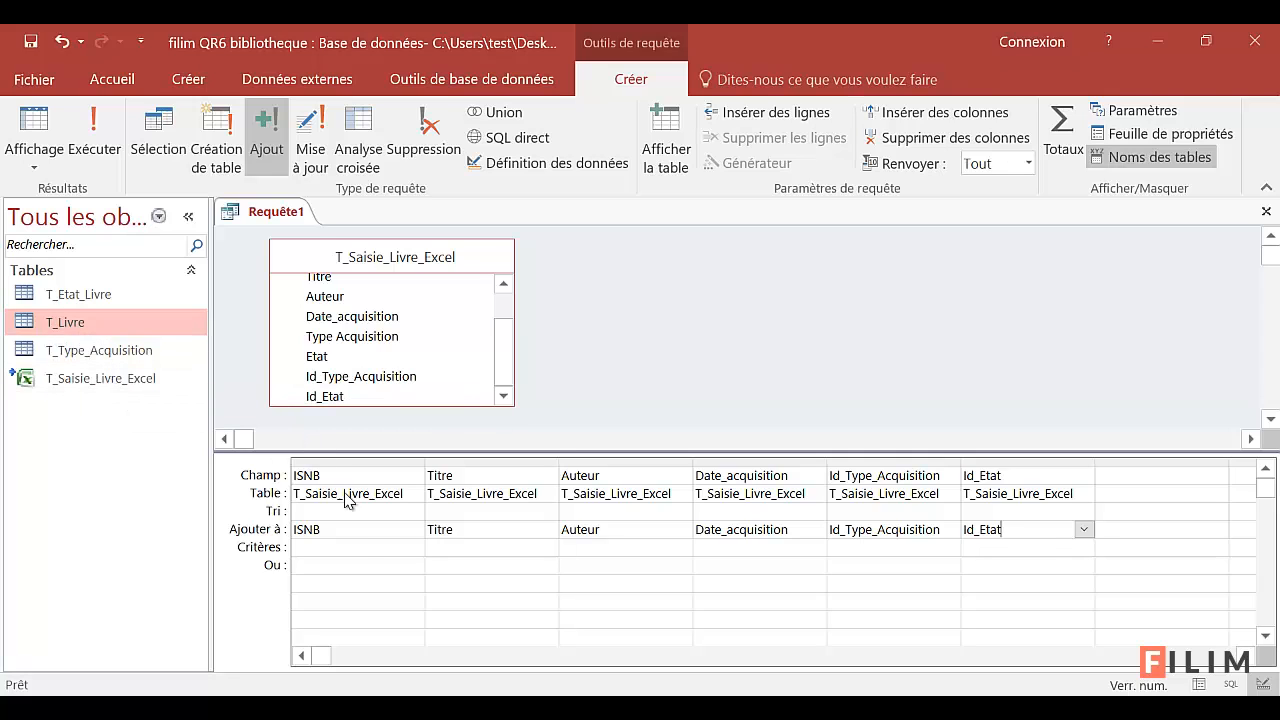
pyautogui.click(500, 531)
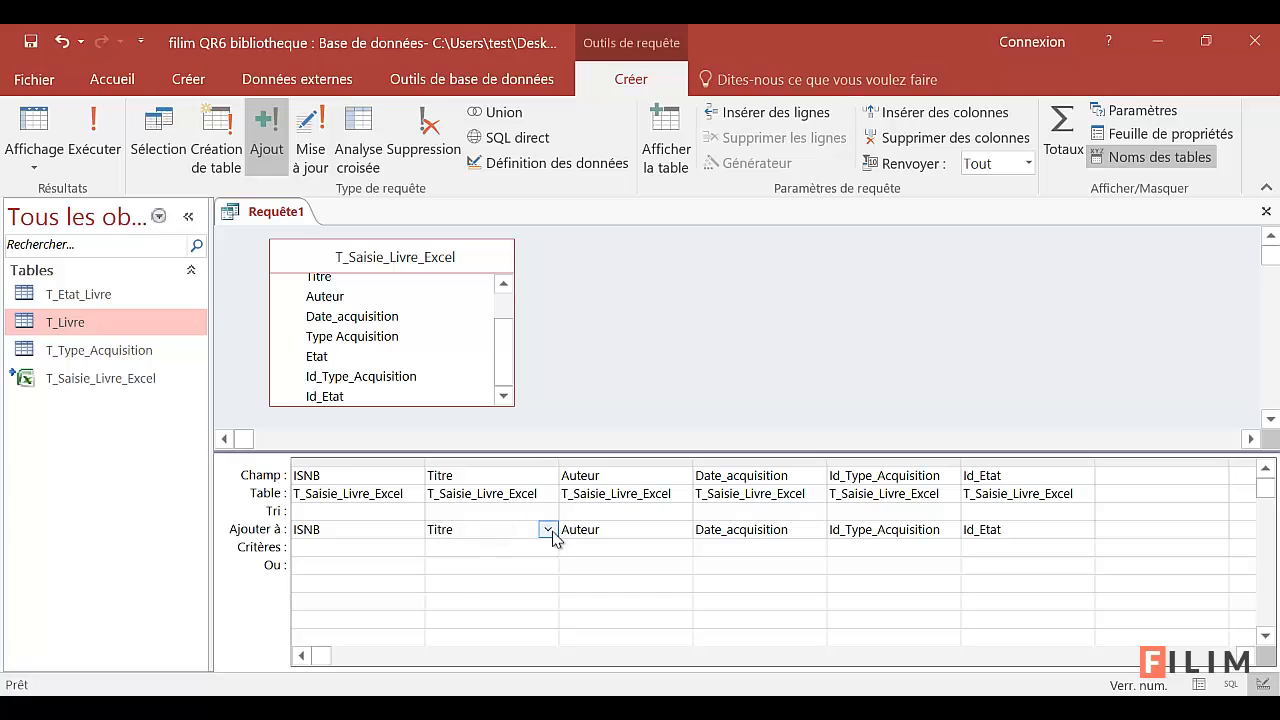
pyautogui.click(549, 530)
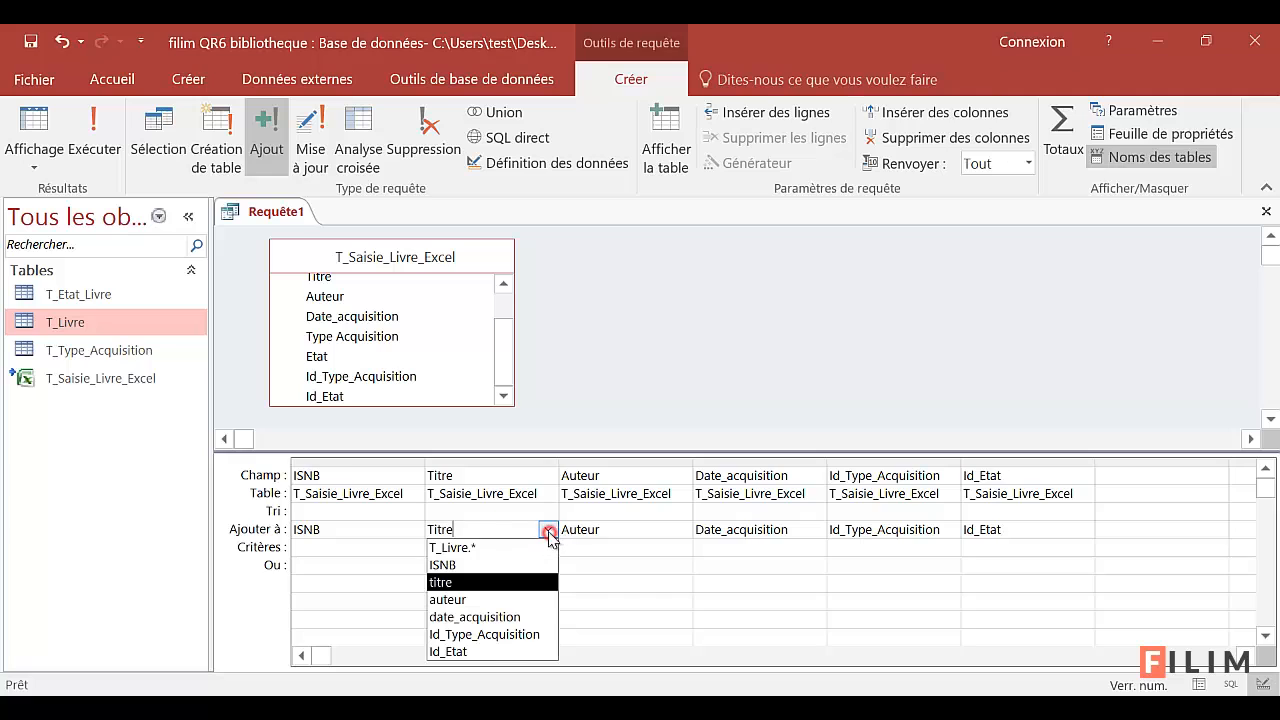
pyautogui.click(484, 583)
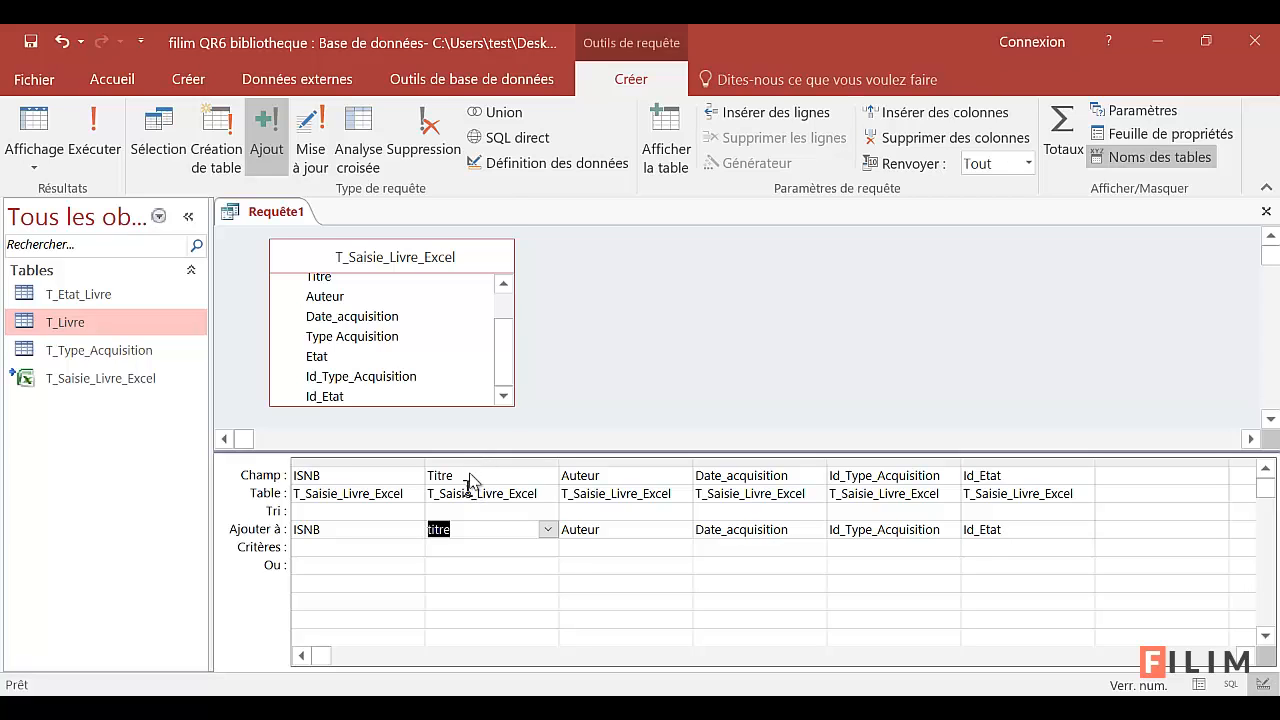
pyautogui.click(362, 338)
pyautogui.click(336, 358)
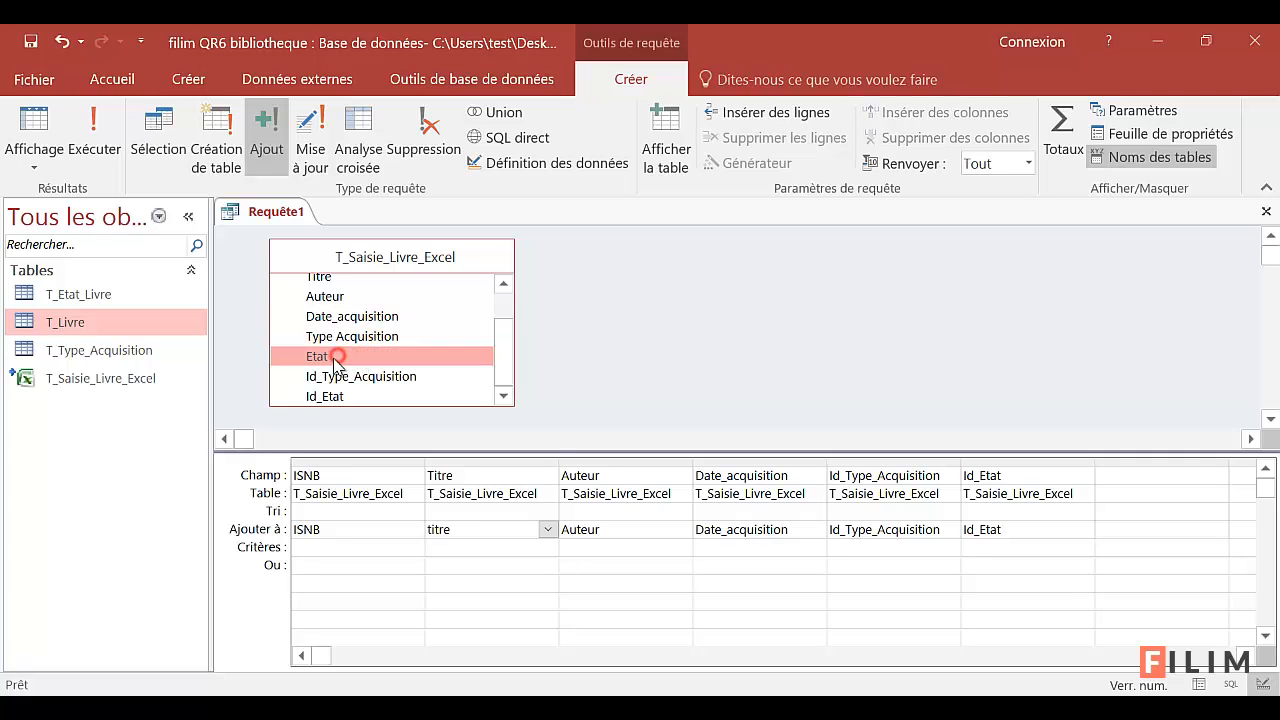
pyautogui.click(557, 330)
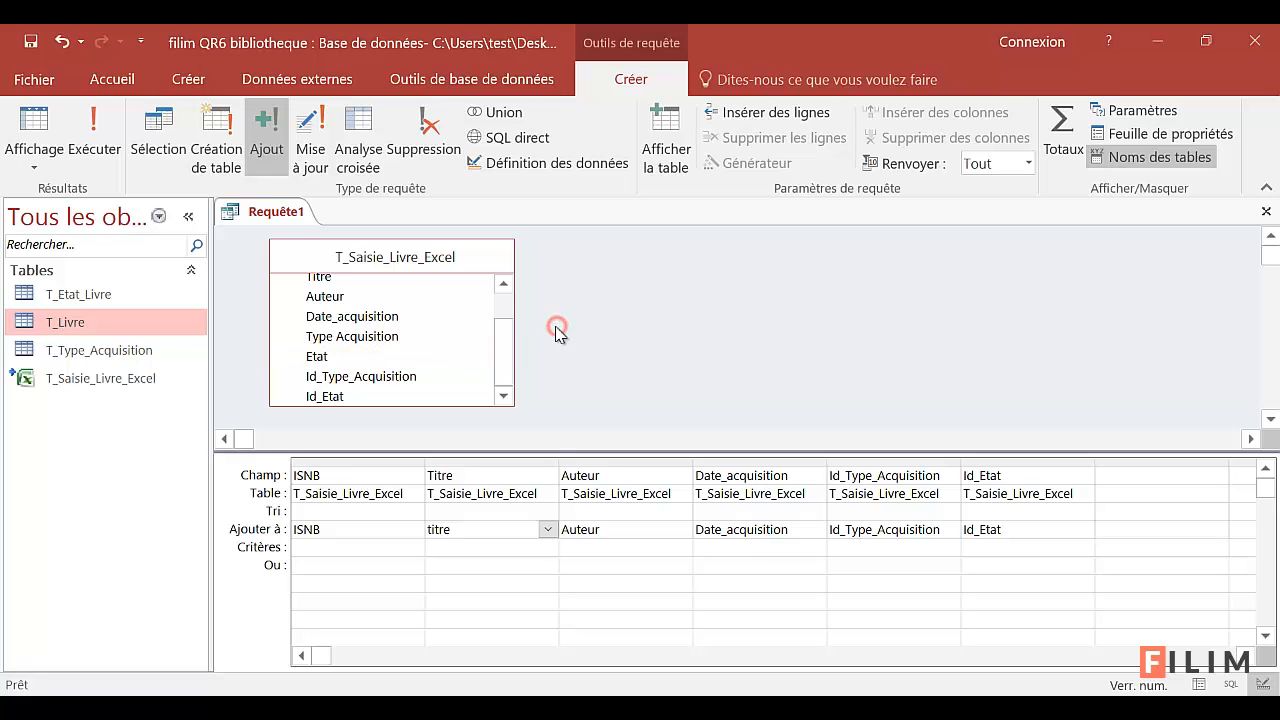
# Save the append query as R_Ajout_T_Livre and close it
pyautogui.hotkey('ctrl', 's')
pyautogui.write('R_Ajout_T_Livre')
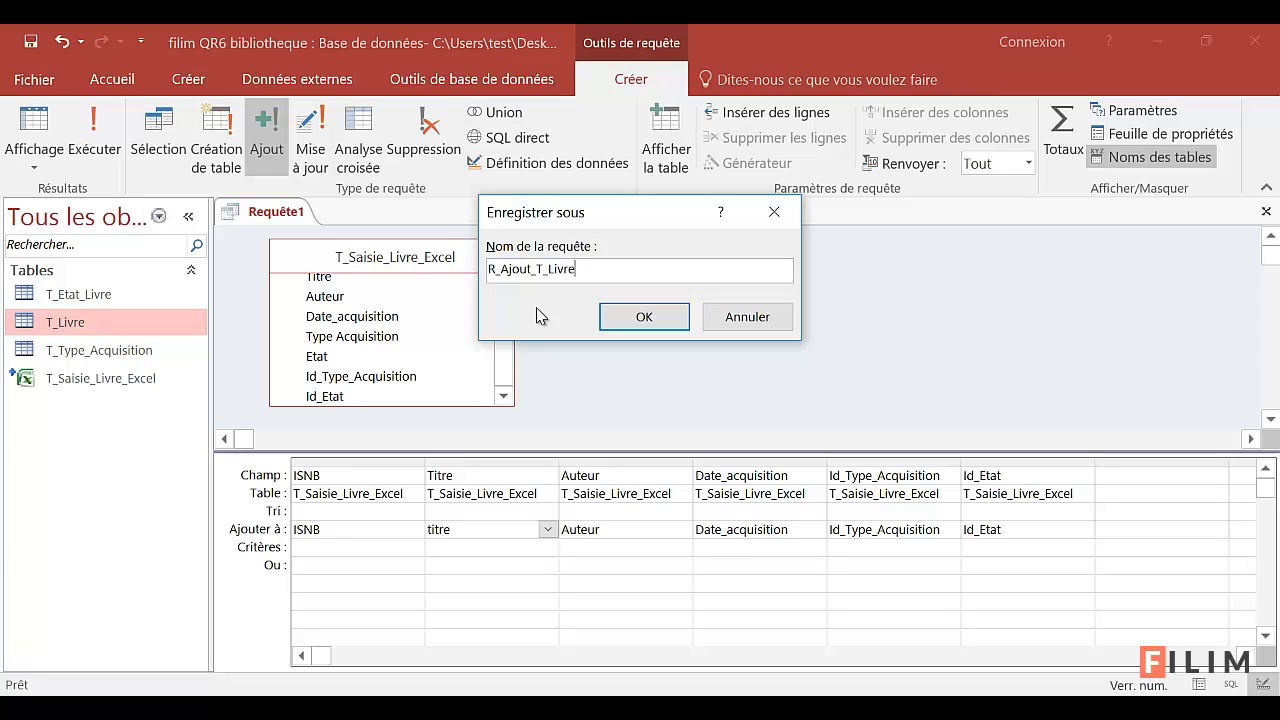
pyautogui.press('Return')
pyautogui.click(1266, 211)
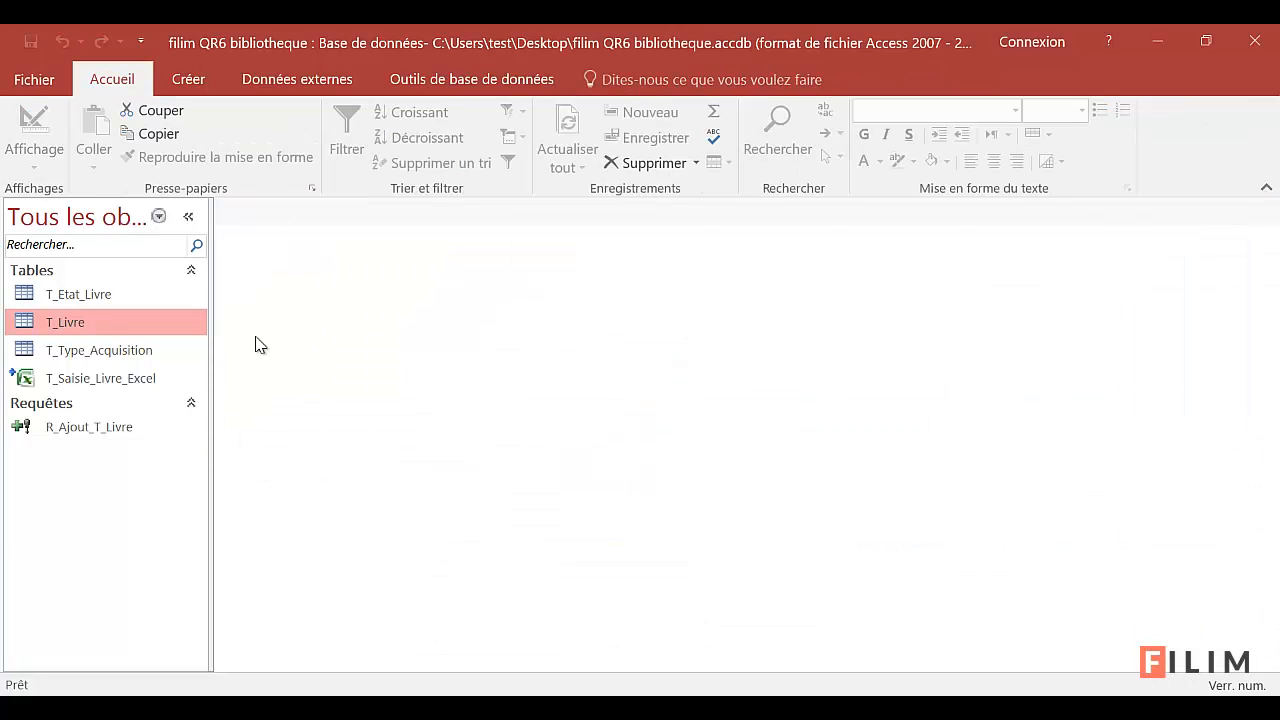
# Run the R_Ajout_T_Livre query and accept appending the rows despite the key violations
pyautogui.click(93, 437)
pyautogui.rightClick(94, 437)
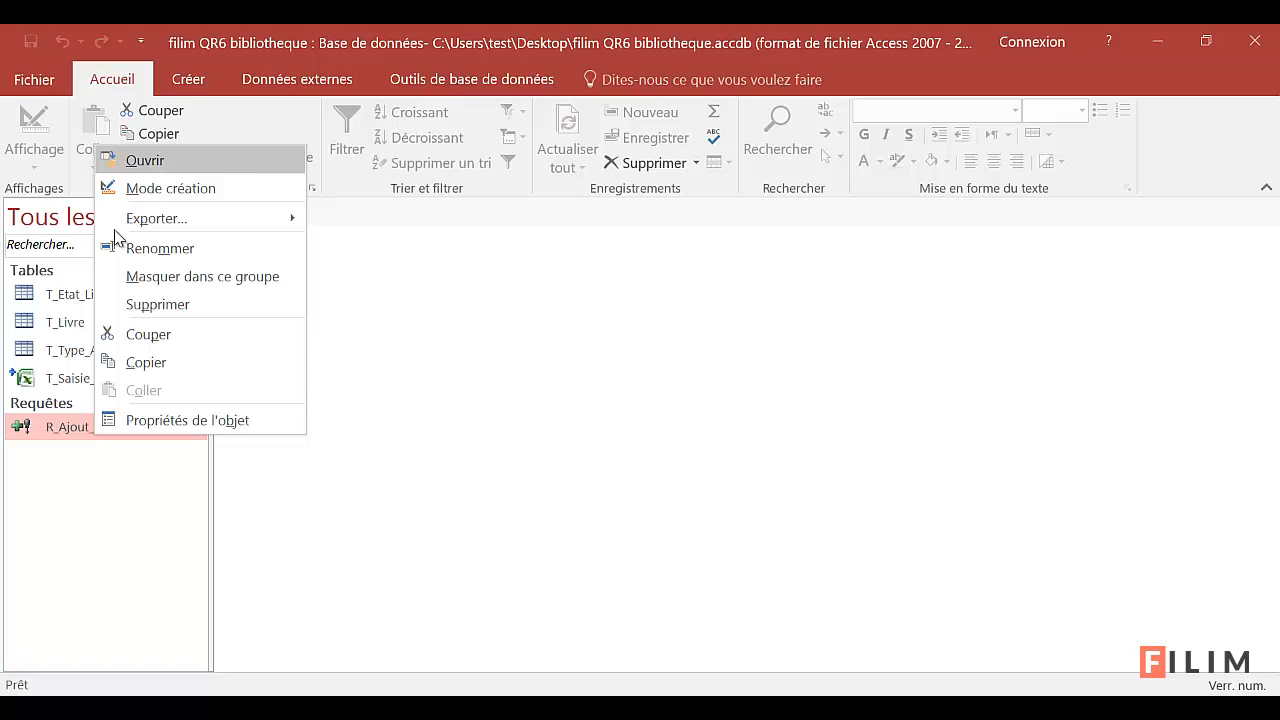
pyautogui.click(71, 462)
pyautogui.doubleClick(85, 427)
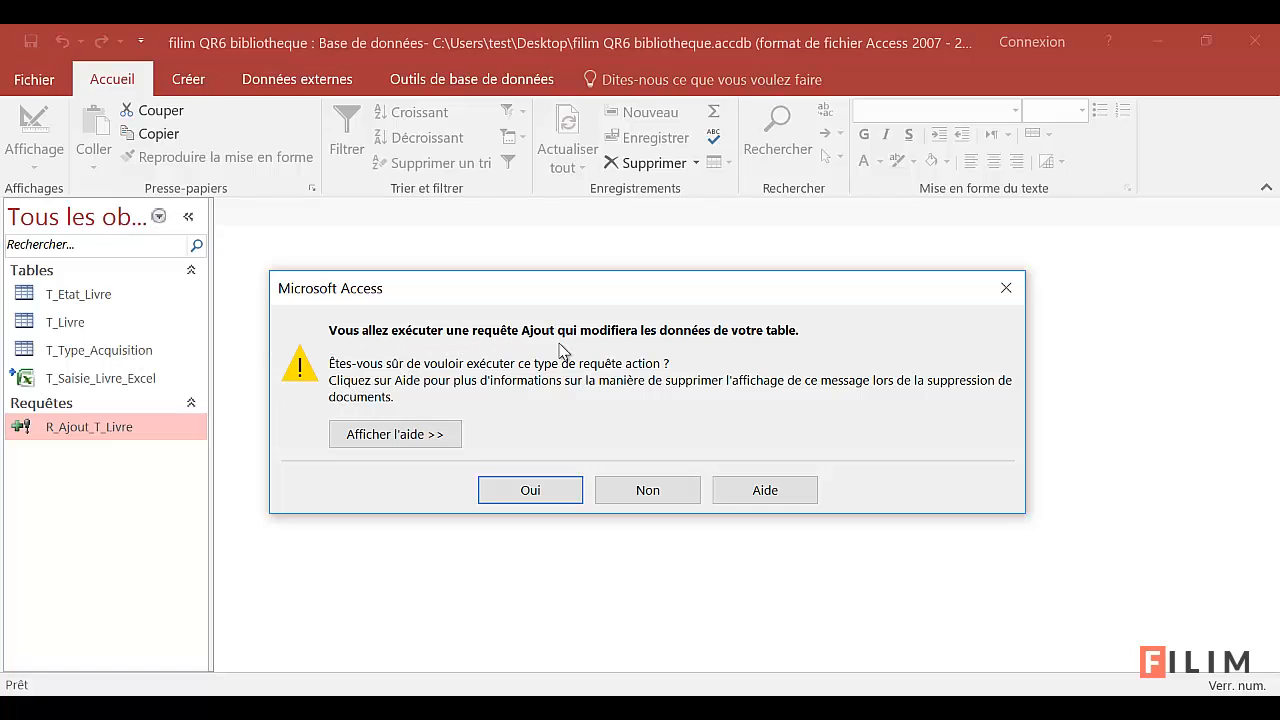
pyautogui.click(566, 490)
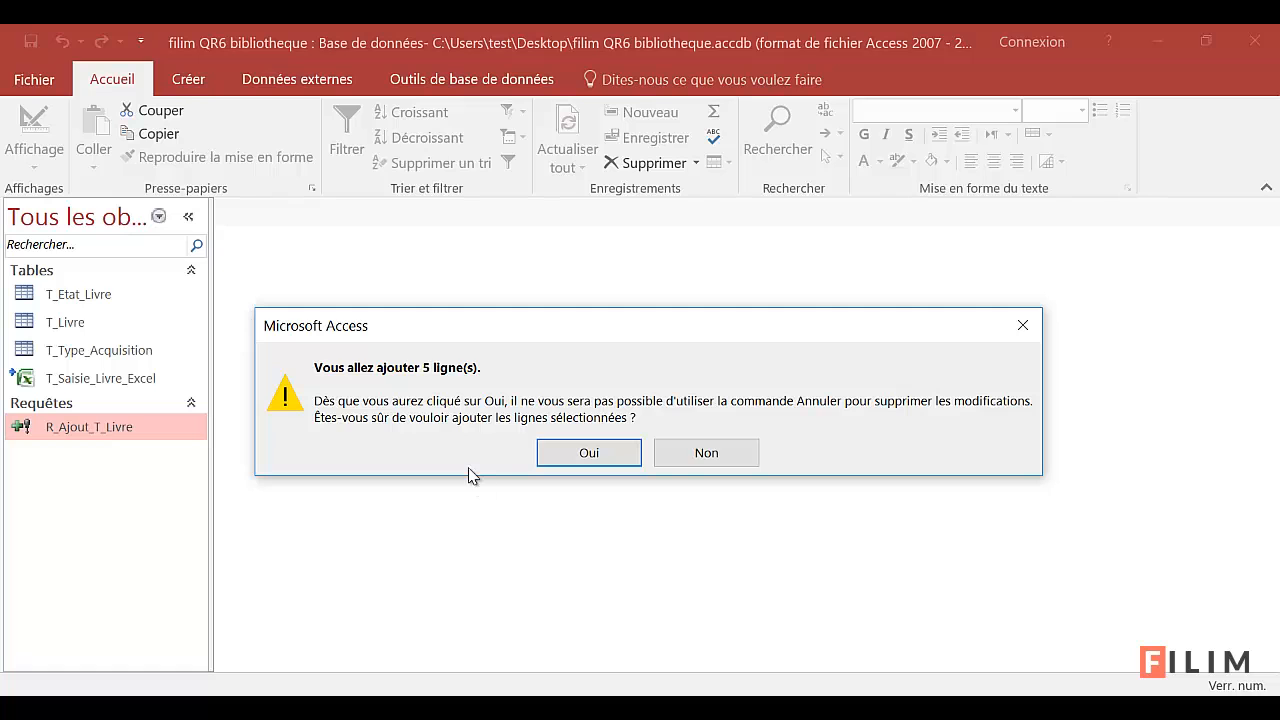
pyautogui.click(557, 450)
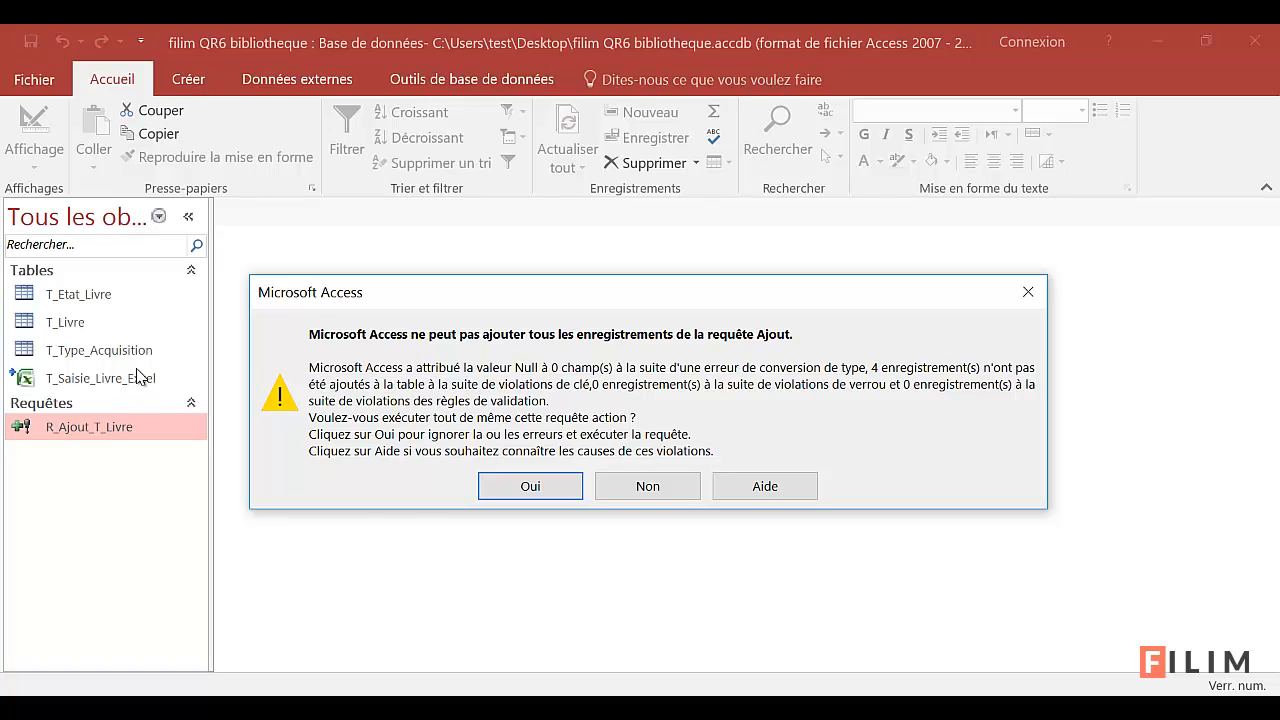
pyautogui.click(487, 495)
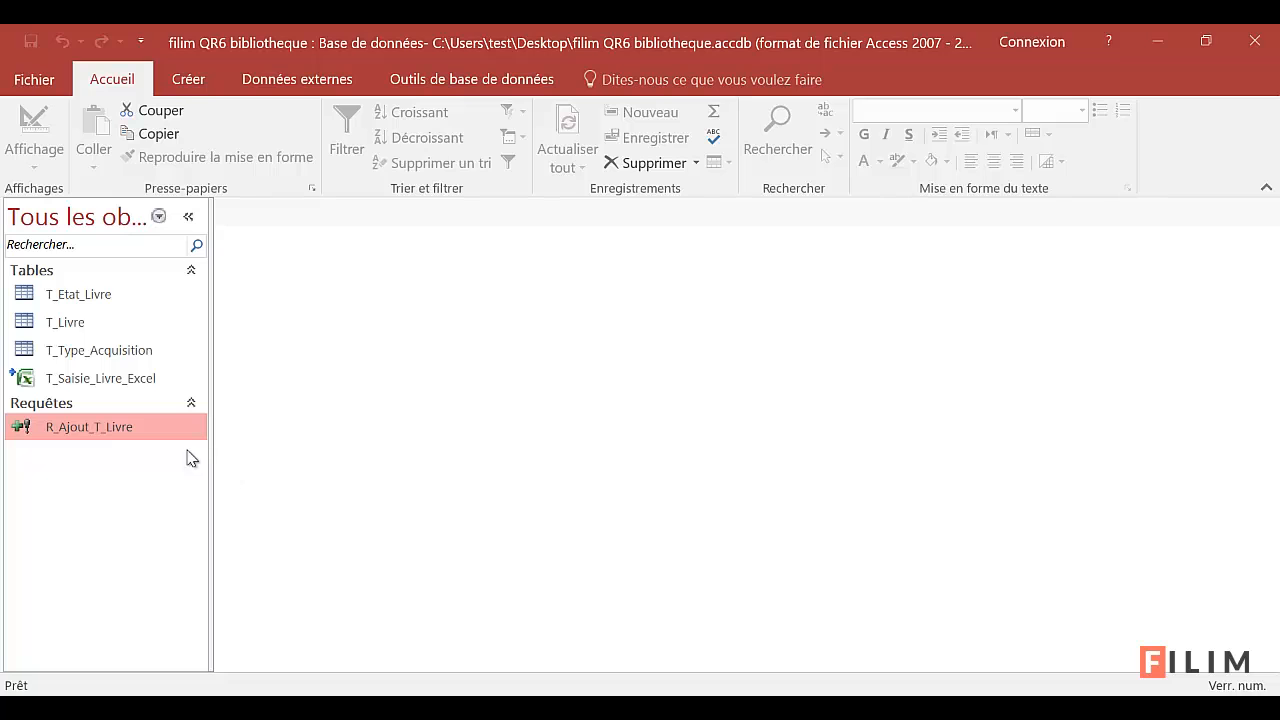
# Open T_Livre, delete the Achile Talon record permanently, and close the table
pyautogui.click(93, 328)
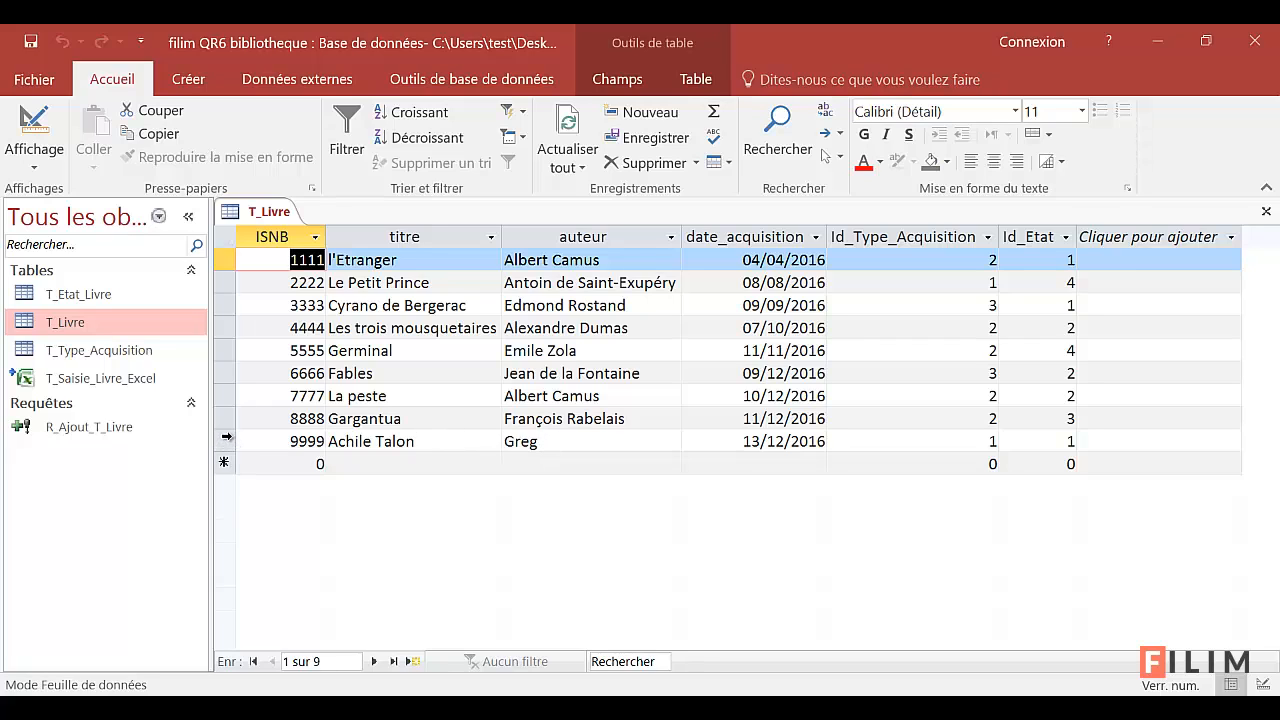
pyautogui.rightClick(226, 439)
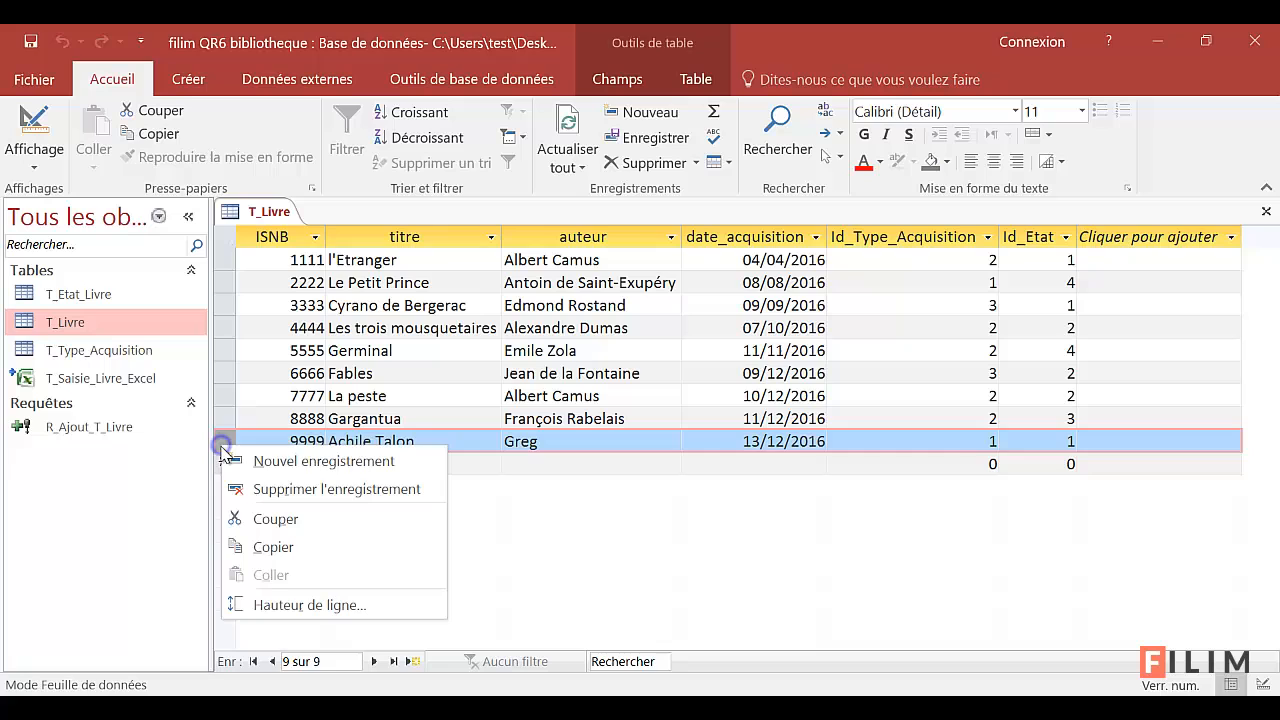
pyautogui.click(252, 489)
pyautogui.click(586, 452)
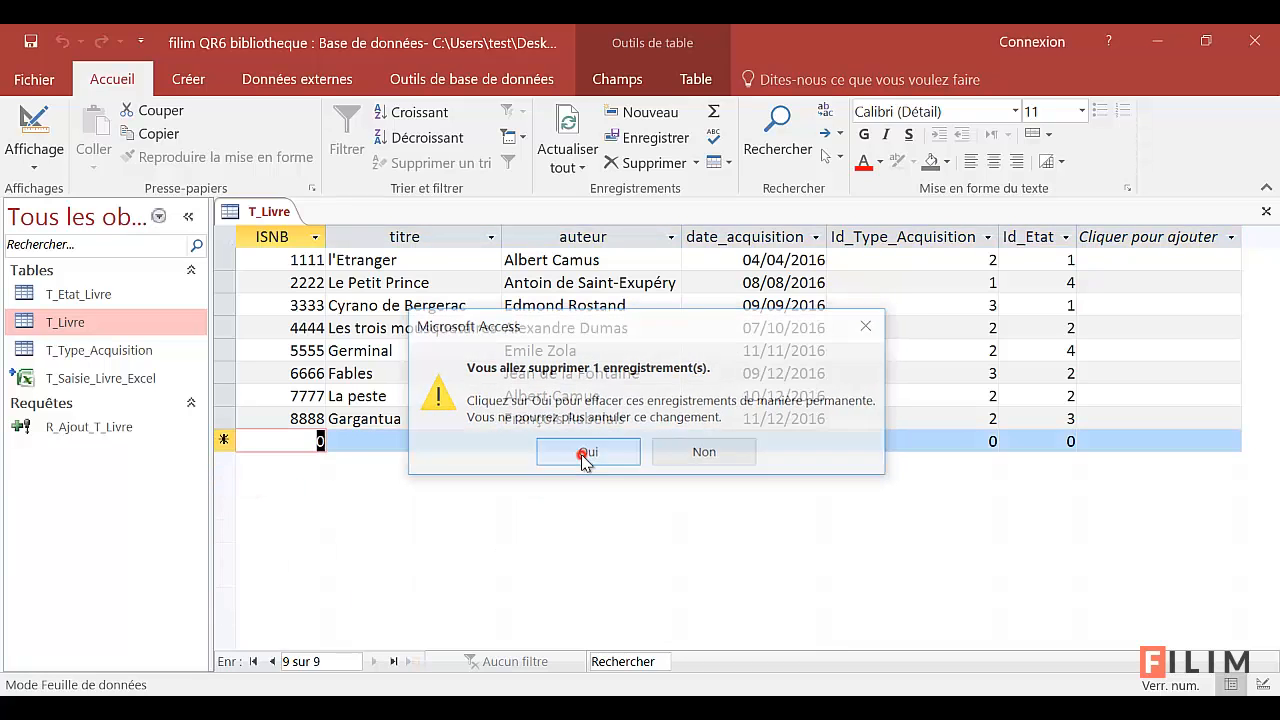
pyautogui.click(1265, 210)
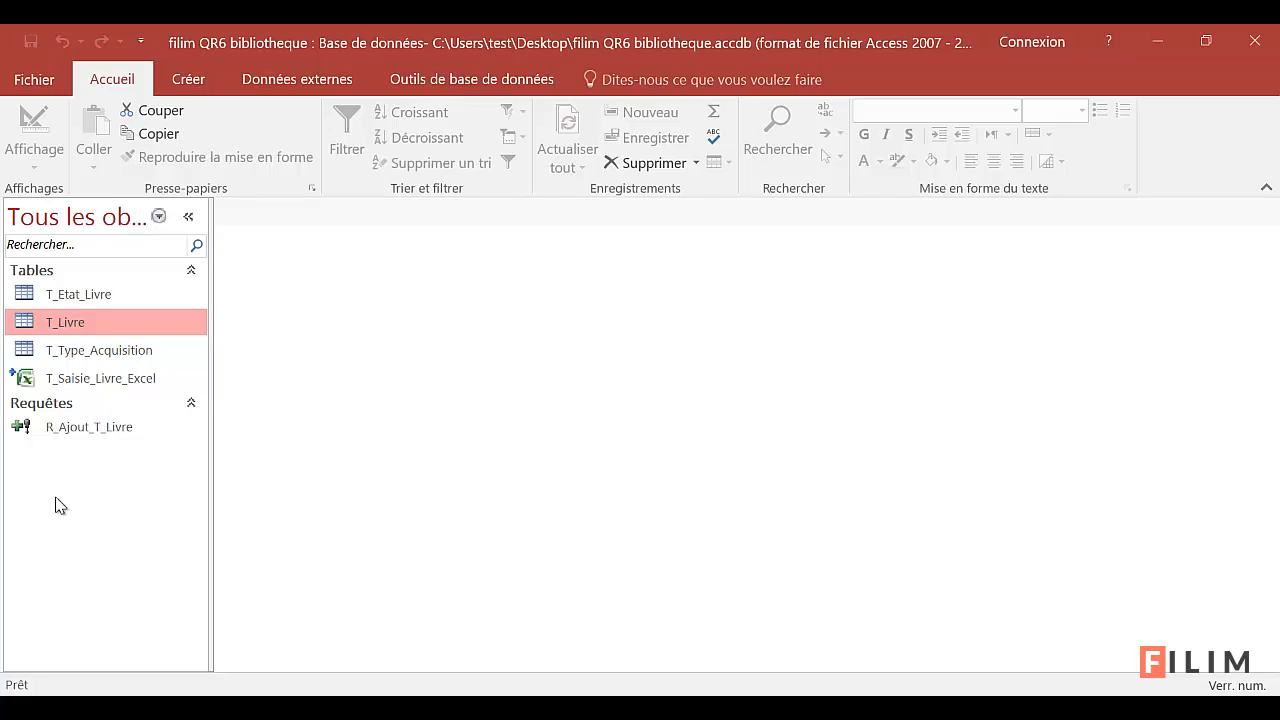
# Create a macro with all actions shown and add an Avertissements action with warnings set to Non
pyautogui.click(200, 86)
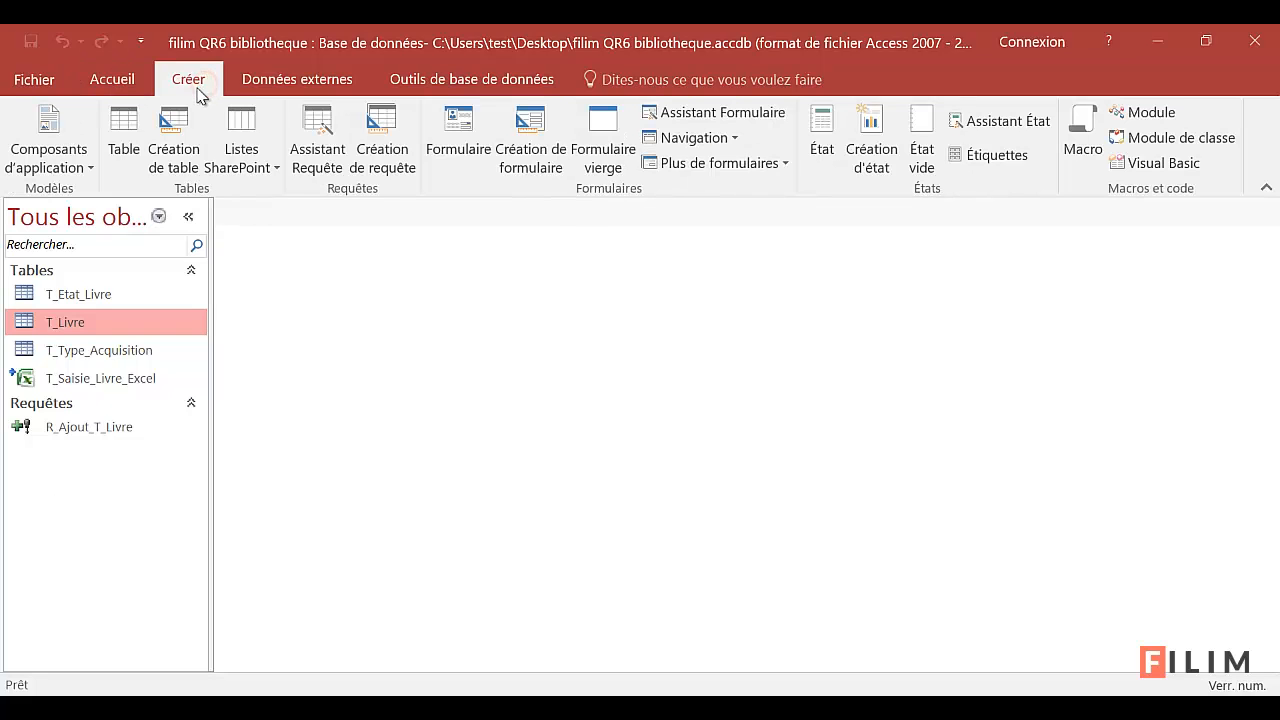
pyautogui.click(1078, 148)
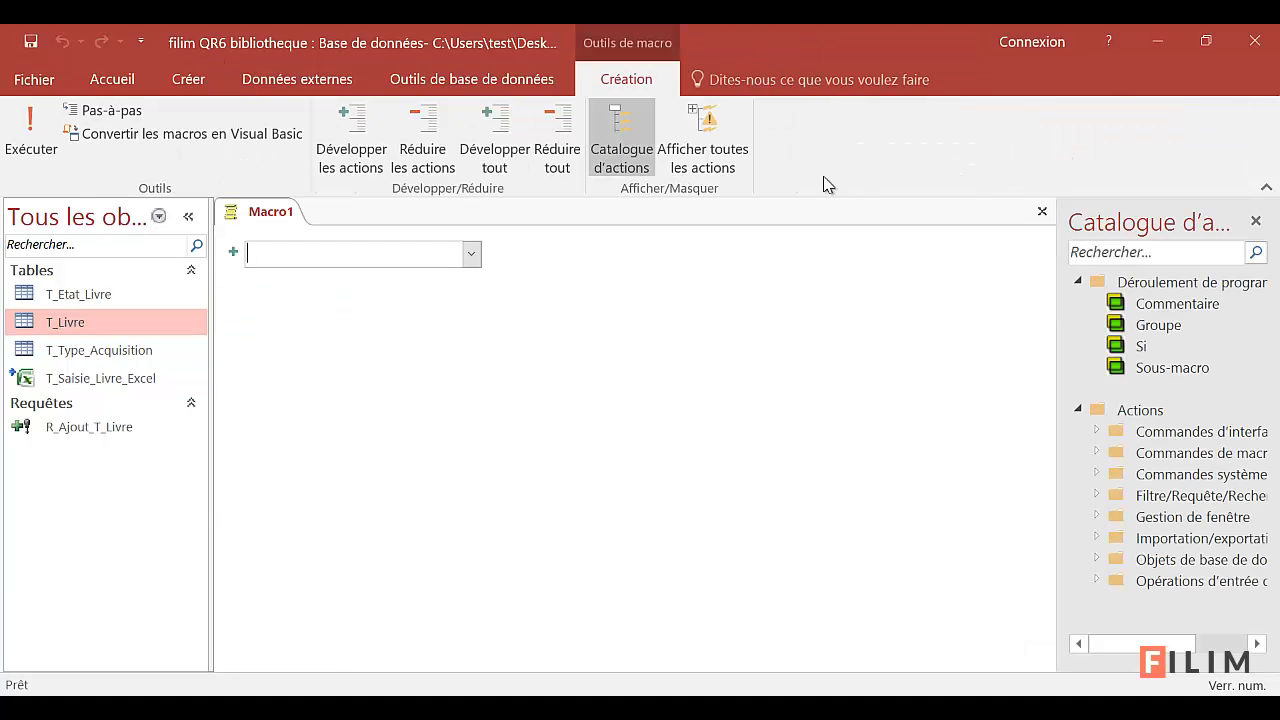
pyautogui.click(711, 138)
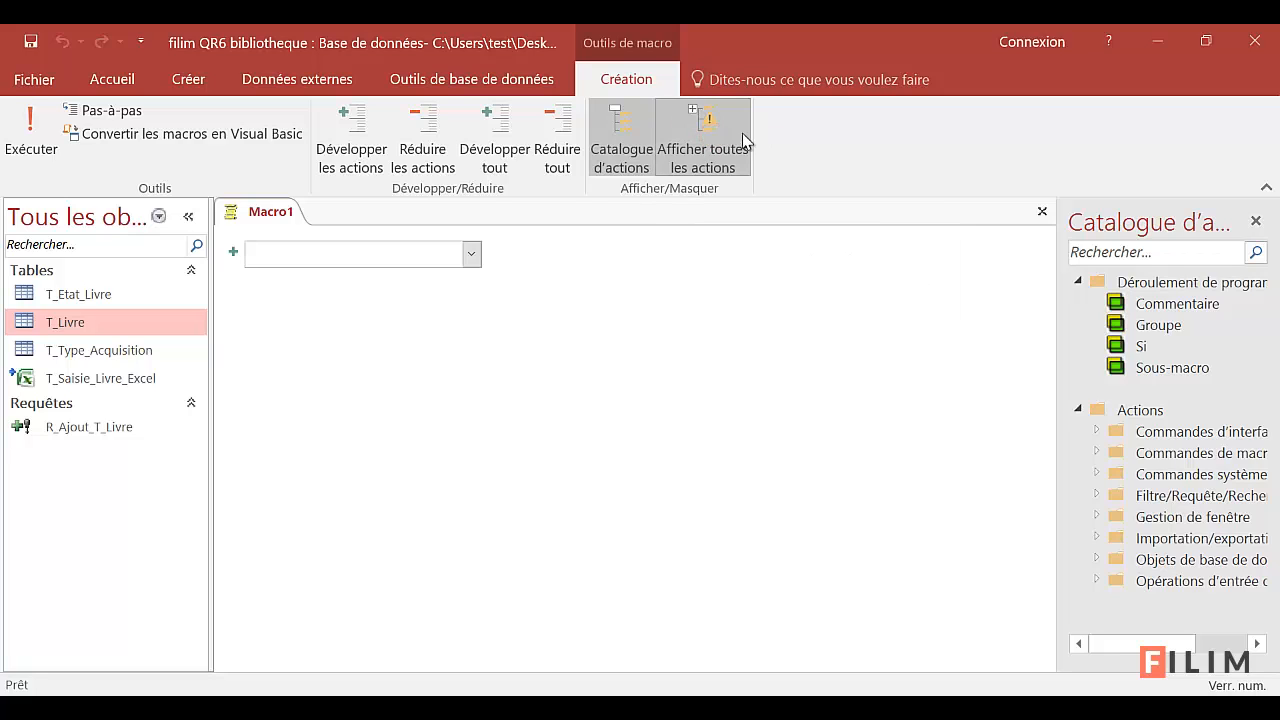
pyautogui.click(331, 261)
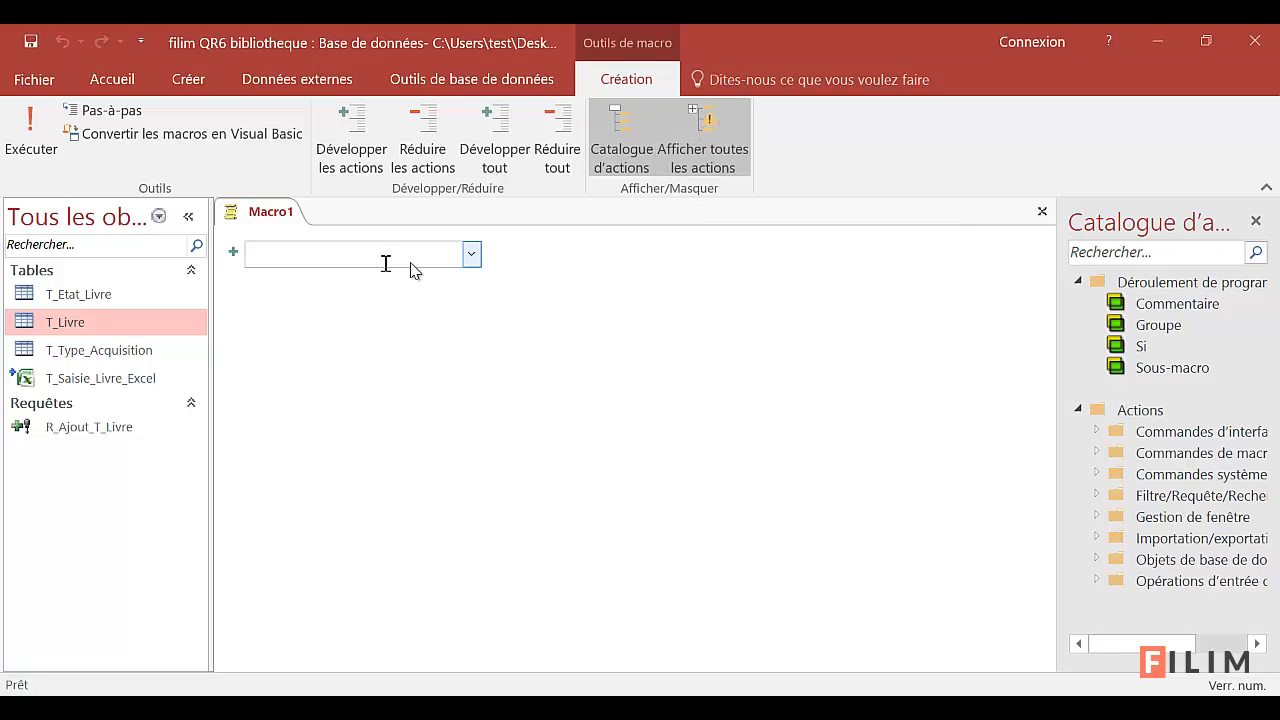
pyautogui.click(473, 256)
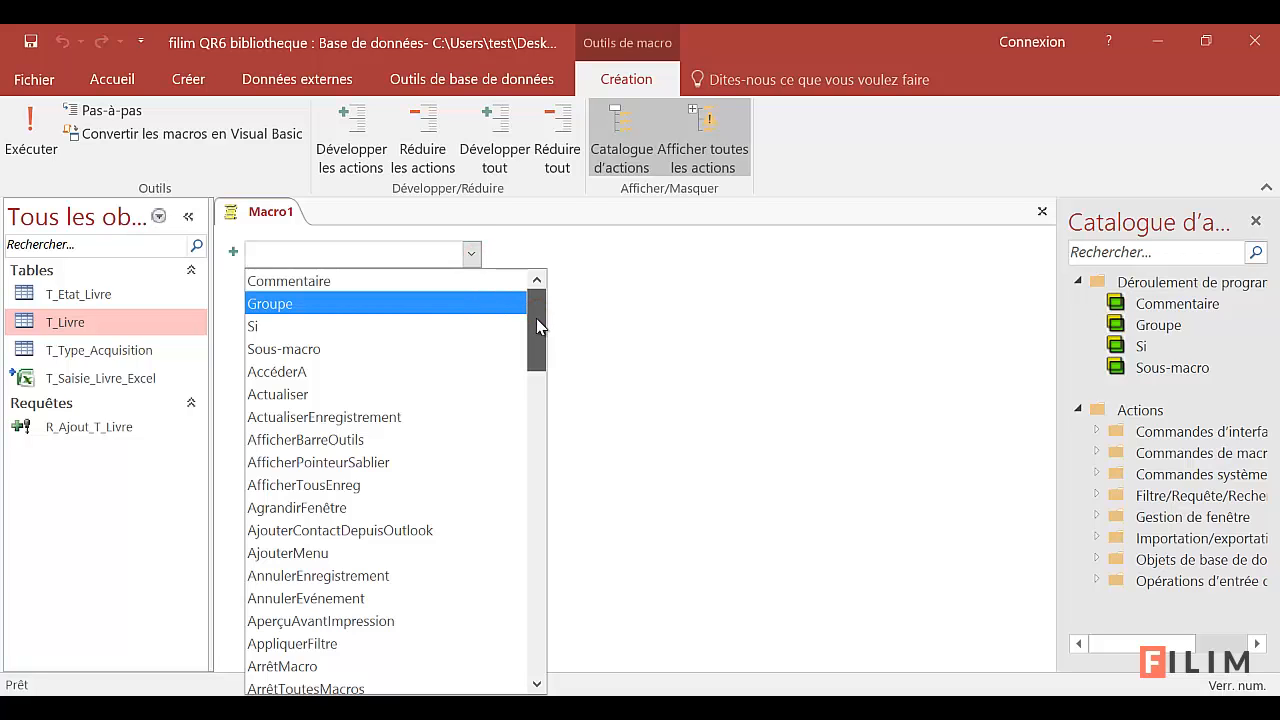
pyautogui.moveTo(536, 318); pyautogui.dragTo(533, 373)
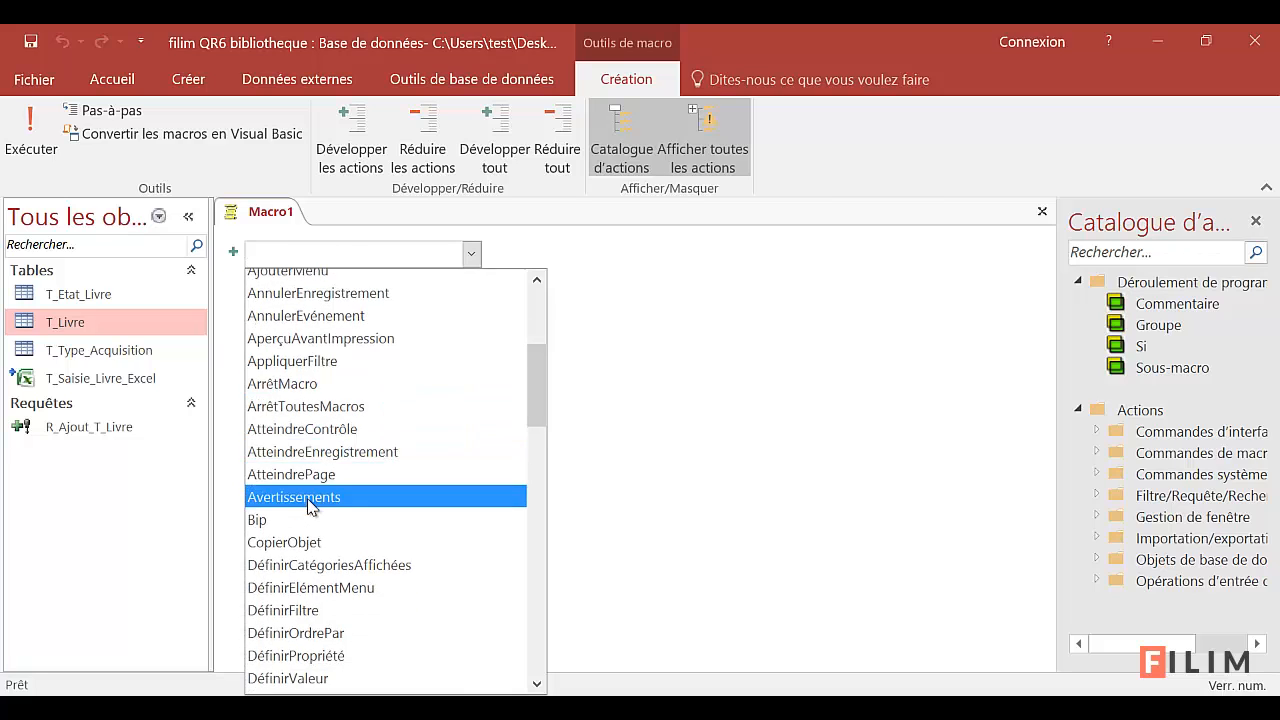
pyautogui.click(305, 497)
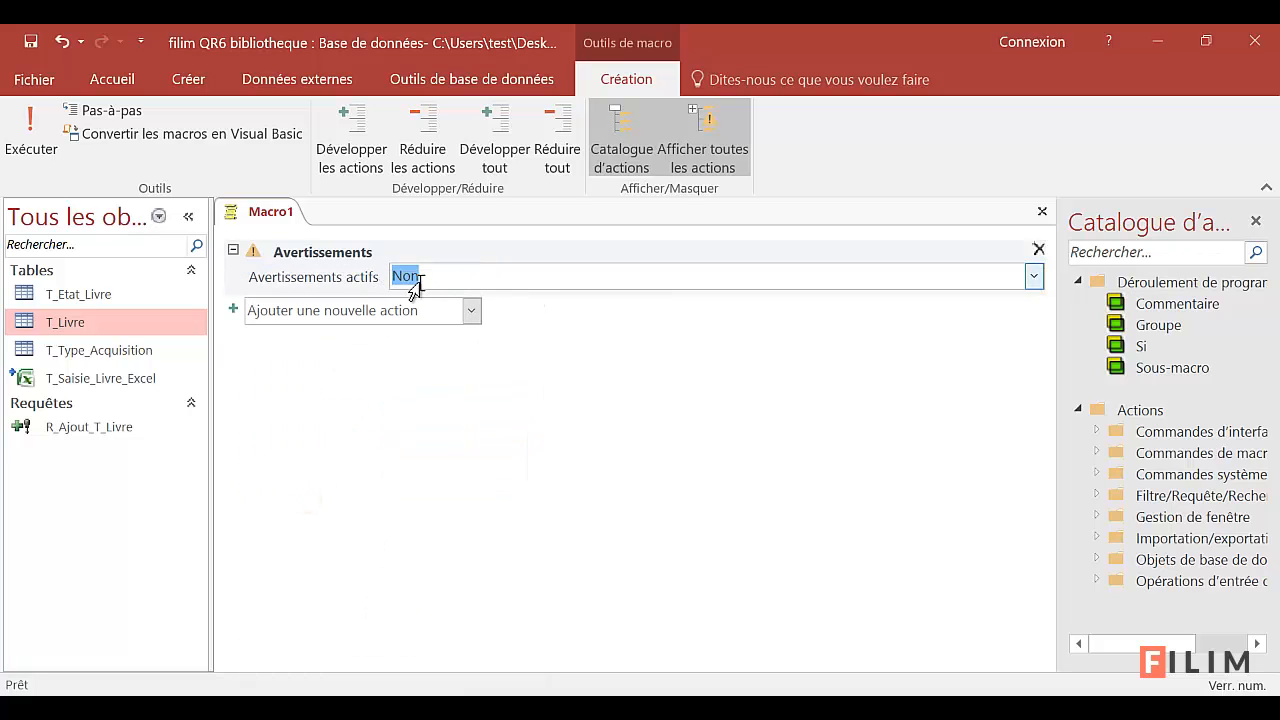
# Add an OuvrirRequête action to the macro that opens the R_Ajout_T_Livre query
pyautogui.click(372, 318)
pyautogui.click(471, 311)
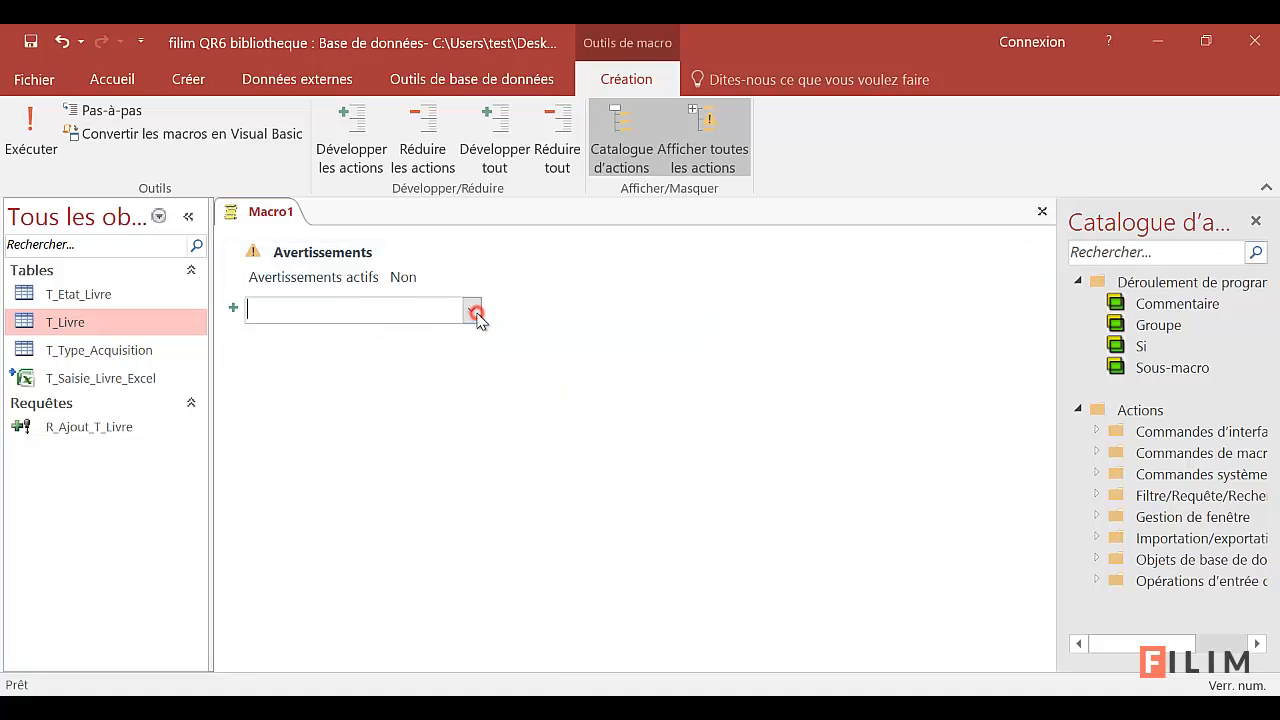
pyautogui.moveTo(538, 375); pyautogui.dragTo(520, 600)
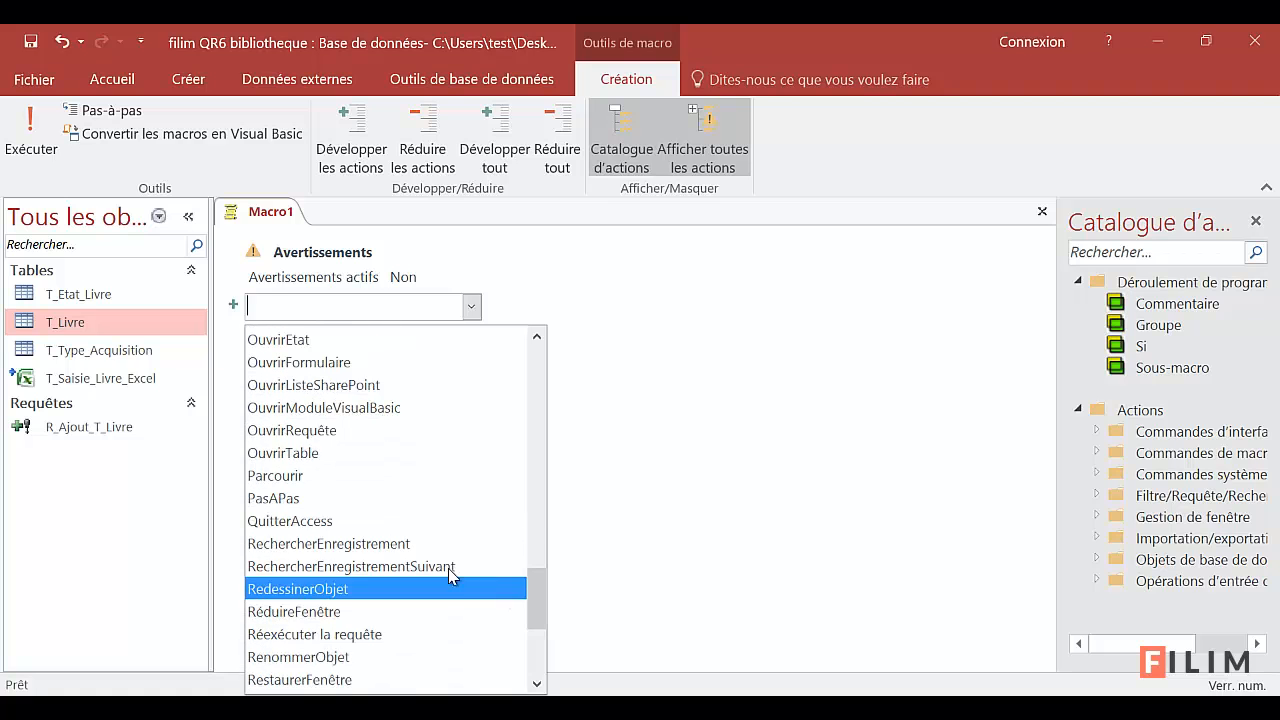
pyautogui.click(295, 430)
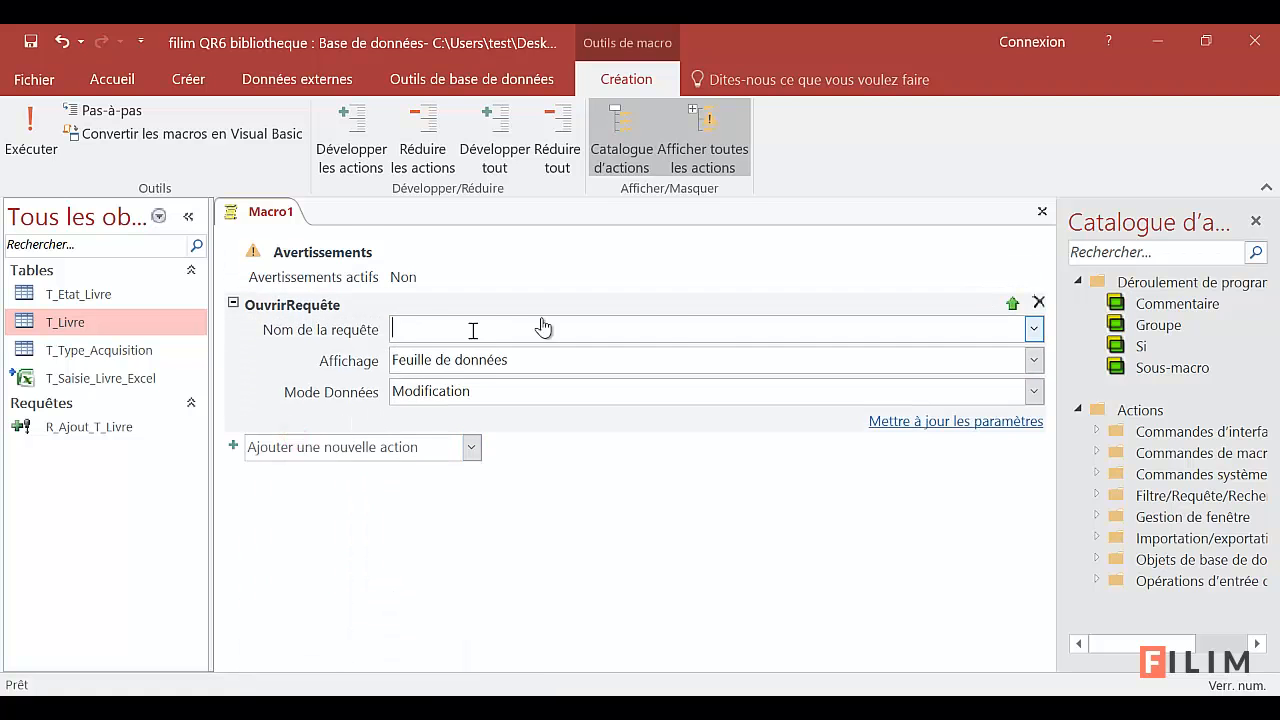
pyautogui.click(1036, 330)
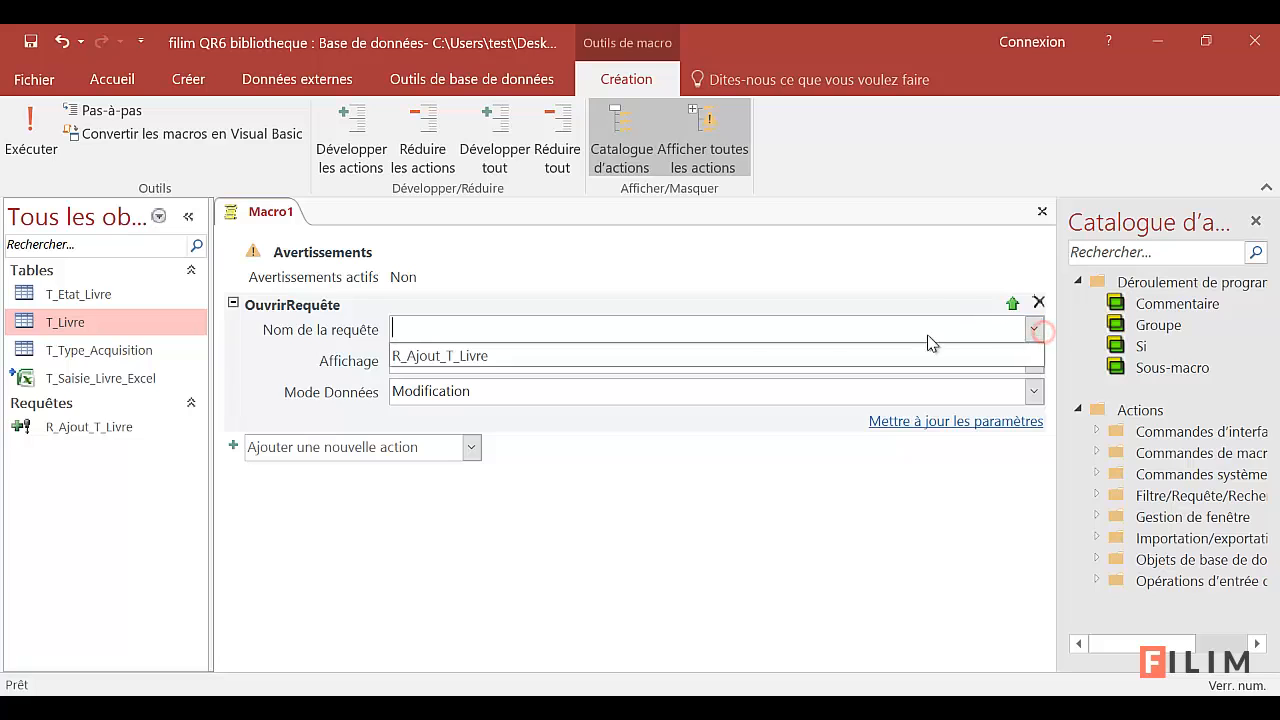
pyautogui.click(524, 364)
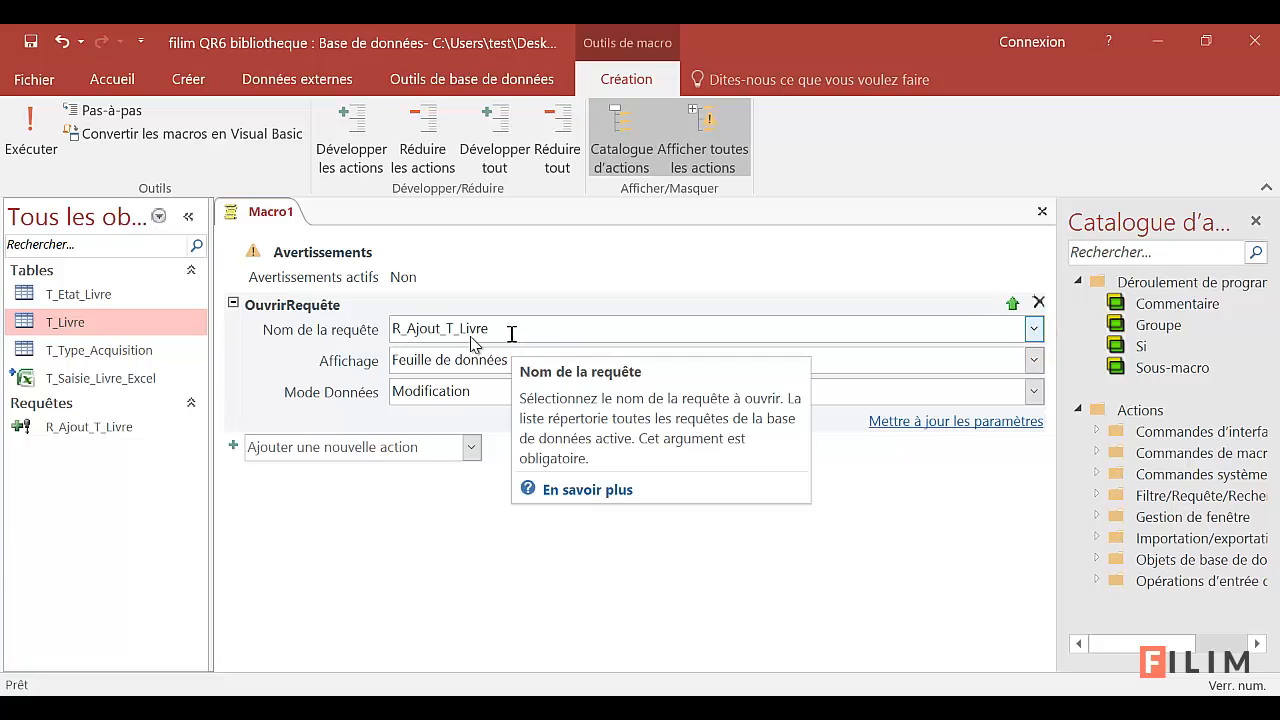
# Add a second Avertissements action after OuvrirRequête and set its Avertissements actifs to Oui
pyautogui.click(470, 447)
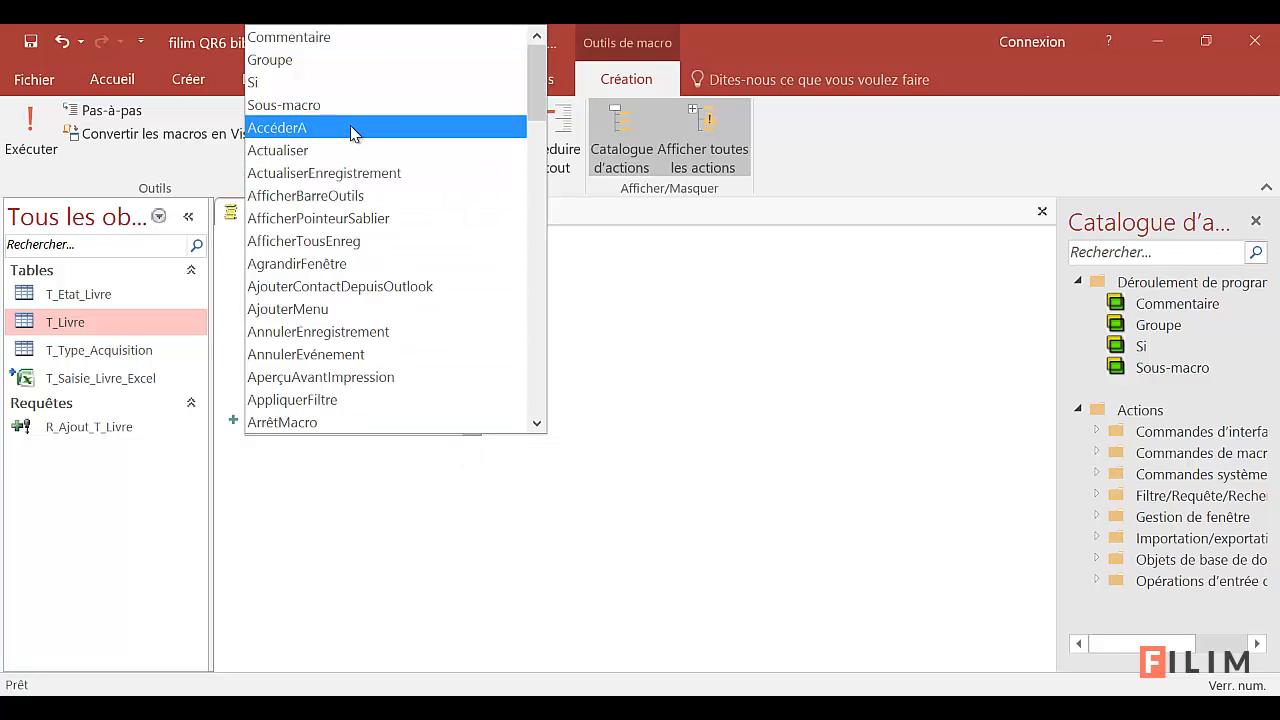
pyautogui.moveTo(534, 112); pyautogui.dragTo(535, 127)
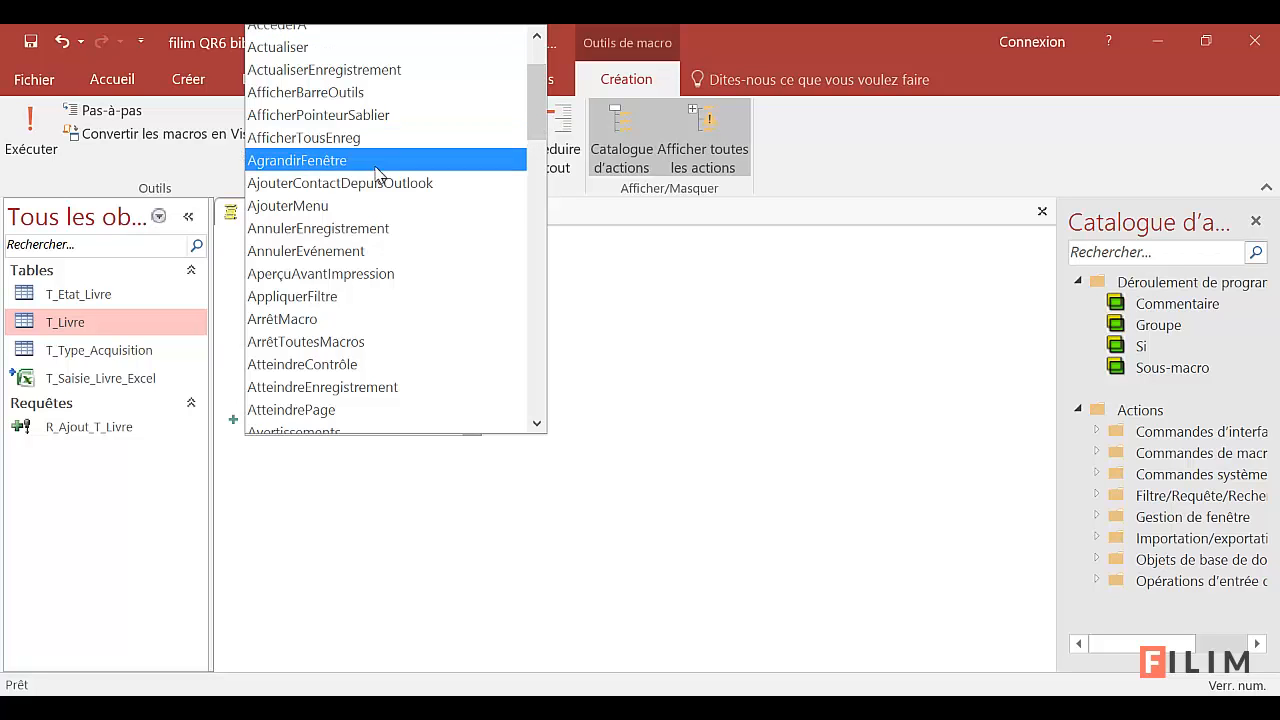
pyautogui.scroll(-1, 372, 290)
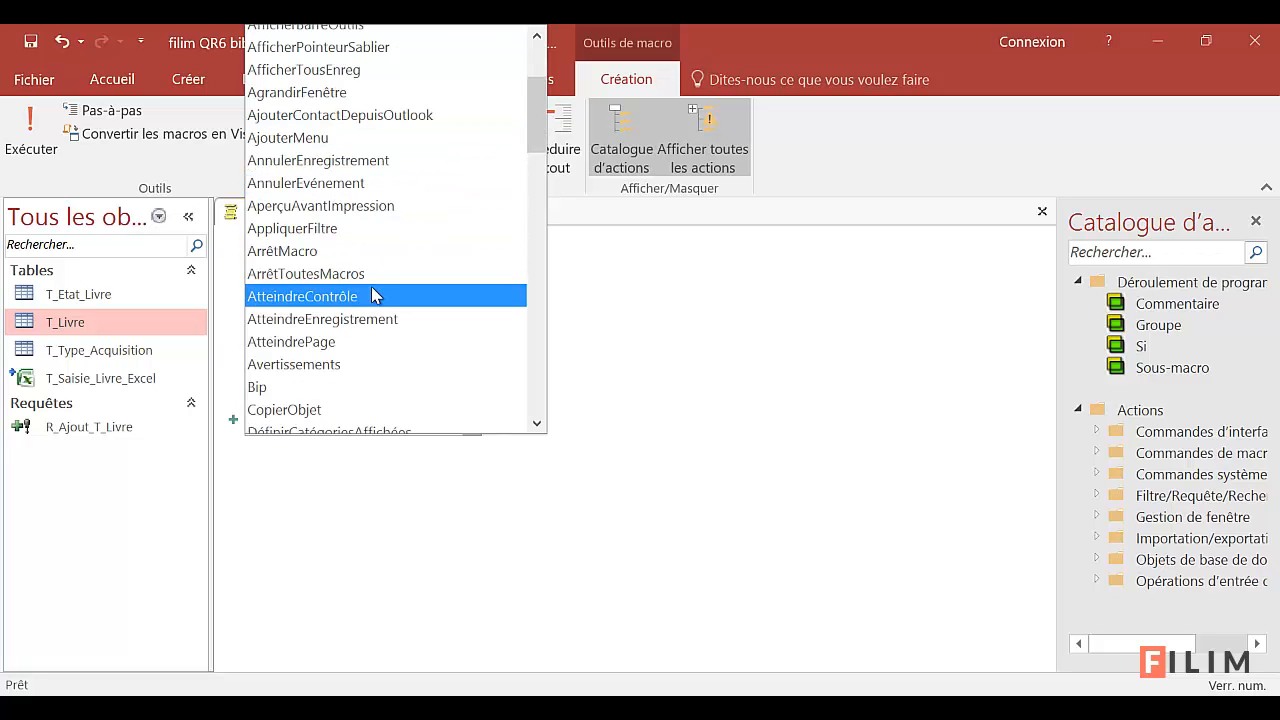
pyautogui.click(330, 363)
pyautogui.click(587, 447)
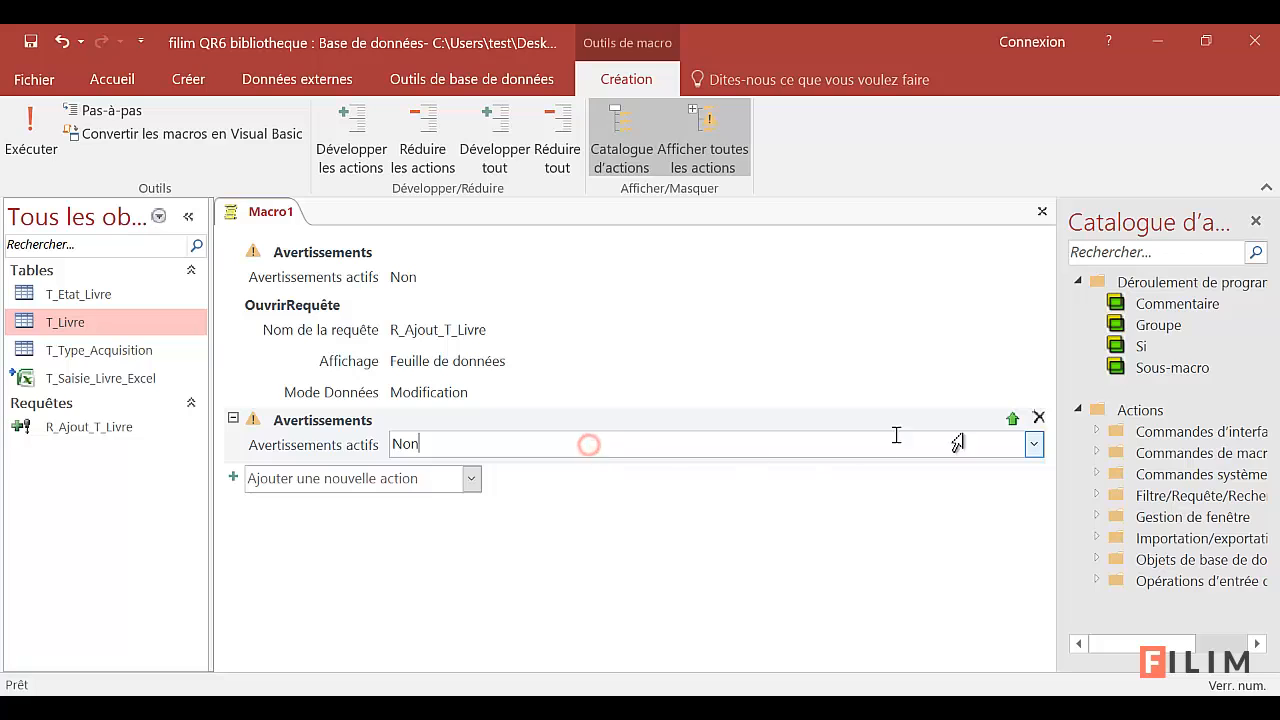
pyautogui.click(1034, 445)
pyautogui.click(541, 476)
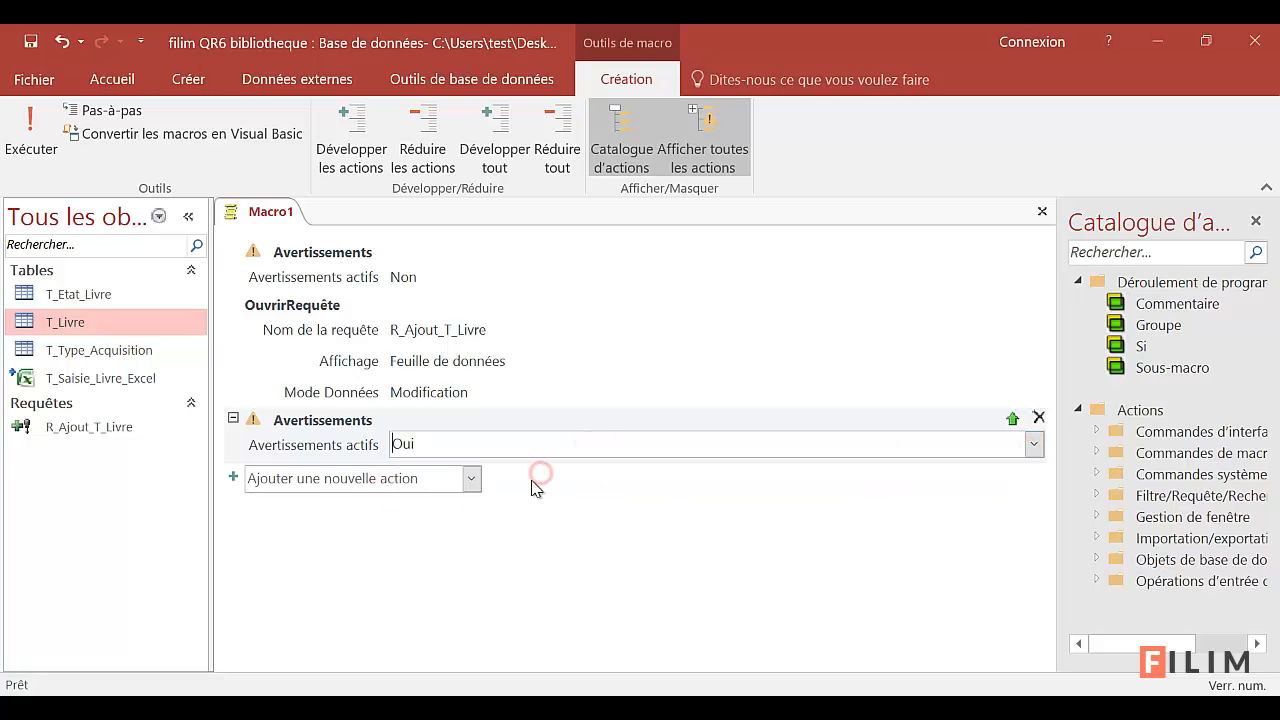
pyautogui.click(532, 527)
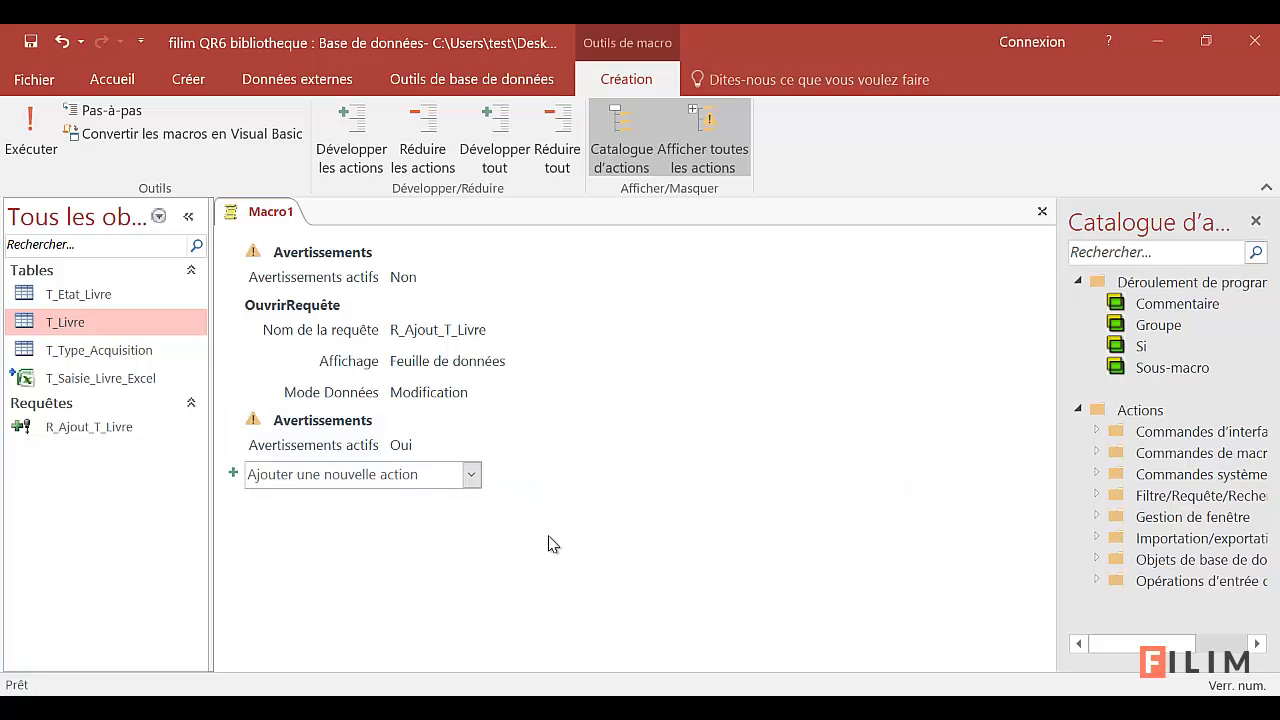
# Save the macro as M_Ajout_T_Livre and close it
pyautogui.hotkey('ctrl', 's')
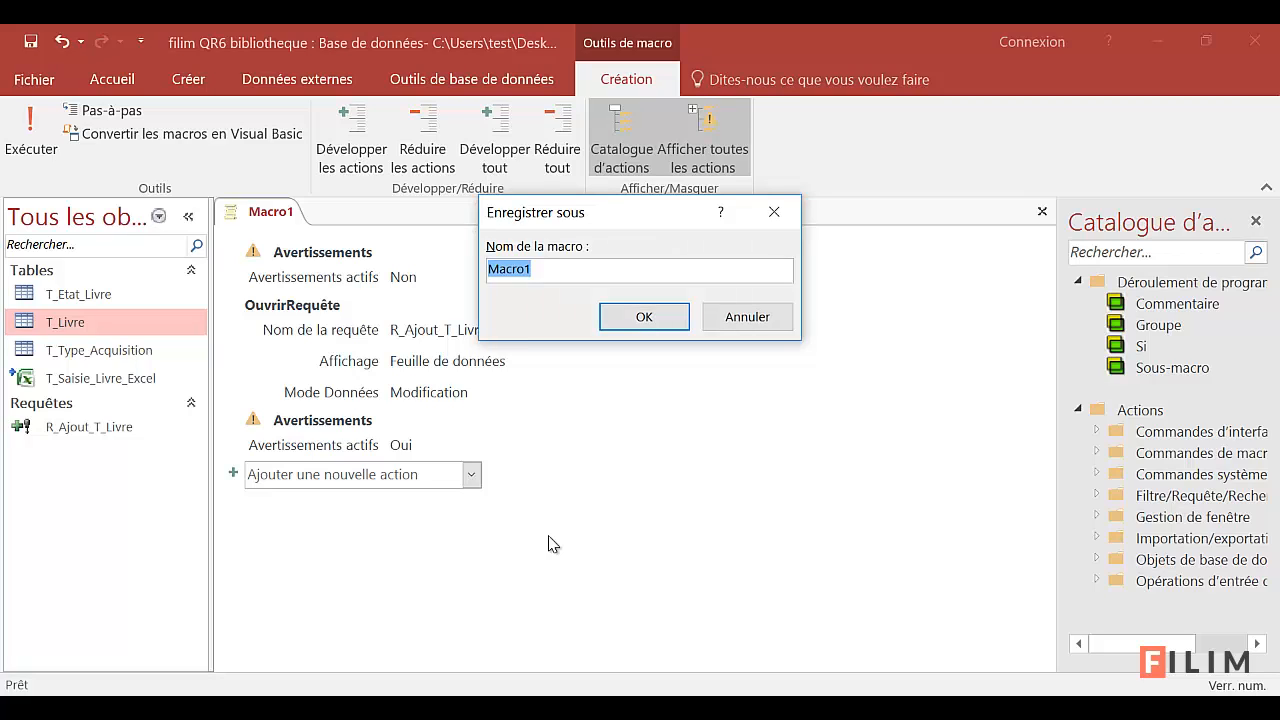
pyautogui.write('M_Ajout_T_Livre')
pyautogui.press('Return')
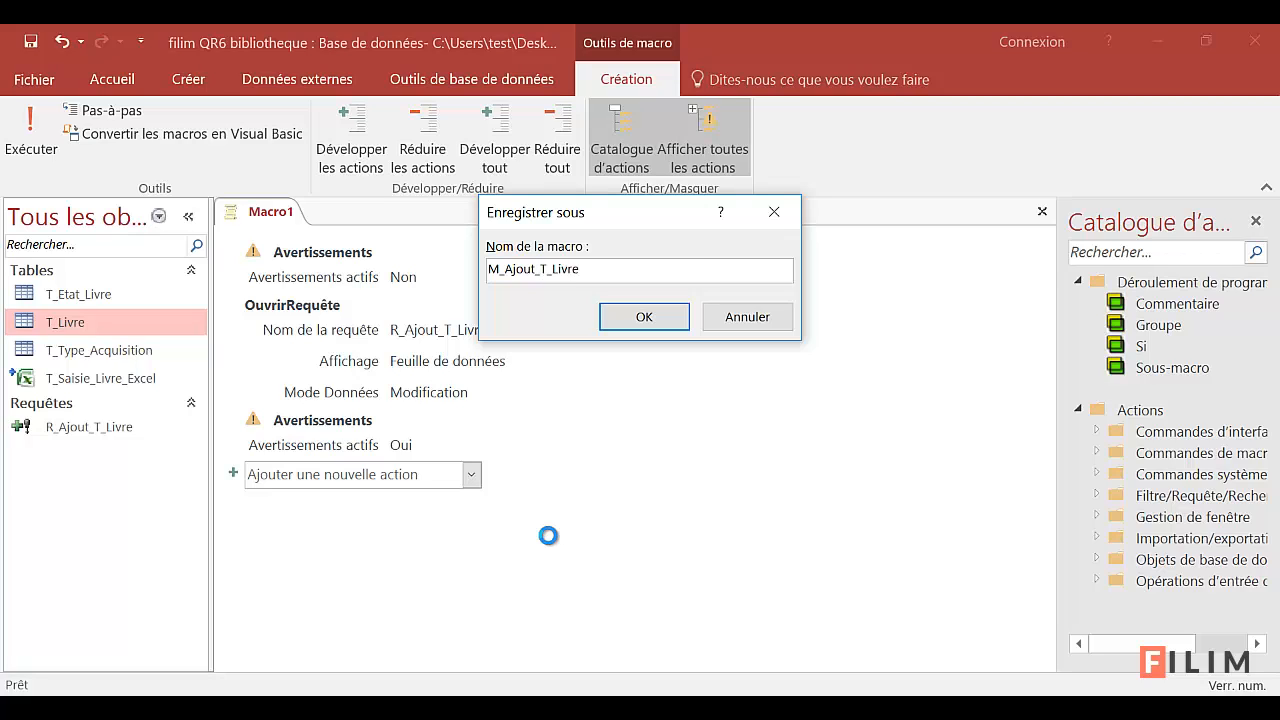
pyautogui.click(1042, 211)
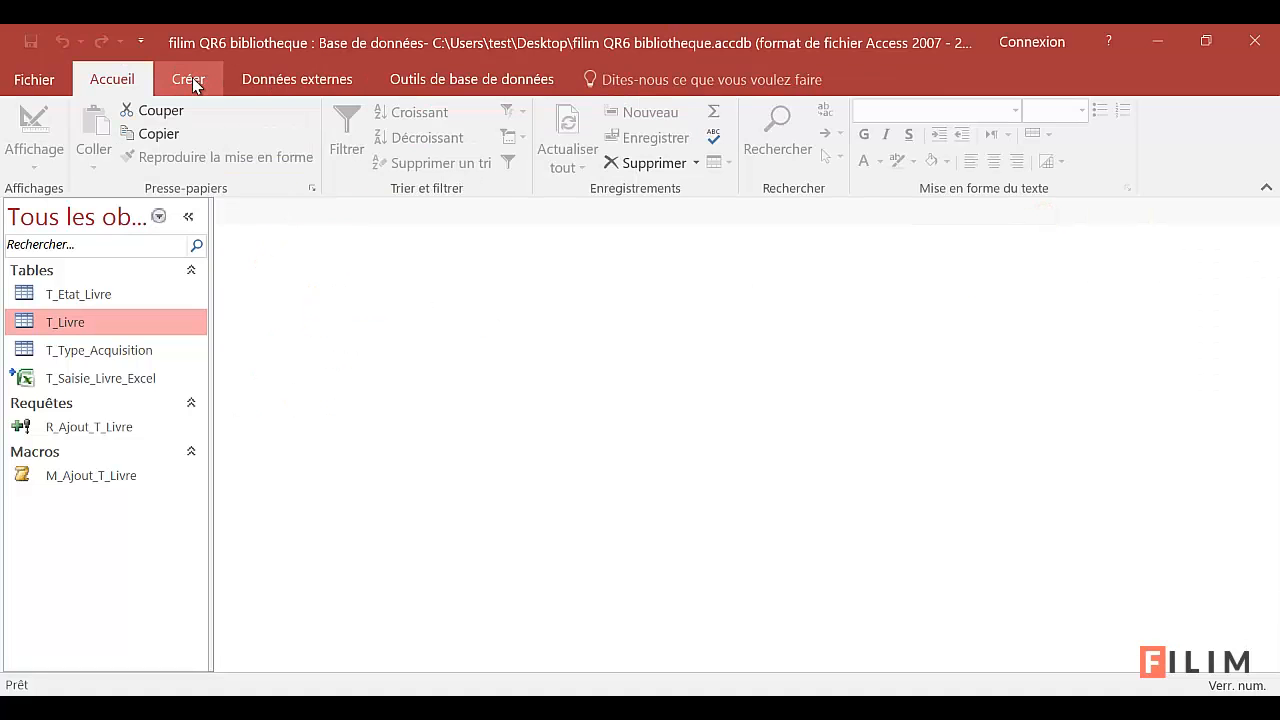
# Create a blank form saved as Accueil and hide its field list
pyautogui.click(190, 79)
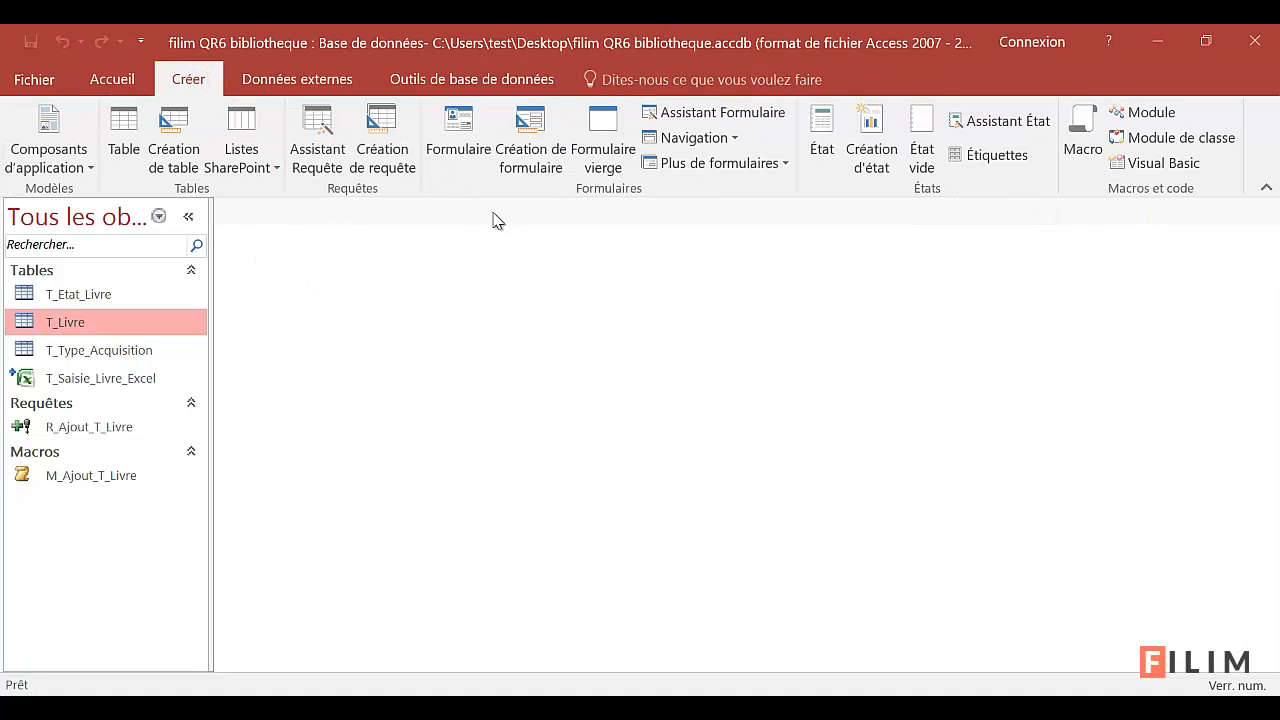
pyautogui.click(612, 175)
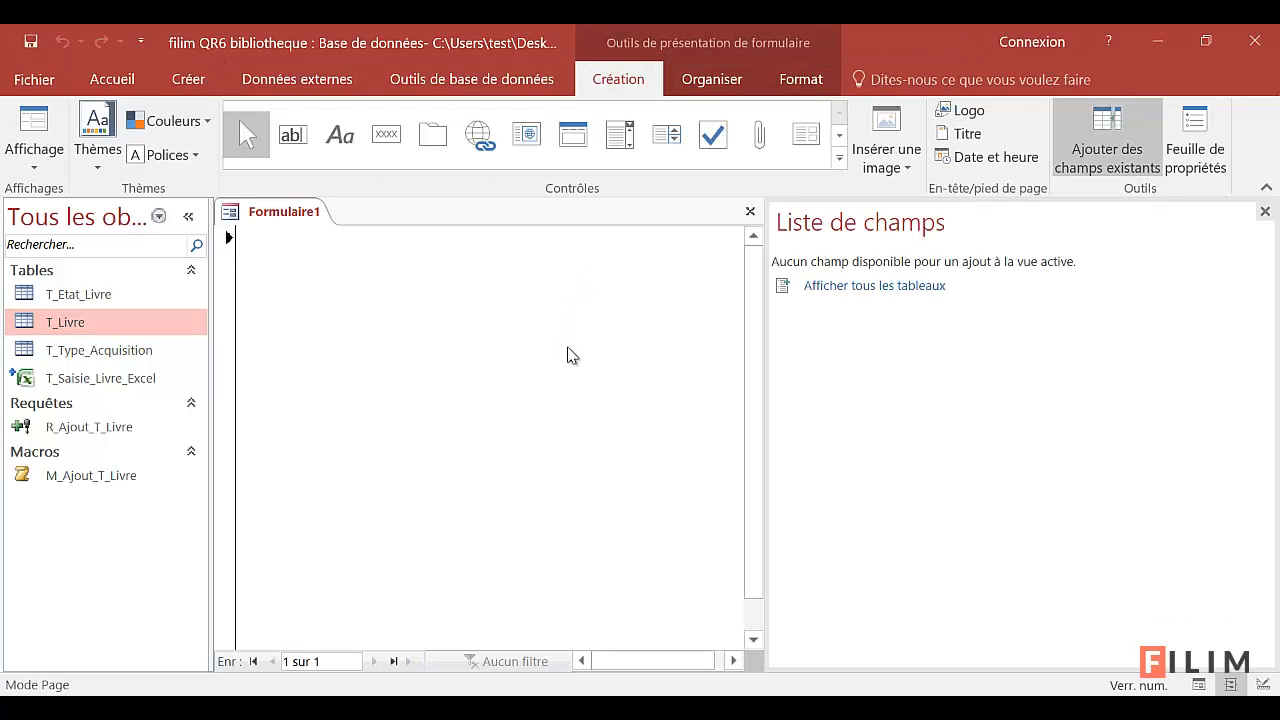
pyautogui.hotkey('ctrl', 's')
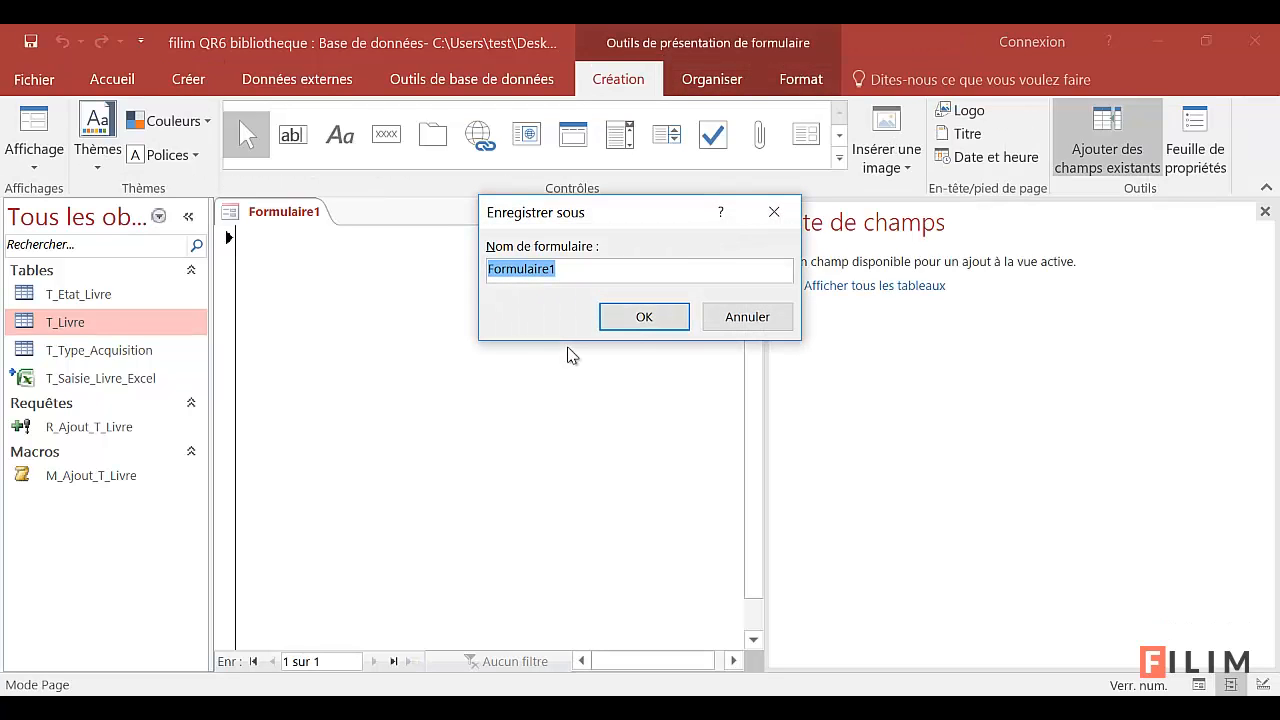
pyautogui.write('Accueil')
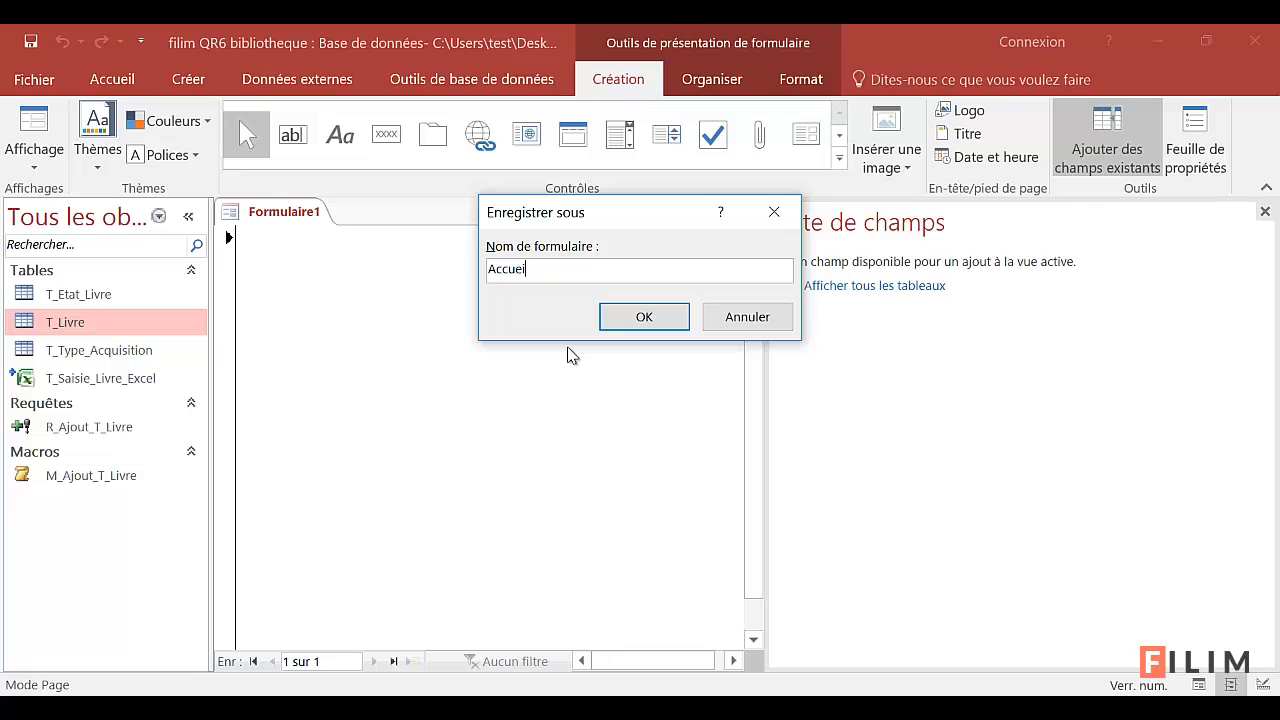
pyautogui.click(618, 318)
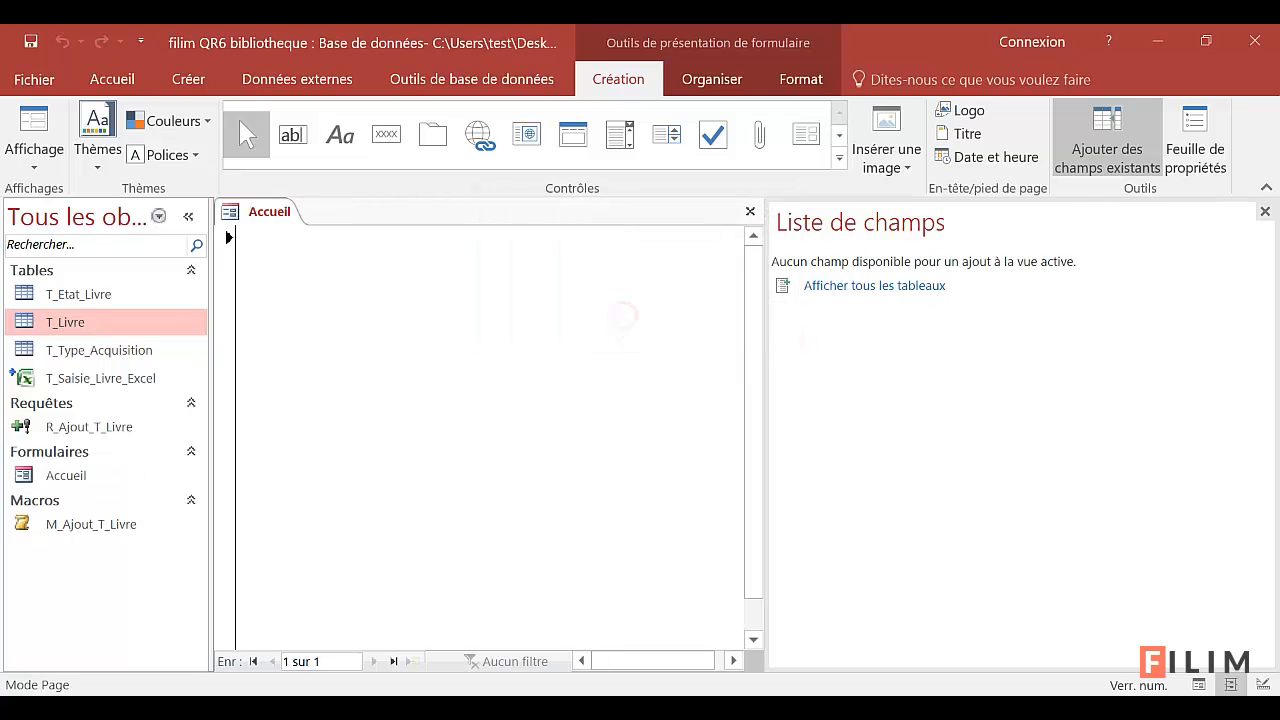
pyautogui.click(1265, 213)
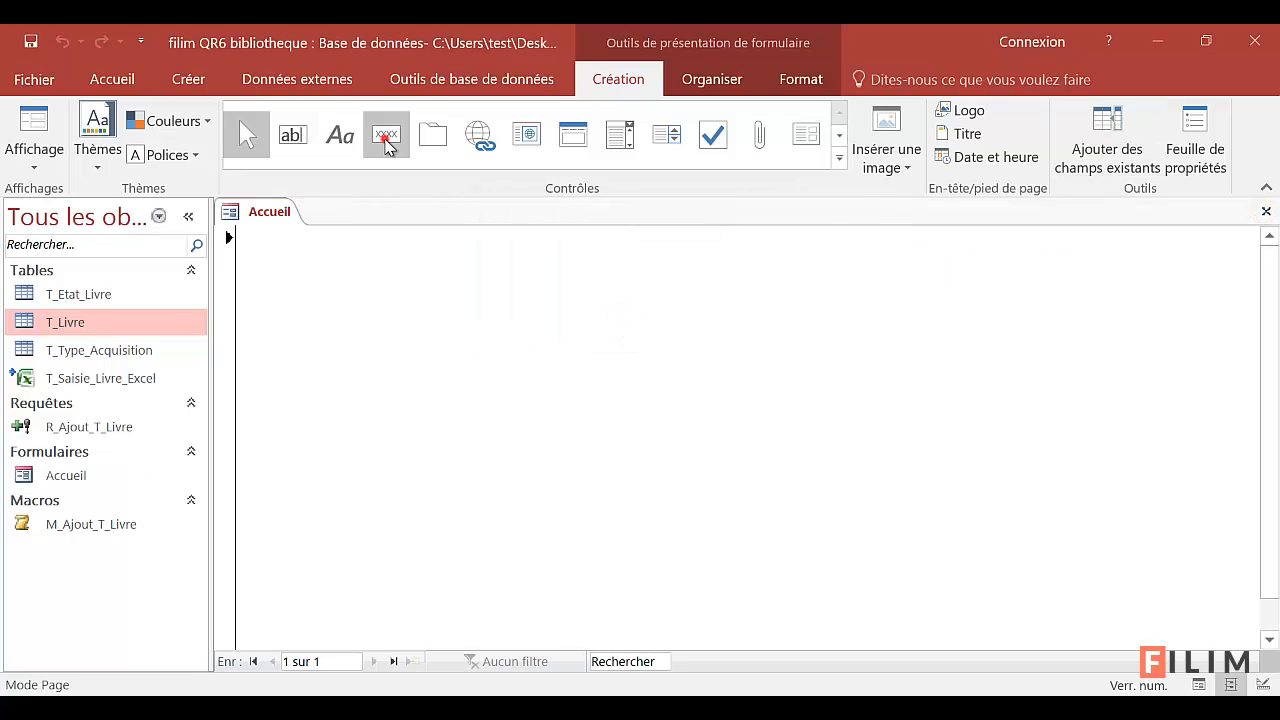
# Add a command button to the Accueil form that runs the M_Ajout_T_Livre macro, using the Divers action Exécuter une macro
pyautogui.click(386, 140)
pyautogui.moveTo(300, 283); pyautogui.dragTo(471, 334)
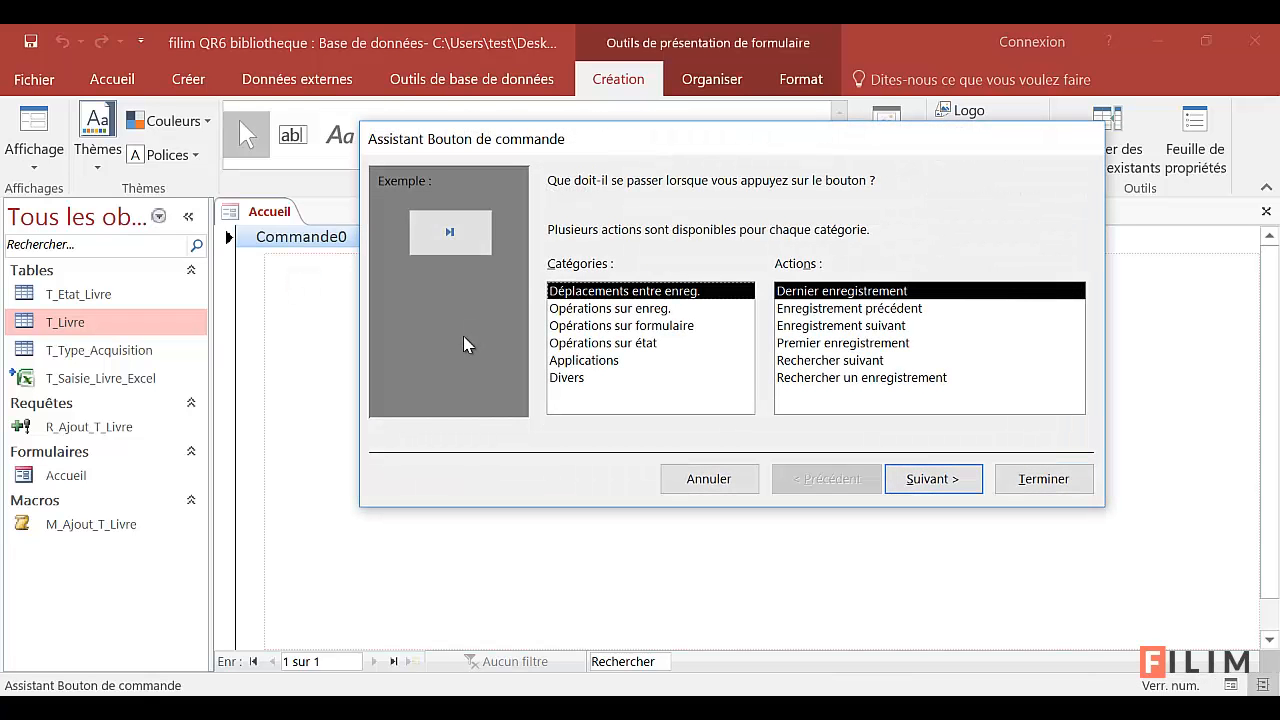
pyautogui.click(592, 377)
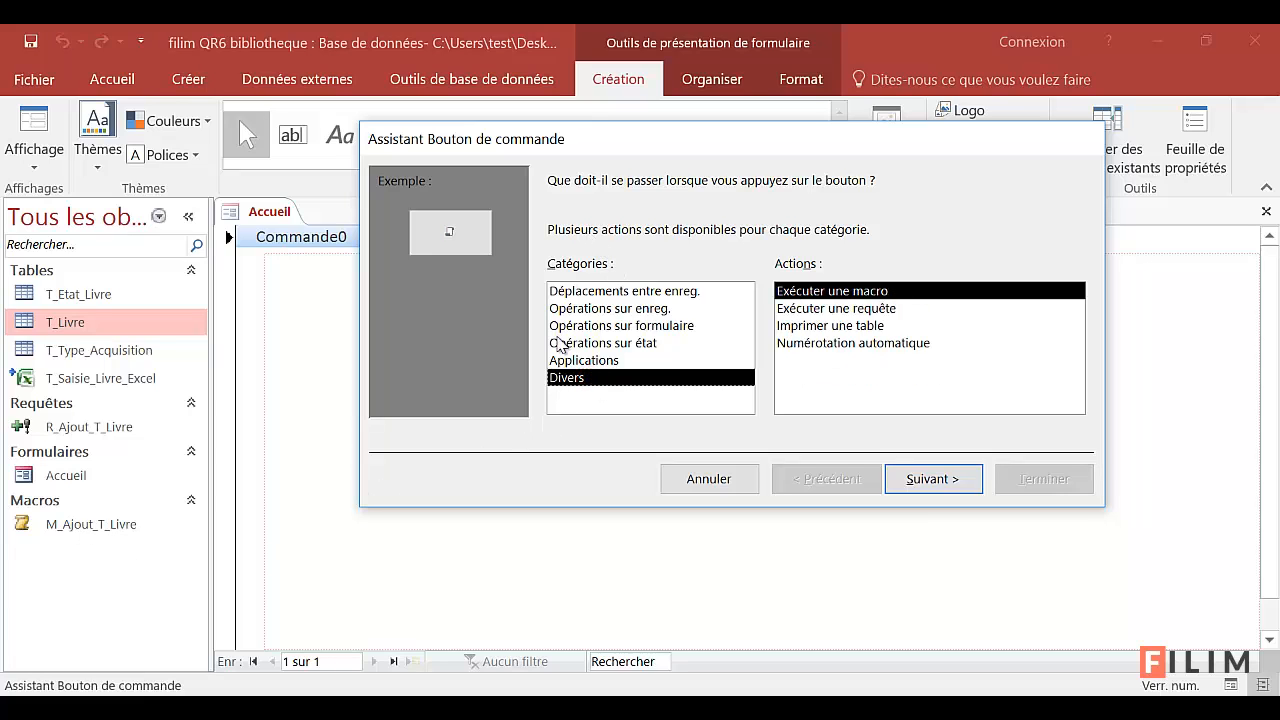
pyautogui.click(798, 289)
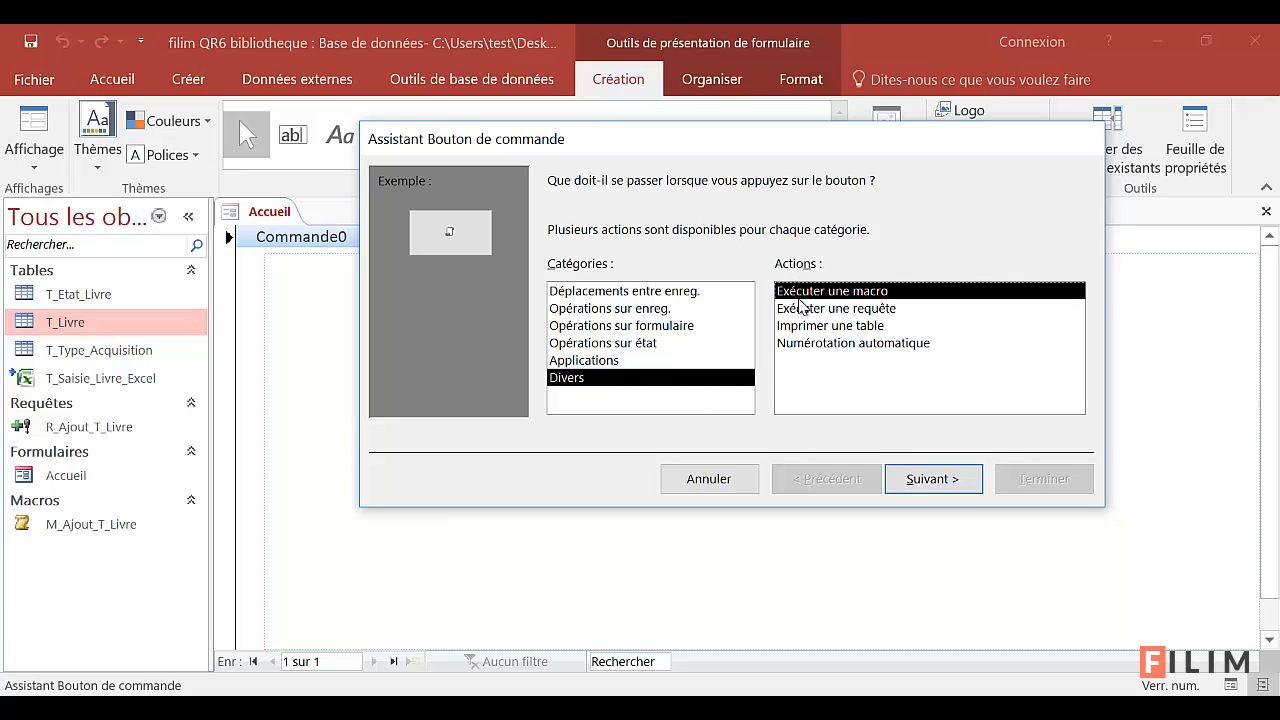
pyautogui.click(914, 478)
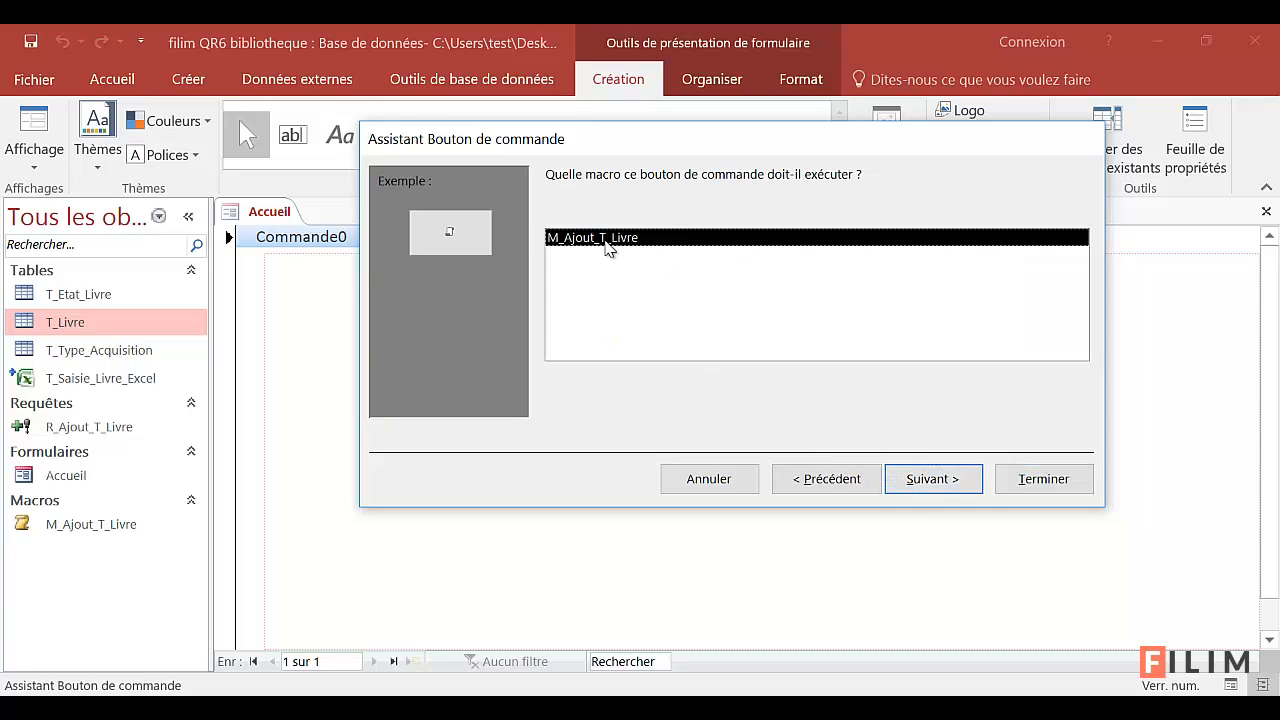
pyautogui.click(922, 478)
# Label the command button with the text "Ajouter les livres depuis le fichier Excel" and finish the wizard
pyautogui.click(571, 280)
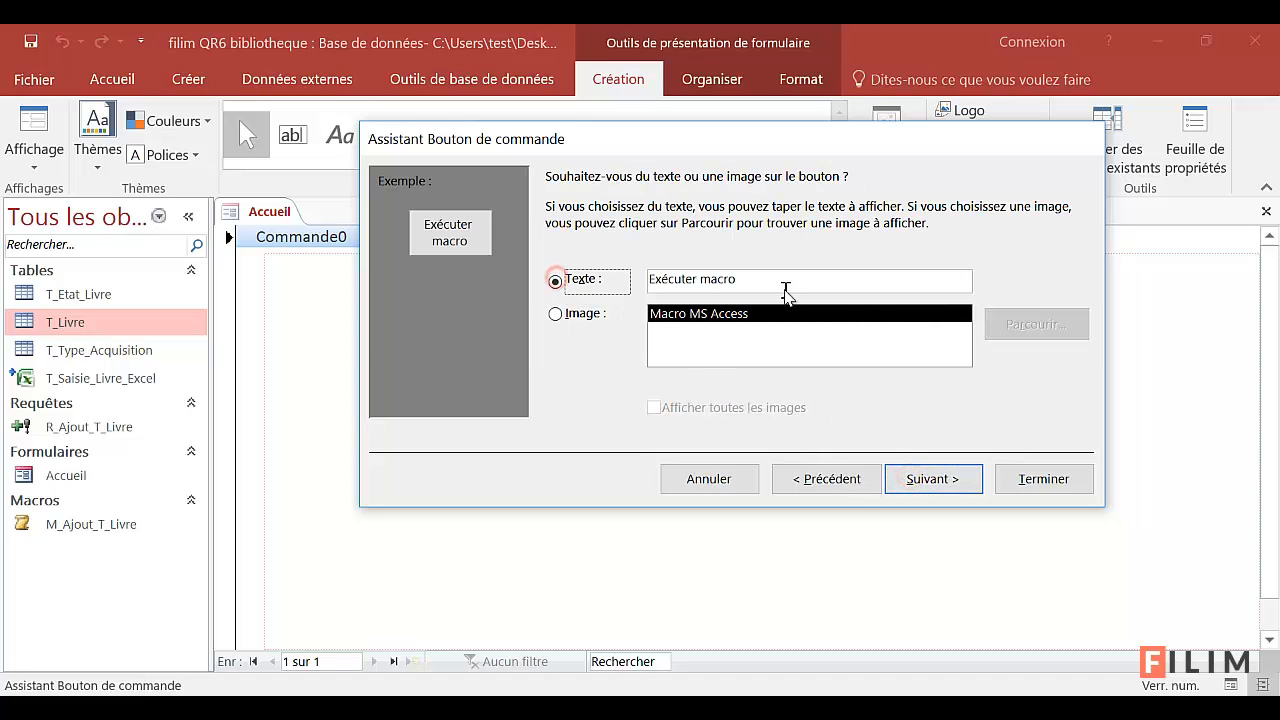
pyautogui.moveTo(780, 280); pyautogui.dragTo(620, 283)
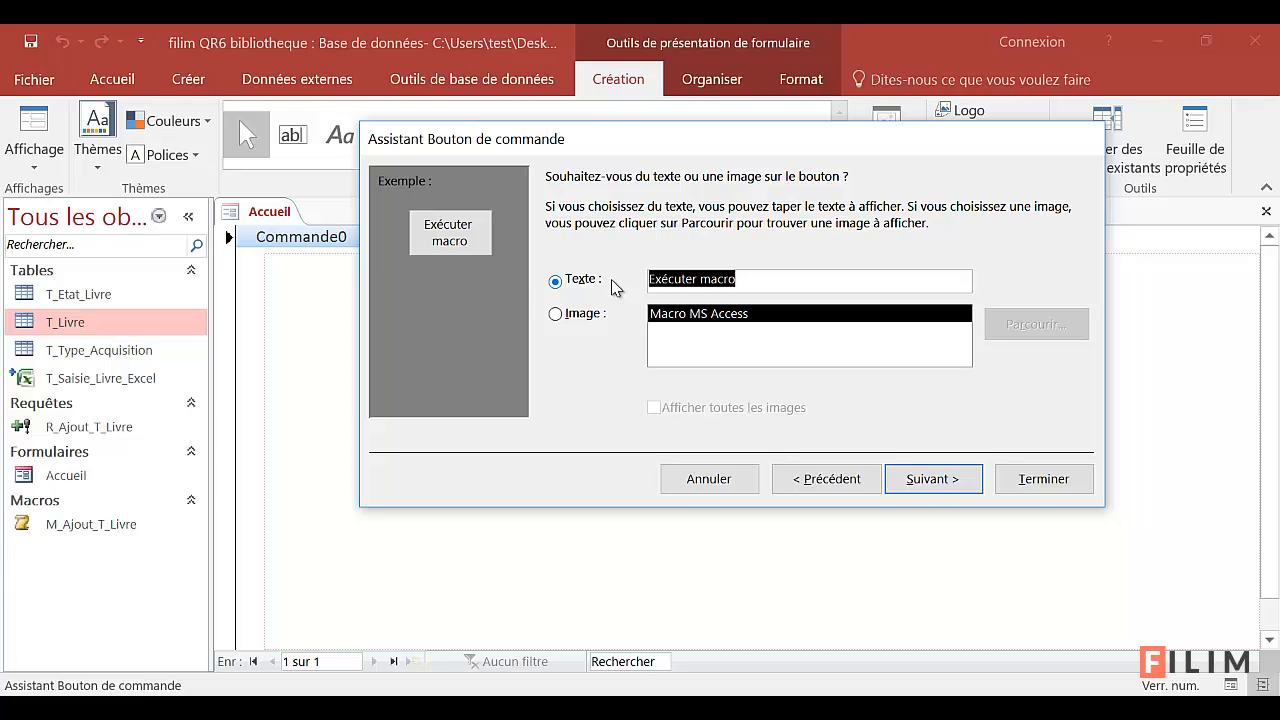
pyautogui.write('Ajouter les ')
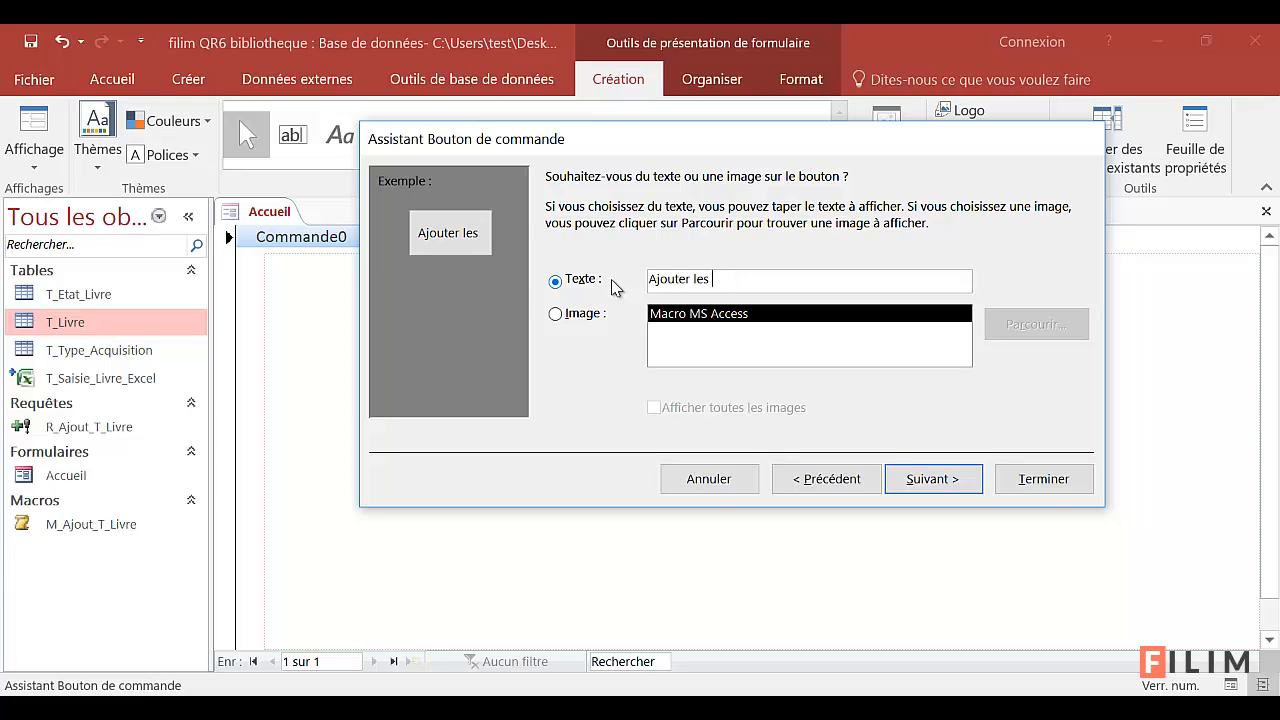
pyautogui.write('do')
pyautogui.press('BackSpace')
pyautogui.press('BackSpace')
pyautogui.write('livres depuis')
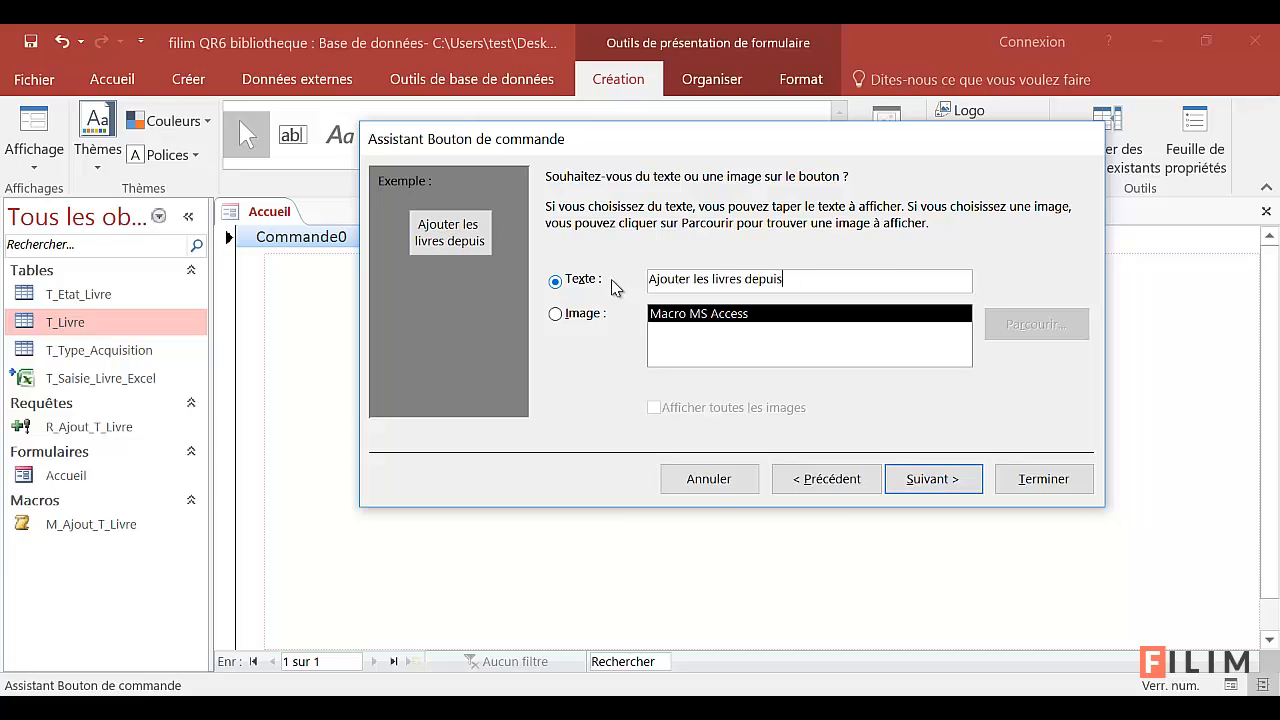
pyautogui.write(' le fic')
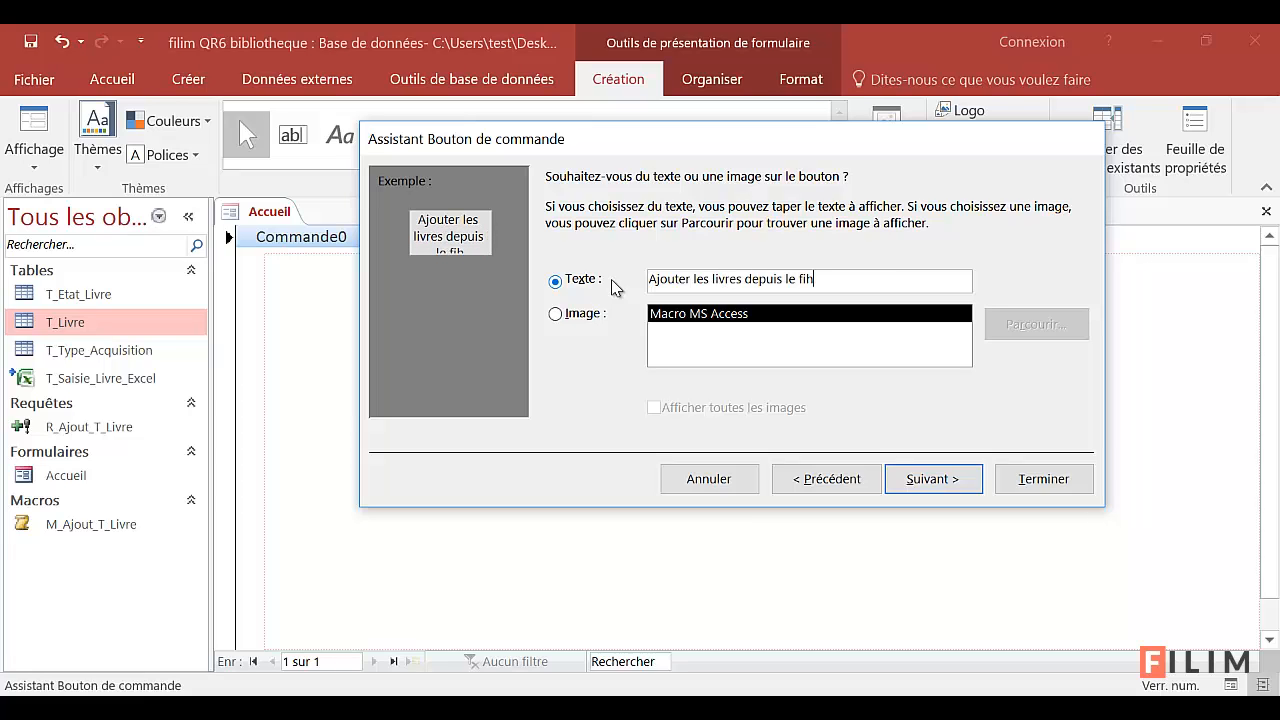
pyautogui.write('hier Excel')
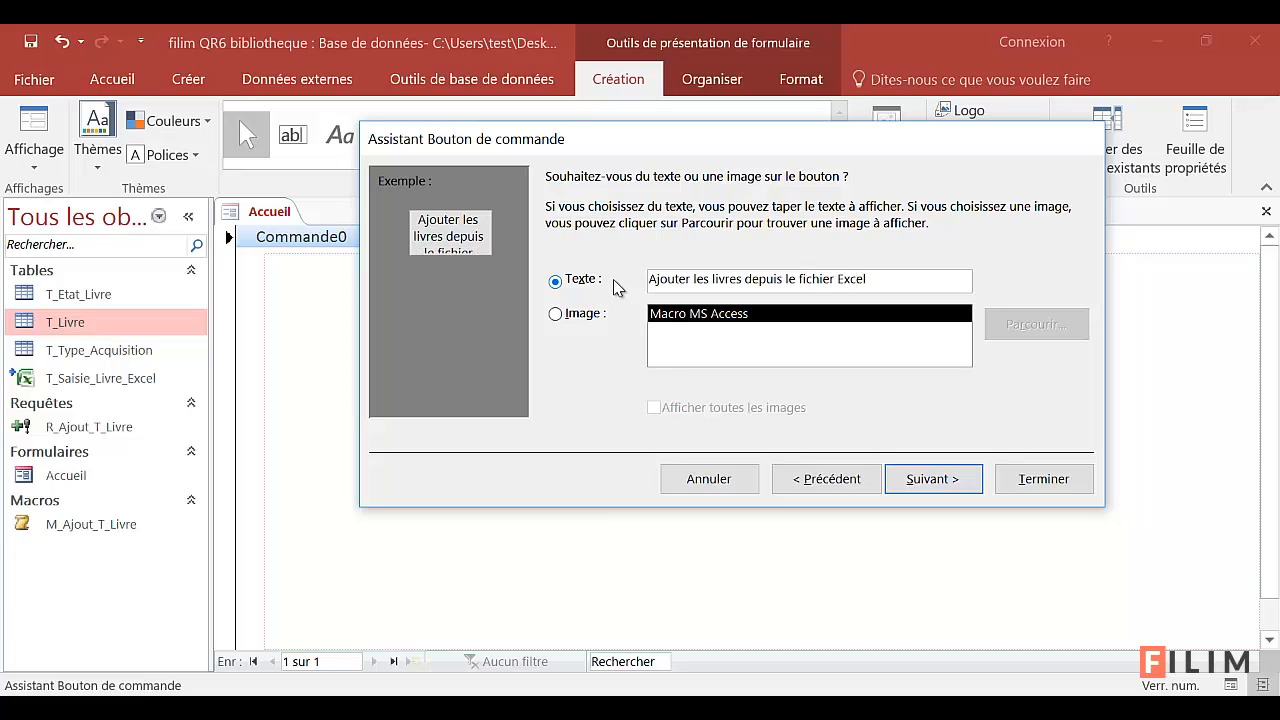
pyautogui.click(922, 484)
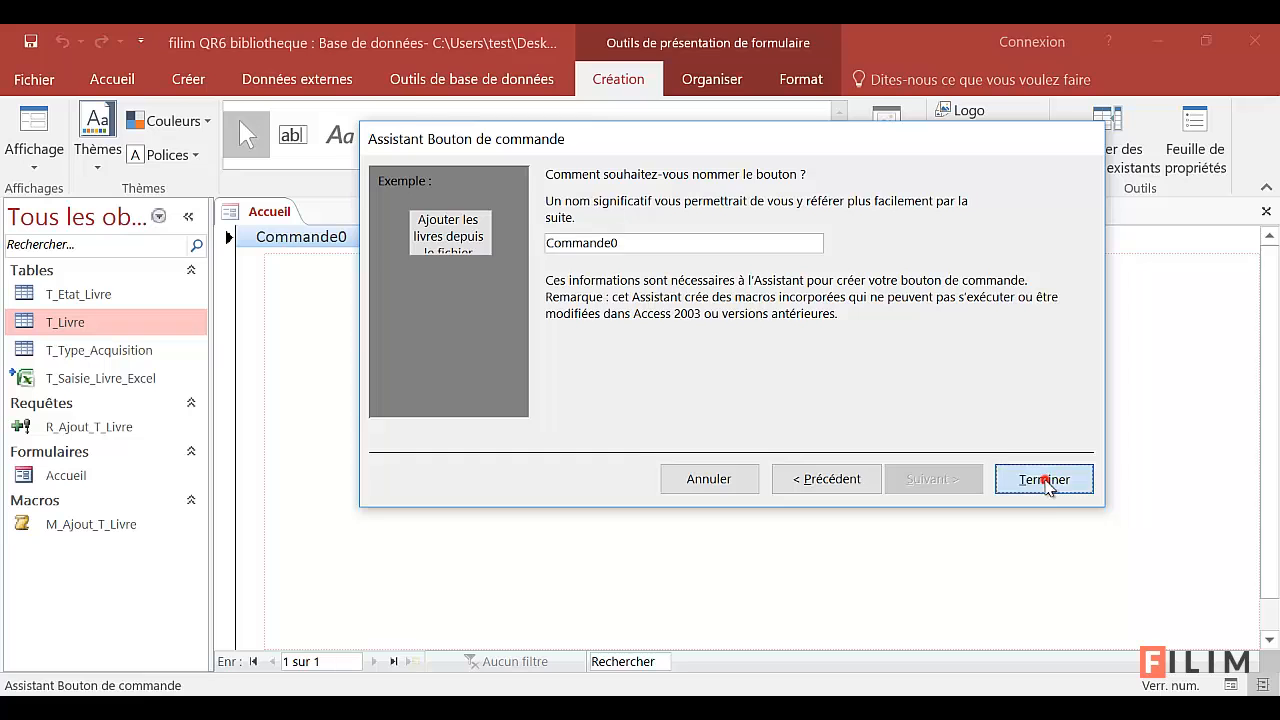
pyautogui.click(1044, 480)
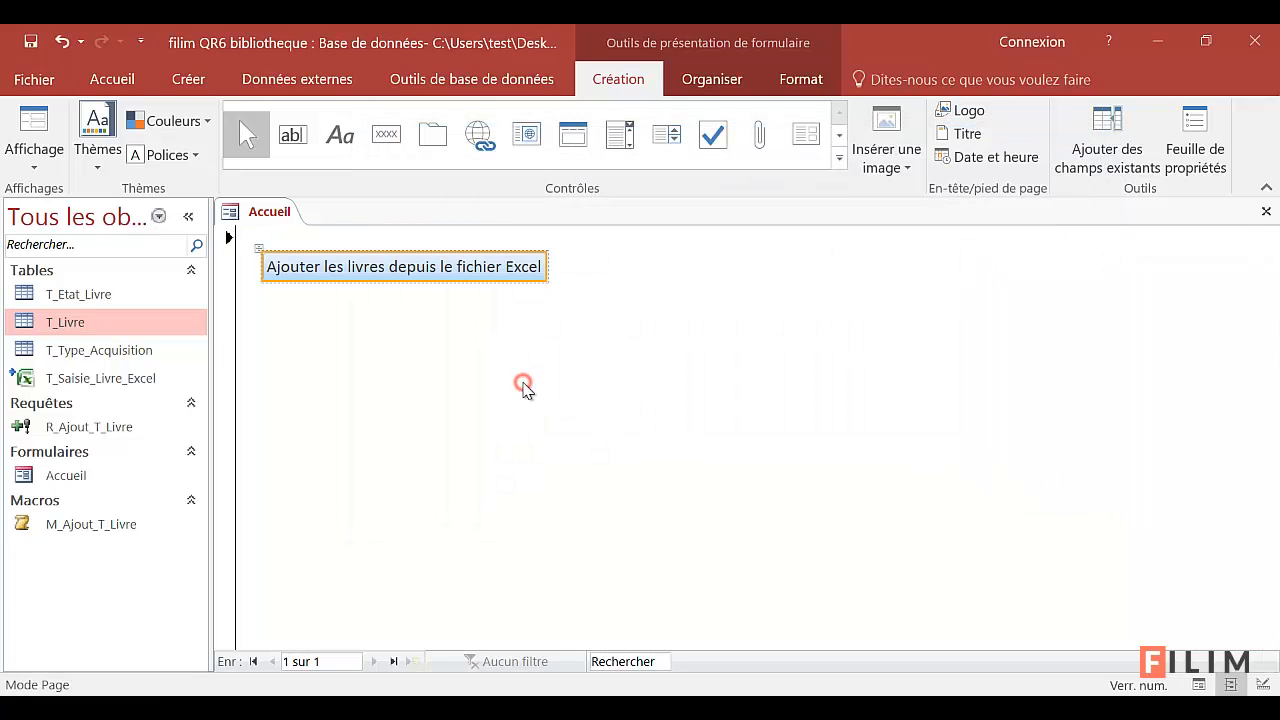
# Show the Accueil form in form view, run its button and open T_Livre to check the records
pyautogui.click(32, 125)
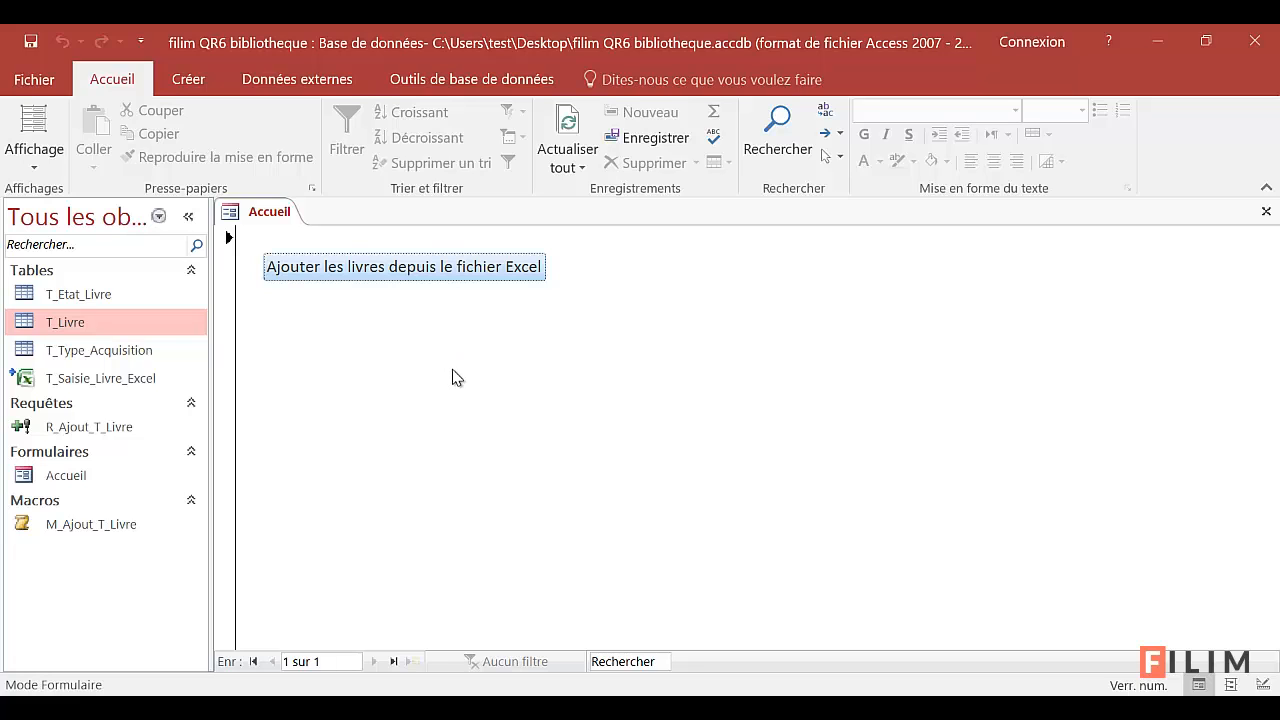
pyautogui.click(425, 270)
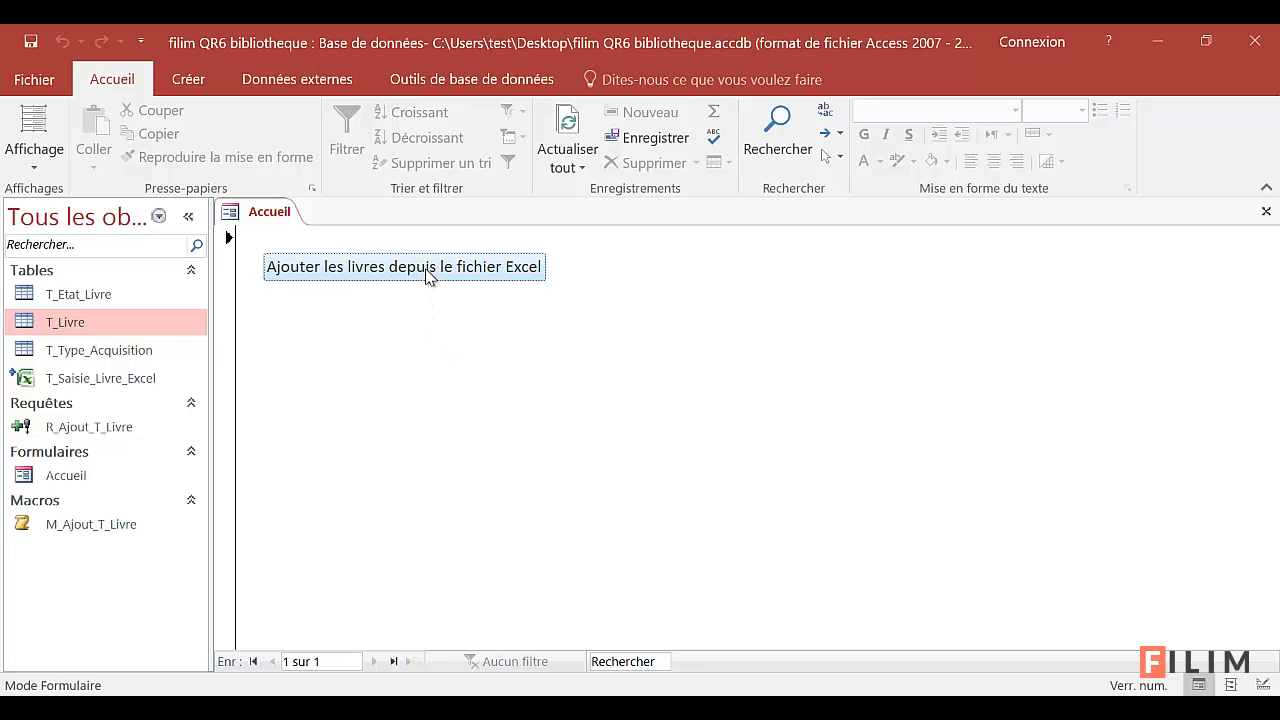
pyautogui.doubleClick(84, 324)
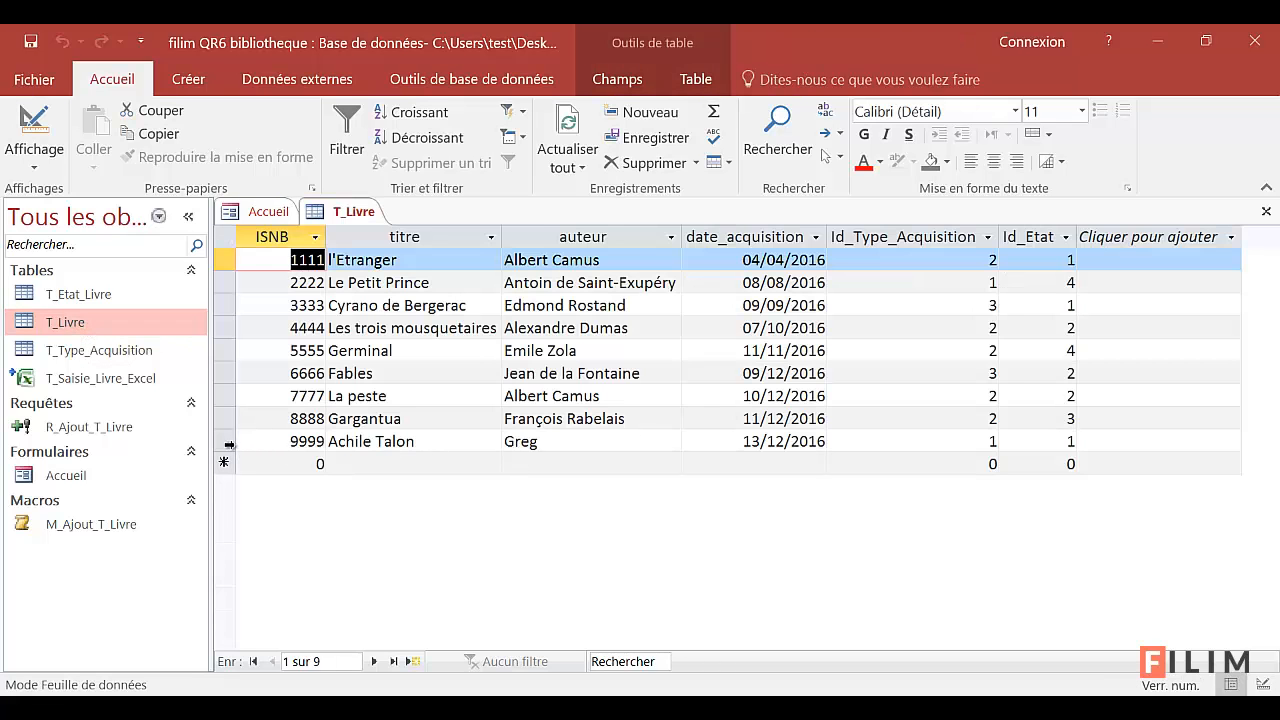
# Delete the record with ISNB 9999 from T_Livre, then reopen the table to check the deletion and close it
pyautogui.rightClick(226, 444)
pyautogui.click(266, 500)
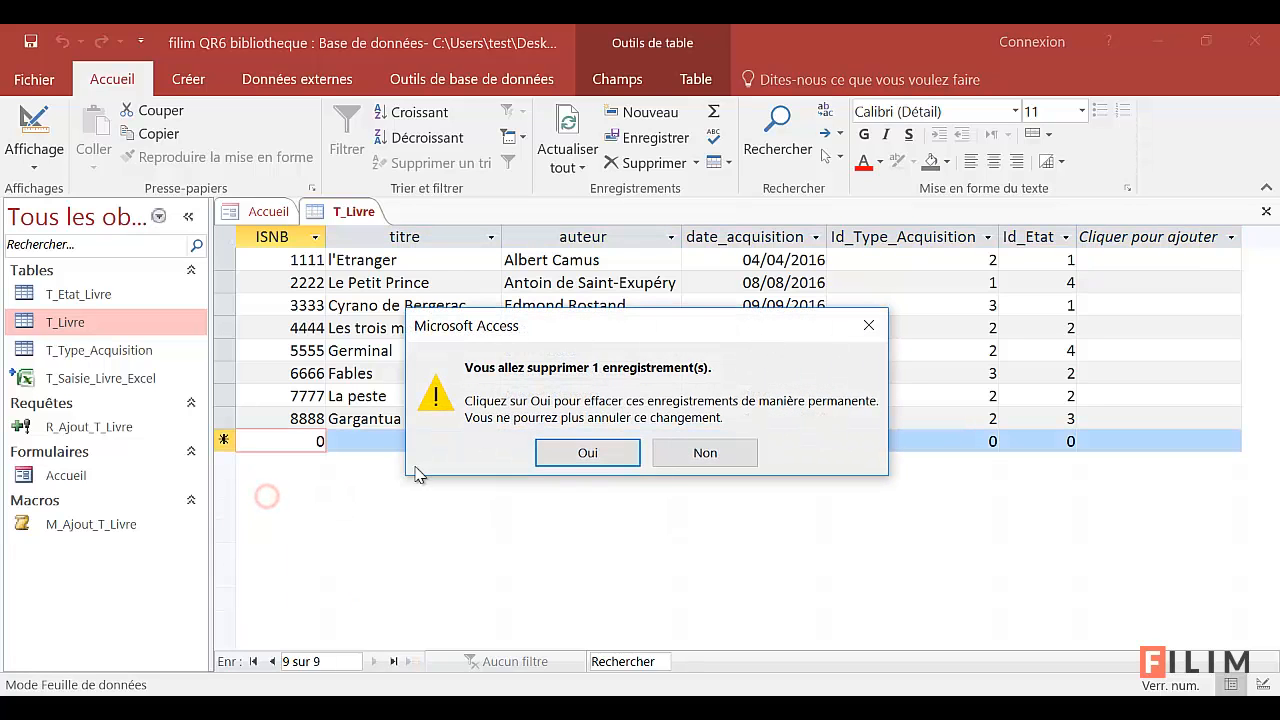
pyautogui.click(599, 446)
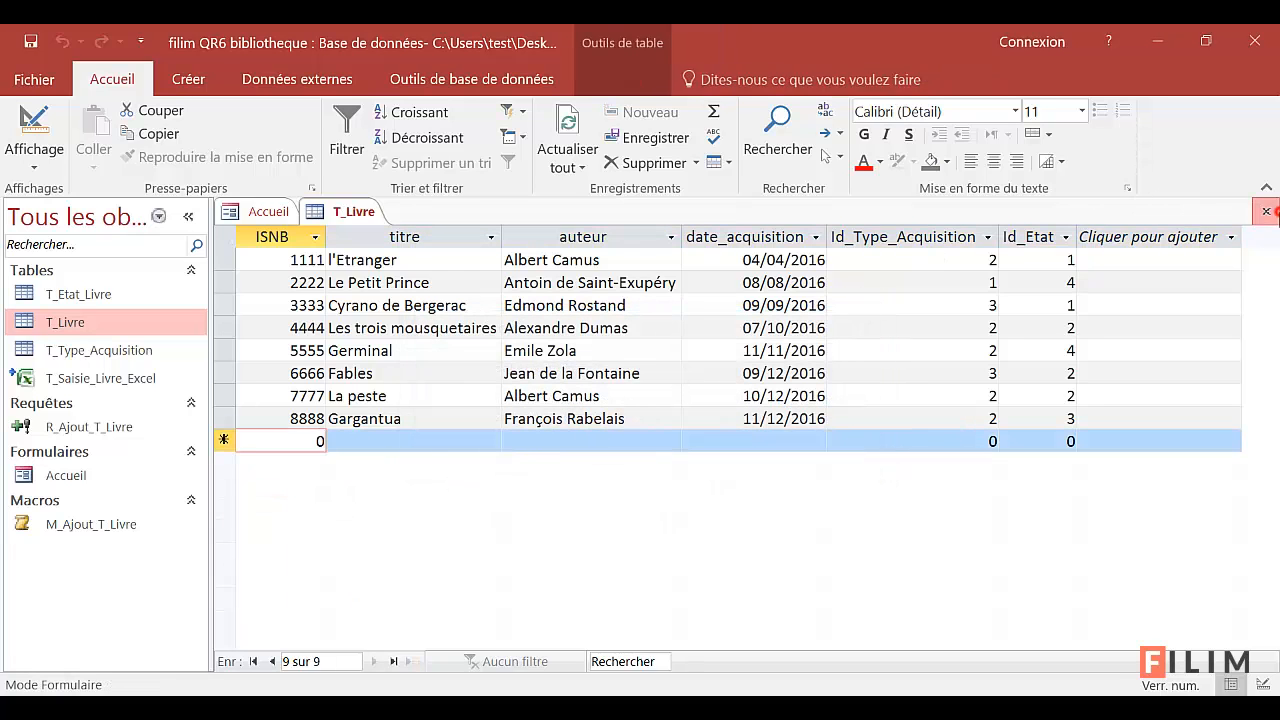
pyautogui.click(1266, 211)
pyautogui.doubleClick(105, 330)
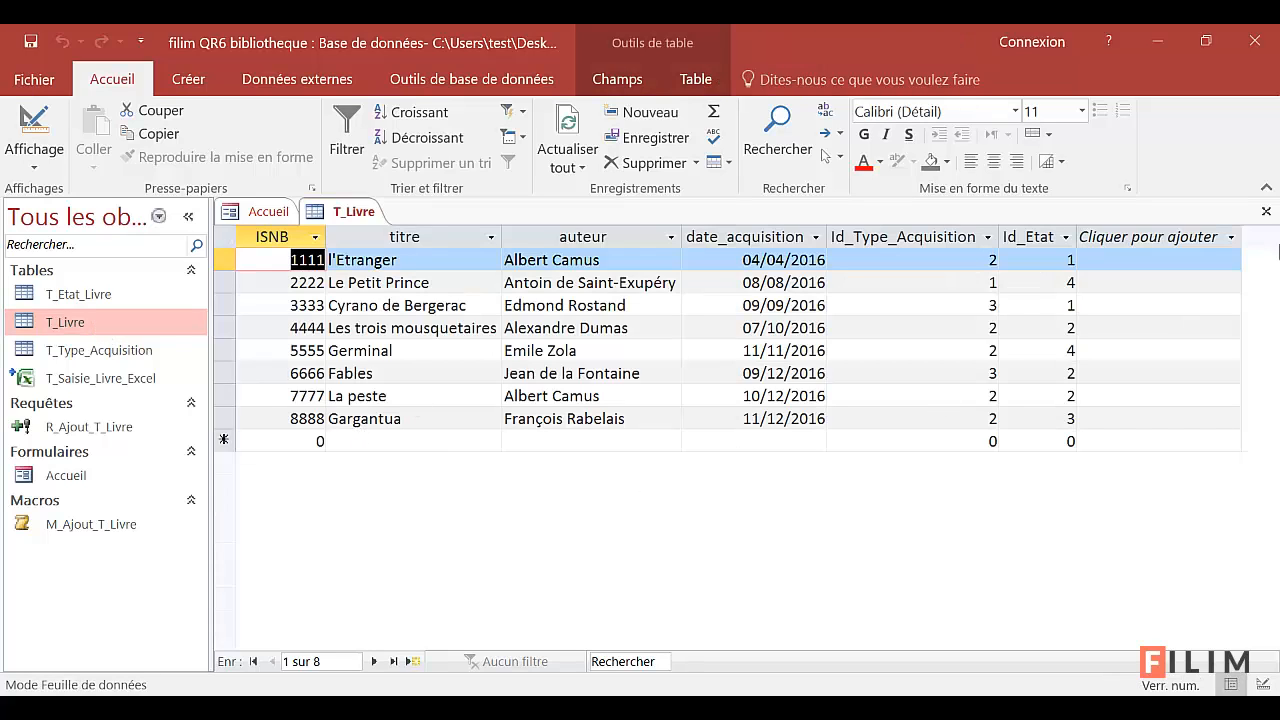
pyautogui.click(1266, 211)
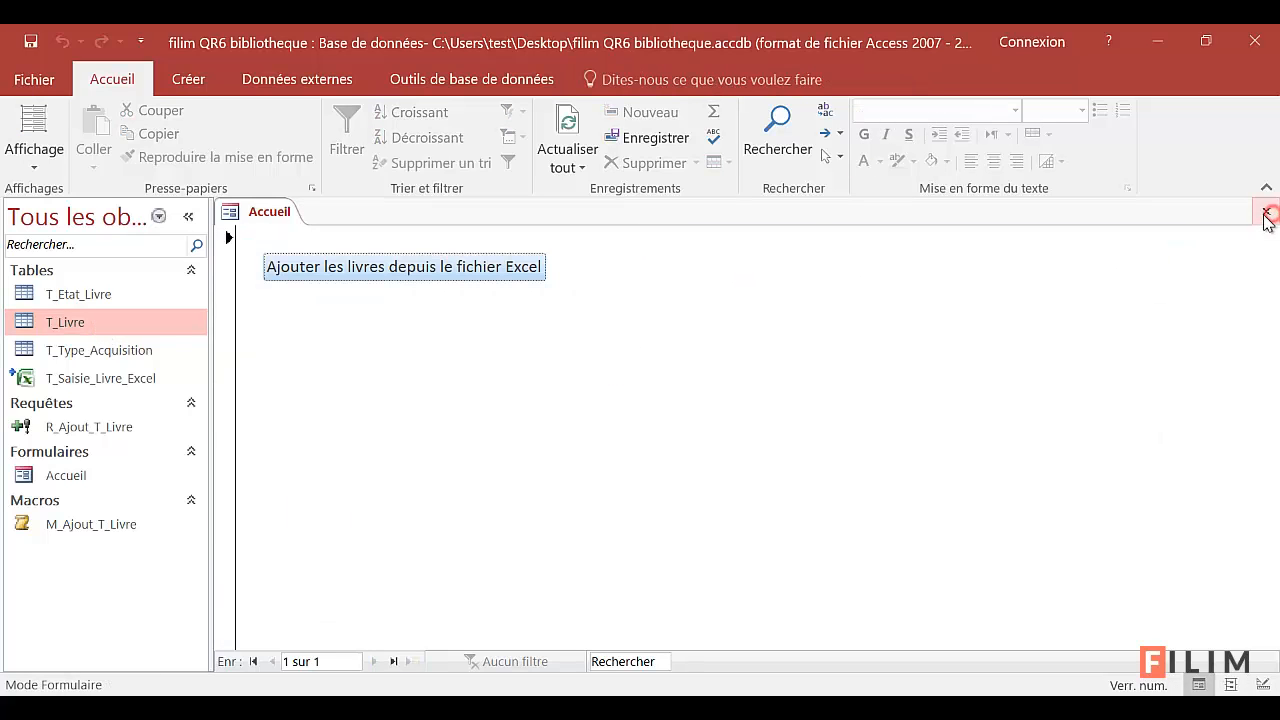
# Run the Accueil form's button to append the Excel books again, check T_Livre and close the table
pyautogui.click(375, 277)
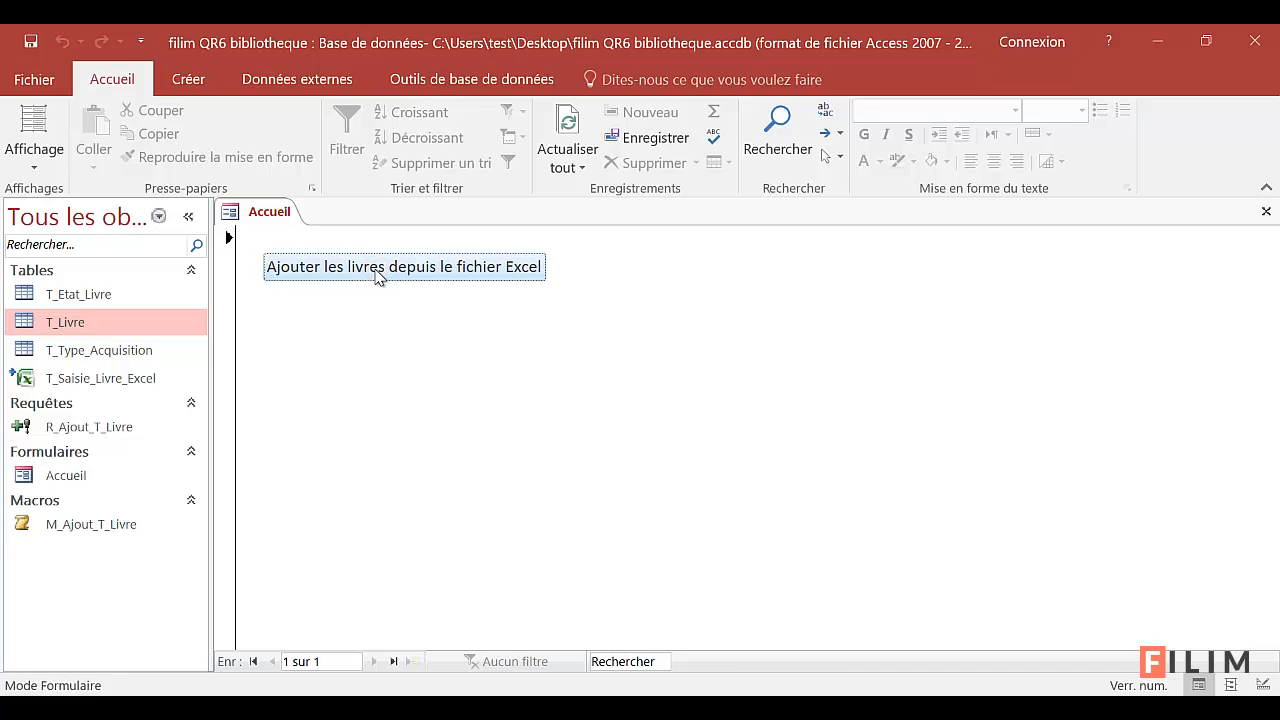
pyautogui.doubleClick(54, 324)
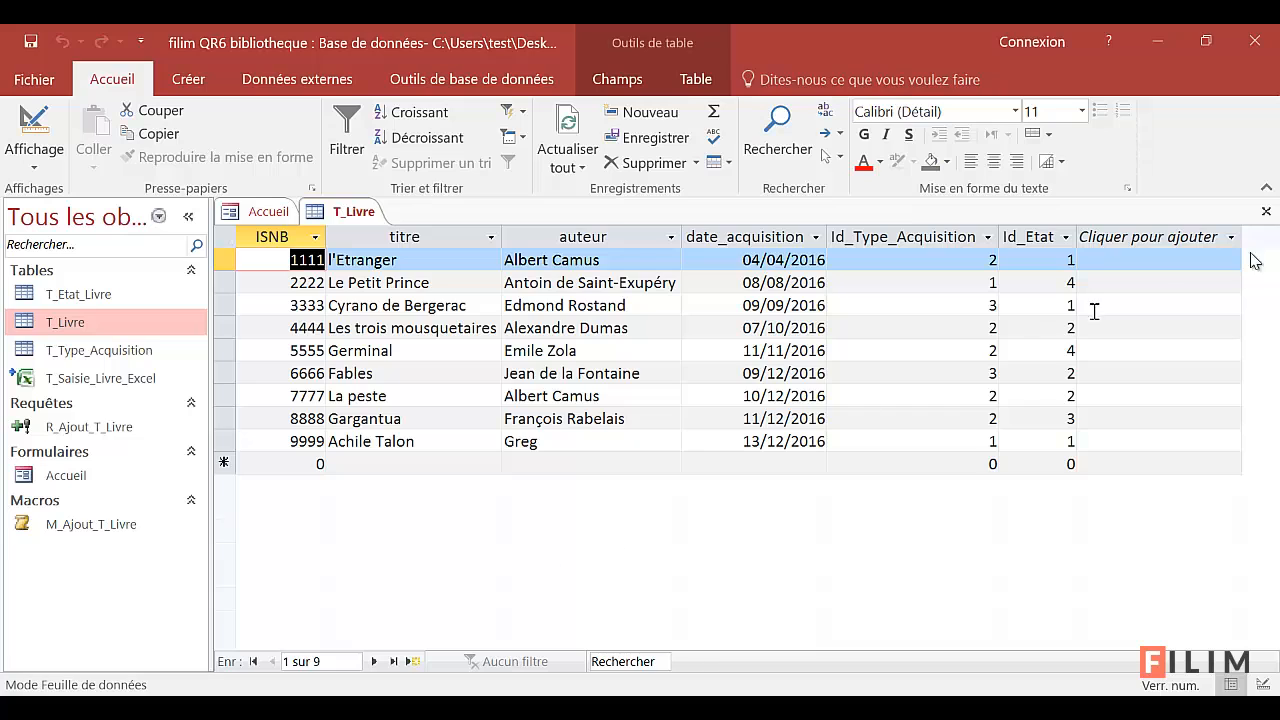
pyautogui.click(1266, 211)
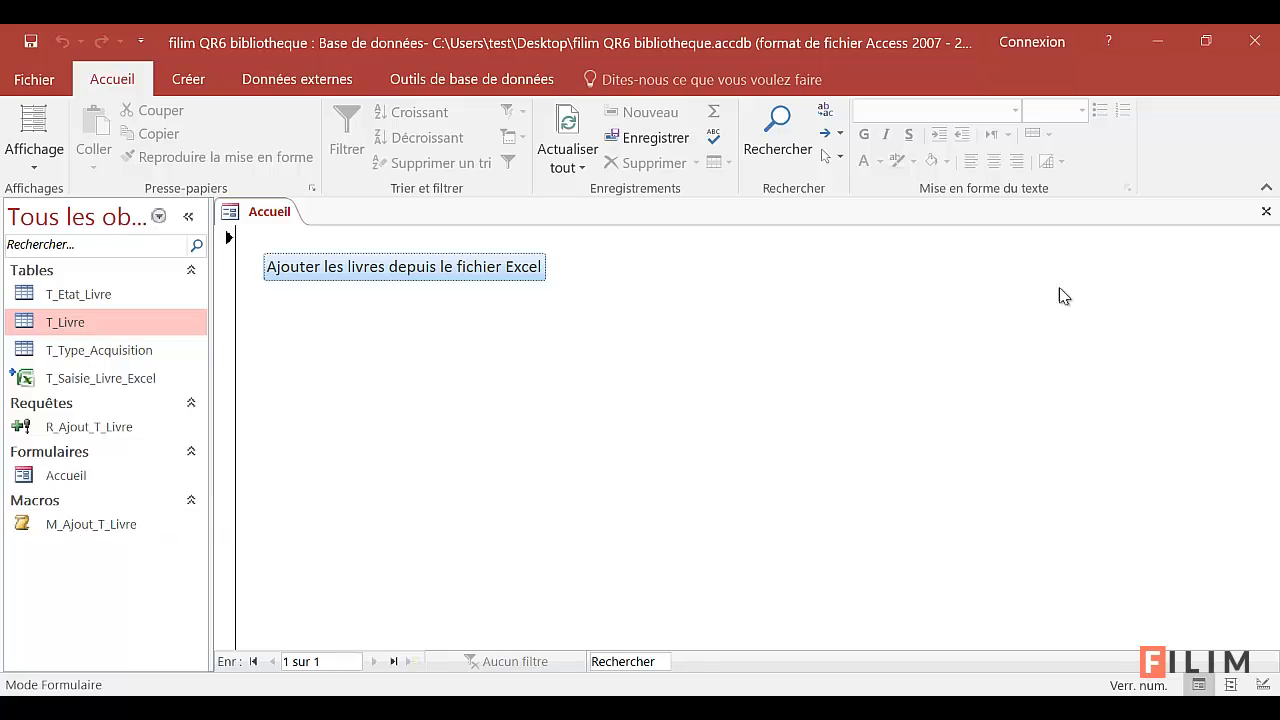
# Close the Accueil form and duplicate the M_Ajout_T_Livre macro under the name AutoExec
pyautogui.click(1266, 212)
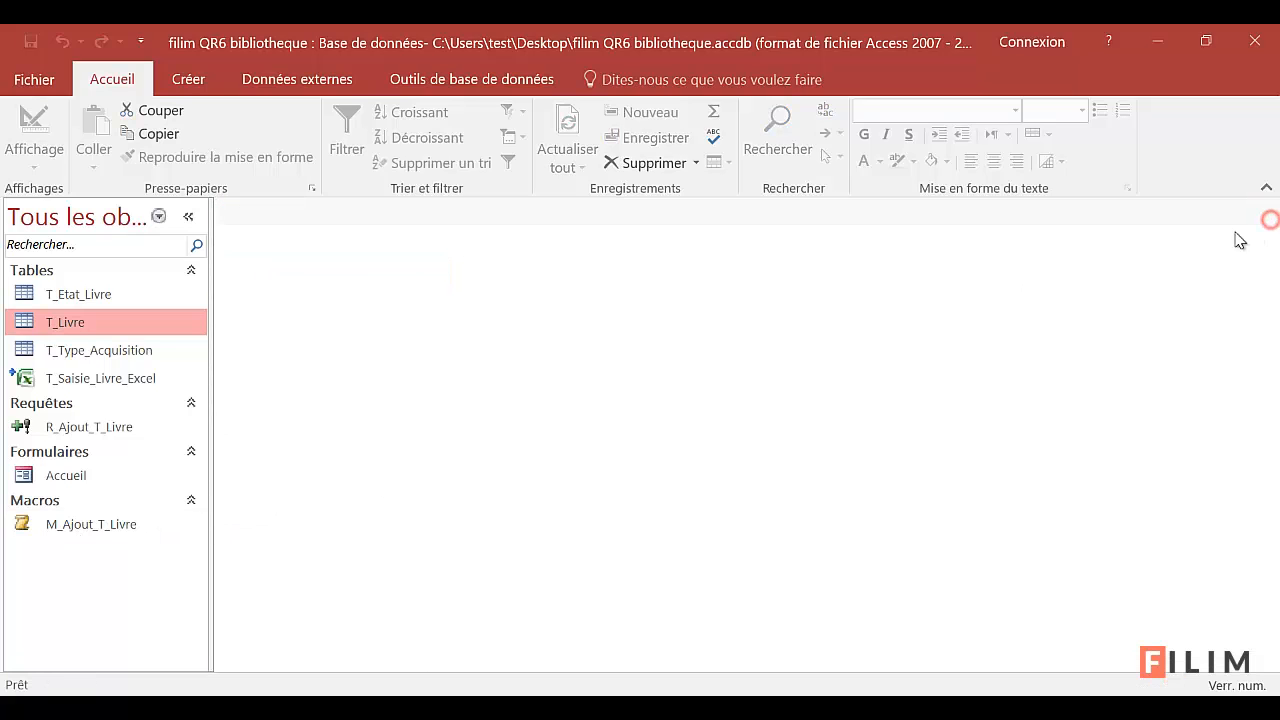
pyautogui.click(113, 528)
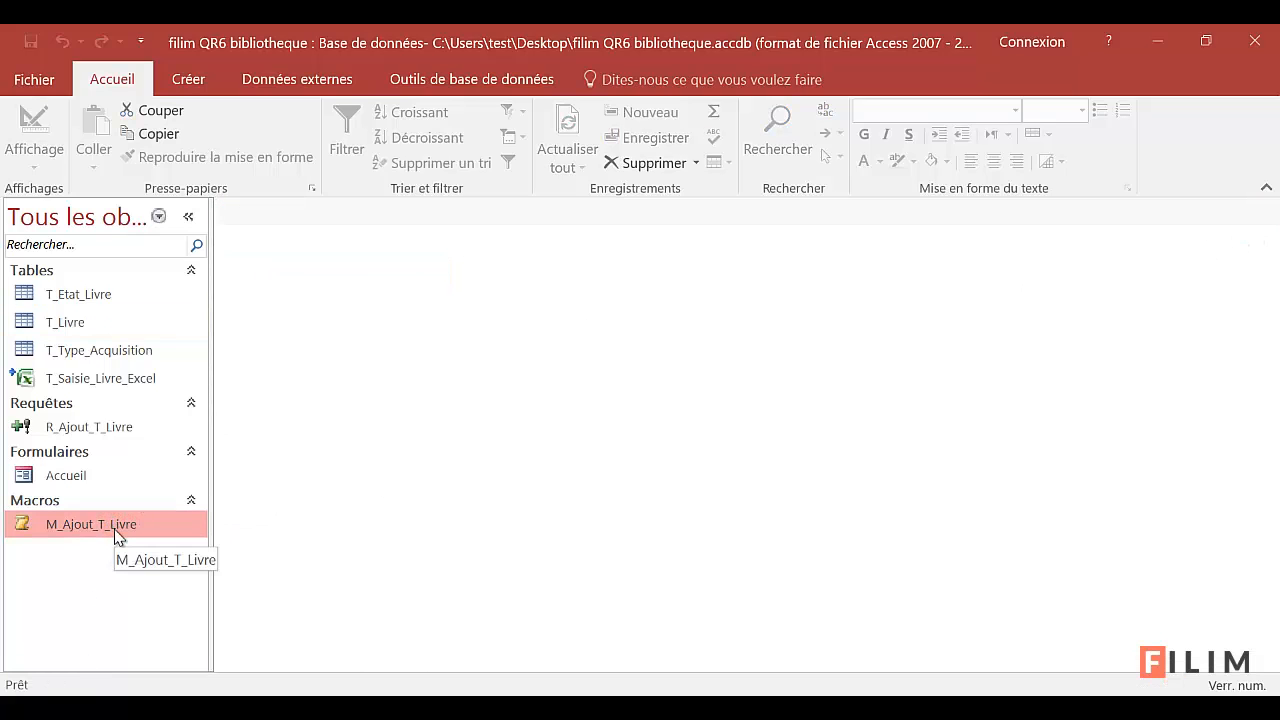
pyautogui.rightClick(116, 530)
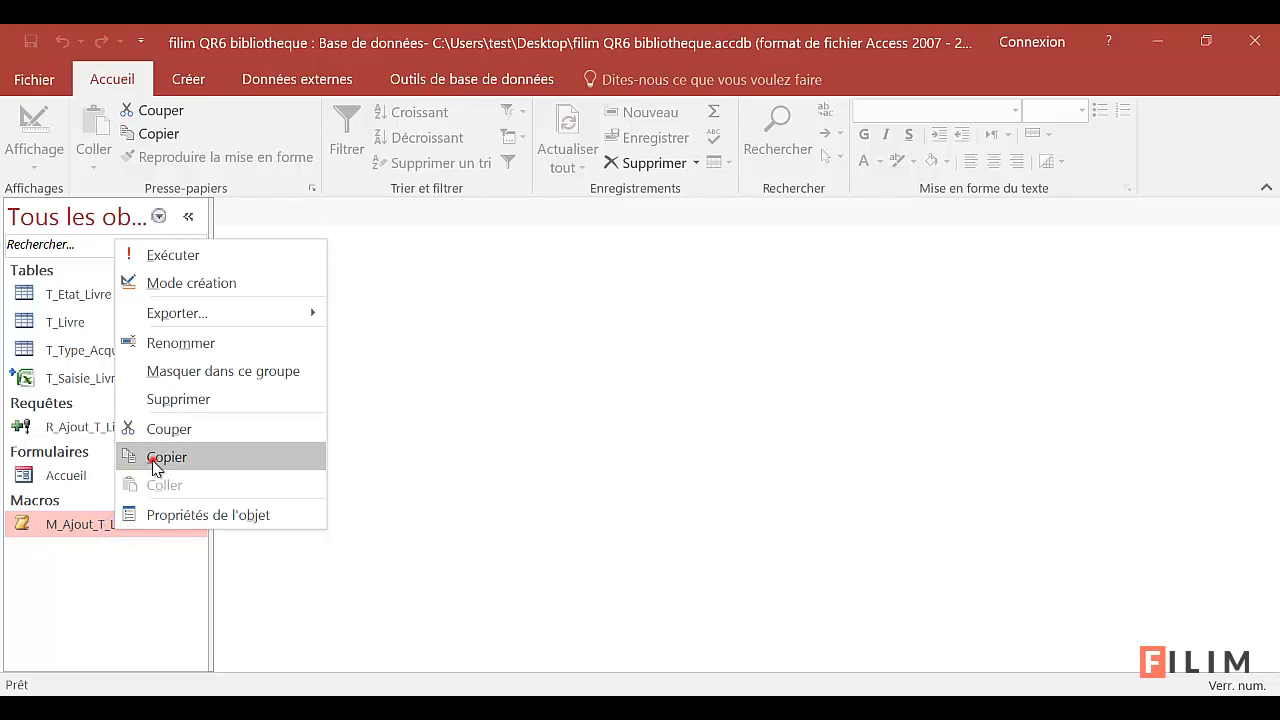
pyautogui.click(156, 458)
pyautogui.rightClick(77, 523)
pyautogui.click(107, 481)
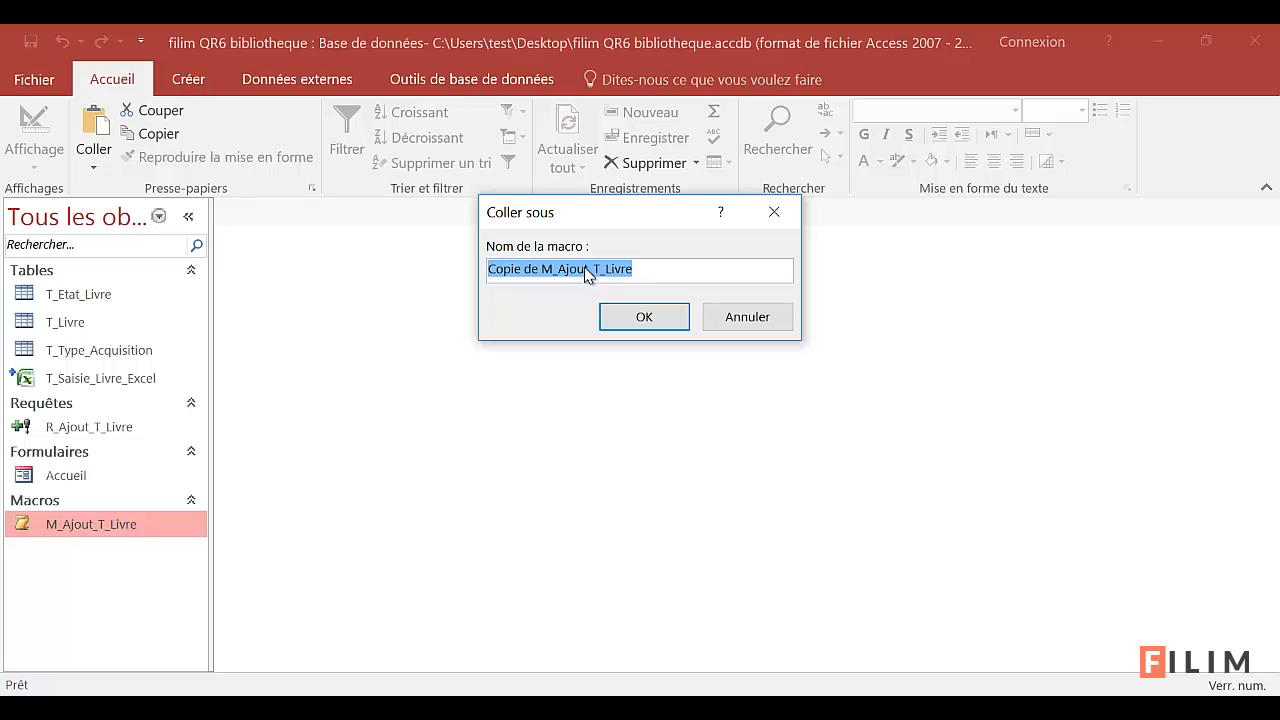
pyautogui.write('AutoExec')
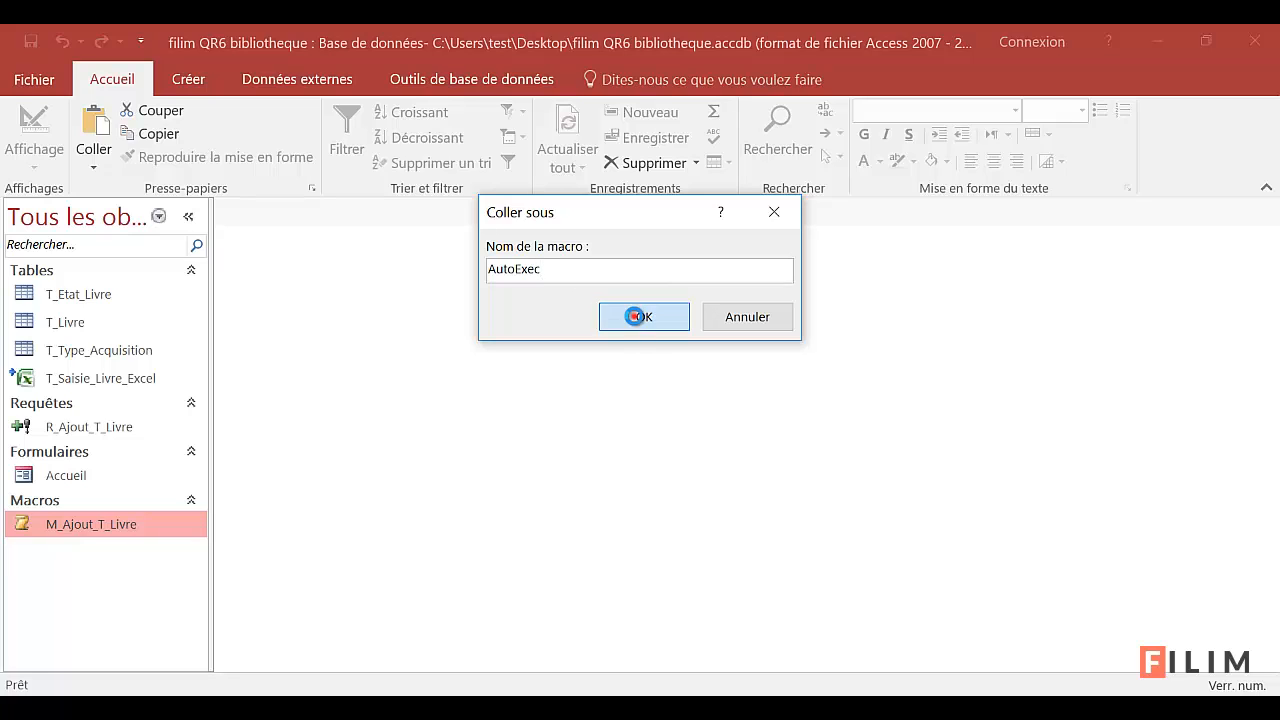
pyautogui.click(640, 315)
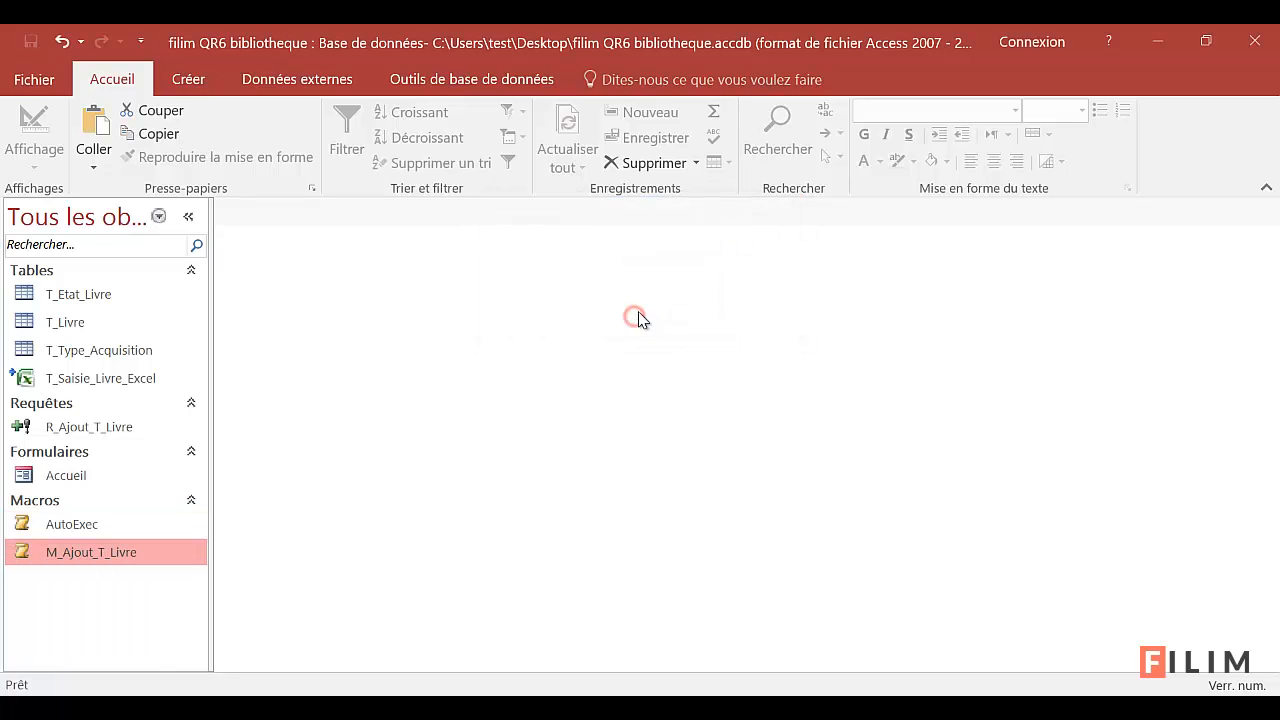
# Open the AutoExec macro in design view
pyautogui.click(62, 530)
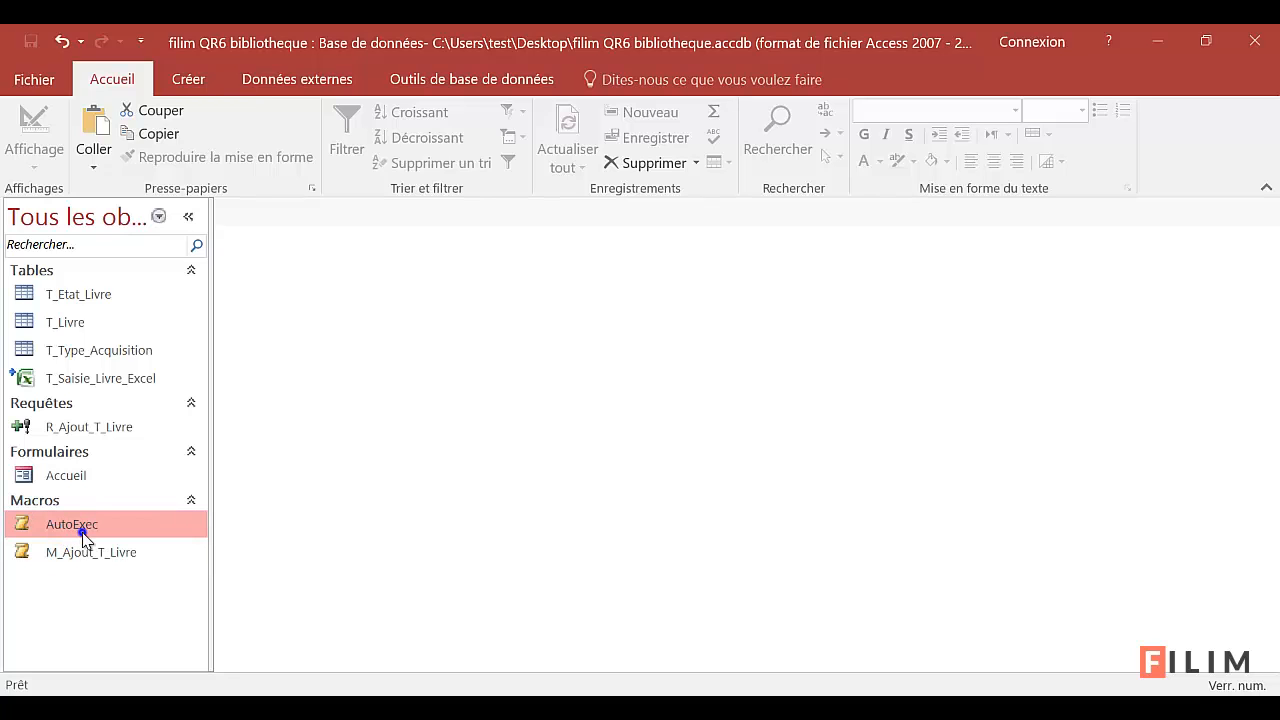
pyautogui.rightClick(82, 527)
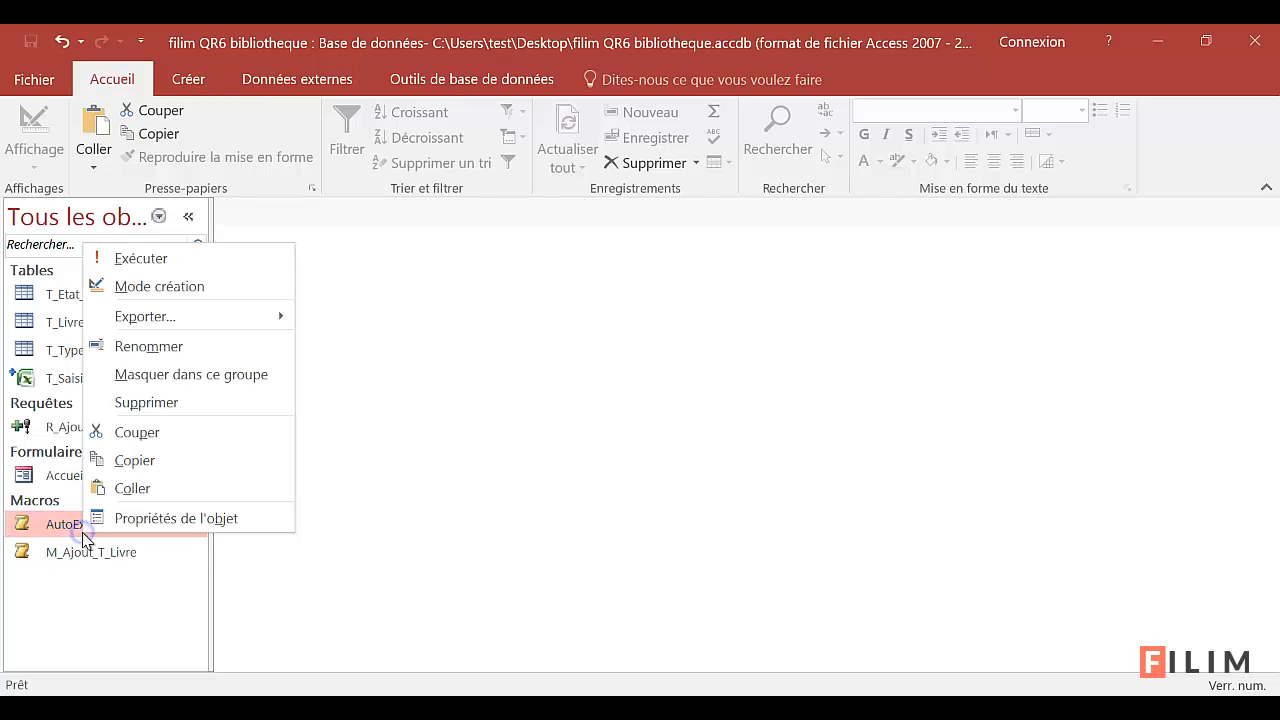
pyautogui.click(137, 287)
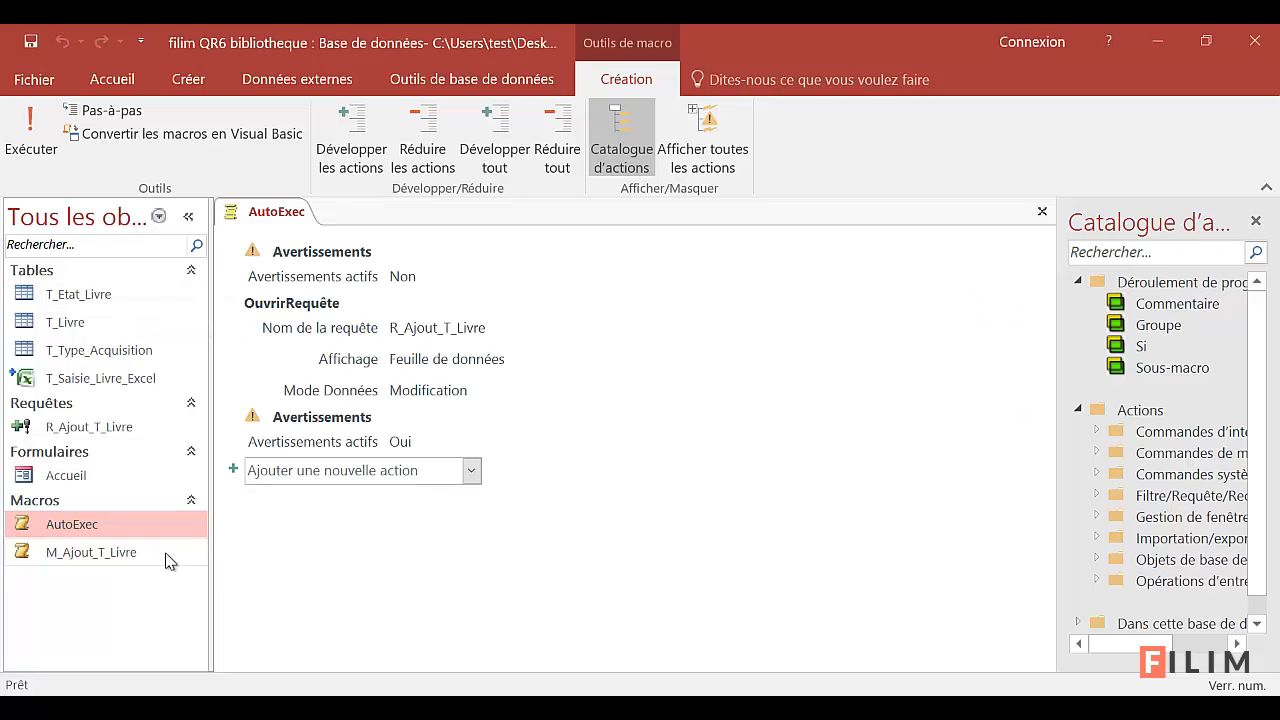
pyautogui.click(476, 474)
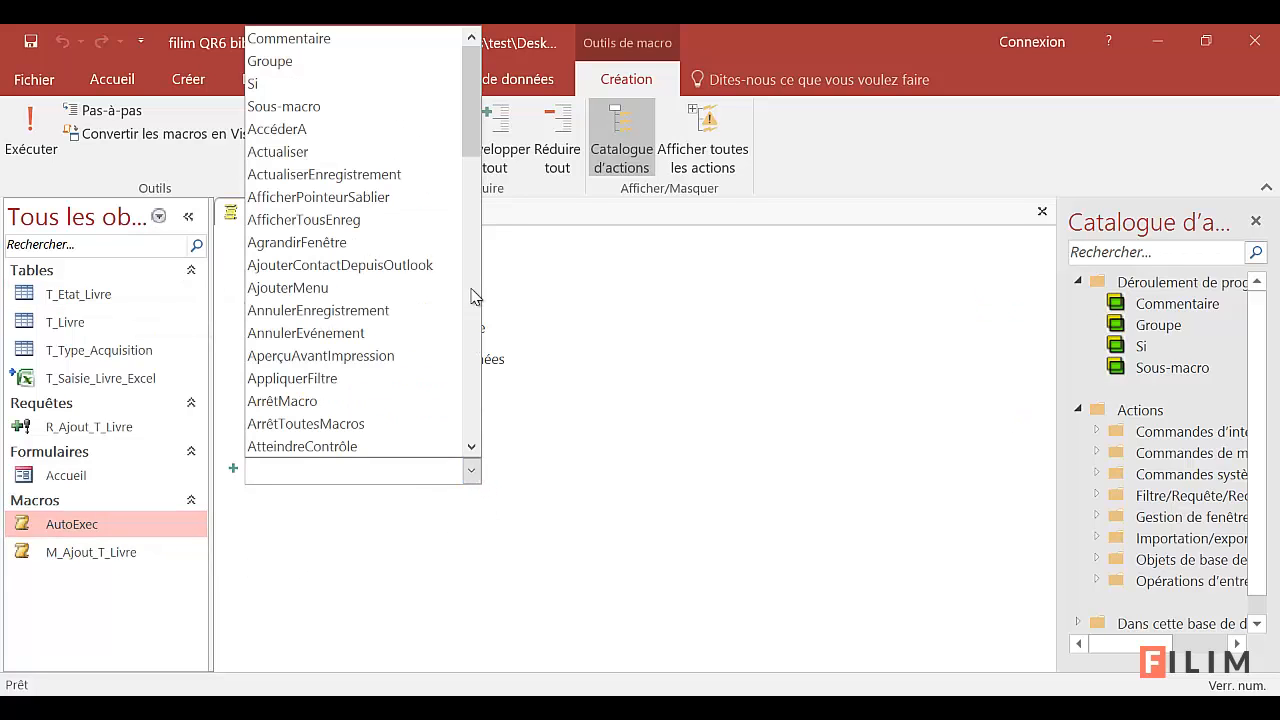
pyautogui.write('Me')
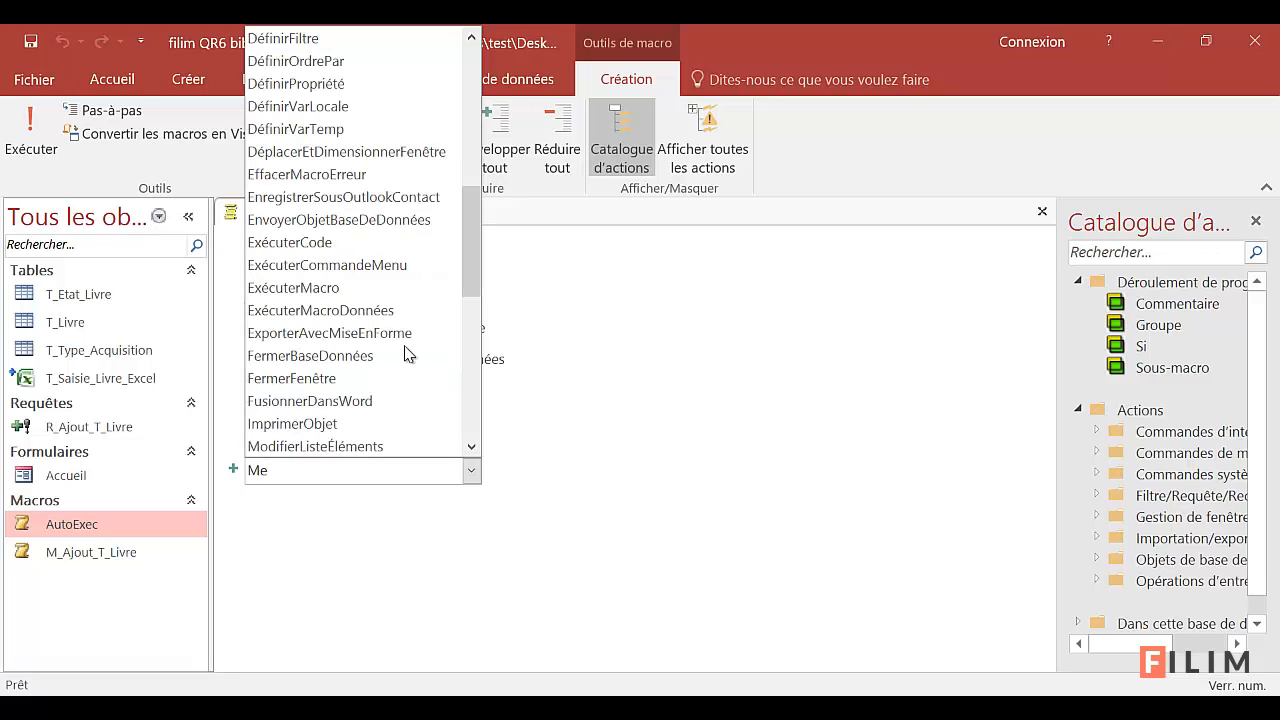
pyautogui.moveTo(470, 281); pyautogui.dragTo(457, 450)
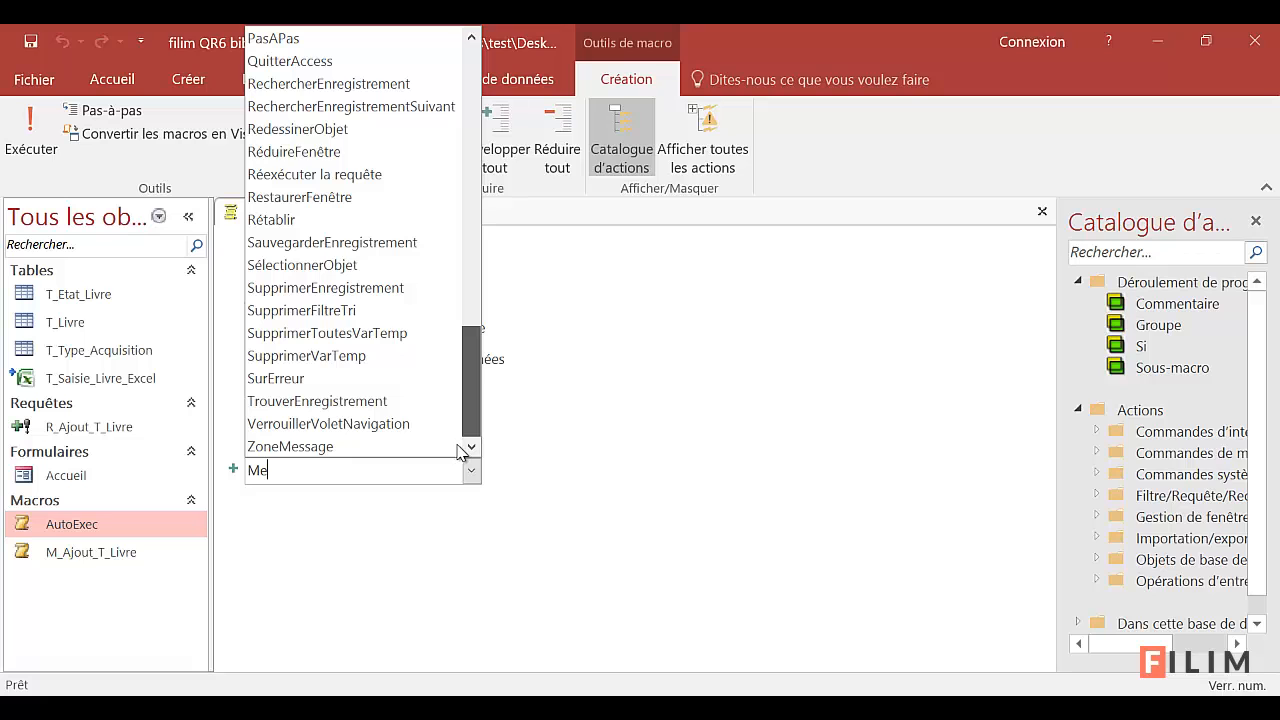
pyautogui.scroll(5, 456, 400)
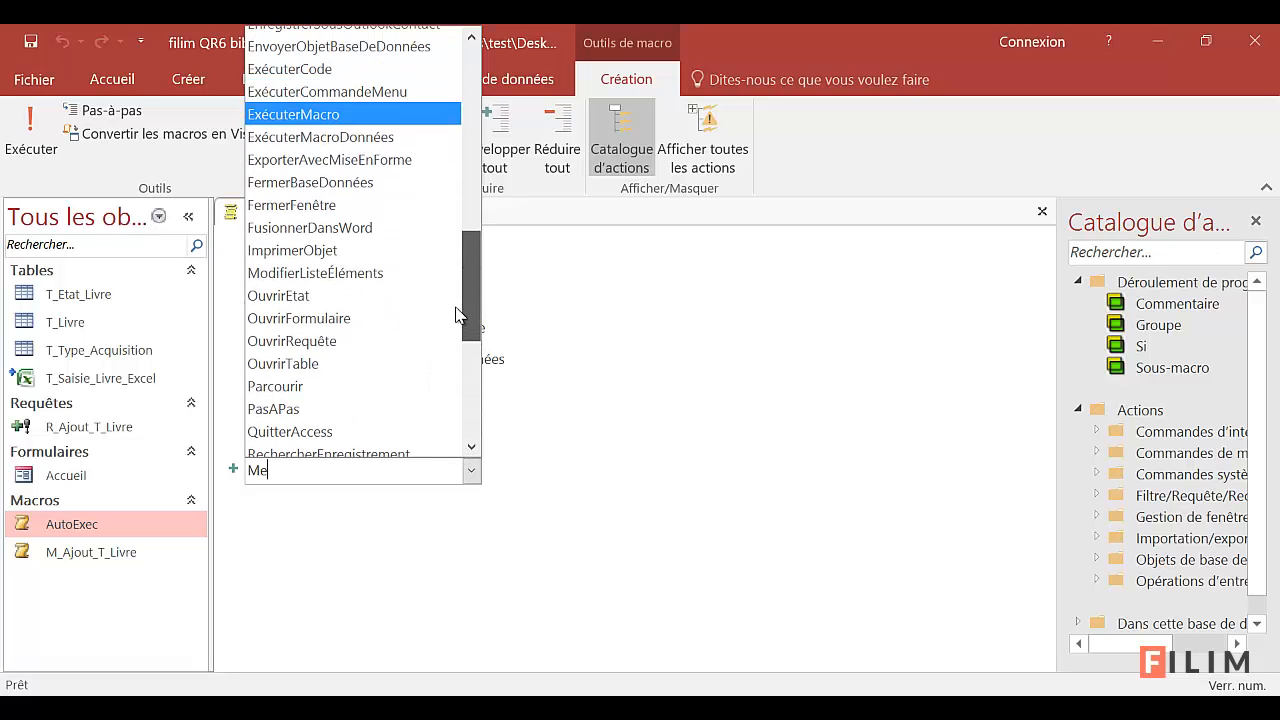
pyautogui.scroll(3, 456, 314)
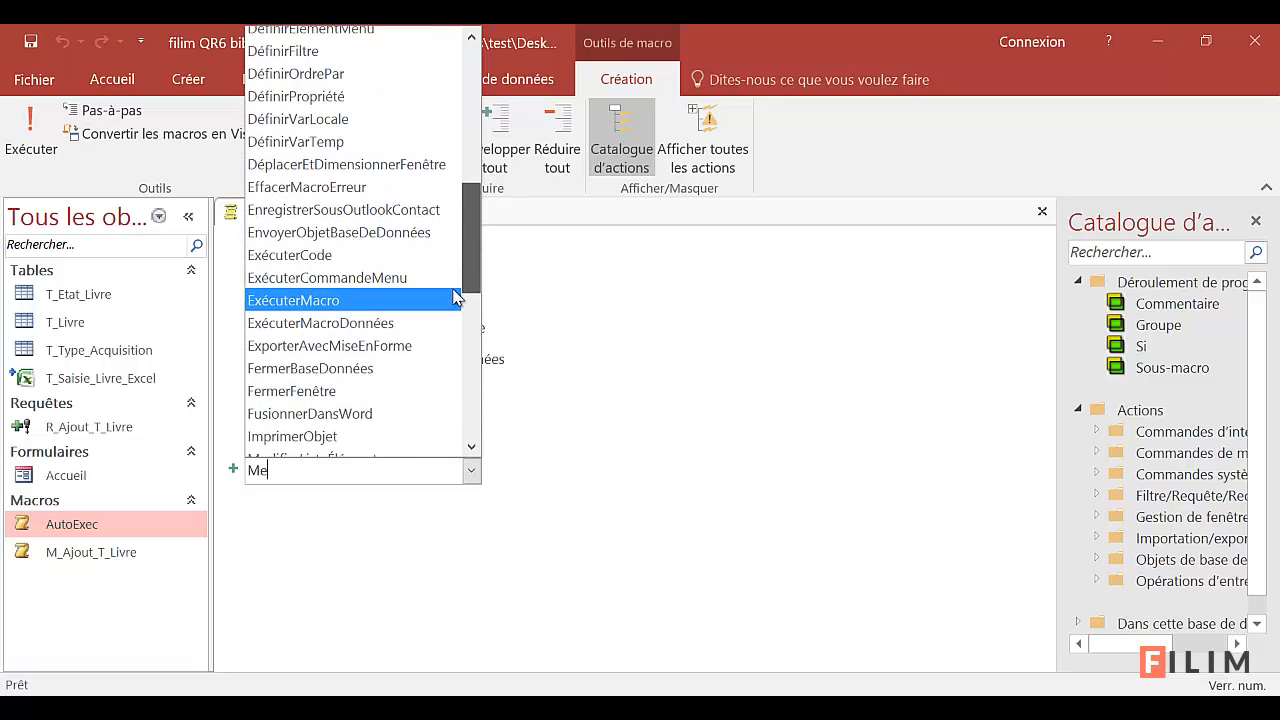
pyautogui.scroll(-1, 456, 296)
pyautogui.write('ss')
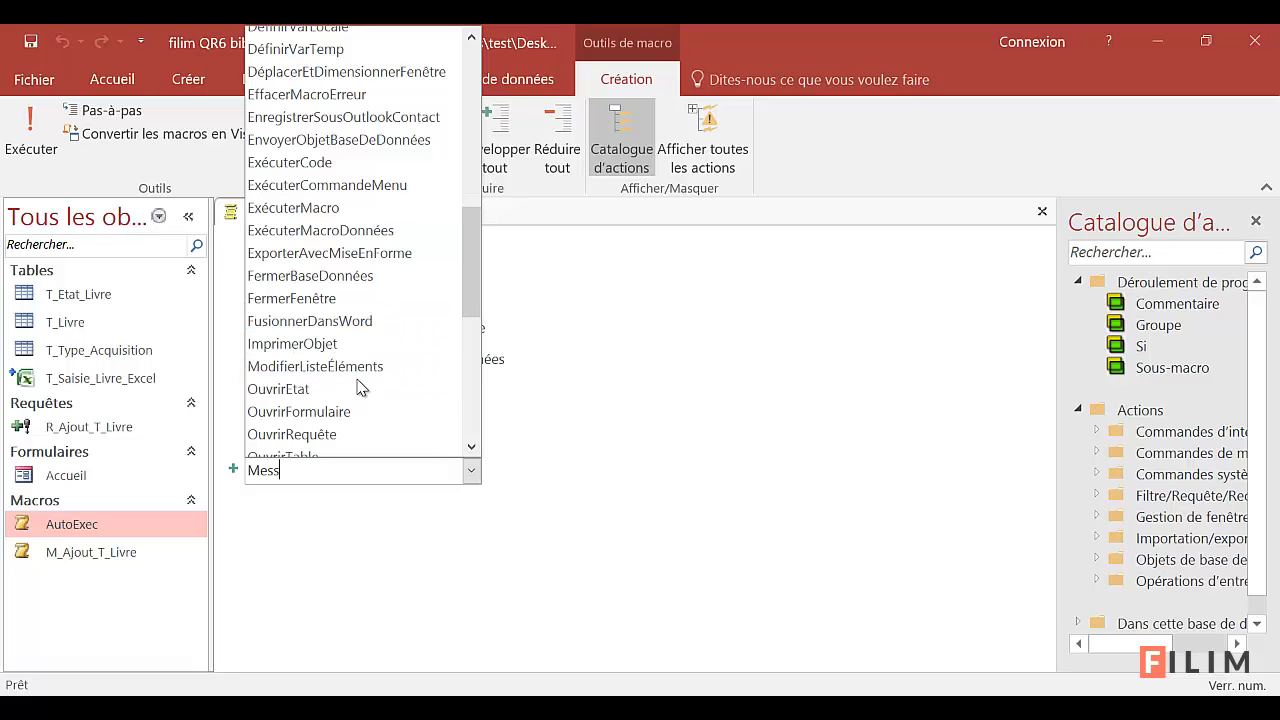
pyautogui.press('Escape')
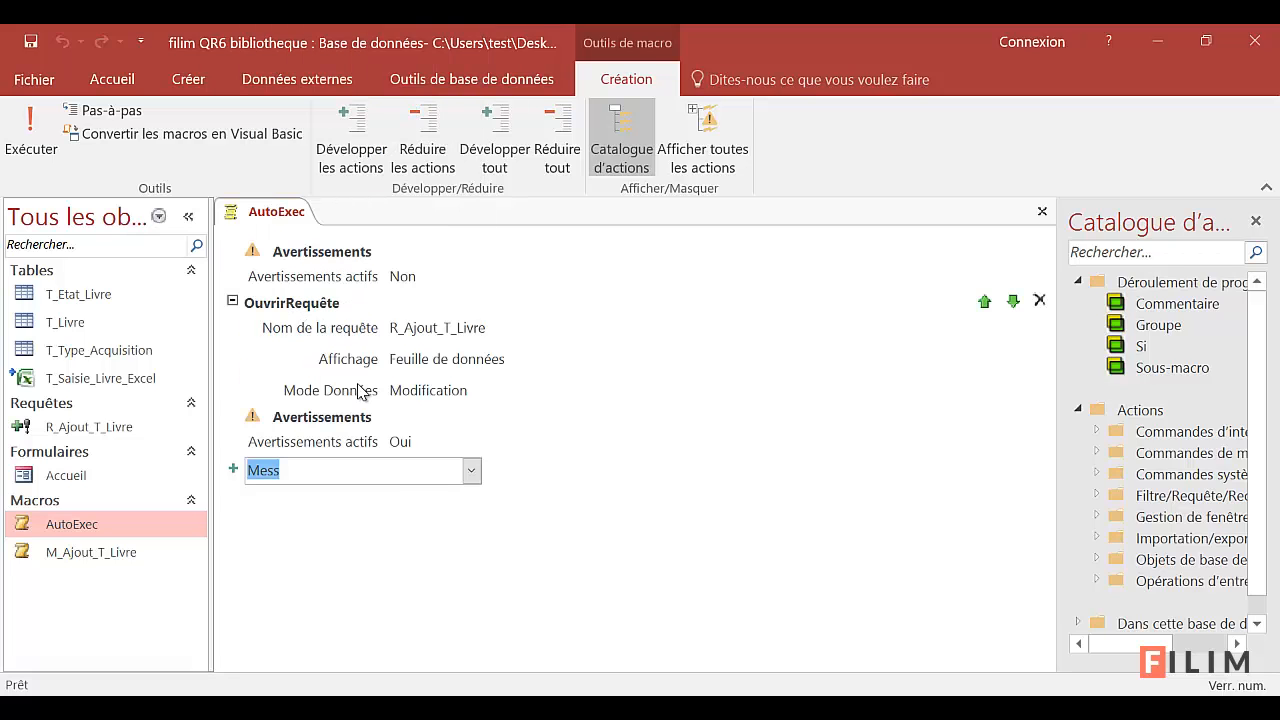
# Add a ZoneMessage action at the end of the AutoExec macro
pyautogui.click(294, 474)
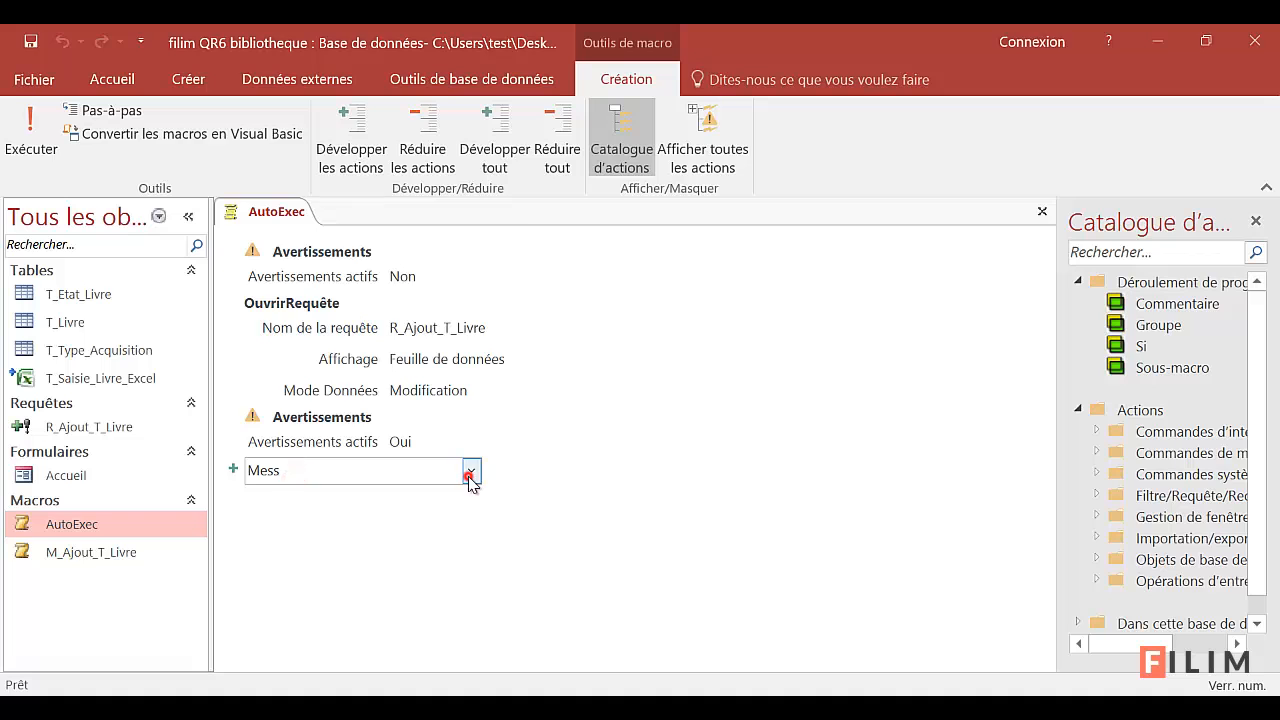
pyautogui.click(470, 472)
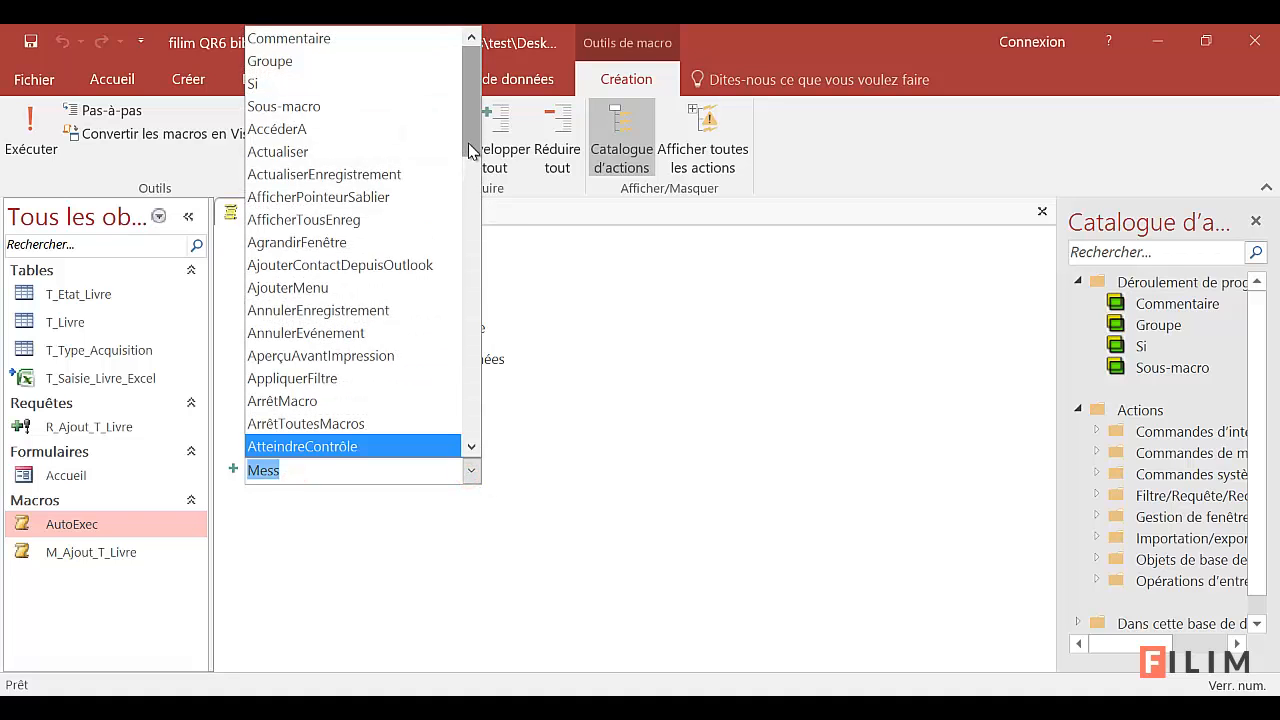
pyautogui.moveTo(470, 148); pyautogui.dragTo(455, 444)
pyautogui.click(391, 446)
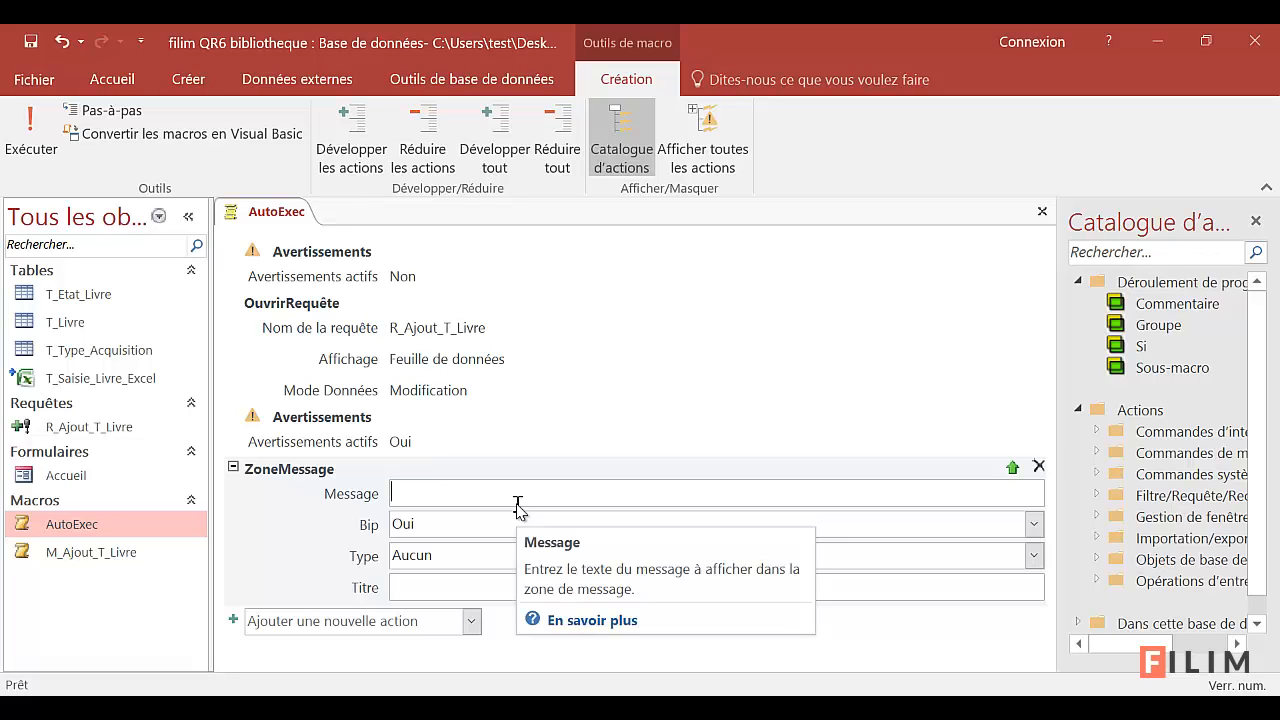
# Set the ZoneMessage action's message to "Import des livres du fichier Excel - OK -"
pyautogui.write('Impor')
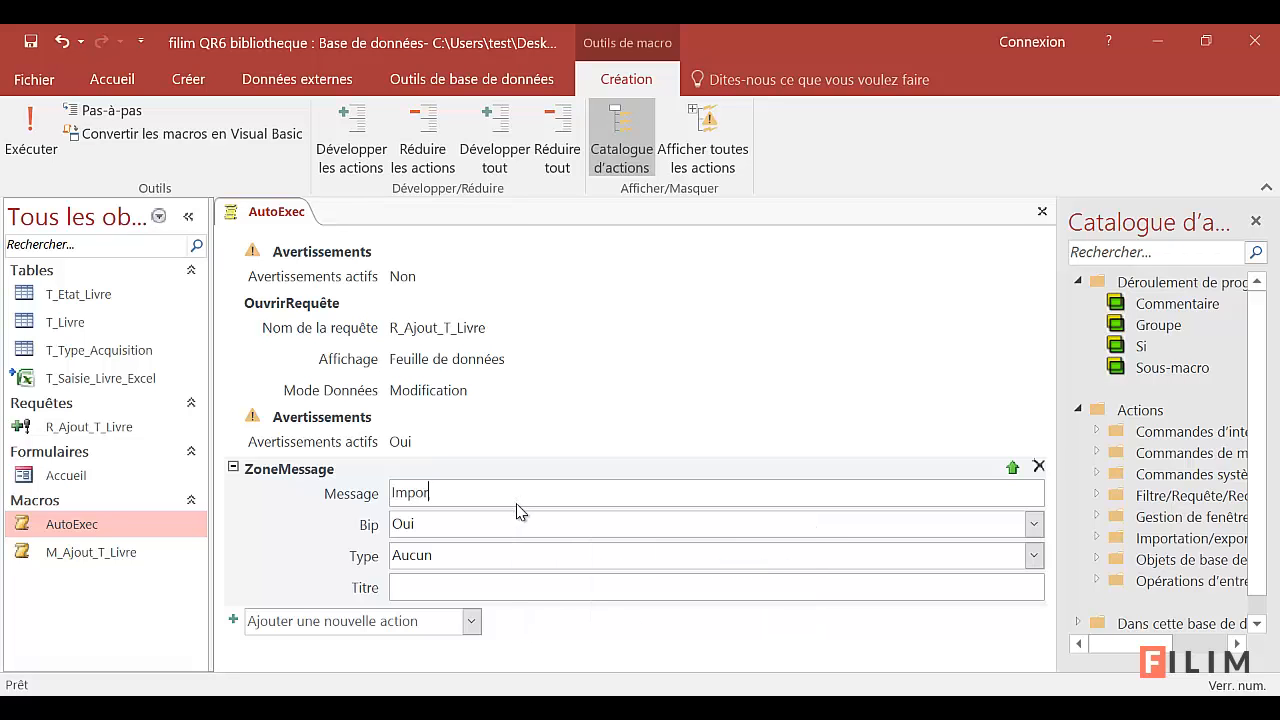
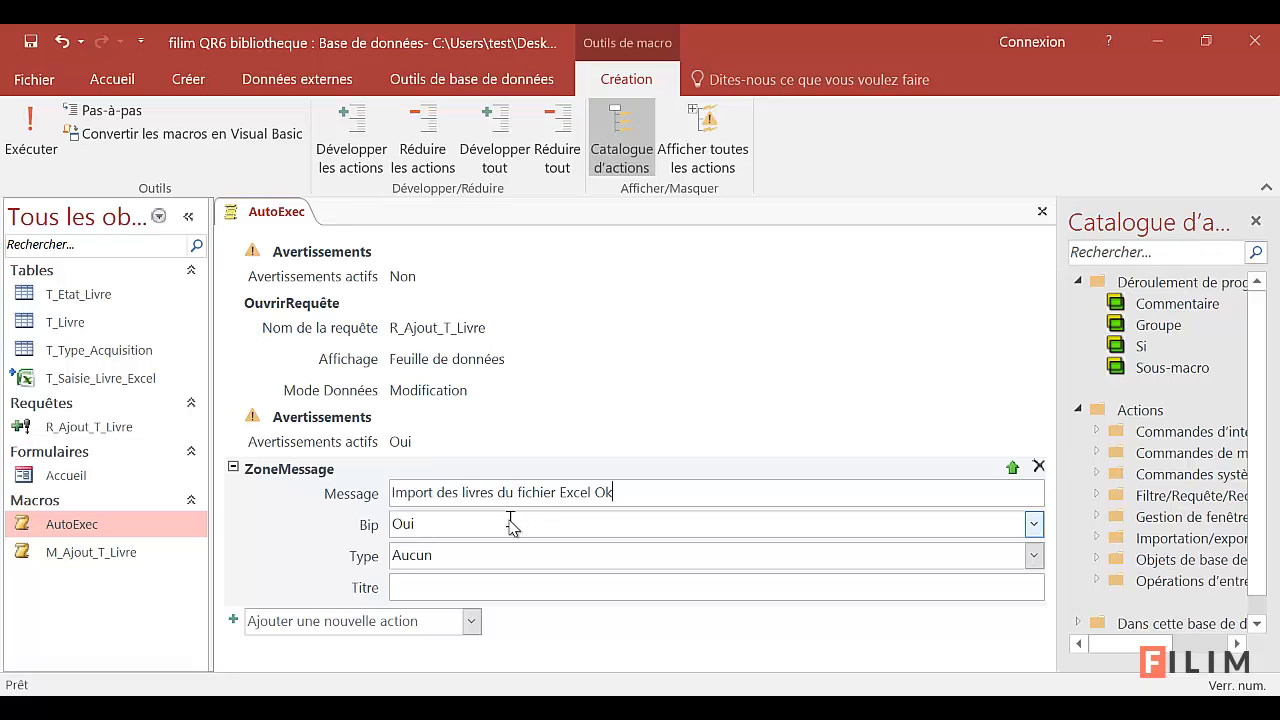
pyautogui.moveTo(614, 521)
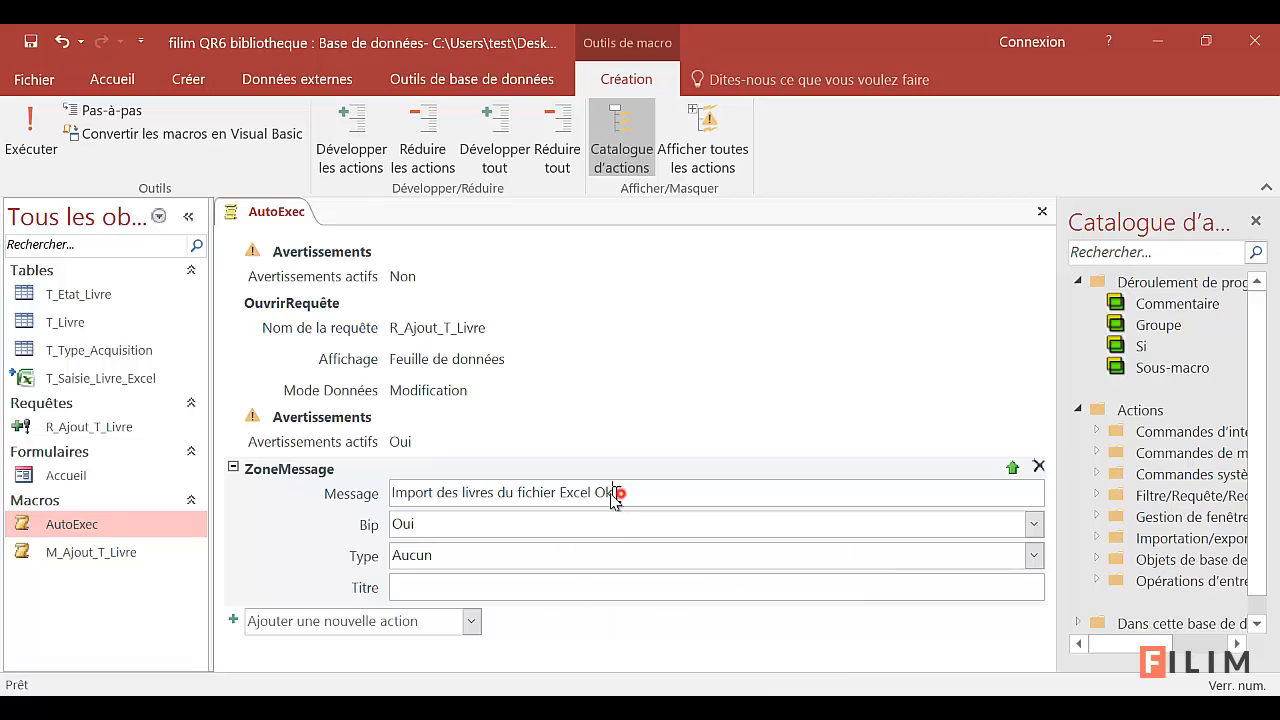
pyautogui.doubleClick(603, 493)
pyautogui.press('BackSpace')
pyautogui.click(800, 641)
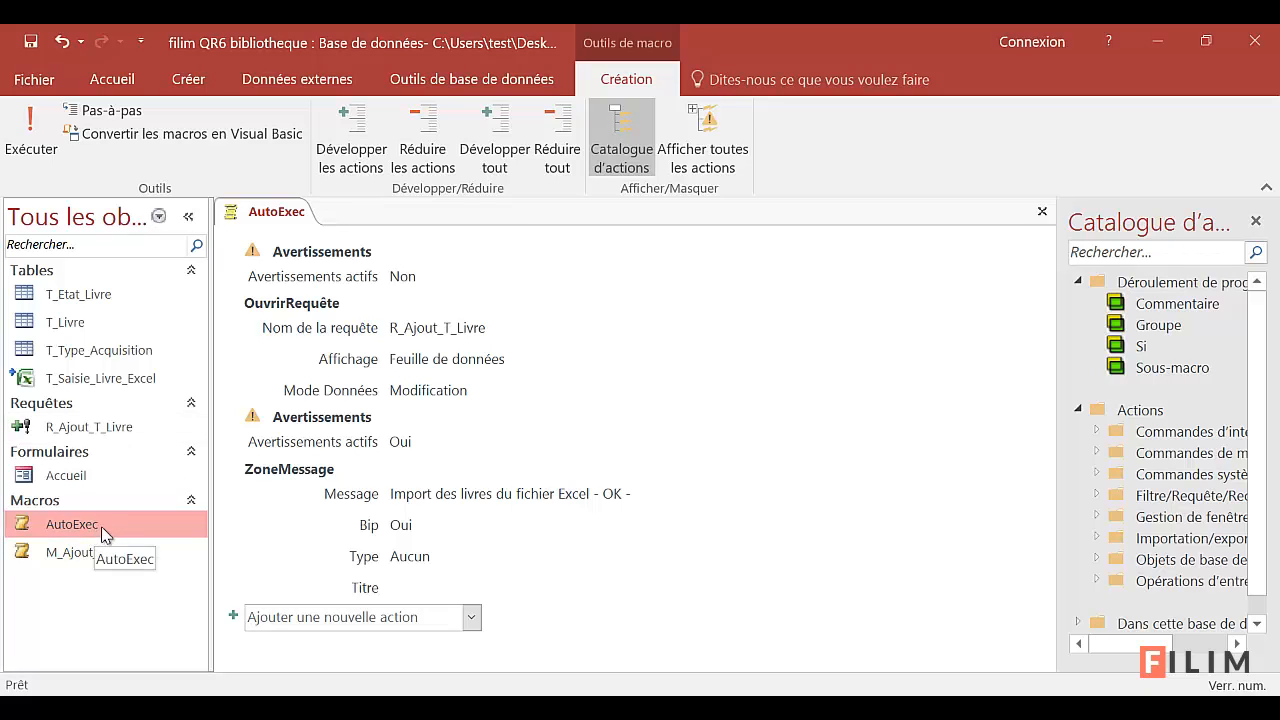
# Review the AutoExec macro's actions along with the T_Saisie_Livre_Excel source table and the T_Livre target table
pyautogui.moveTo(398, 276)
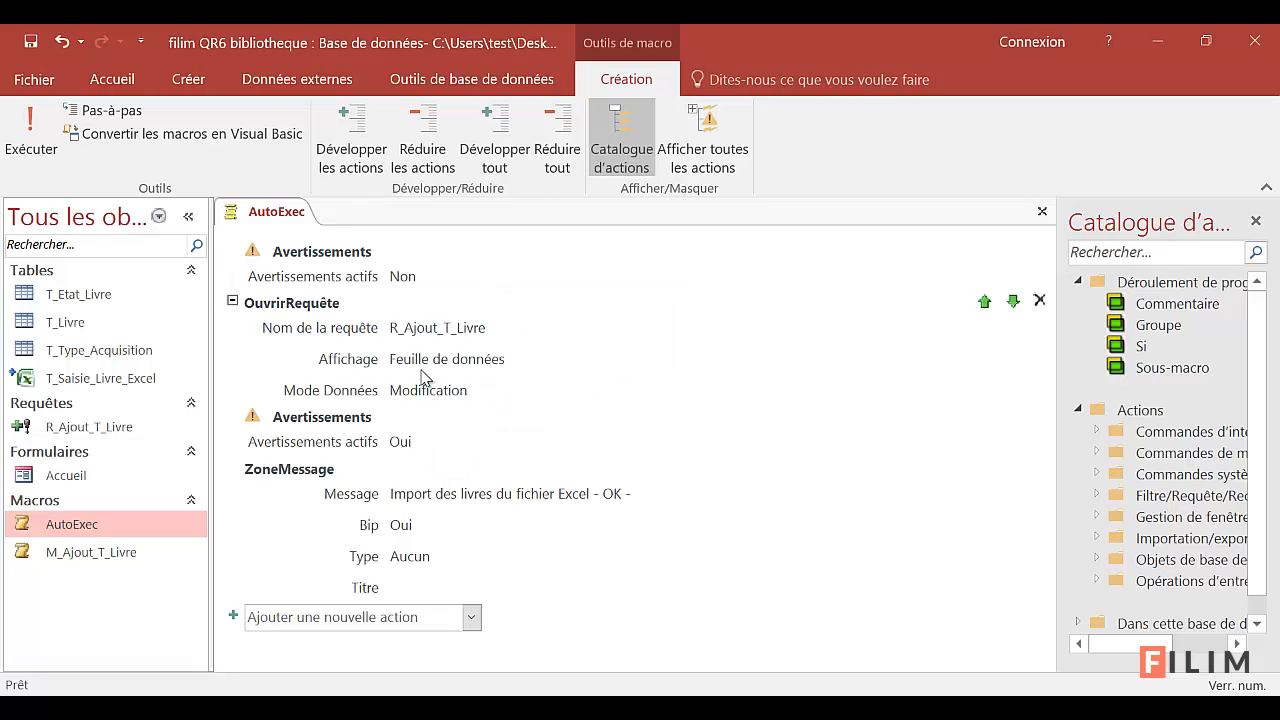
pyautogui.moveTo(528, 346)
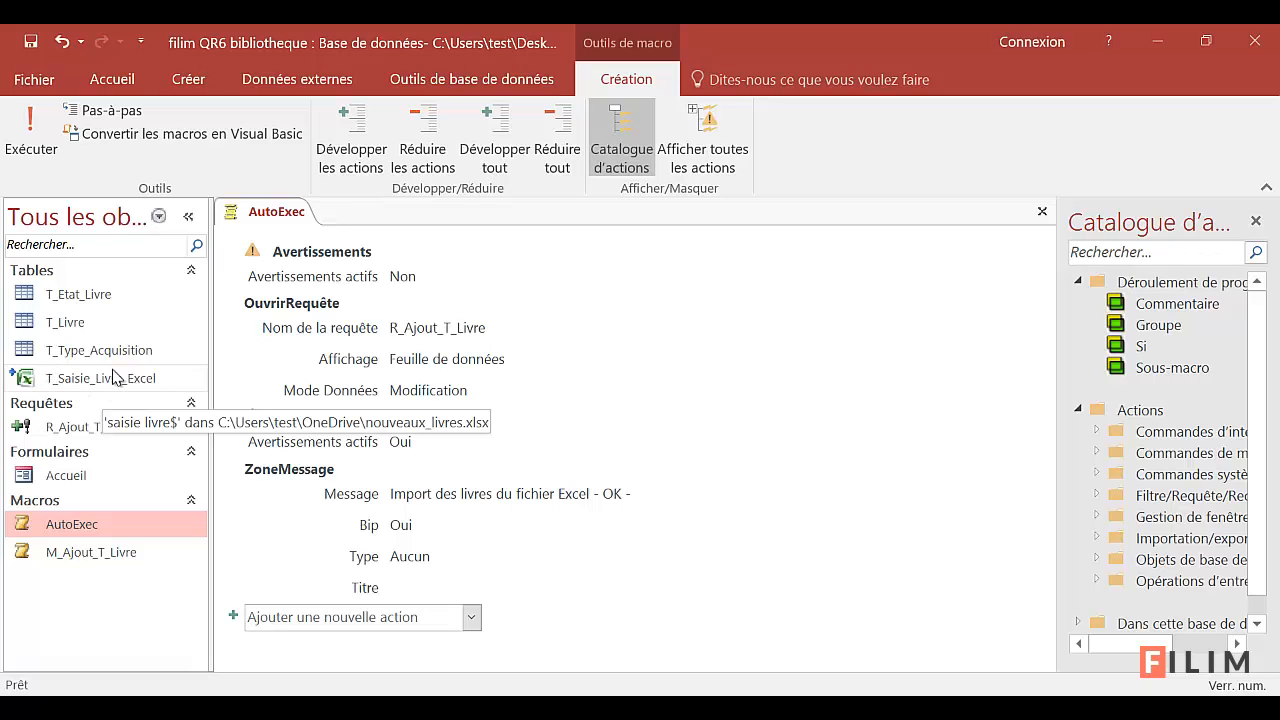
pyautogui.click(82, 384)
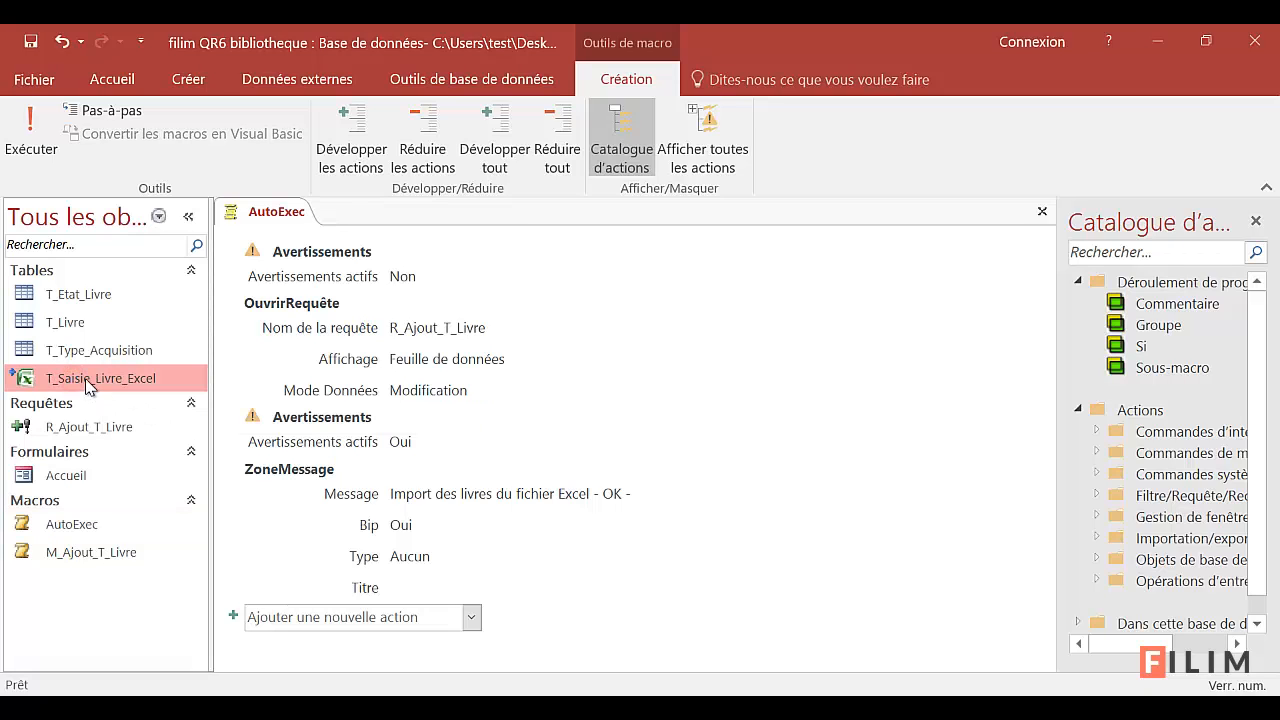
pyautogui.click(77, 323)
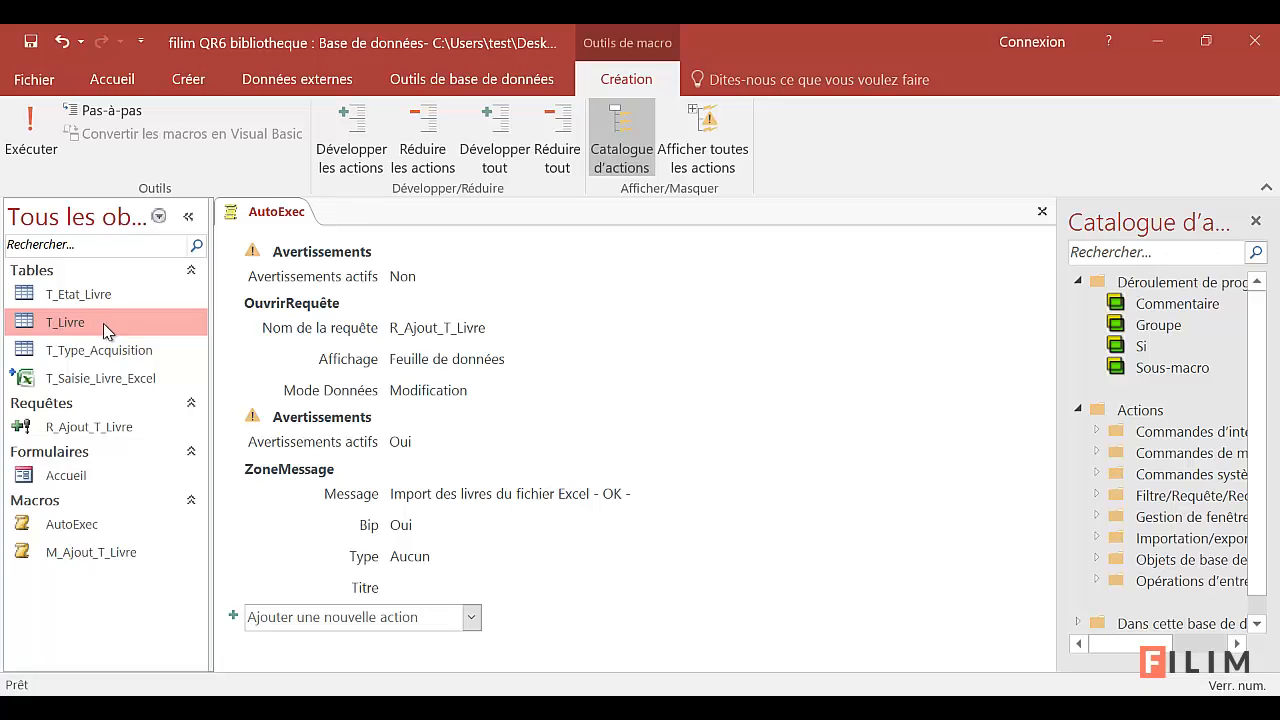
pyautogui.moveTo(340, 435)
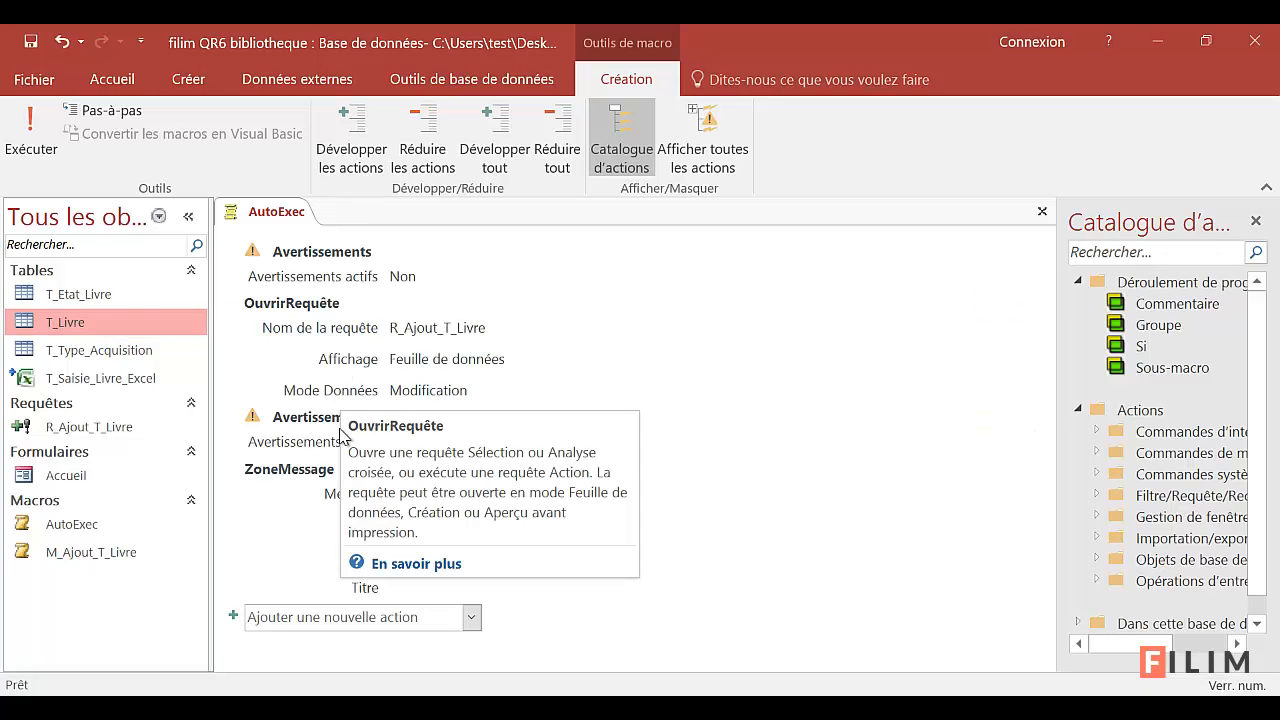
pyautogui.moveTo(497, 450)
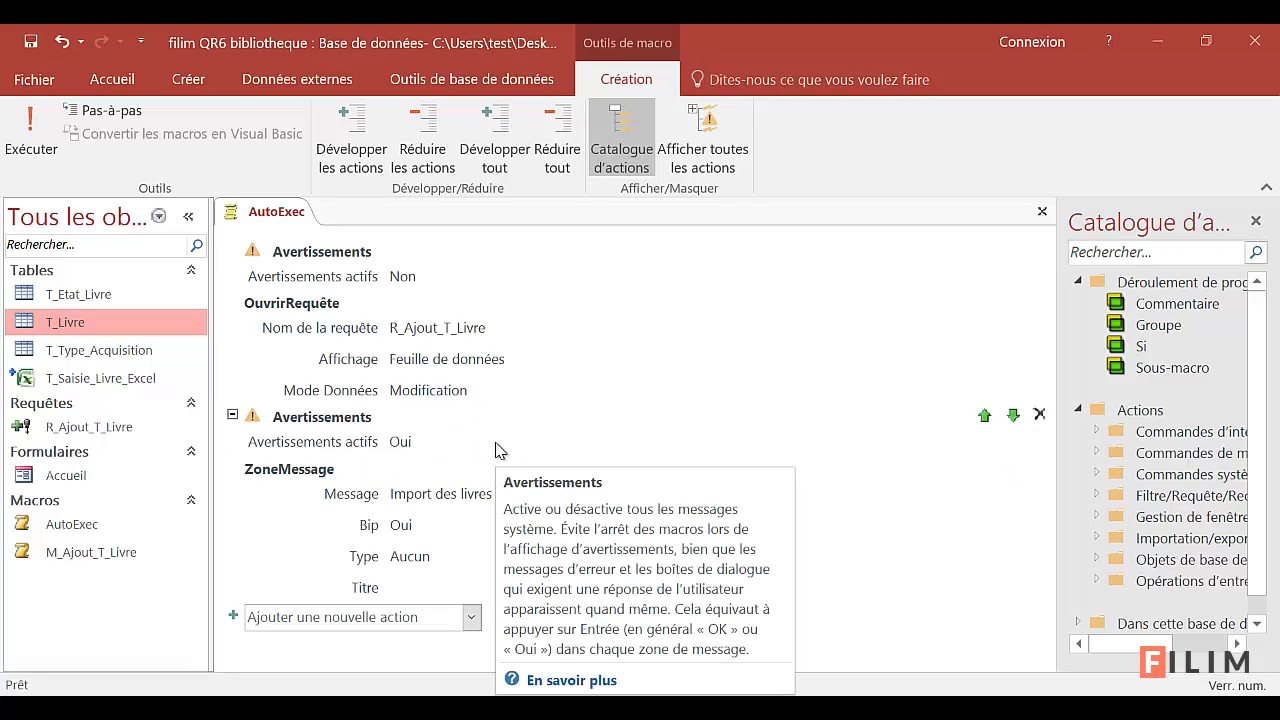
pyautogui.moveTo(520, 530)
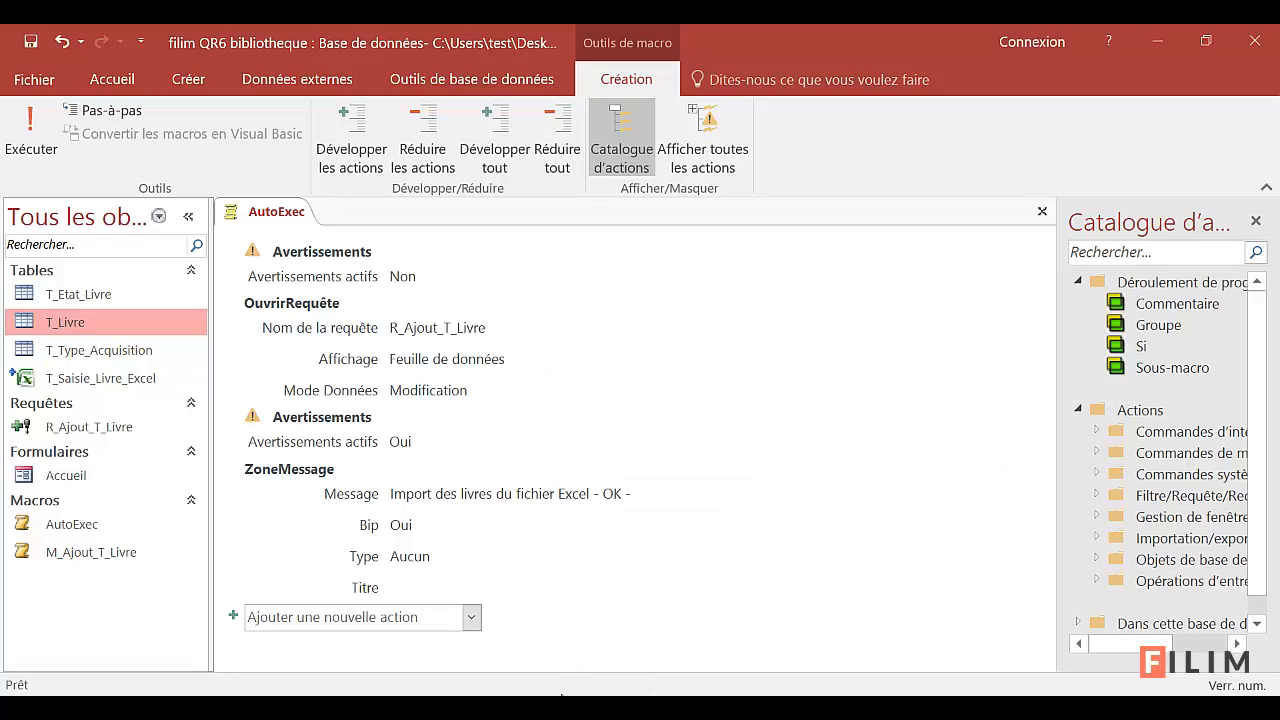
pyautogui.moveTo(962, 395)
# Close the AutoExec macro, then delete the record with ISNB 9999 from T_Livre and close the table
pyautogui.click(1041, 214)
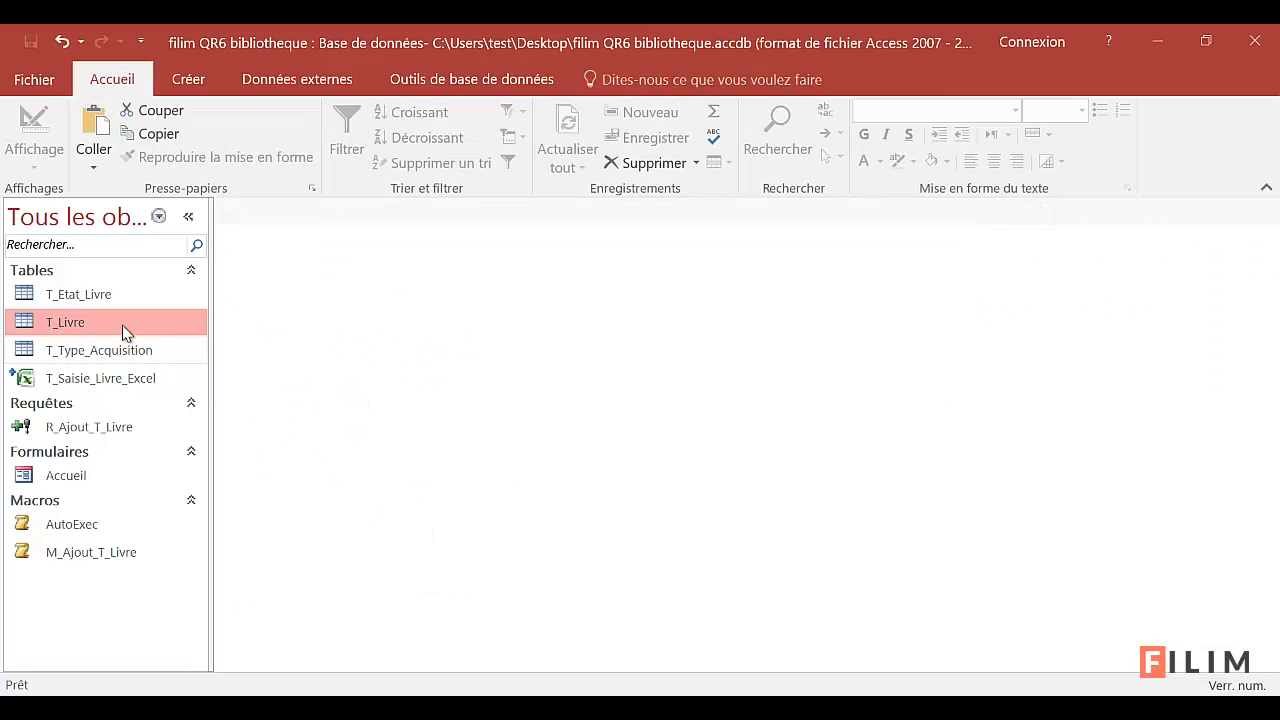
pyautogui.doubleClick(76, 324)
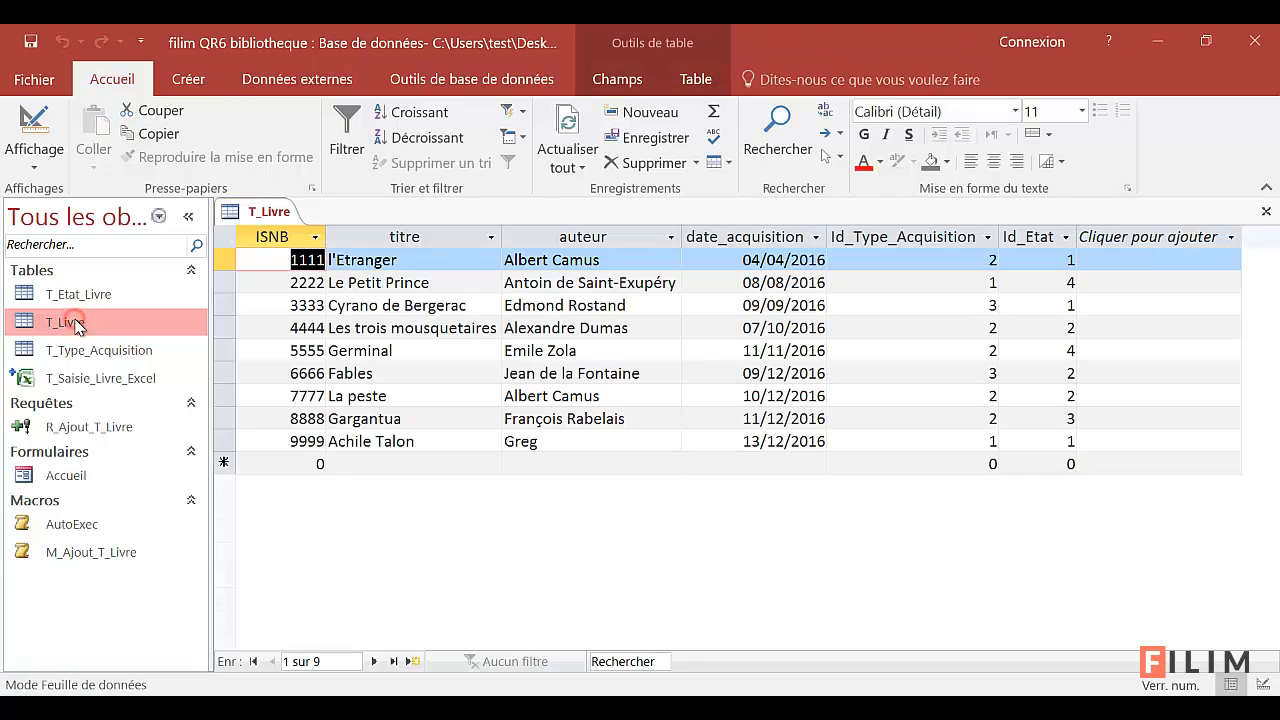
pyautogui.rightClick(224, 443)
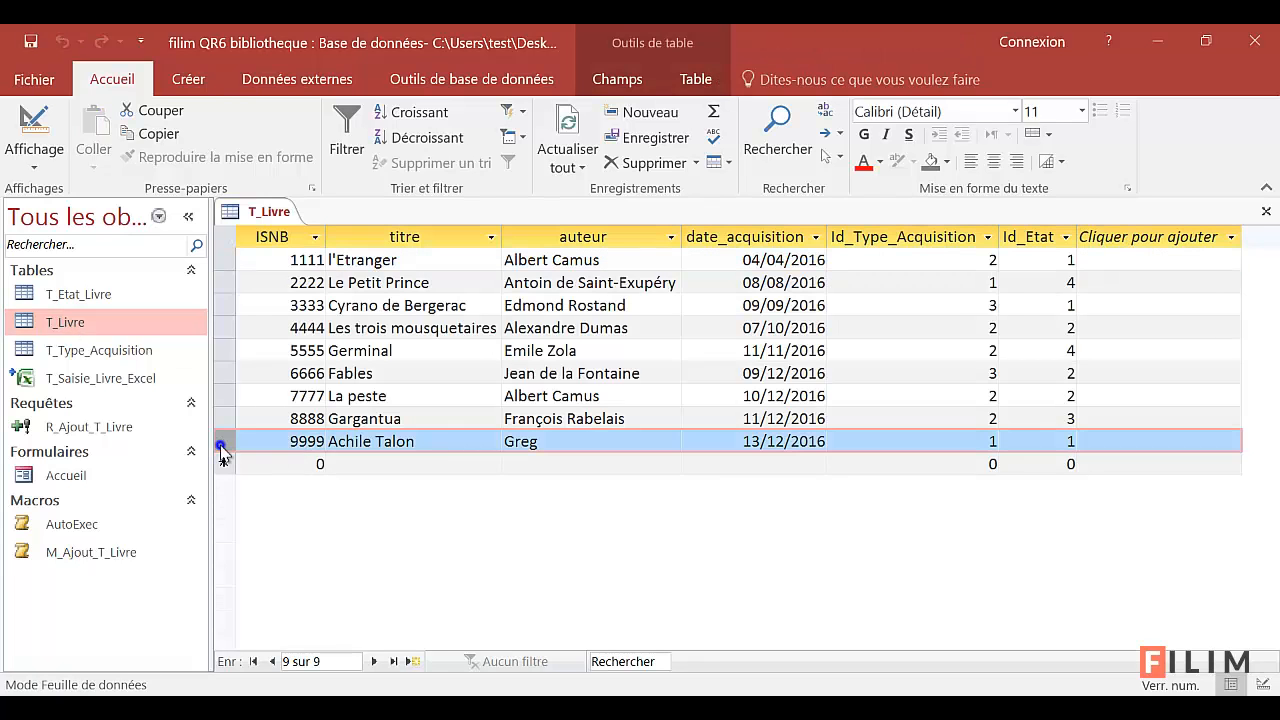
pyautogui.click(256, 499)
pyautogui.click(579, 456)
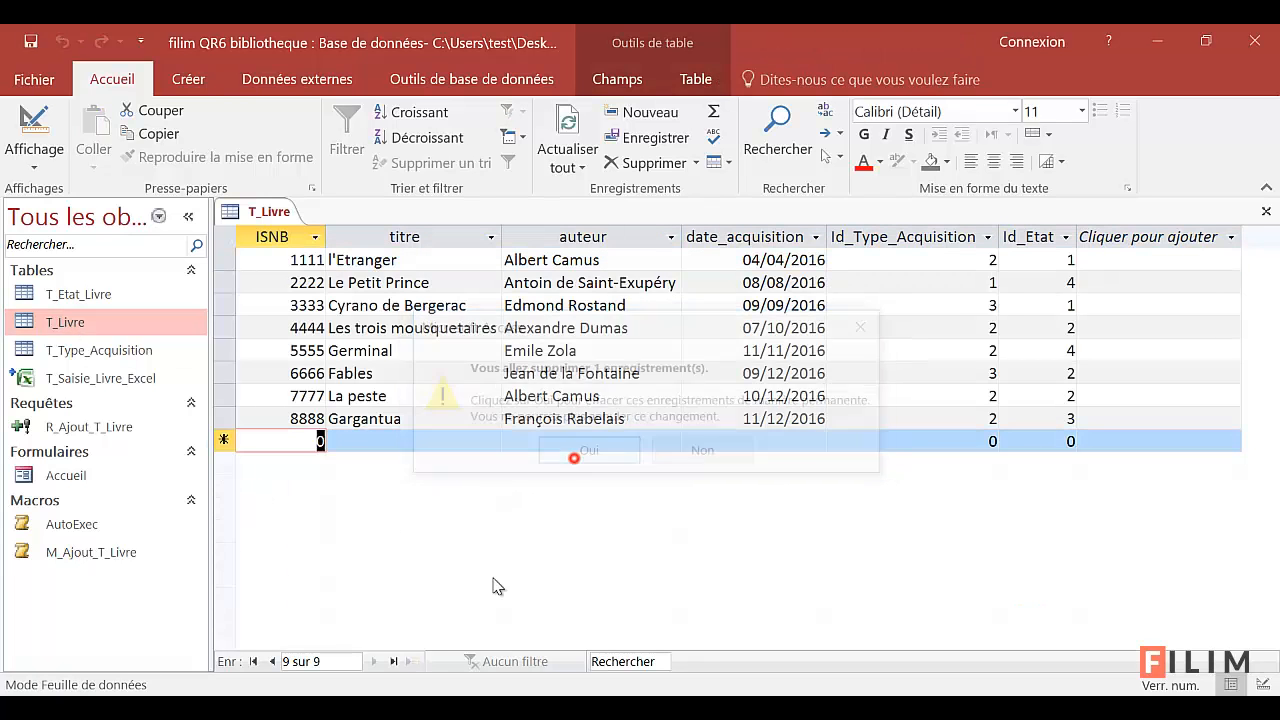
pyautogui.click(671, 381)
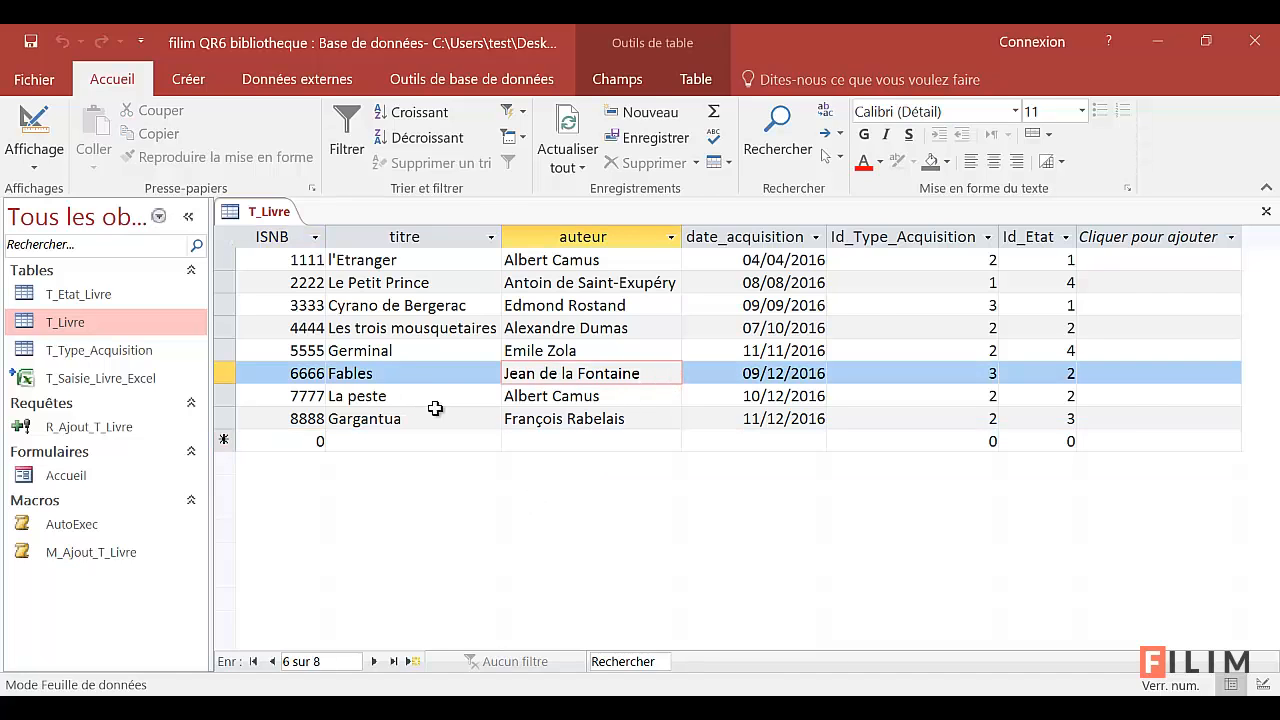
pyautogui.click(1268, 213)
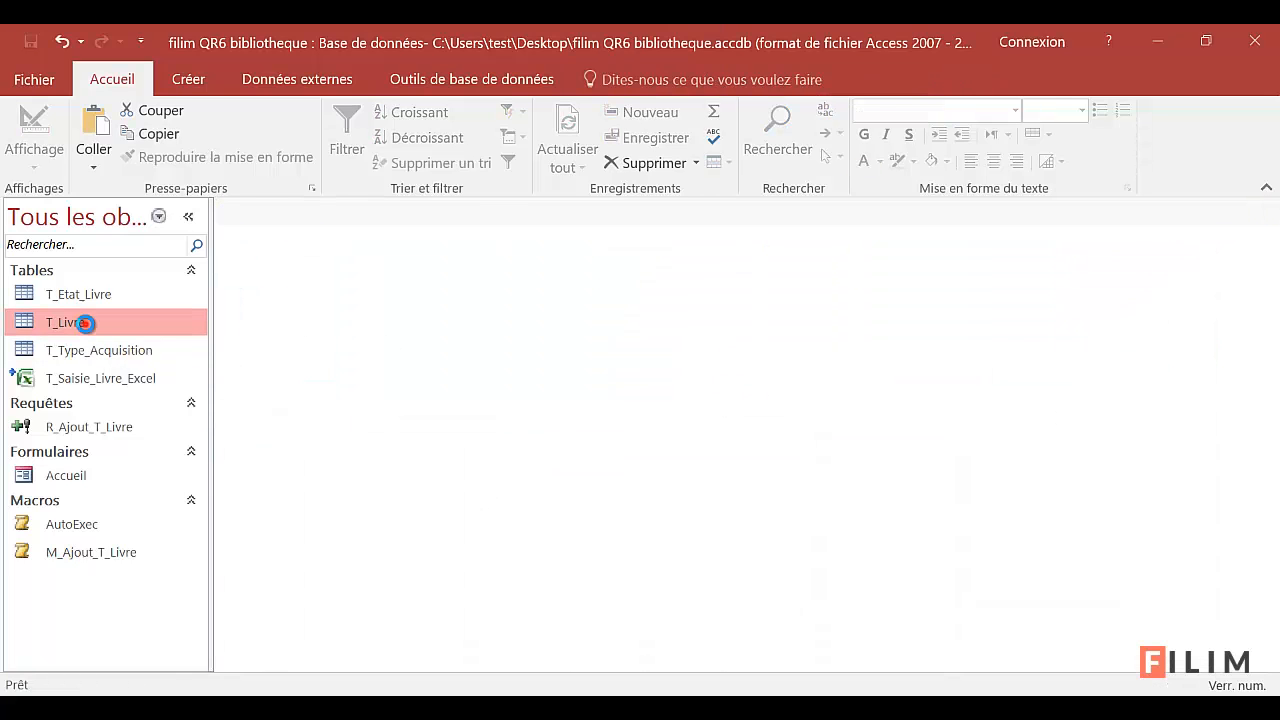
# Reopen and close T_Livre to check the deletion, then quit Access, agreeing to empty the clipboard
pyautogui.doubleClick(86, 321)
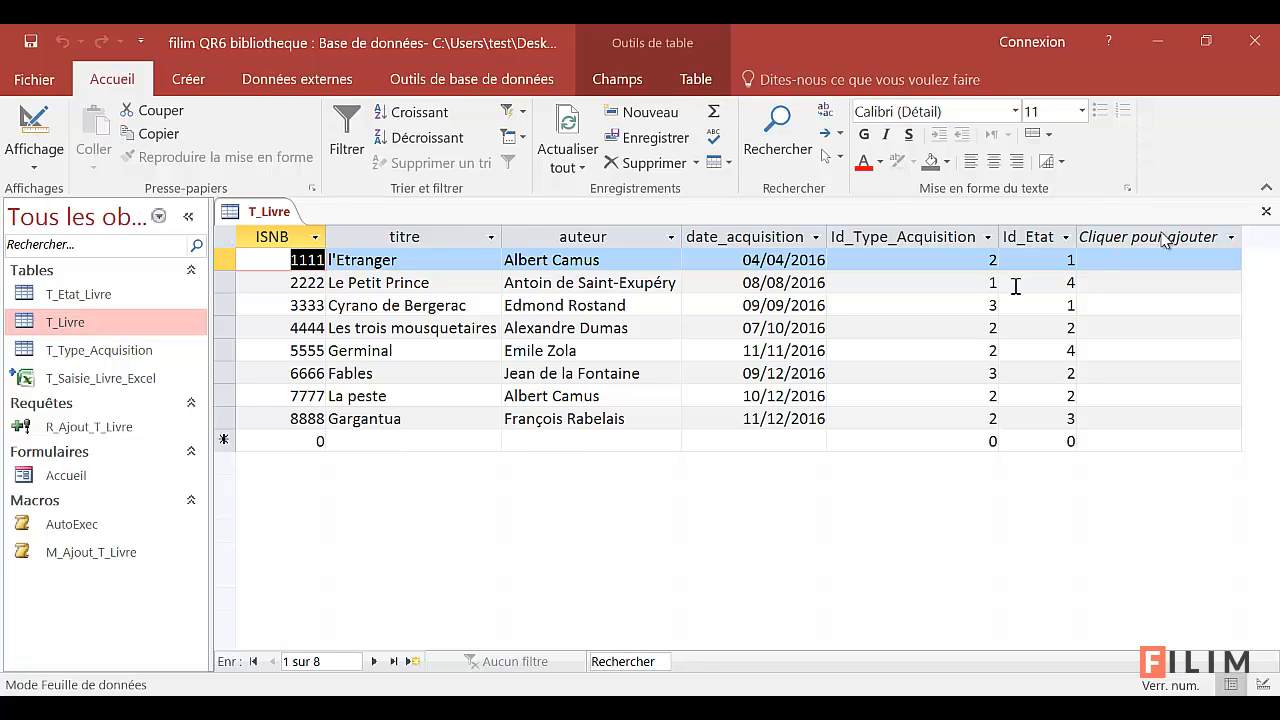
pyautogui.click(1266, 211)
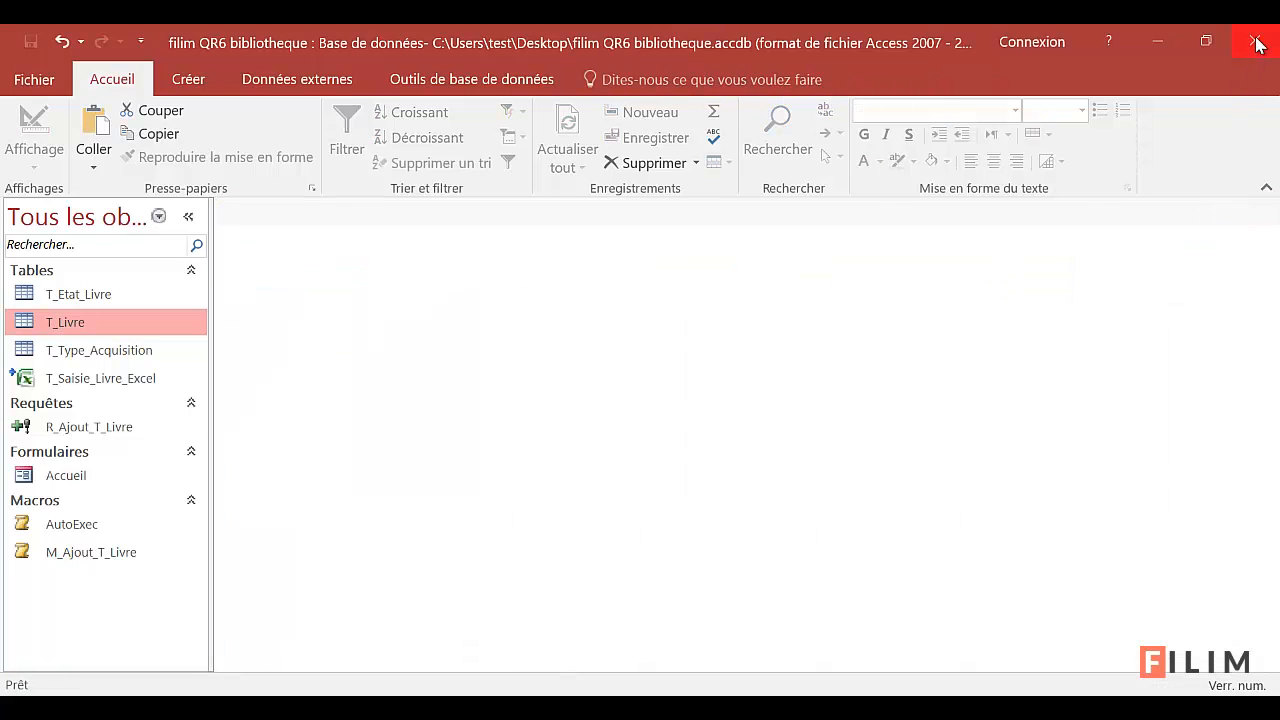
pyautogui.click(1256, 43)
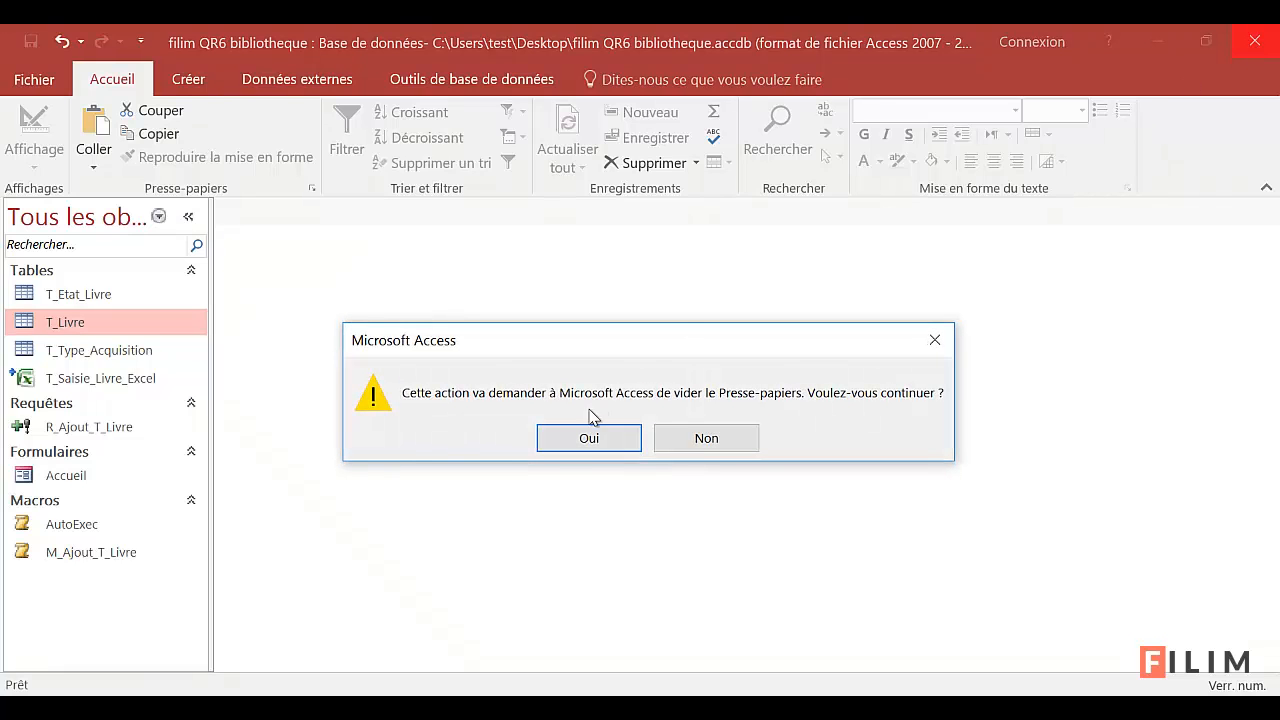
pyautogui.click(551, 444)
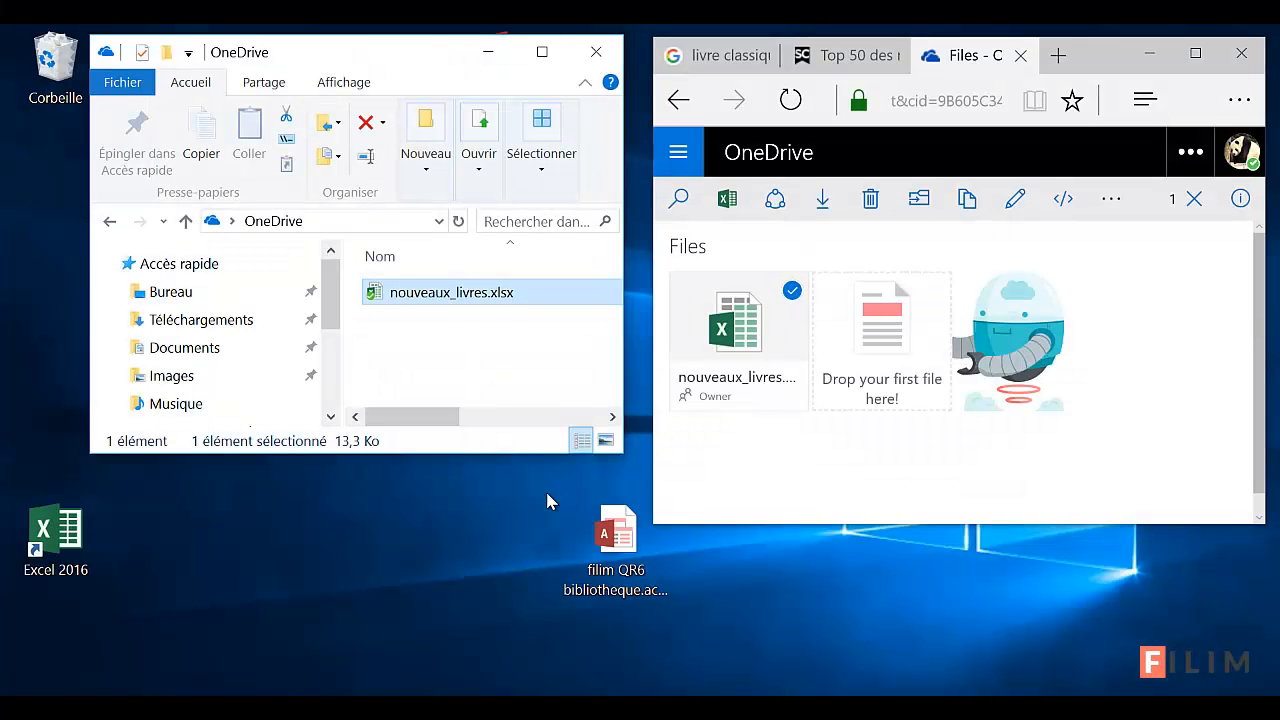
# Reopen the filim QR6 bibliotheque database from the desktop, acknowledge the import message and open T_Livre to check the appended book
pyautogui.click(785, 617)
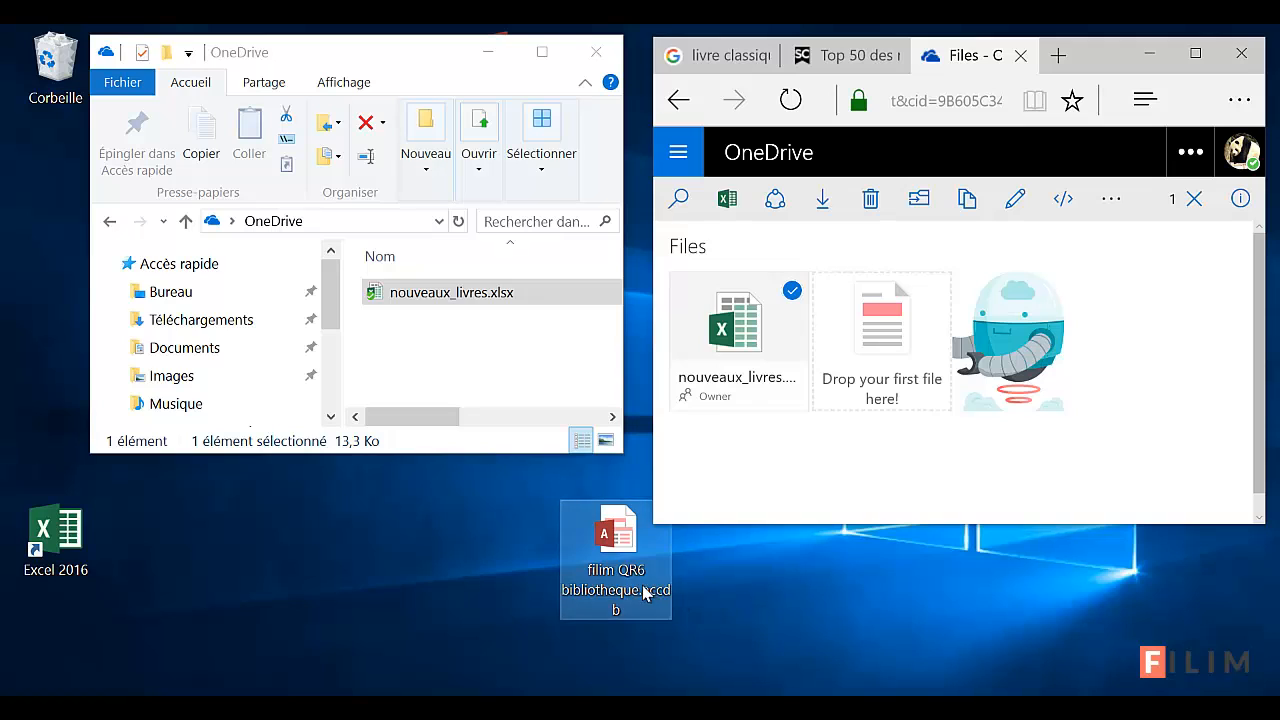
pyautogui.doubleClick(615, 563)
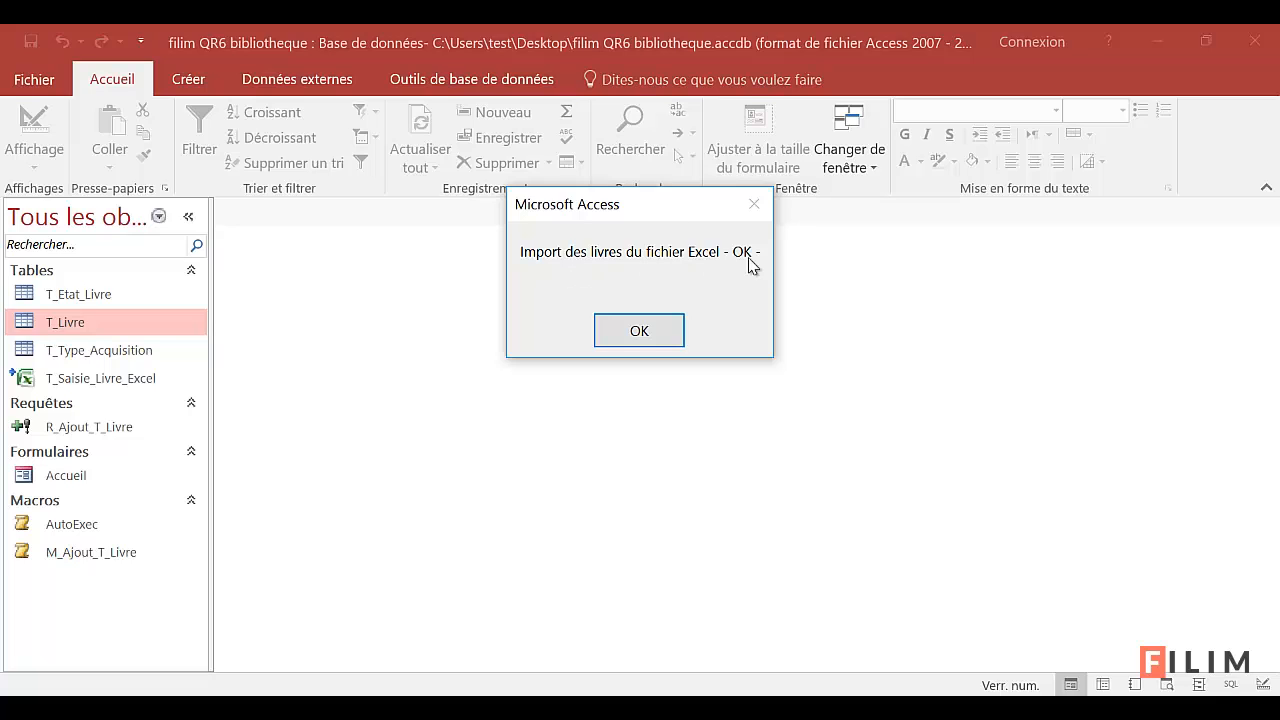
pyautogui.click(641, 331)
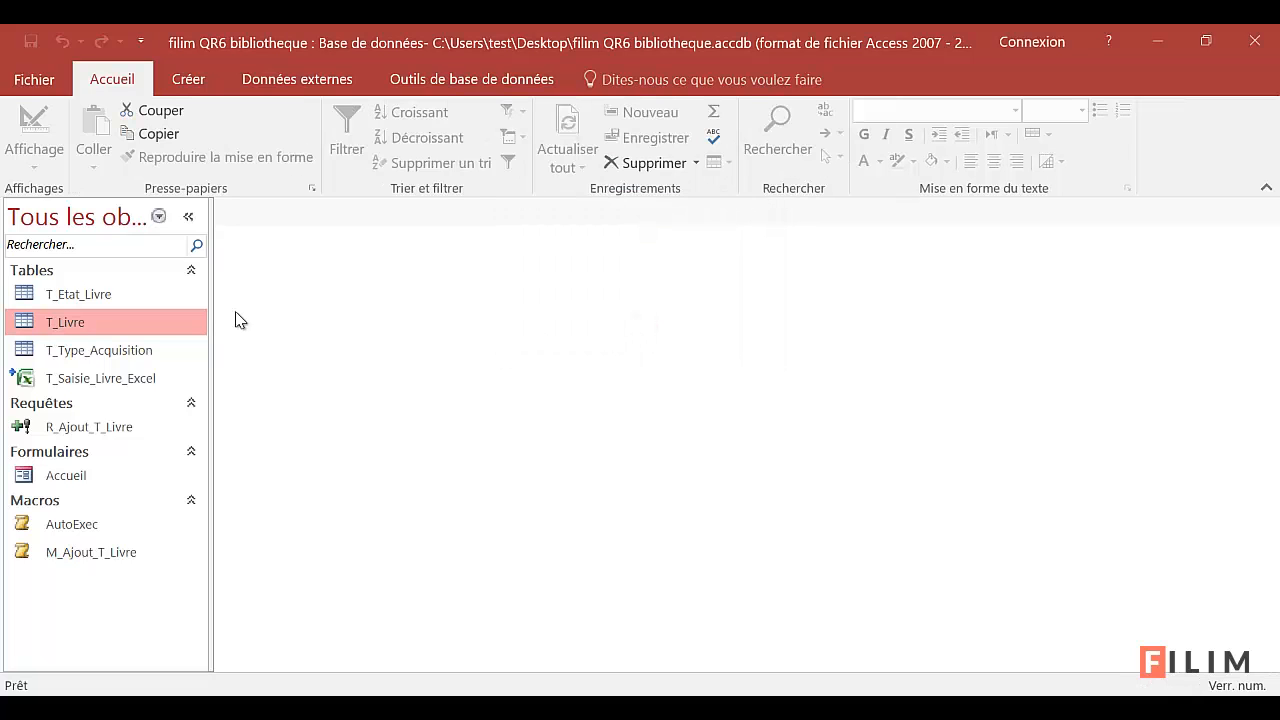
pyautogui.doubleClick(107, 322)
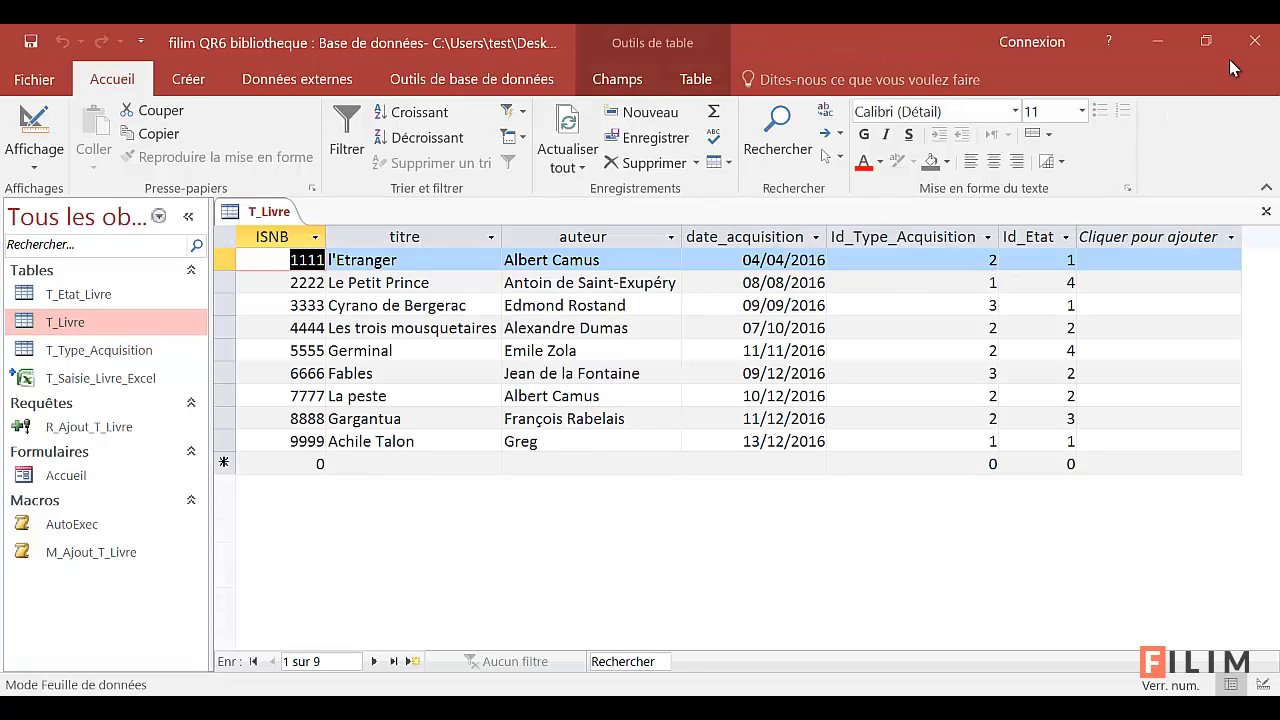
# Quit Access and open nouveaux_livres.xlsx from the OneDrive page in the maximized browser window
pyautogui.click(1255, 41)
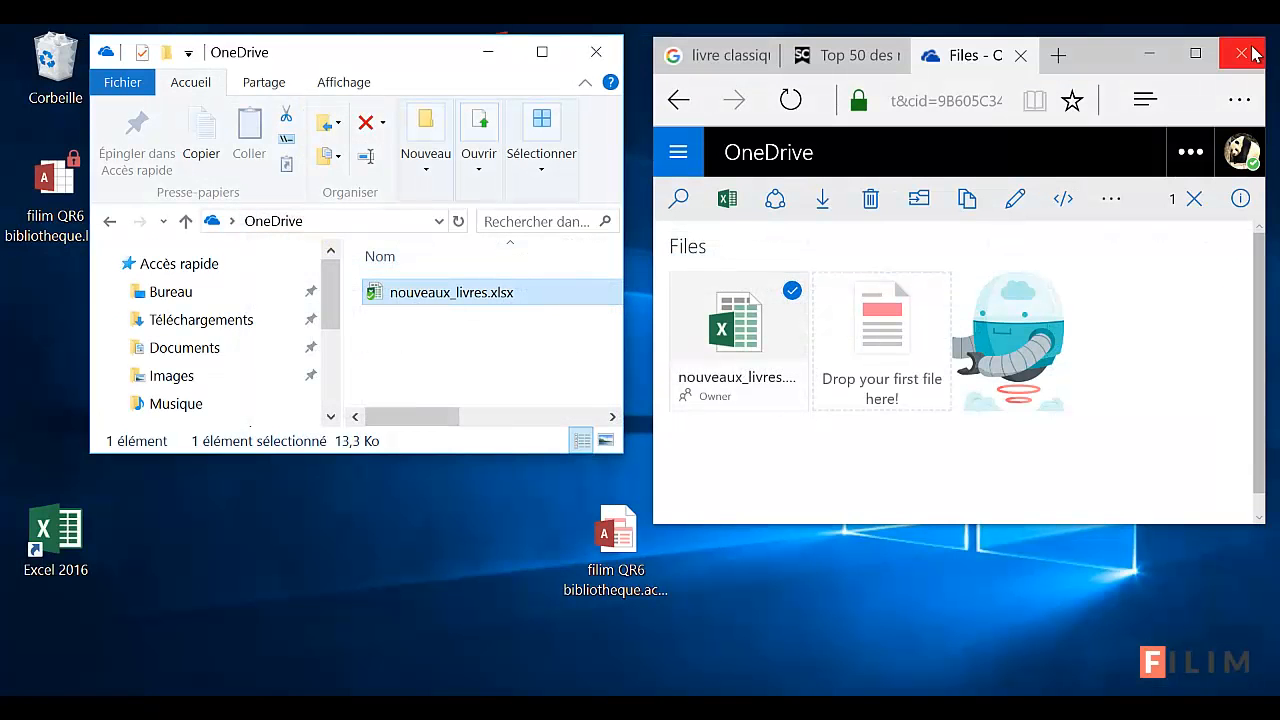
pyautogui.click(1195, 53)
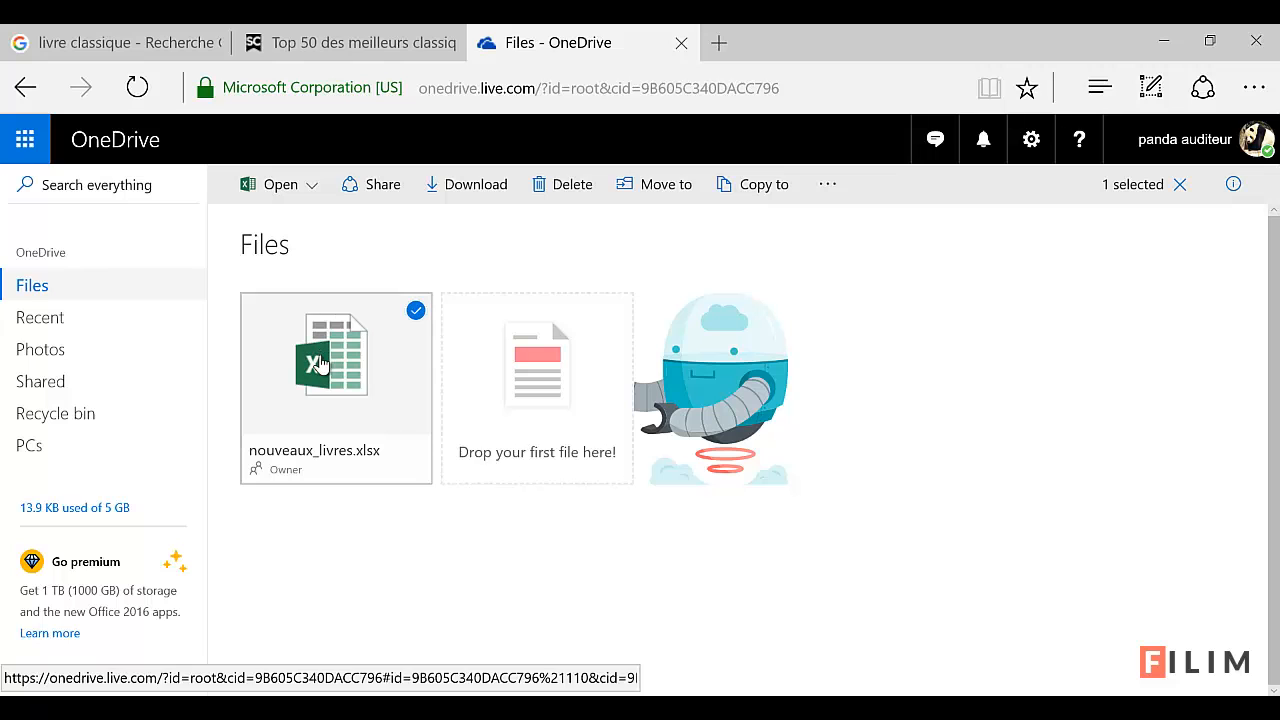
pyautogui.click(328, 372)
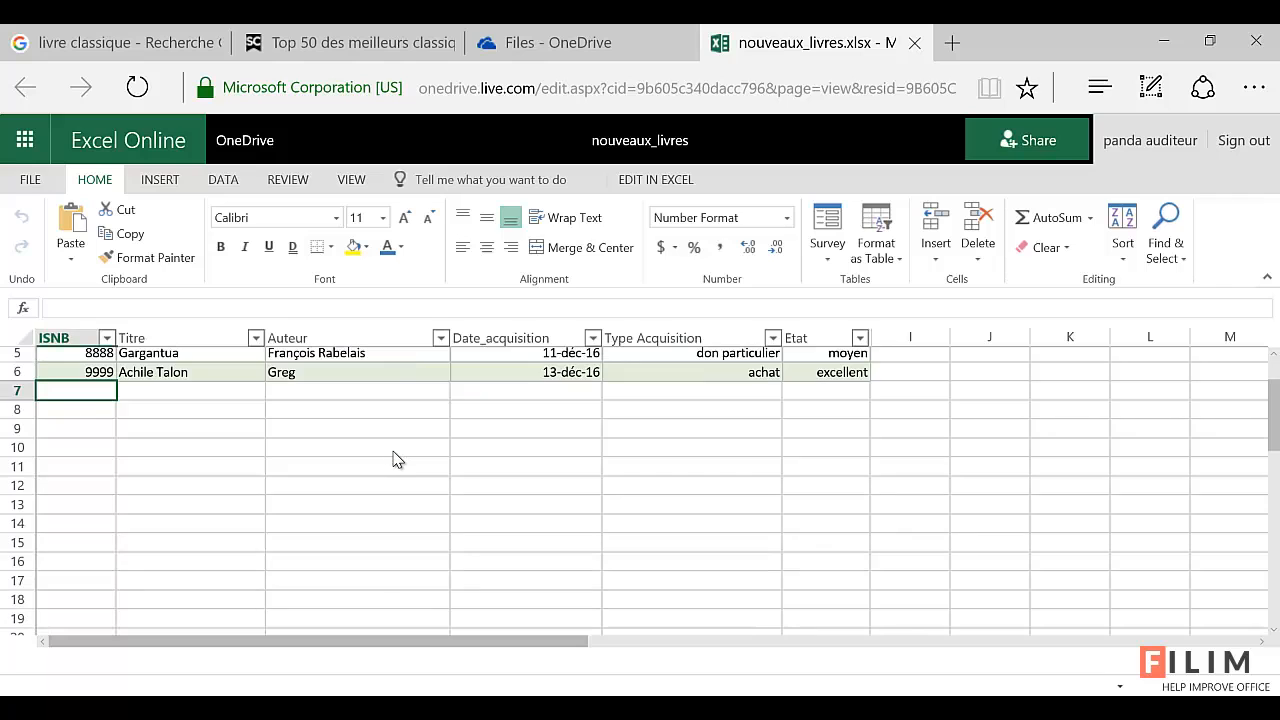
# Enlarge the Excel Online page to 175% and bring the saisie livre table's header and rows into view
pyautogui.click(1256, 88)
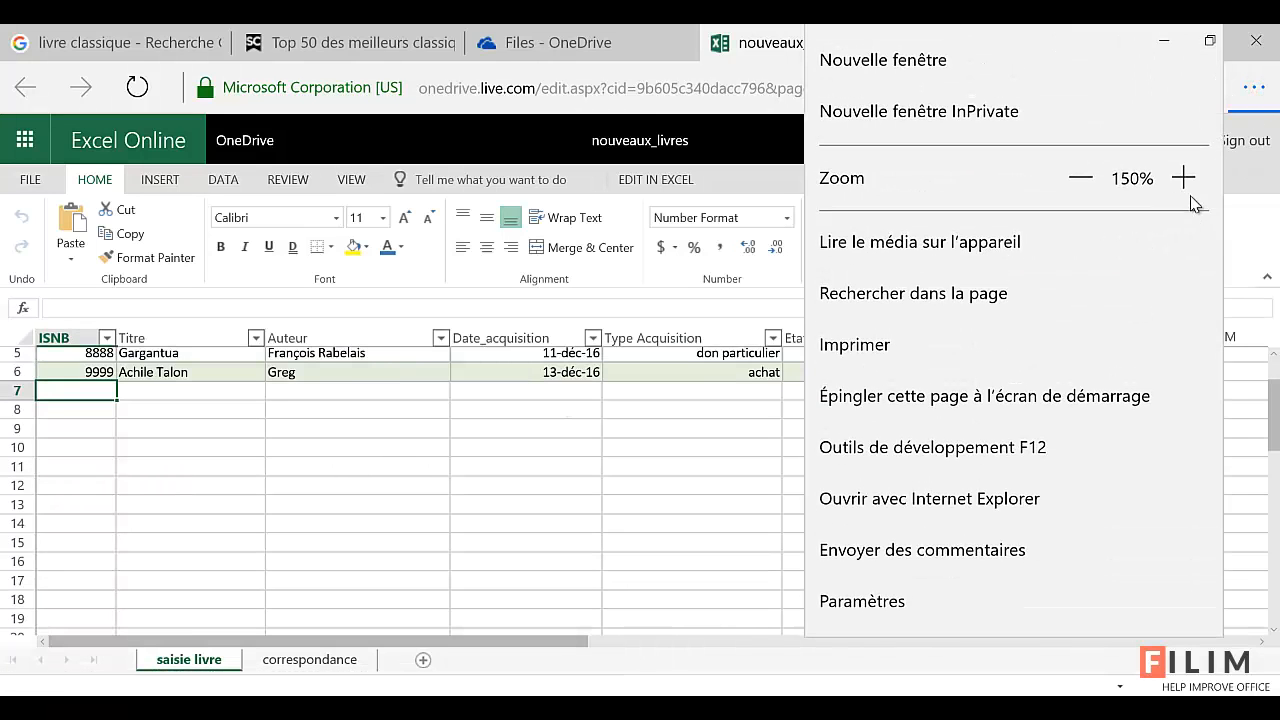
pyautogui.click(1183, 175)
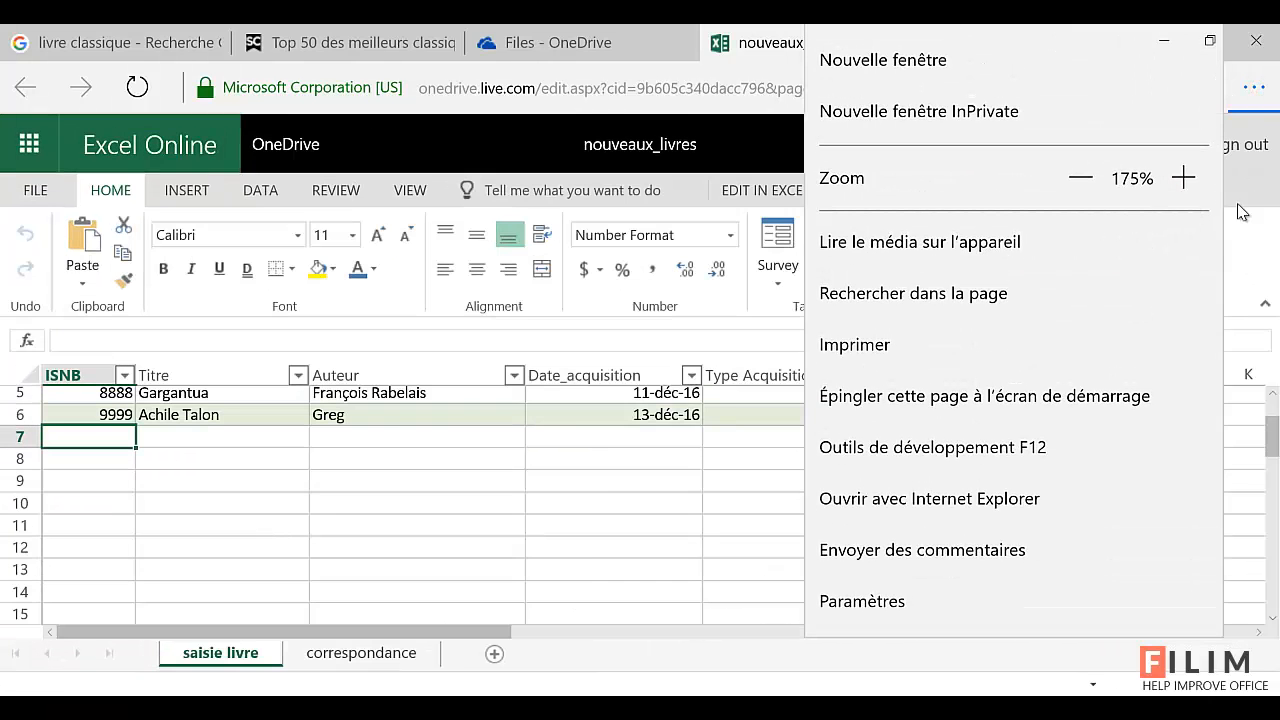
pyautogui.click(1256, 88)
pyautogui.scroll(2, 114, 529)
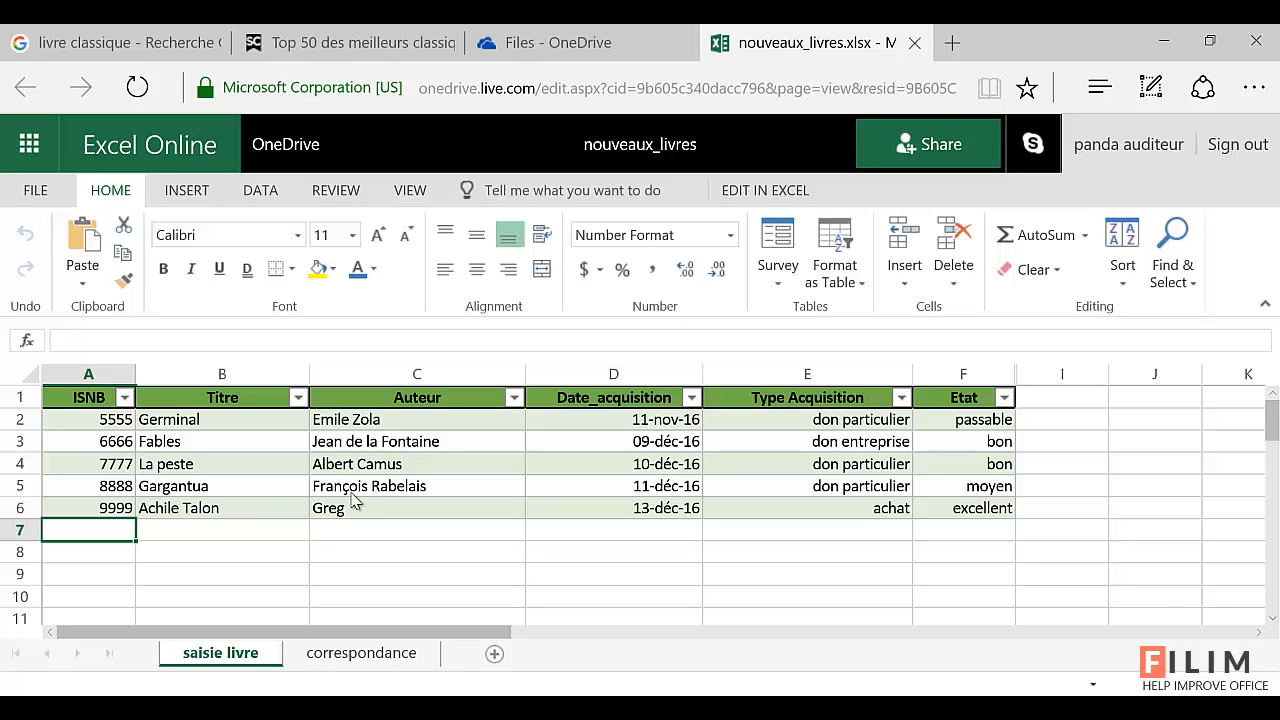
# Start a new book in row 7 of the saisie livre sheet with ISNB 10000 and title Tintin en Amérique
pyautogui.click(220, 530)
pyautogui.click(120, 533)
pyautogui.write('10000')
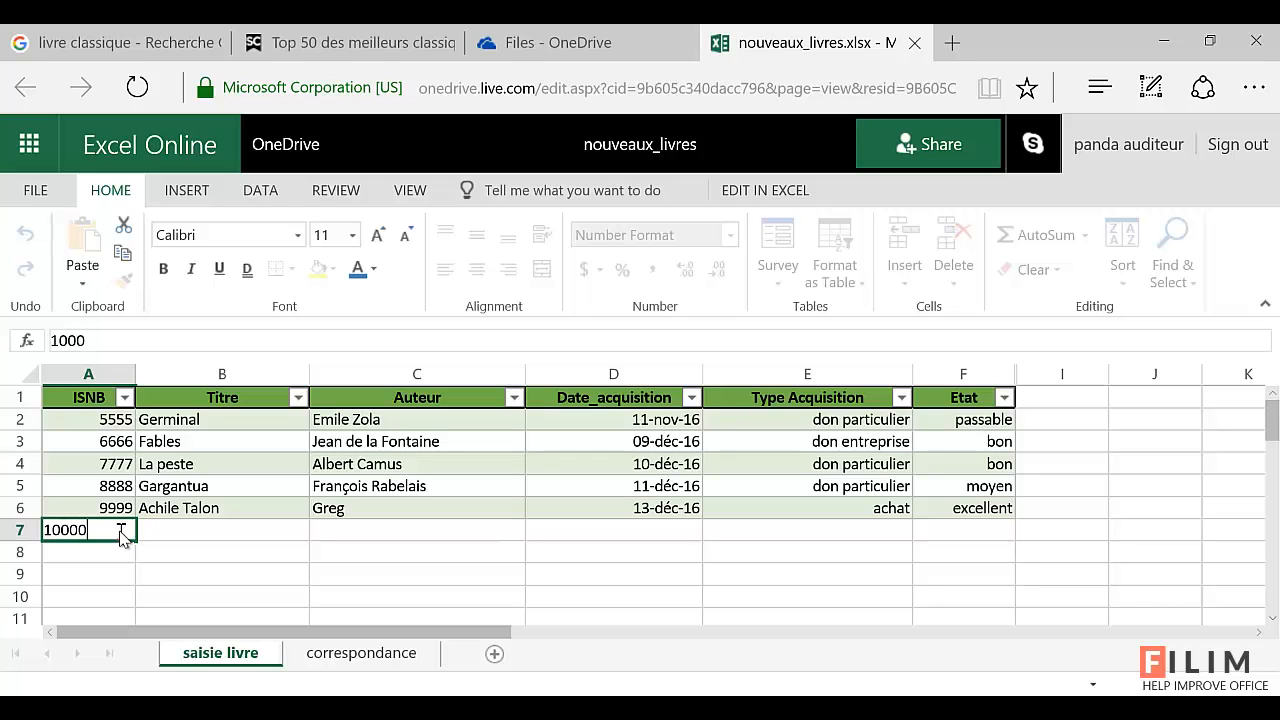
pyautogui.click(255, 532)
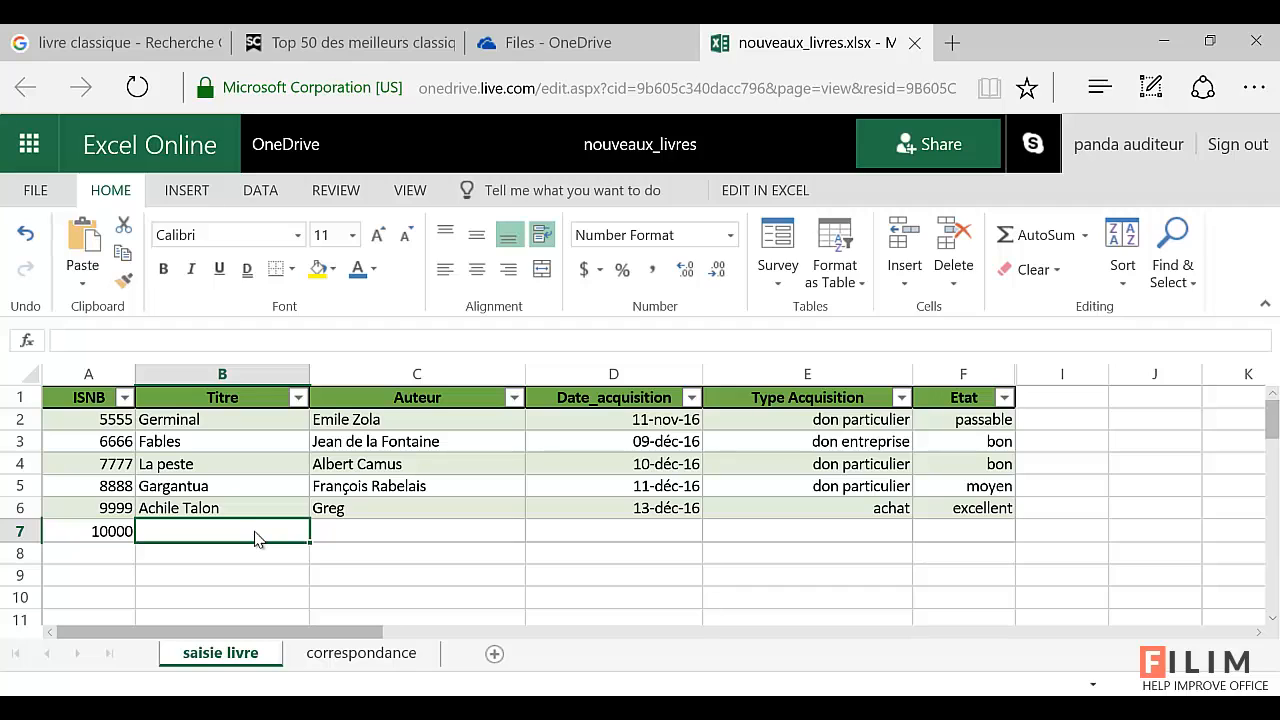
pyautogui.write('Tint')
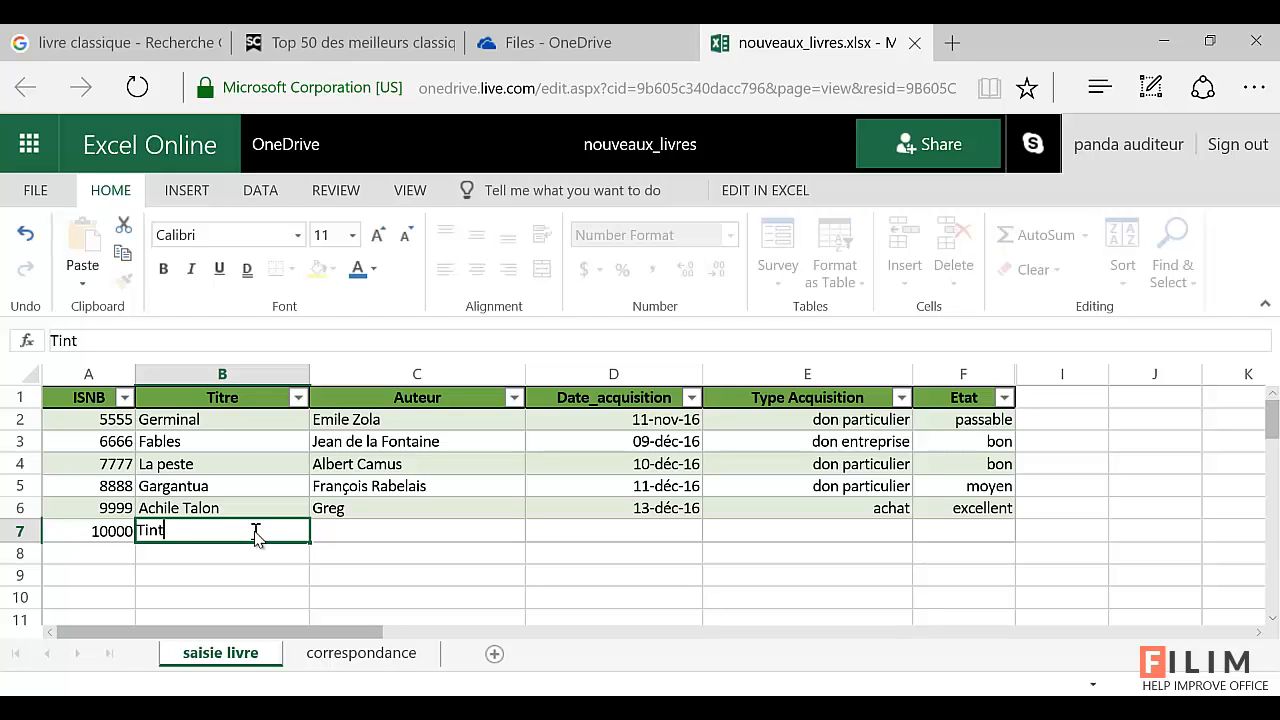
pyautogui.write('in en Amérique')
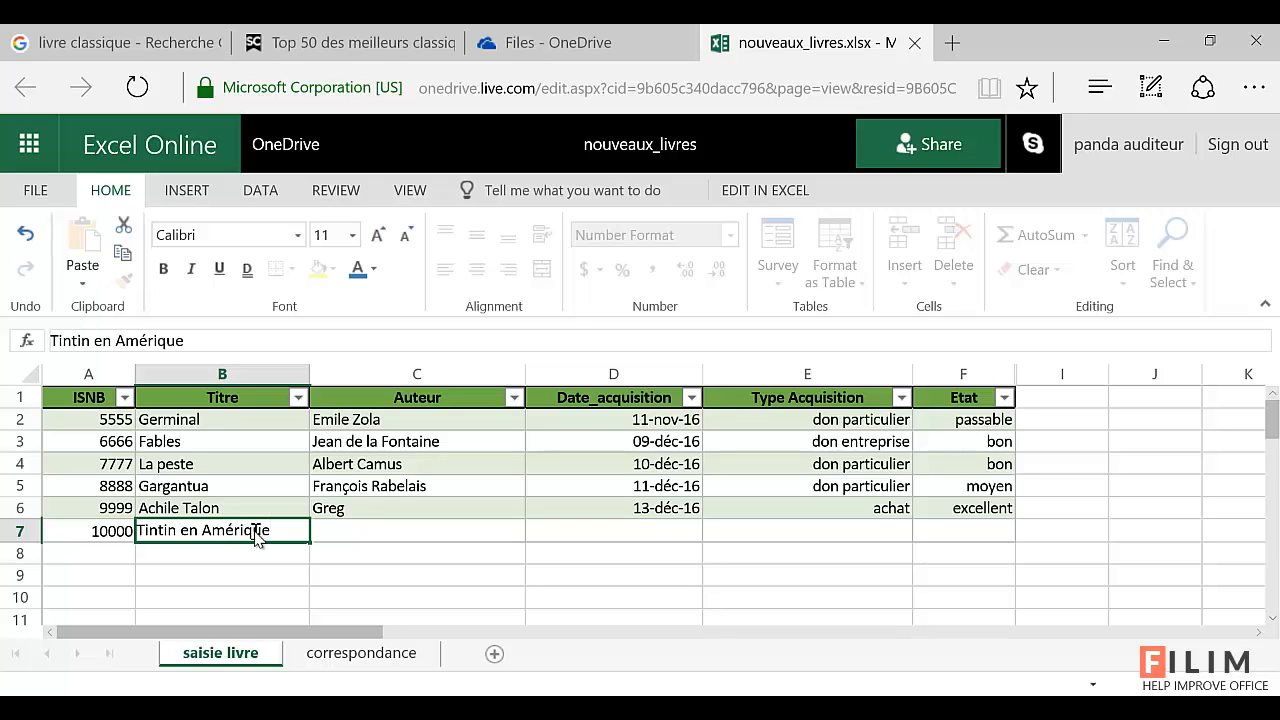
# Enter Hergé as the author and 15/12/16 as the acquisition date of the book in row 7
pyautogui.click(435, 532)
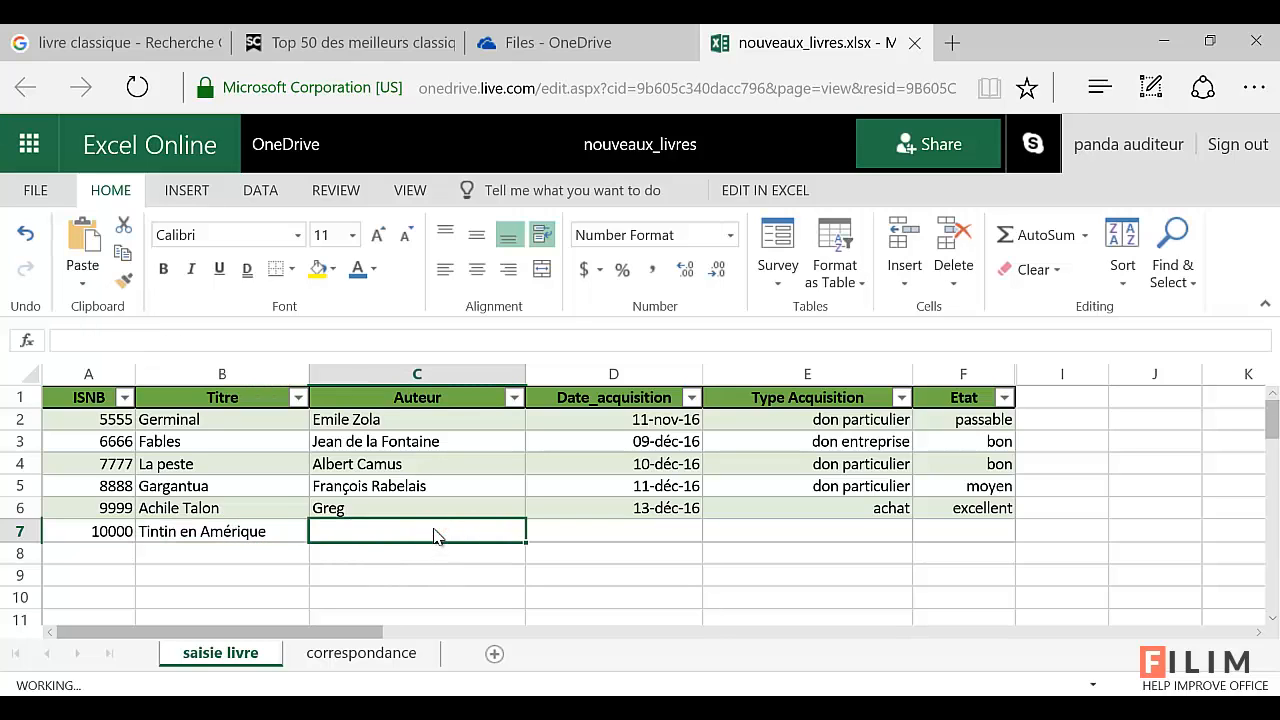
pyautogui.press('Up')
pyautogui.write('H')
pyautogui.press('Escape')
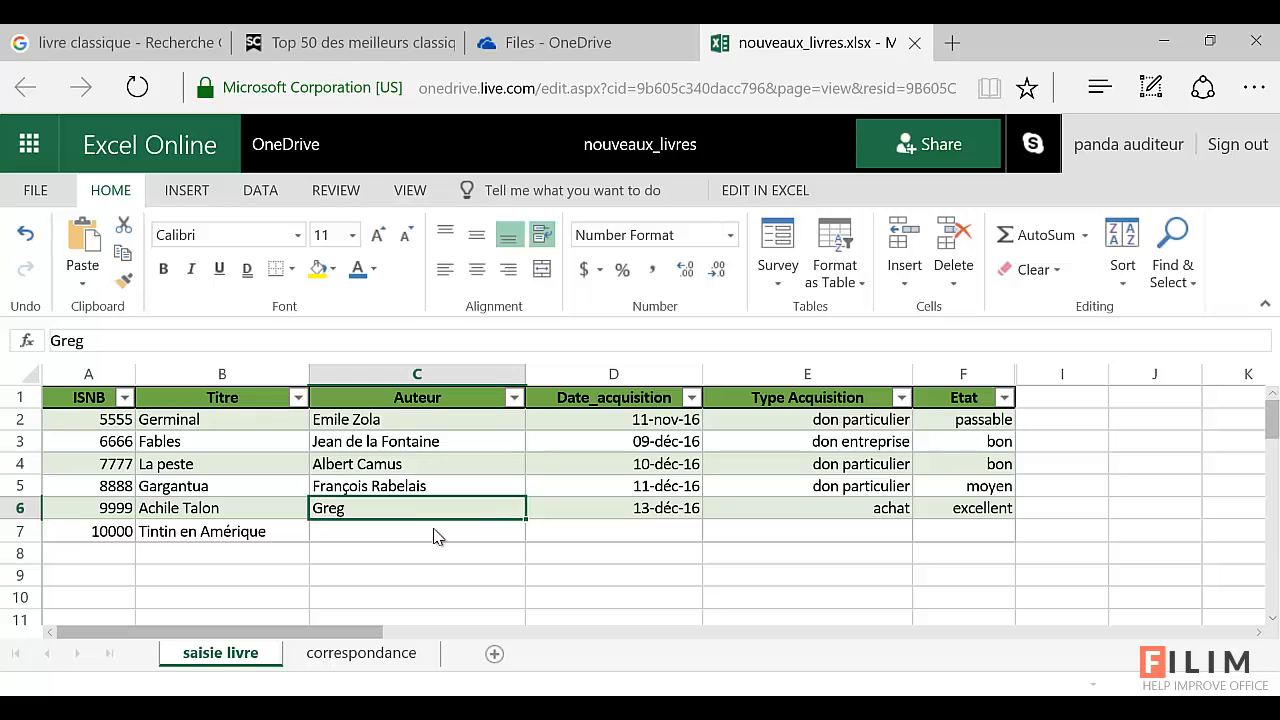
pyautogui.click(418, 534)
pyautogui.write('Hergé')
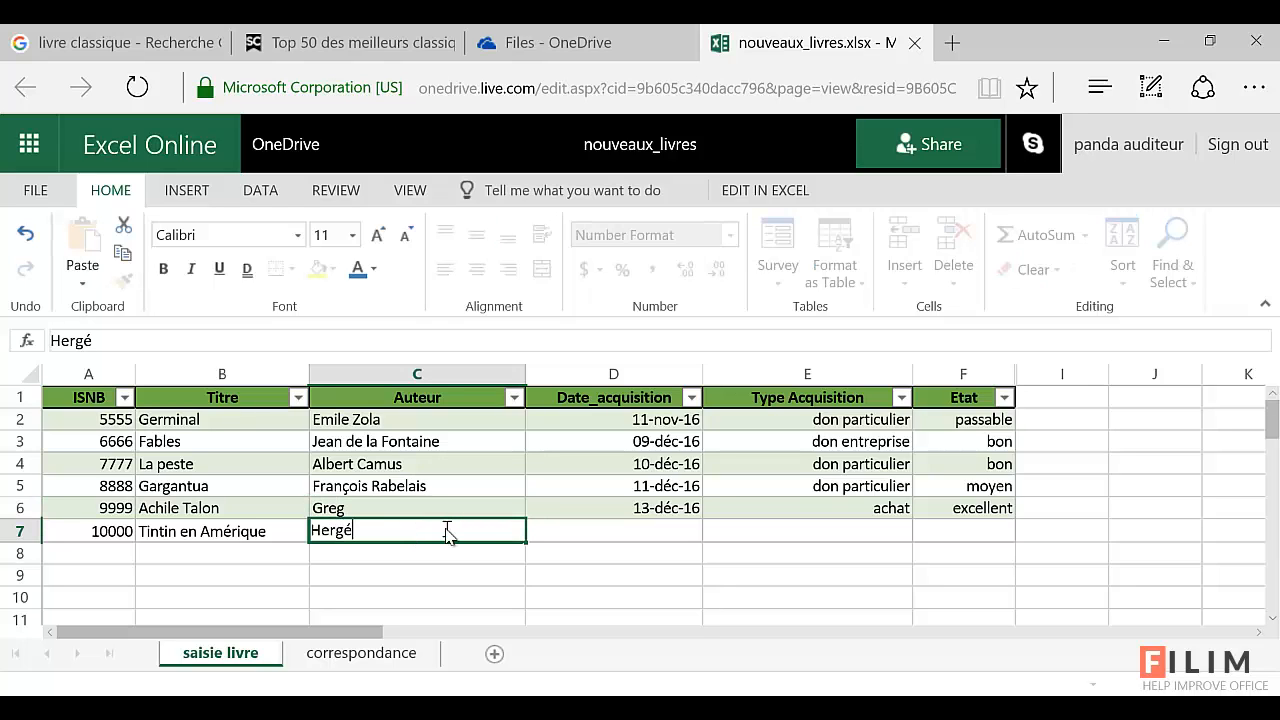
pyautogui.click(650, 540)
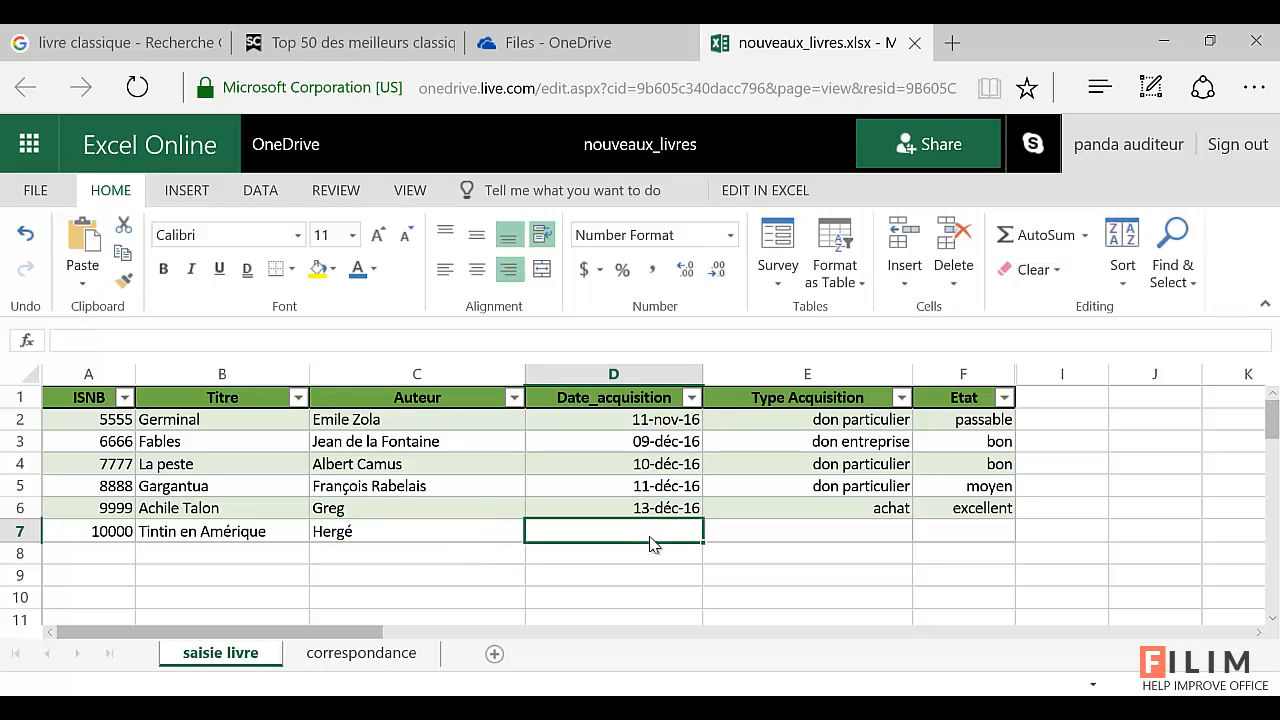
pyautogui.write('15/12/16')
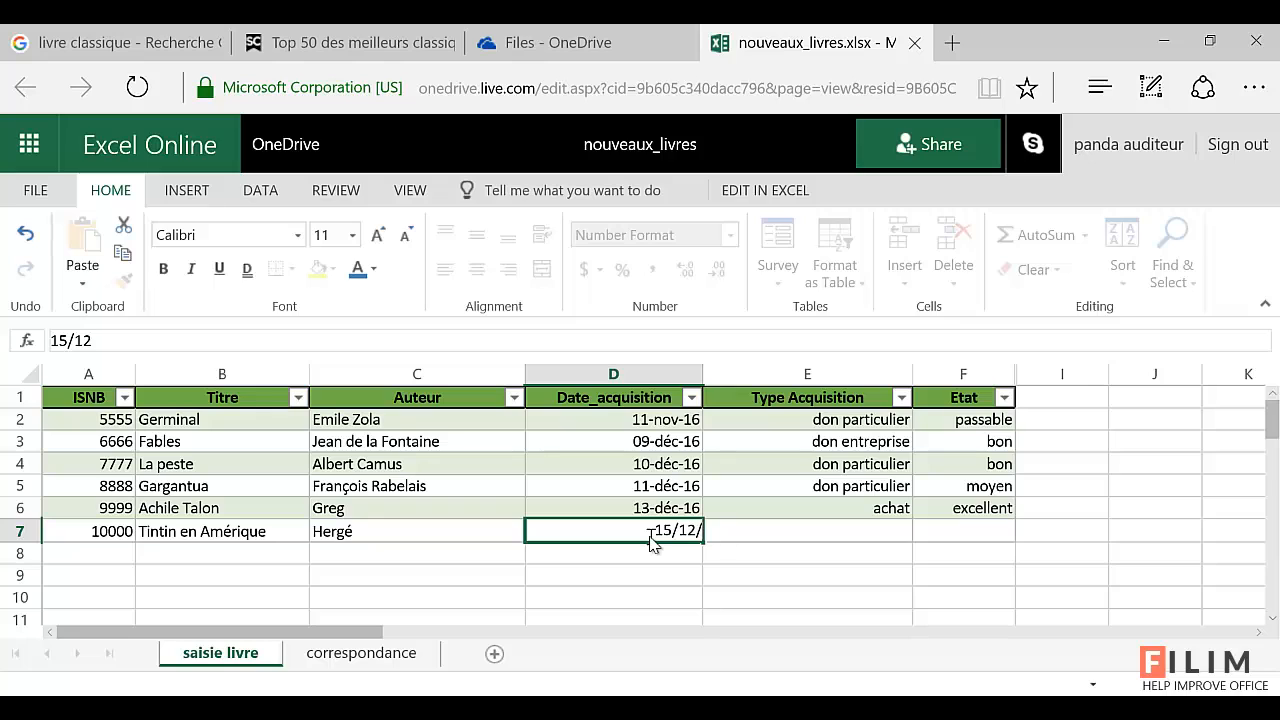
# Set the row 7 book's acquisition type to don entreprise and its Etat to passable
pyautogui.click(800, 537)
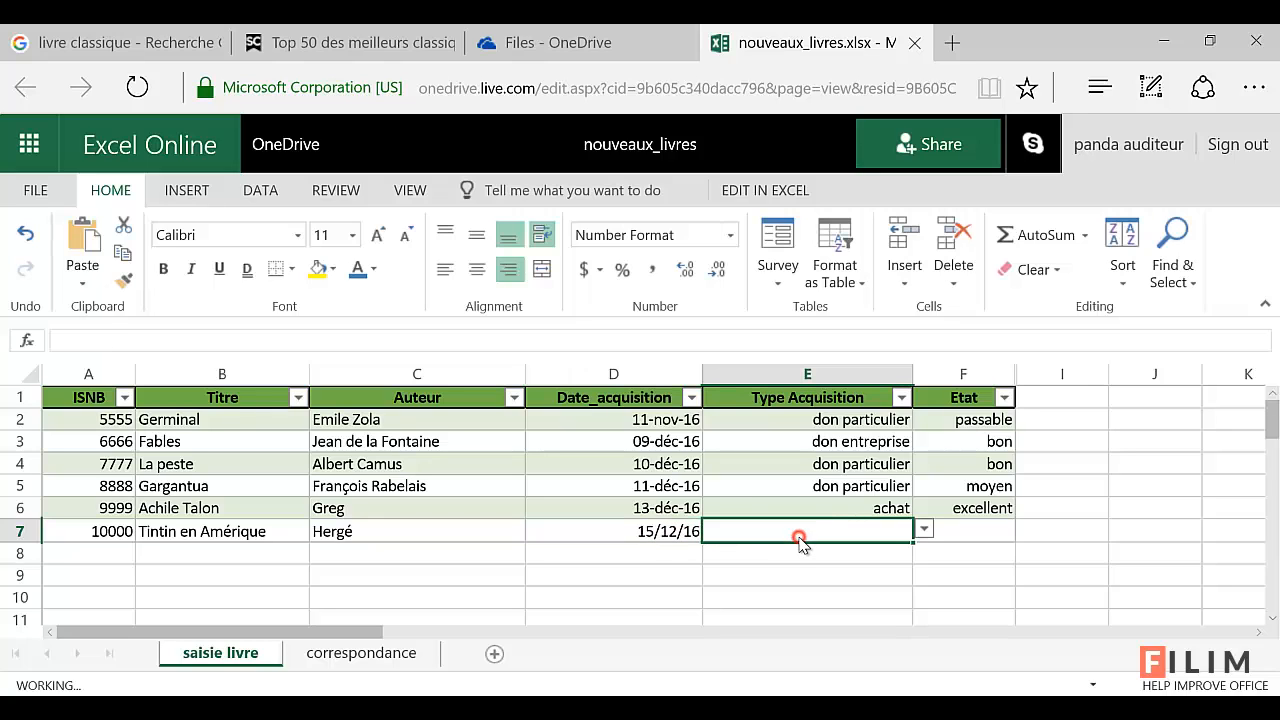
pyautogui.click(922, 530)
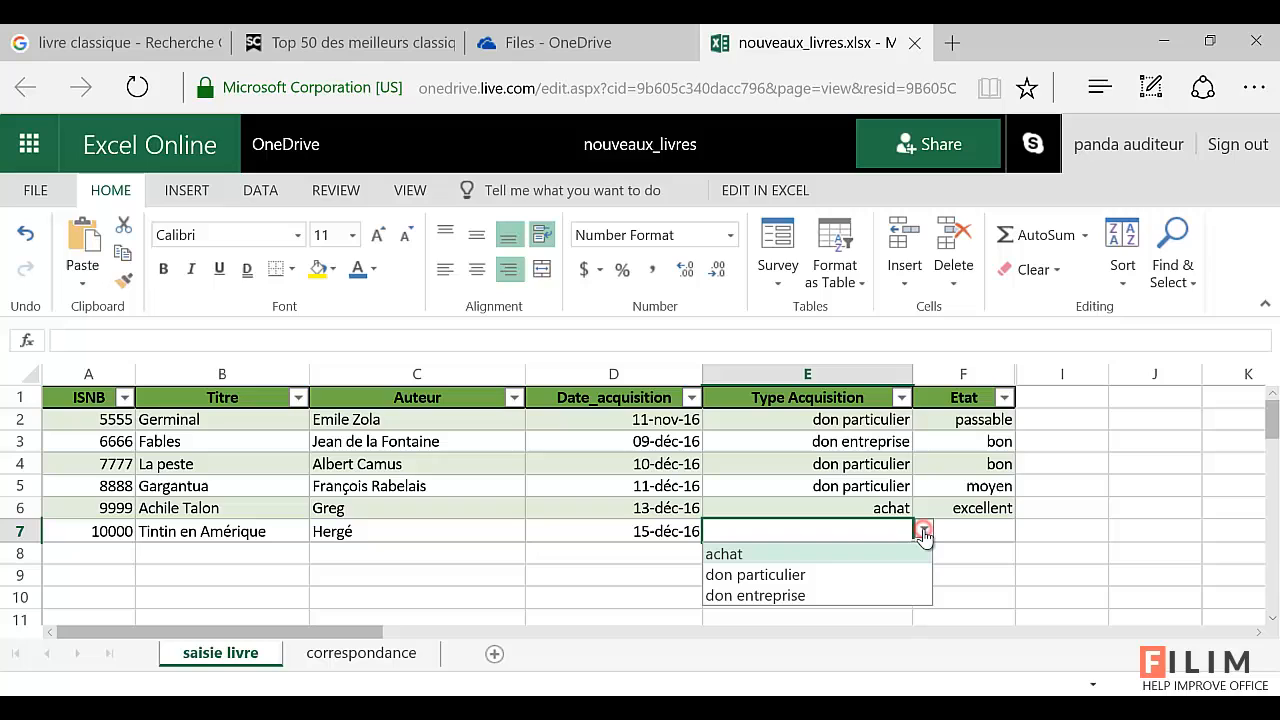
pyautogui.click(782, 596)
pyautogui.press('Return')
pyautogui.click(978, 530)
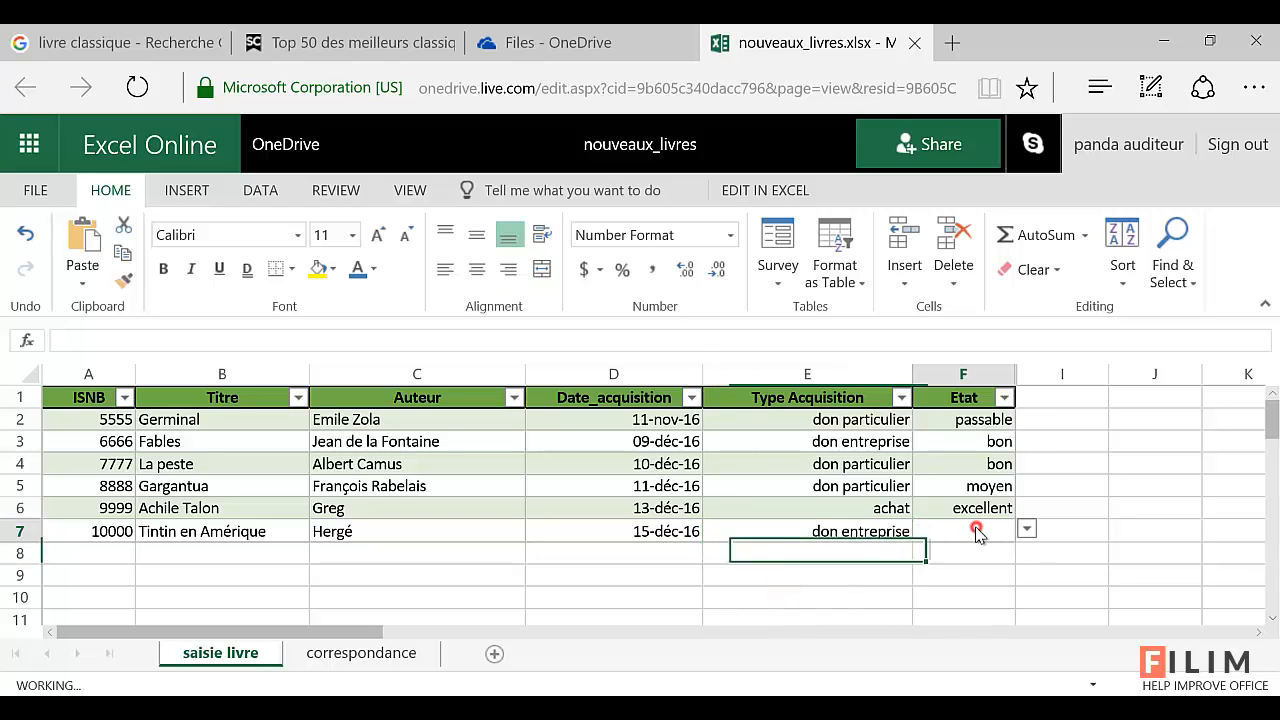
pyautogui.click(1027, 530)
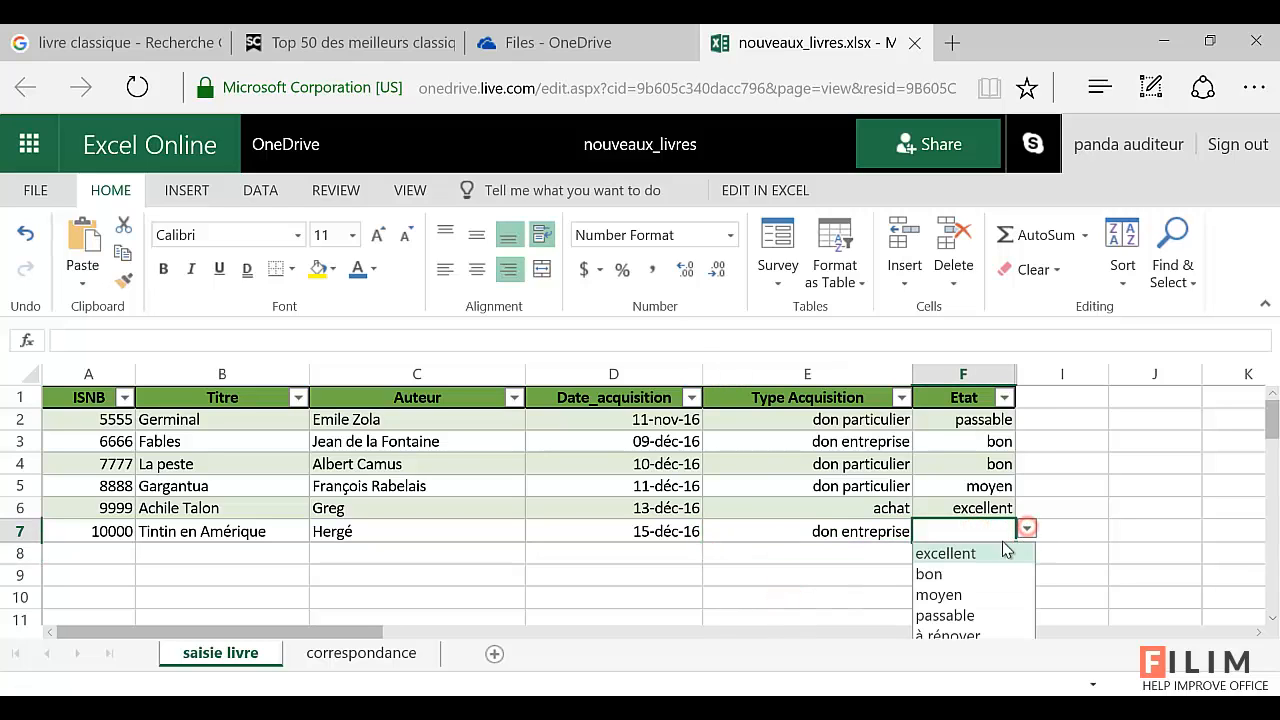
pyautogui.click(968, 615)
pyautogui.press('Return')
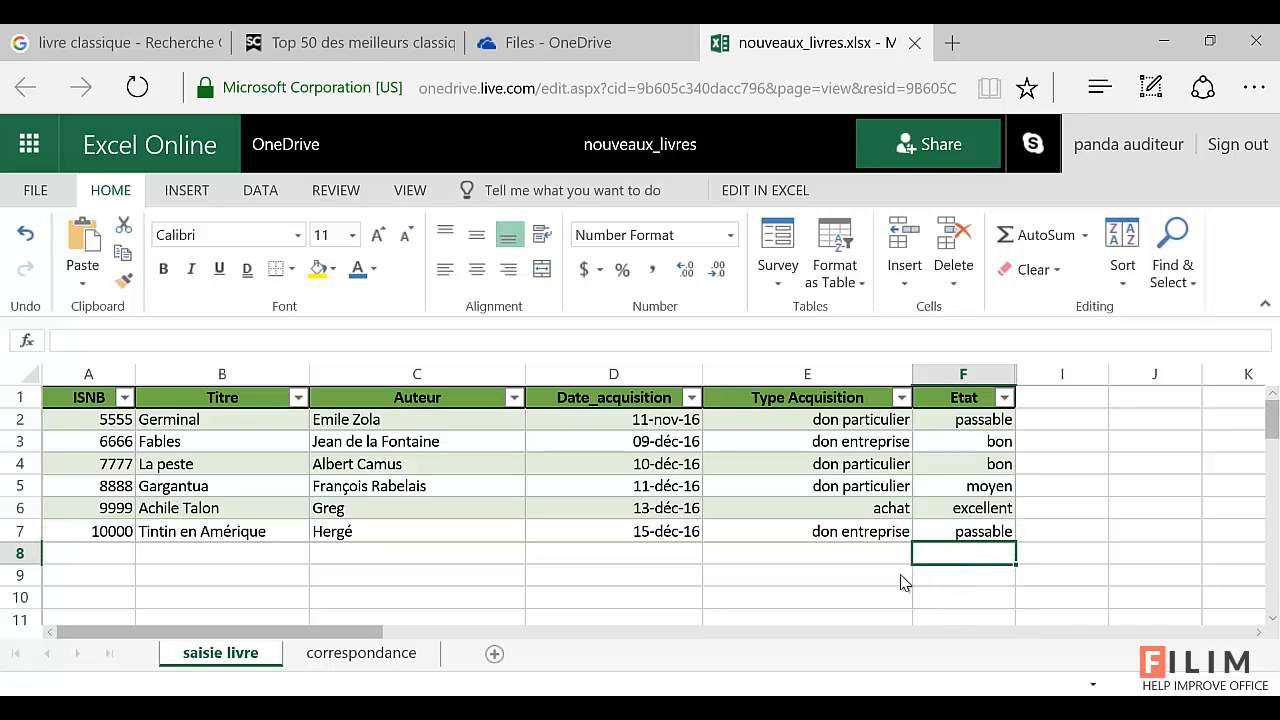
pyautogui.click(821, 560)
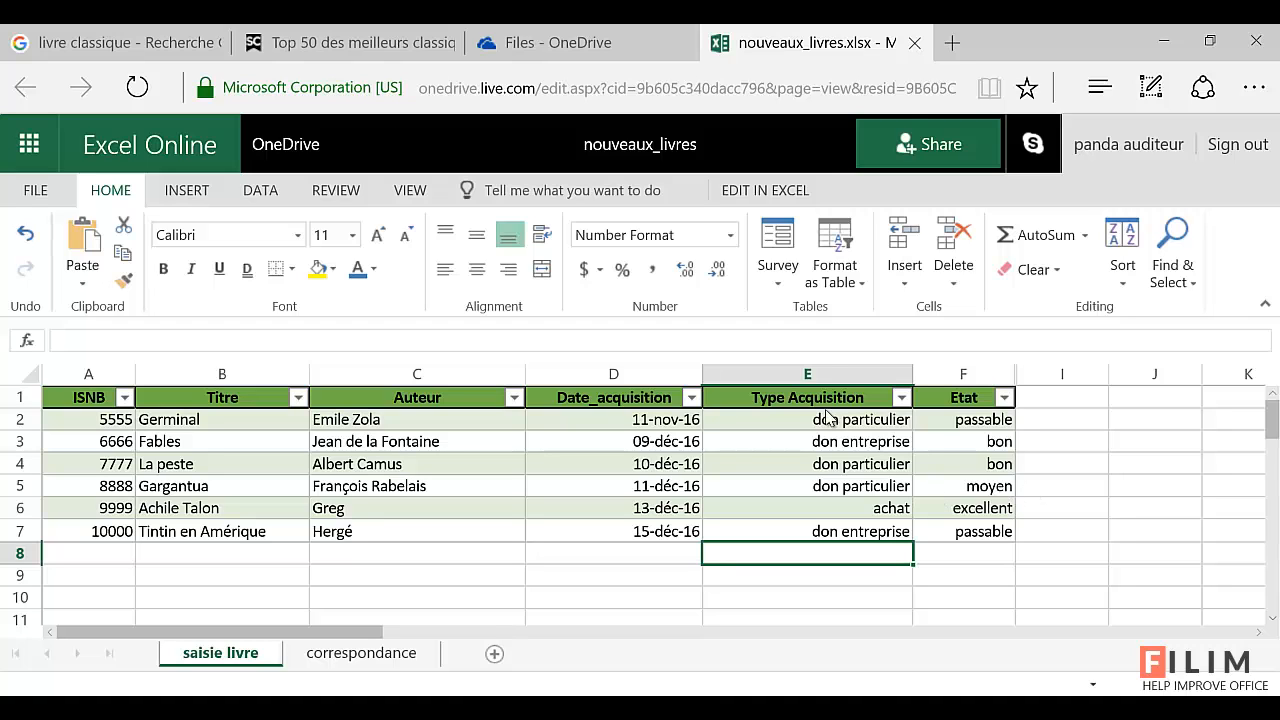
# Close the workbook's browser tab, then restore the browser to its smaller size and widen the OneDrive folder window beside it
pyautogui.click(914, 43)
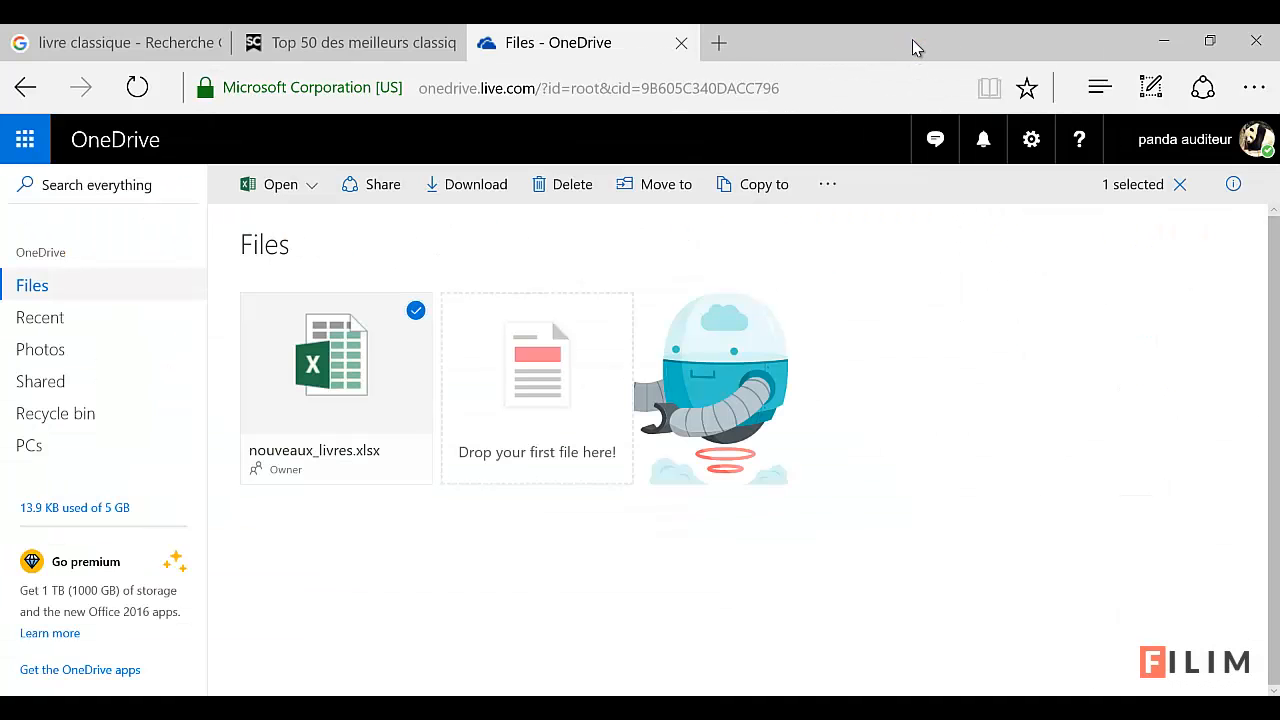
pyautogui.click(1209, 41)
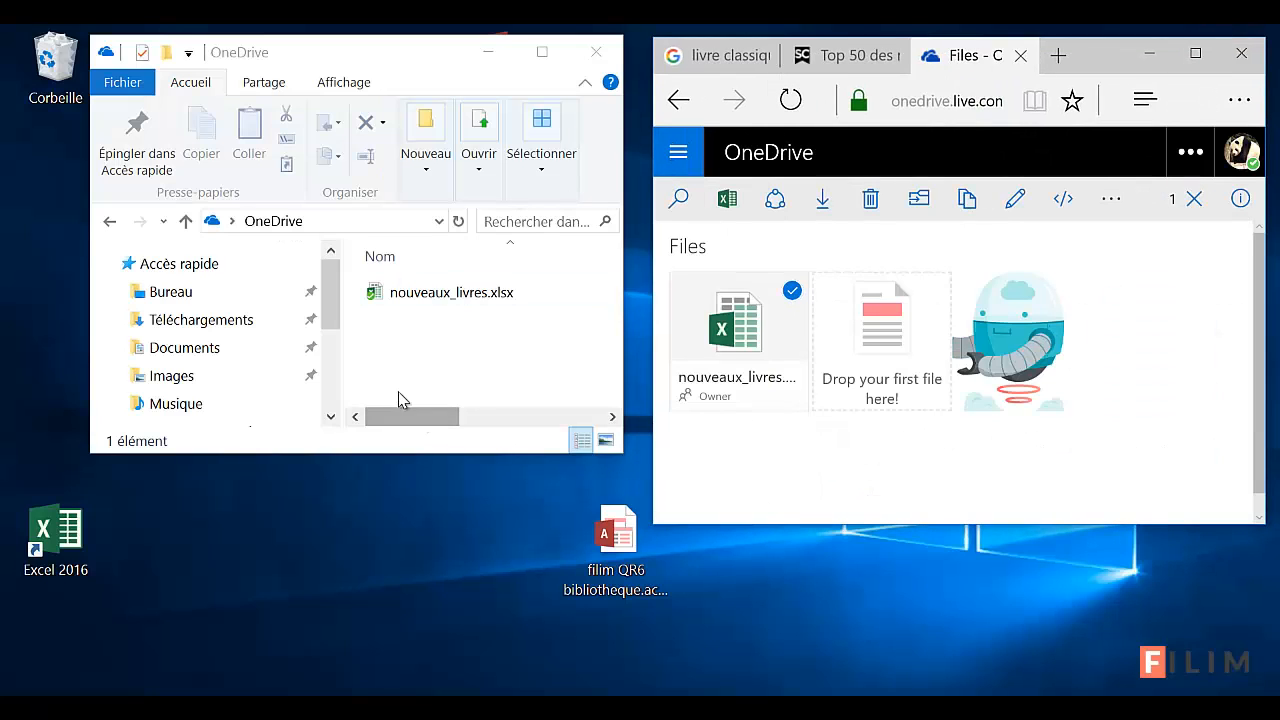
pyautogui.moveTo(86, 357); pyautogui.dragTo(16, 356)
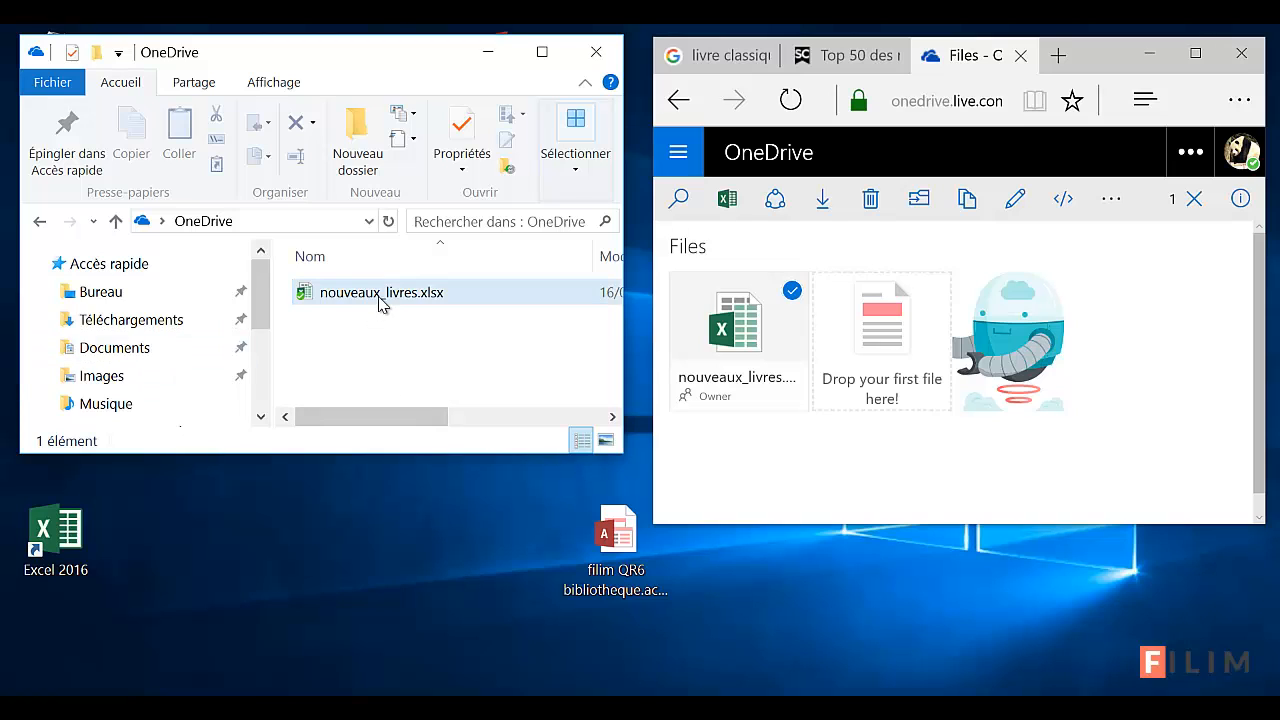
pyautogui.click(304, 324)
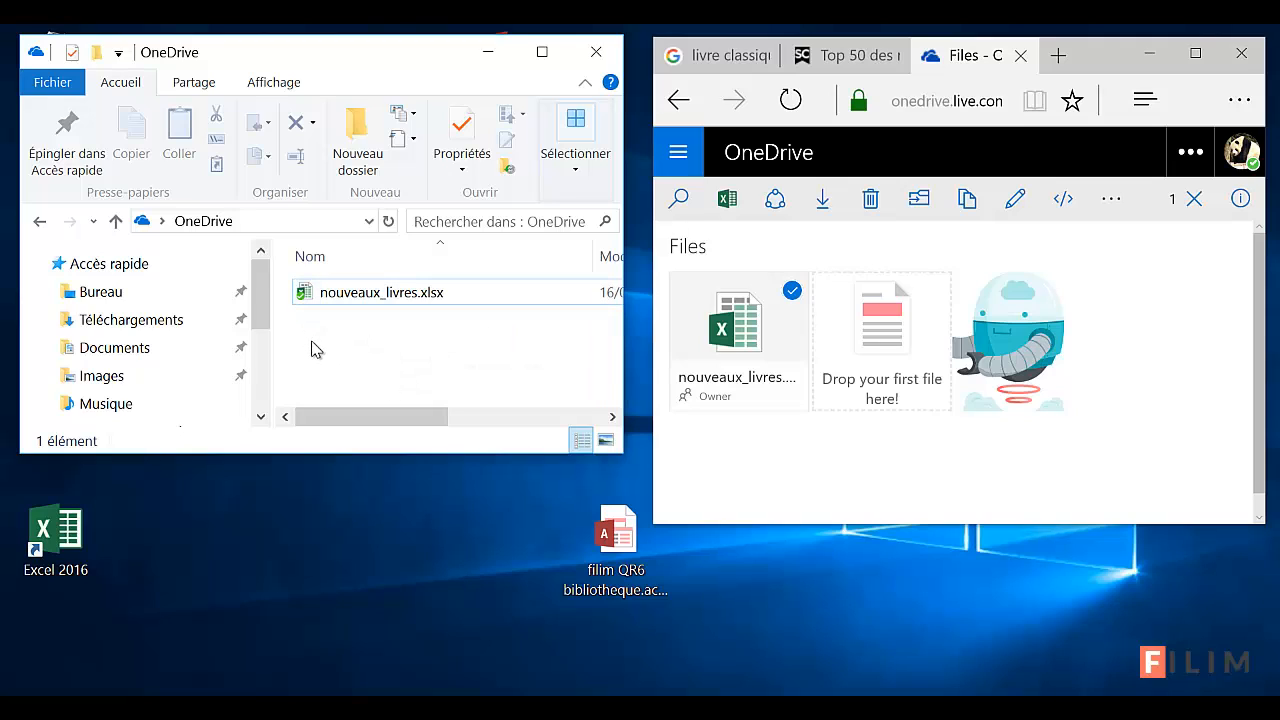
# Open the filim QR6 bibliotheque database in Access, acknowledge the import message and check T_Livre for the Tintin en Amérique record
pyautogui.doubleClick(617, 545)
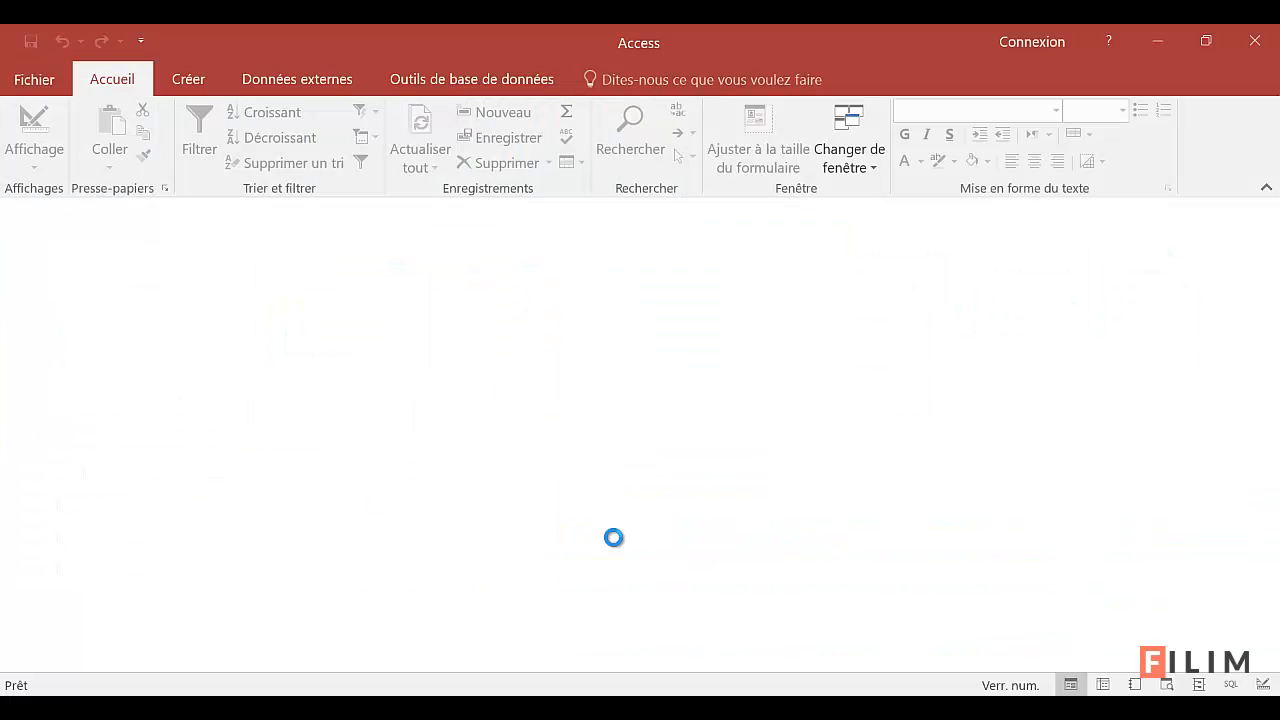
pyautogui.click(622, 334)
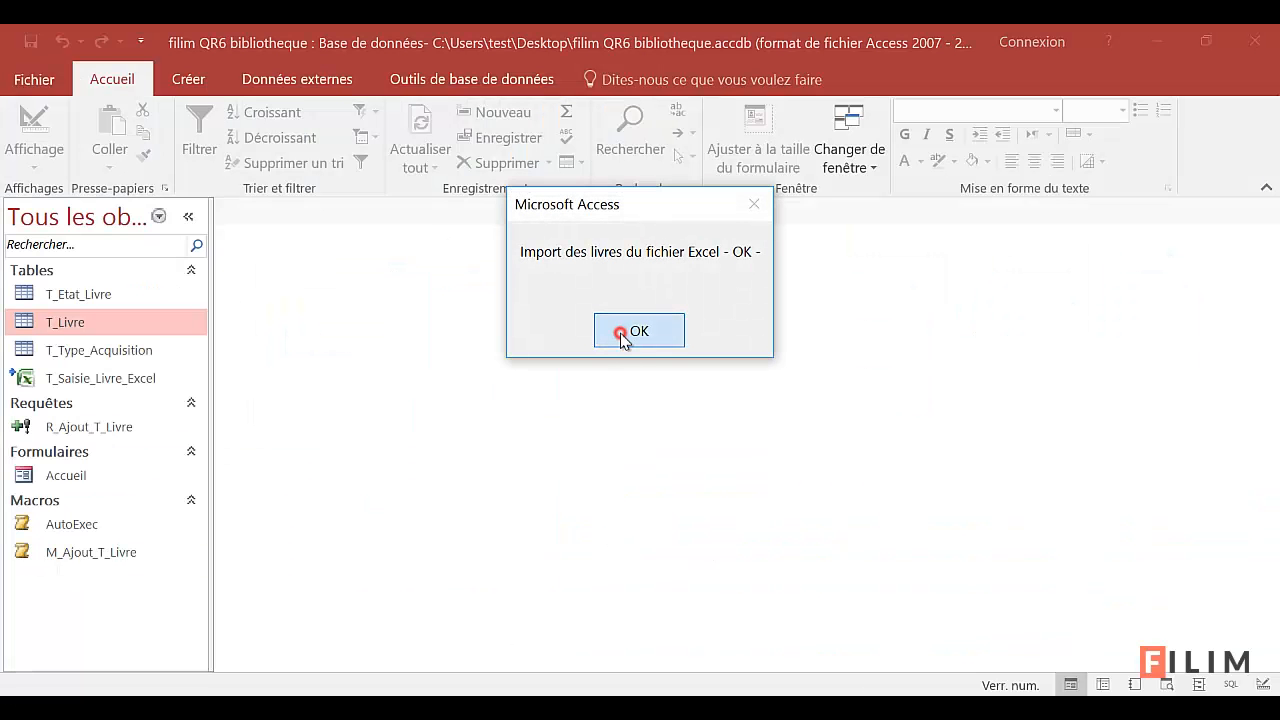
pyautogui.doubleClick(83, 323)
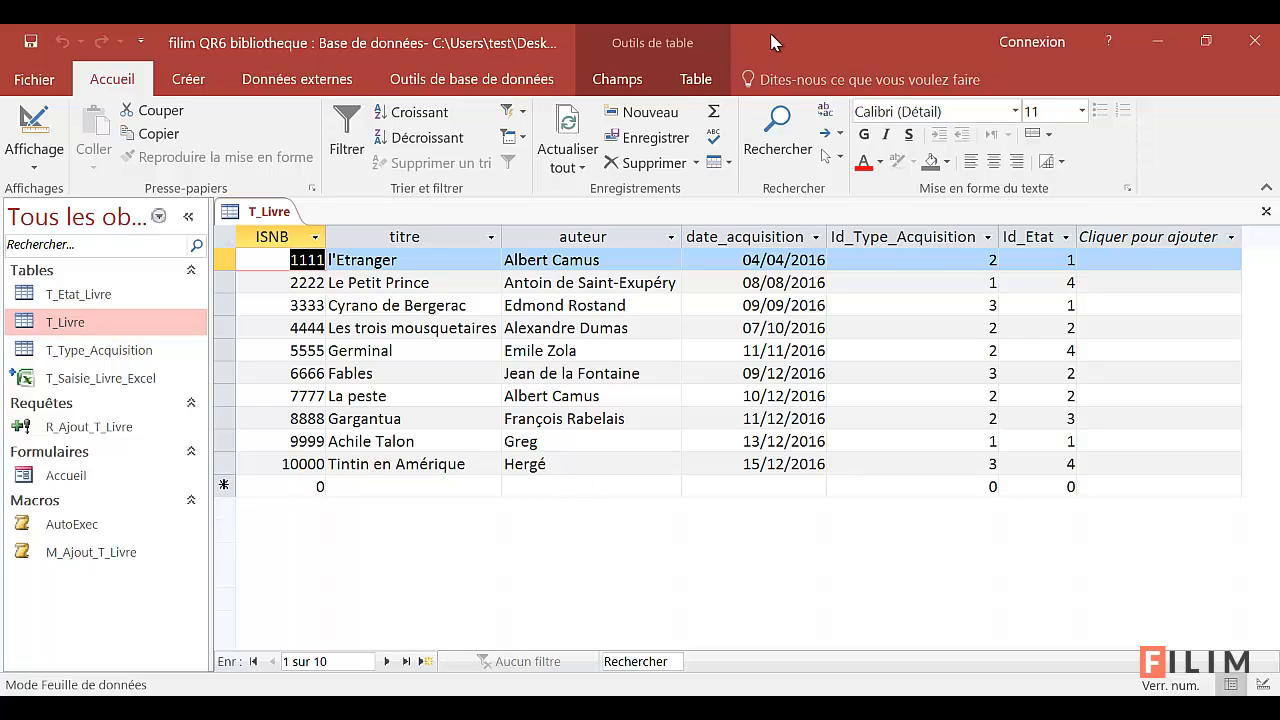
pyautogui.click(111, 432)
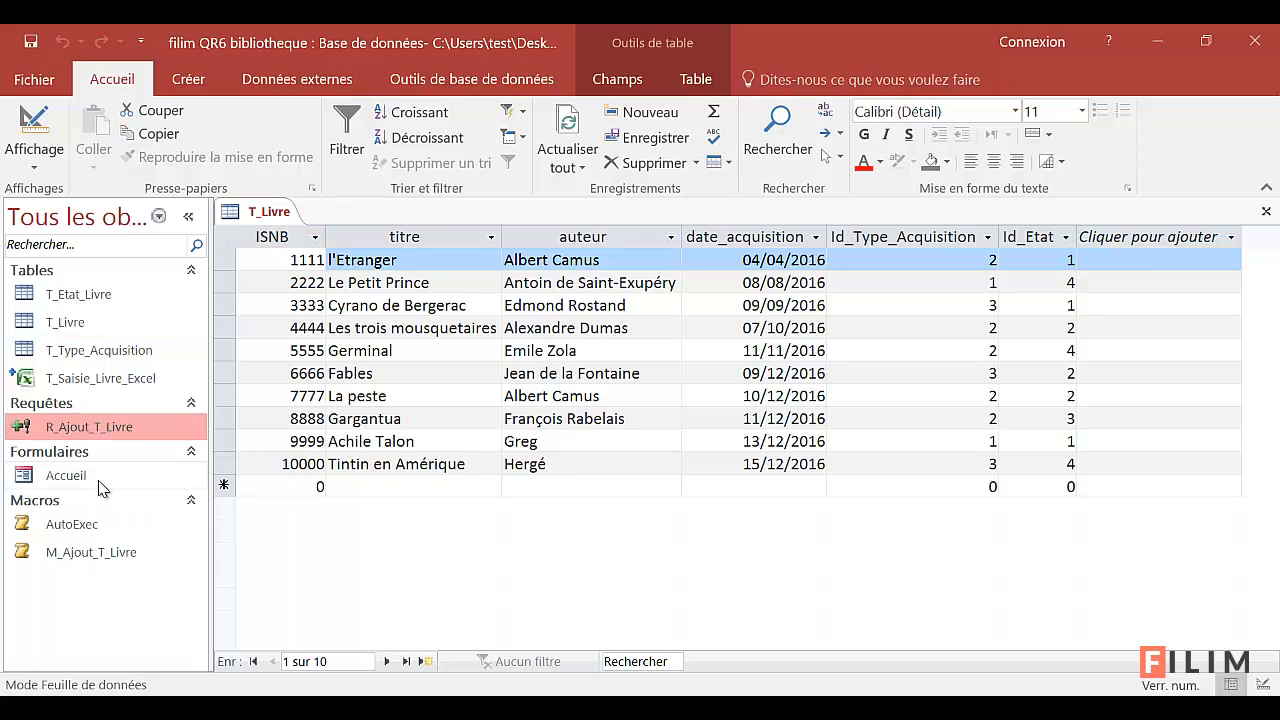
pyautogui.click(96, 523)
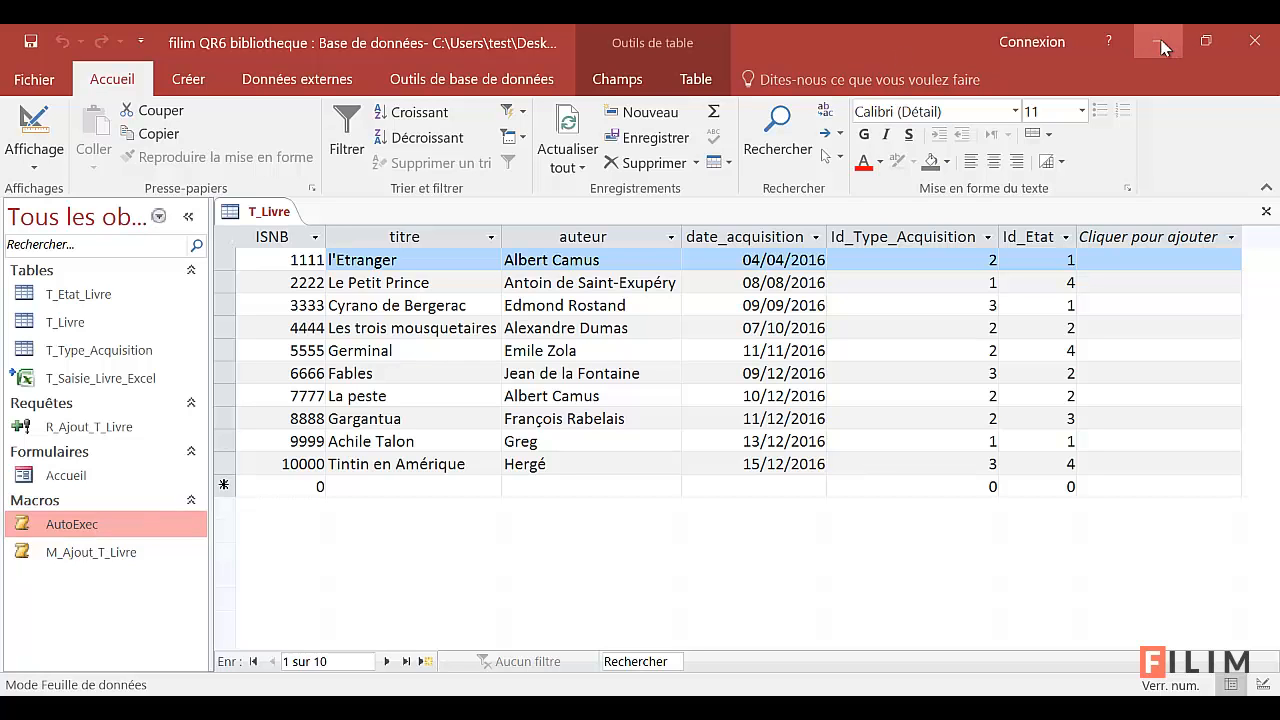
# Reduce the Access window and place it below the OneDrive folder and browser windows so all three are visible
pyautogui.click(1204, 42)
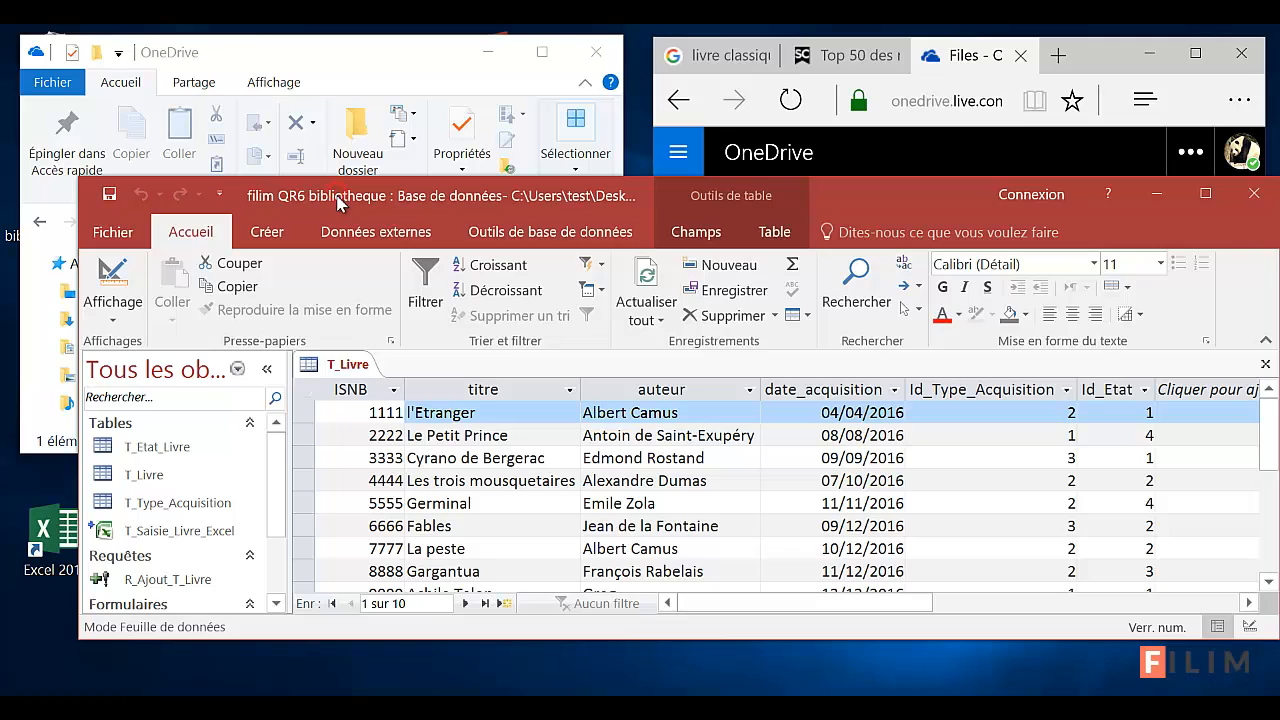
pyautogui.moveTo(338, 203); pyautogui.dragTo(501, 365)
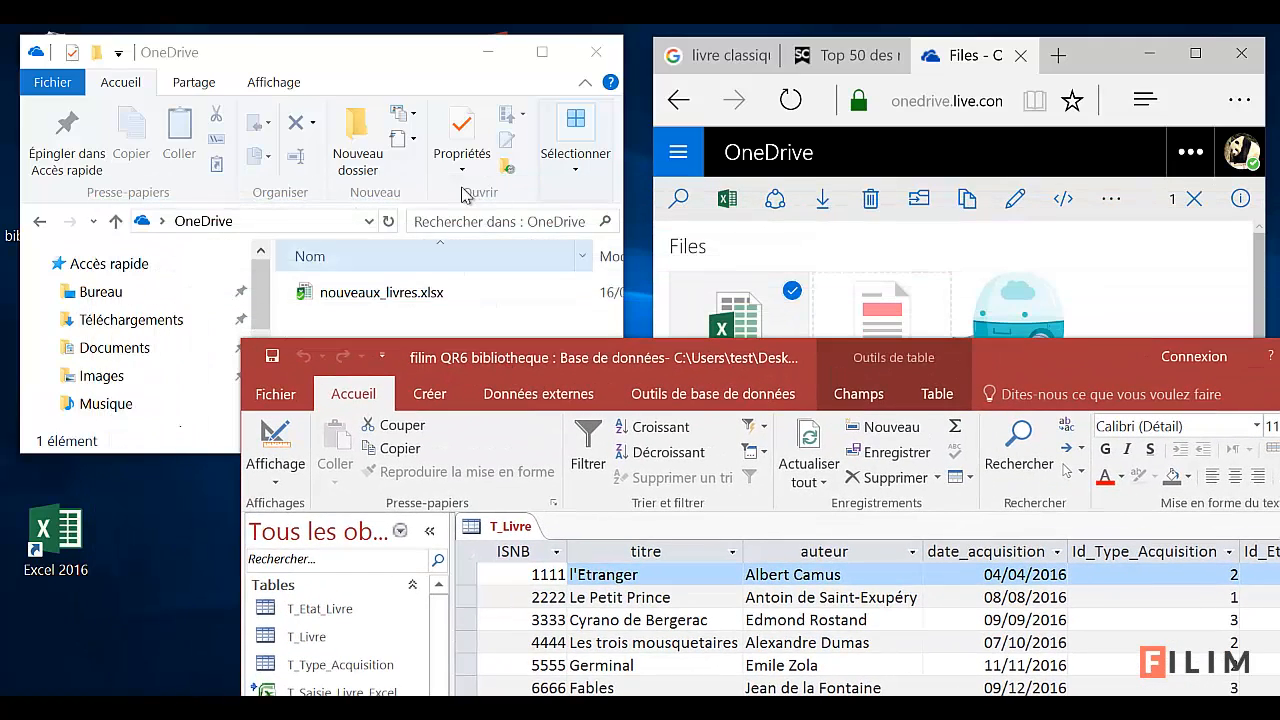
pyautogui.click(383, 66)
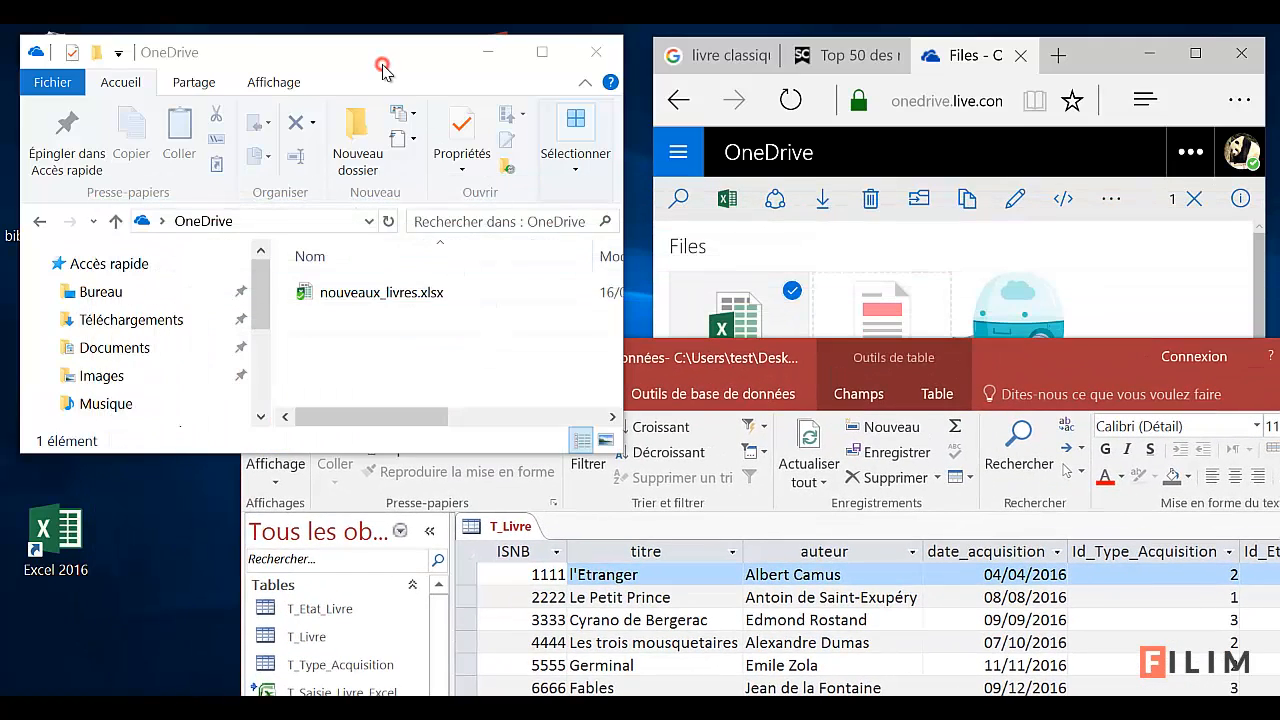
pyautogui.click(1103, 55)
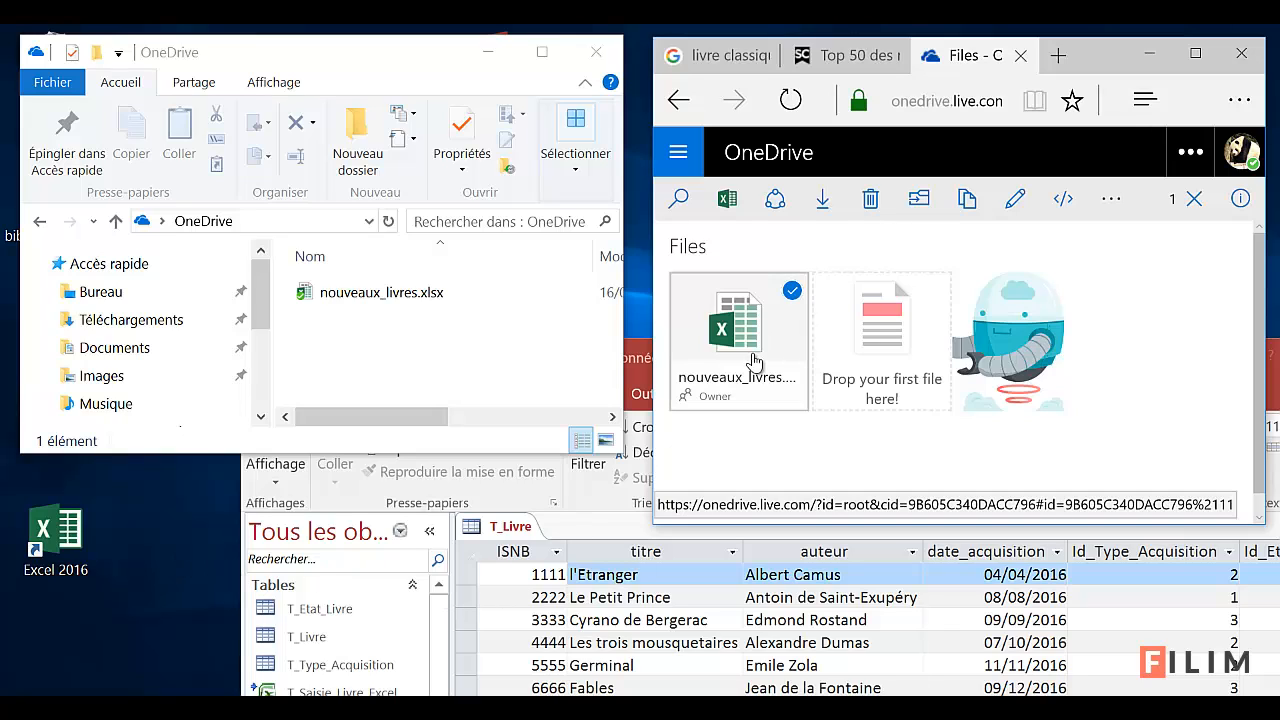
pyautogui.click(184, 489)
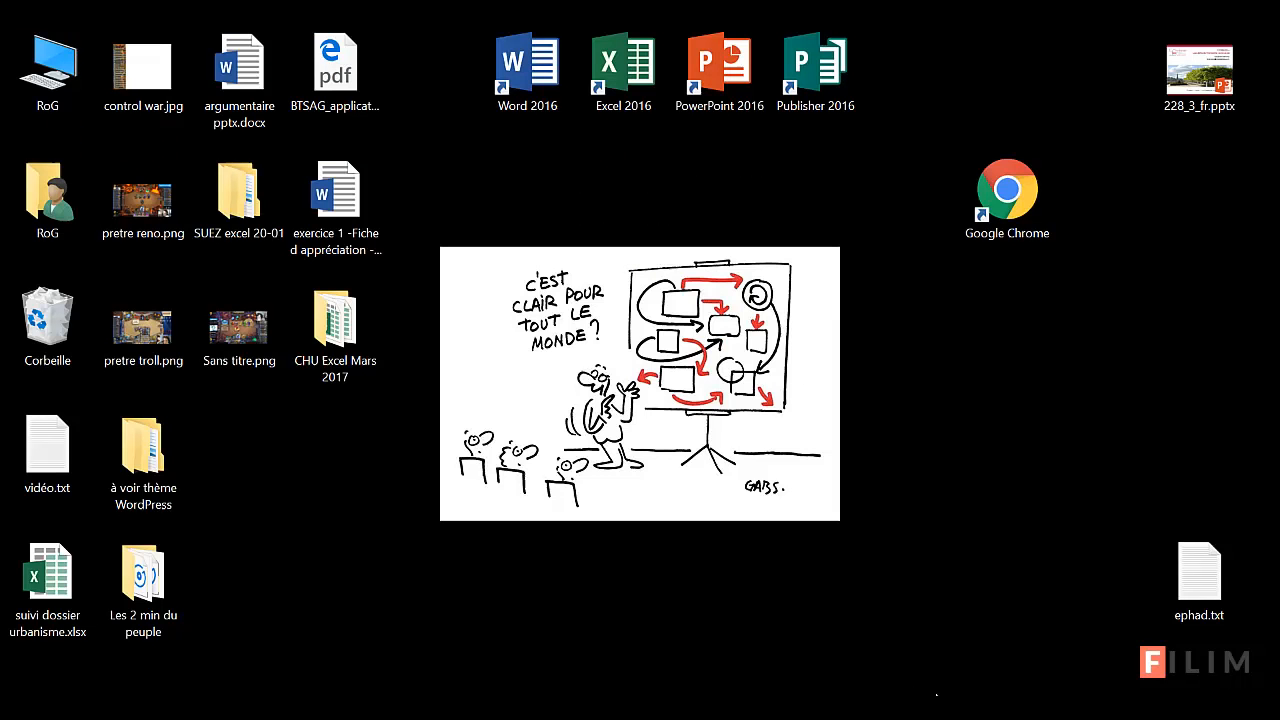
pyautogui.click(937, 696)
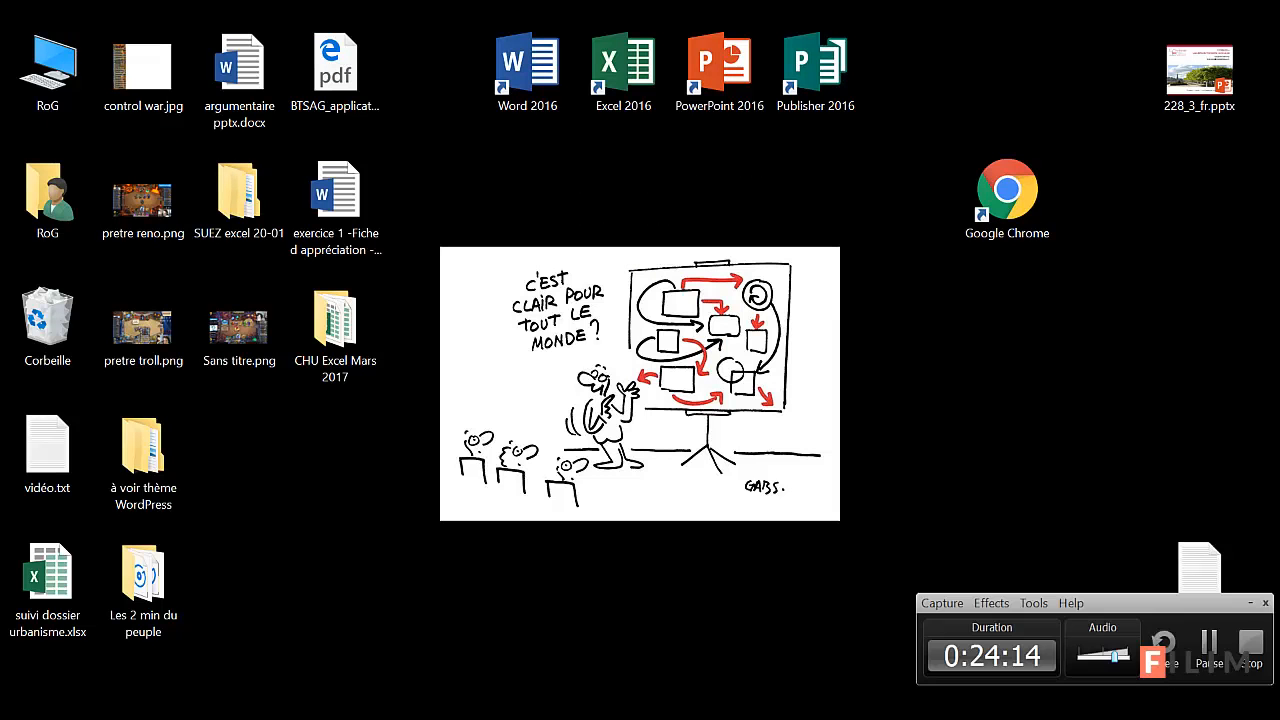